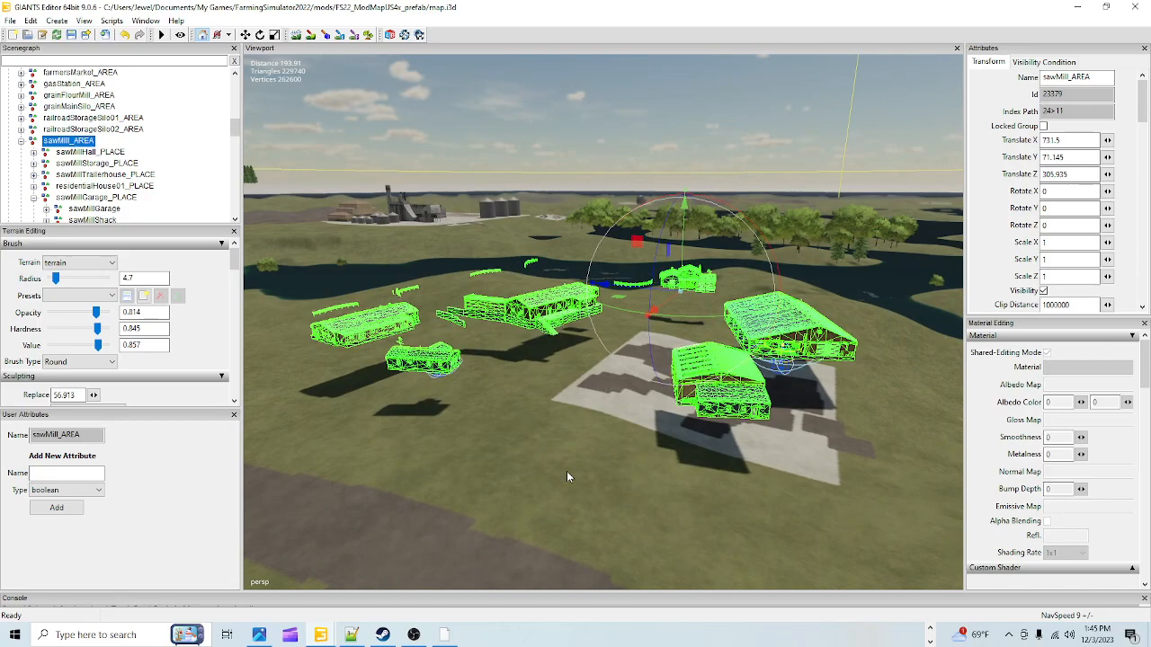
Step: Survey the terrain, fields and river around the imported sawmill area on the mod map
left_click_drag(604, 442, 563, 441, "alt")
right_click_drag(527, 461, 860, 104, "alt")
left_click_drag(857, 113, 733, 334, "alt")
right_click_drag(734, 334, 652, 279, "alt")
left_click_drag(486, 395, 572, 401, "alt")
right_click_drag(749, 76, 635, 240, "alt")
left_click_drag(635, 240, 912, 217, "alt")
left_click_drag(501, 352, 579, 332, "alt")
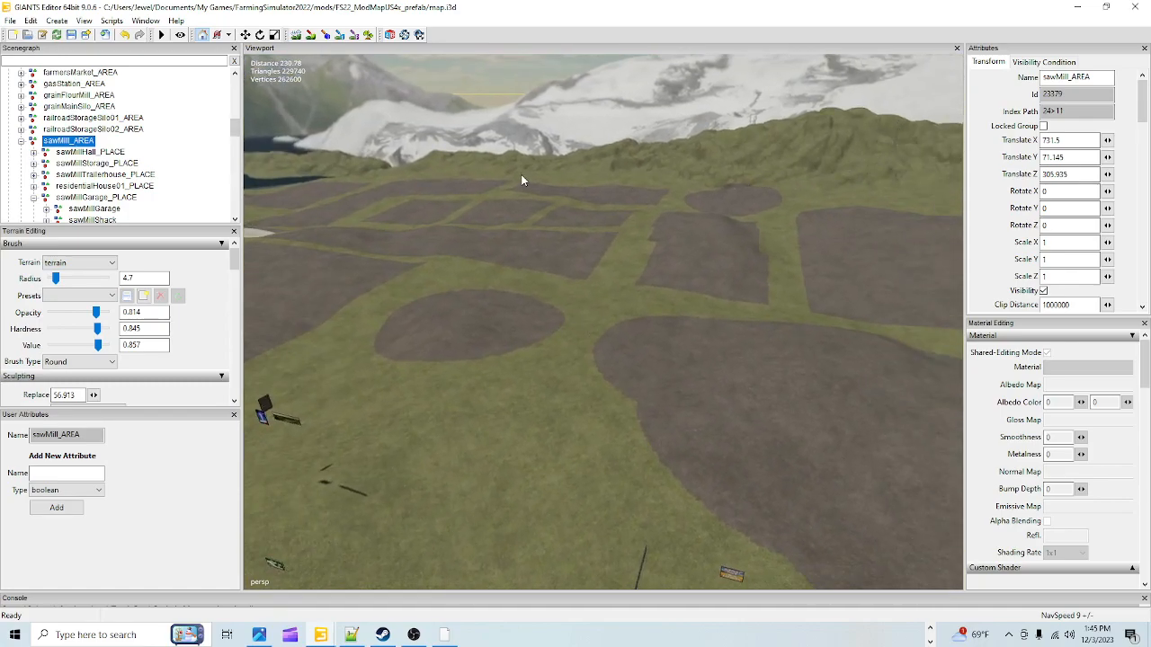
left_click_drag(285, 166, 517, 278, "alt")
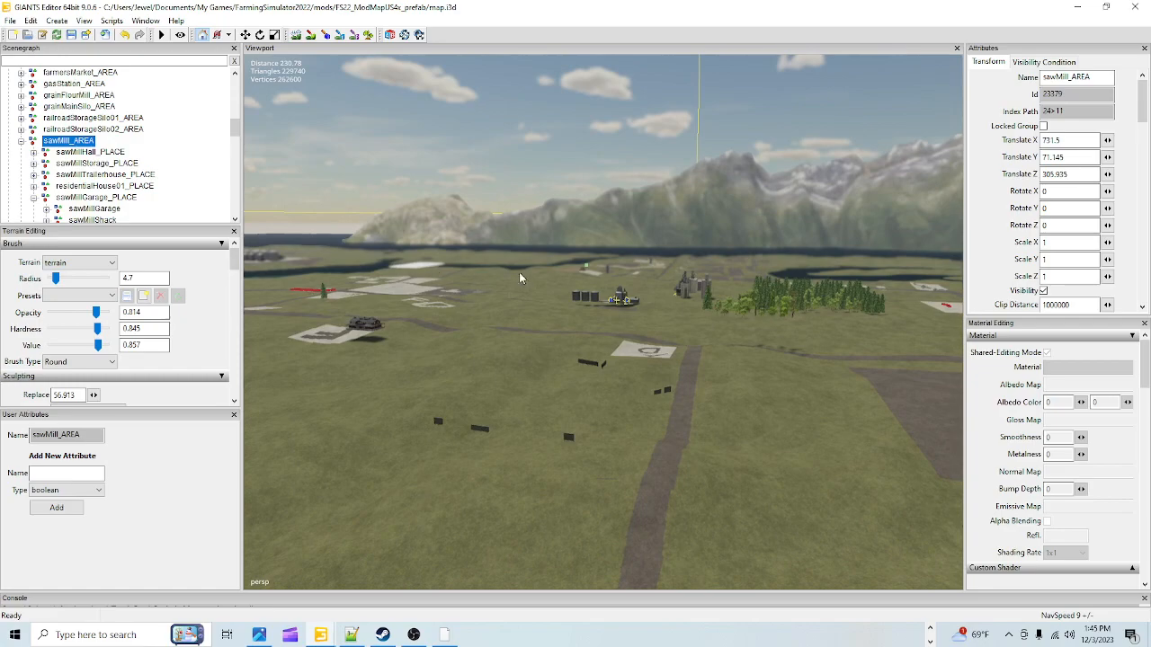
left_click_drag(718, 270, 535, 258, "alt")
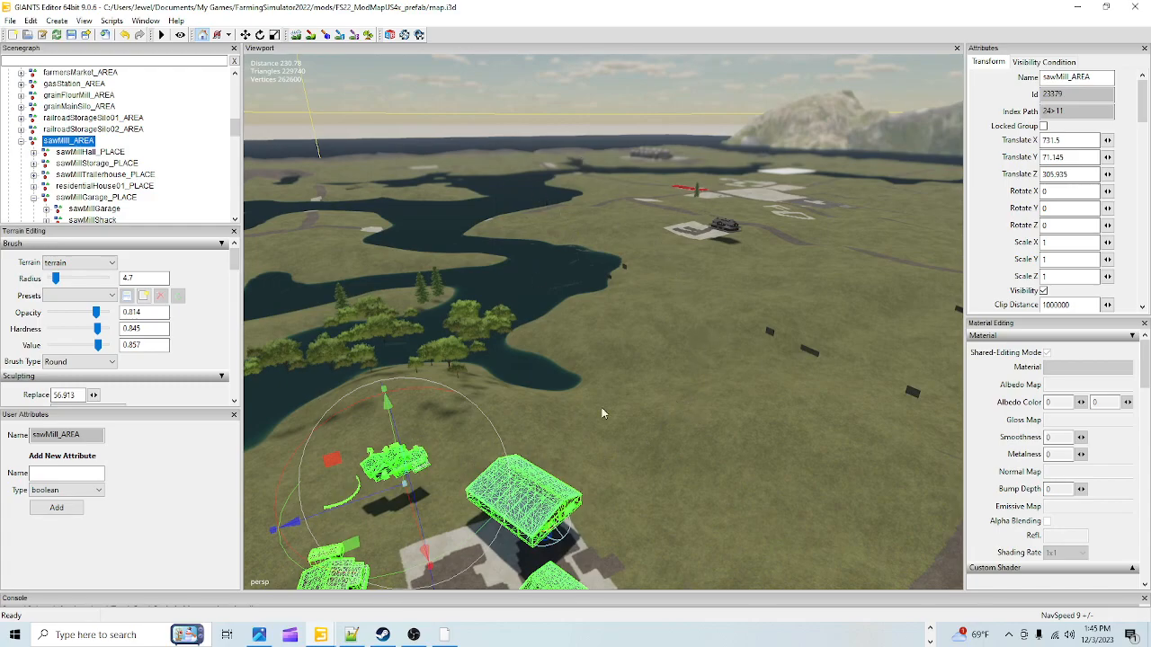
left_click_drag(598, 223, 531, 392, "alt")
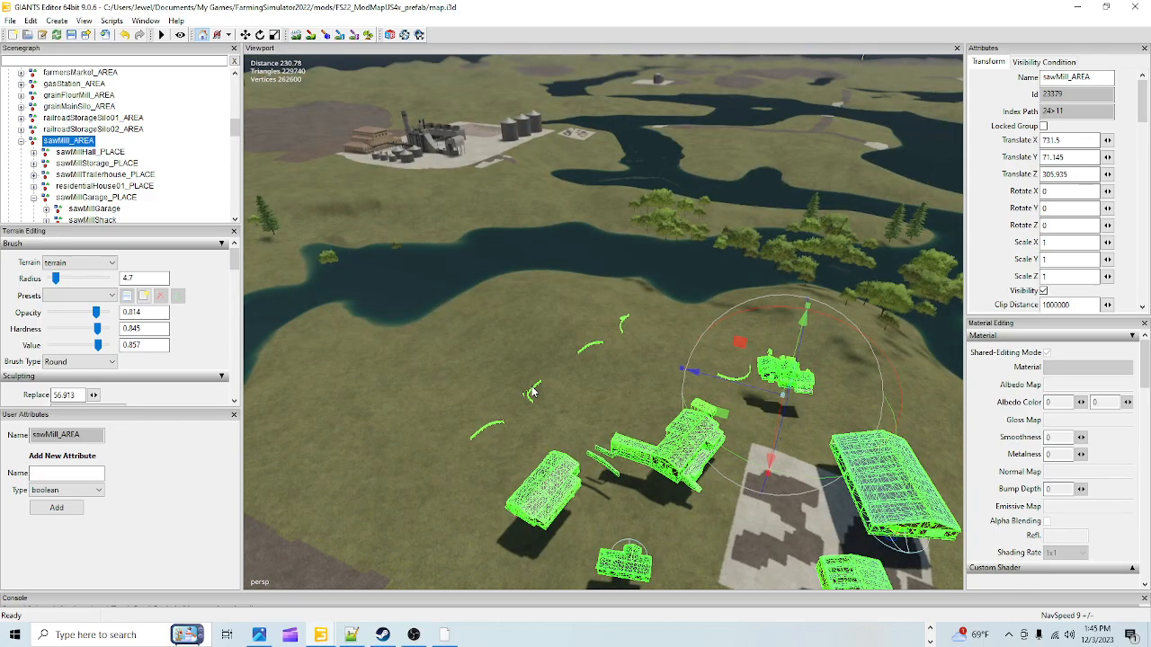
Step: Examine how the sawmill's storage, garage and hall buildings sit relative to the terrain and paved yard
left_click_drag(531, 392, 460, 371, "alt")
left_click_drag(384, 192, 761, 293, "alt")
left_click_drag(794, 348, 1, 293, "alt")
right_click_drag(551, 354, 800, 90, "alt")
right_click_drag(524, 329, 725, 143, "alt")
scroll(725, 142, "up", 4)
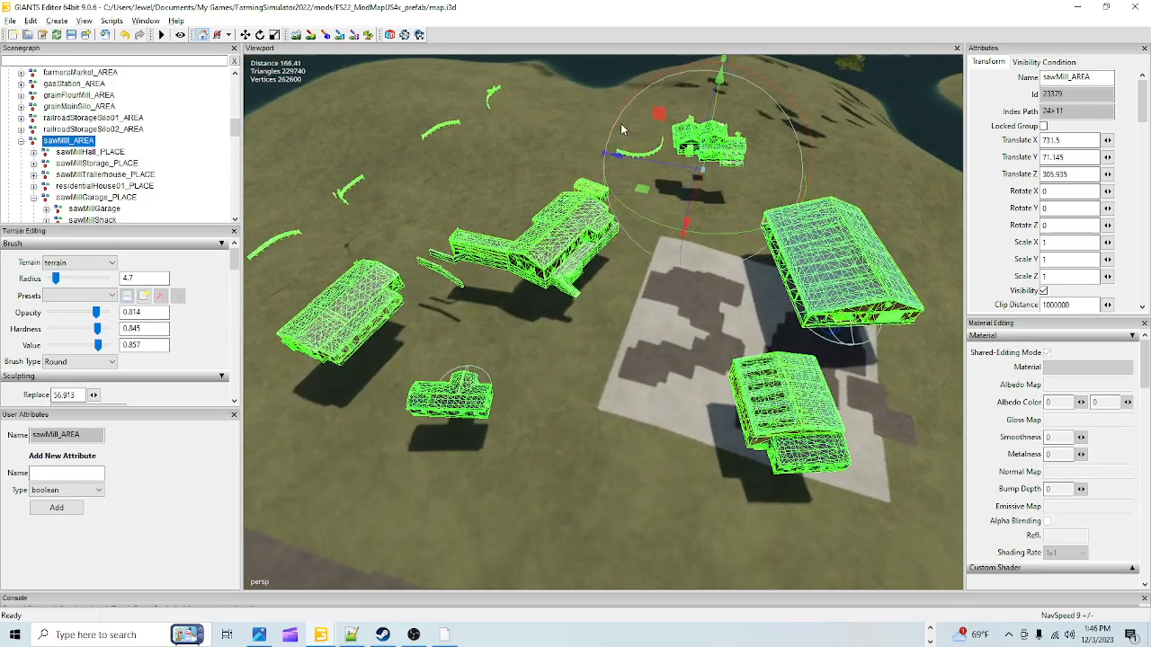
scroll(620, 128, "up", 4)
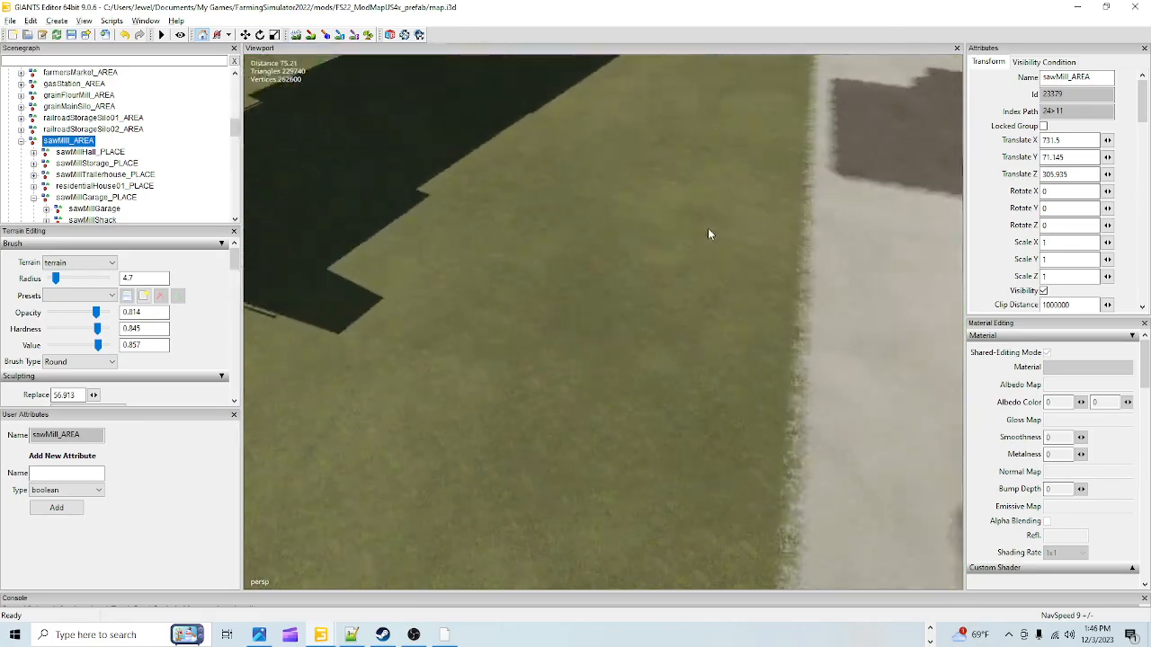
left_click_drag(708, 228, 691, 153, "alt")
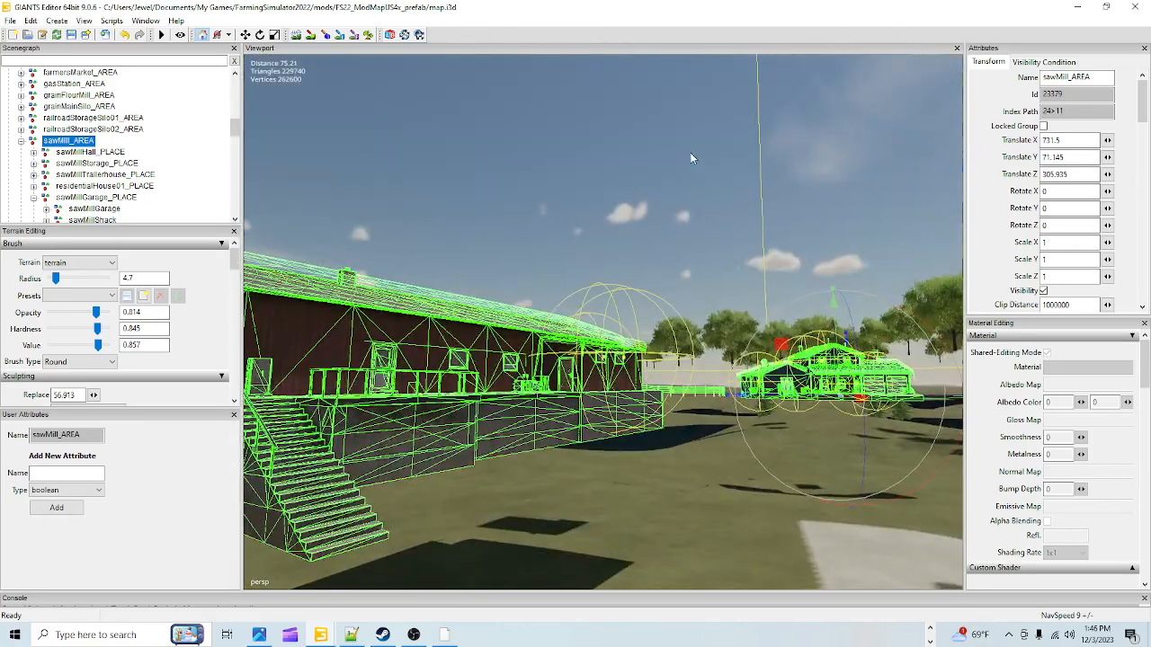
left_click_drag(764, 153, 1010, 261, "alt")
left_click_drag(832, 241, 539, 415, "alt")
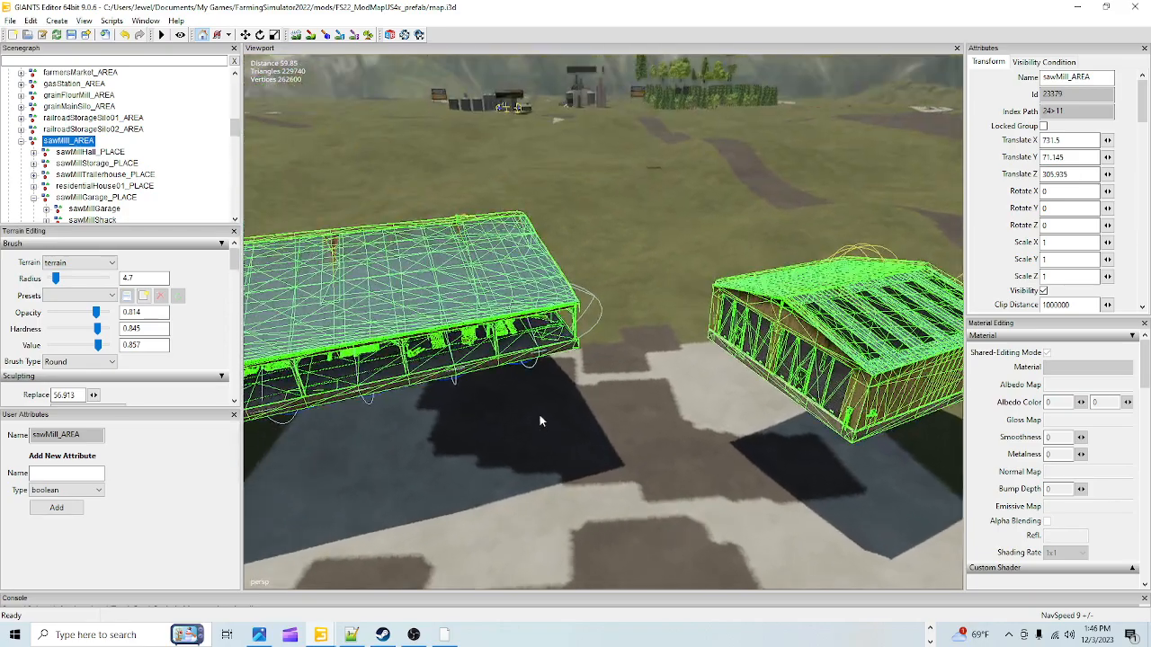
left_click_drag(801, 426, 685, 327, "alt")
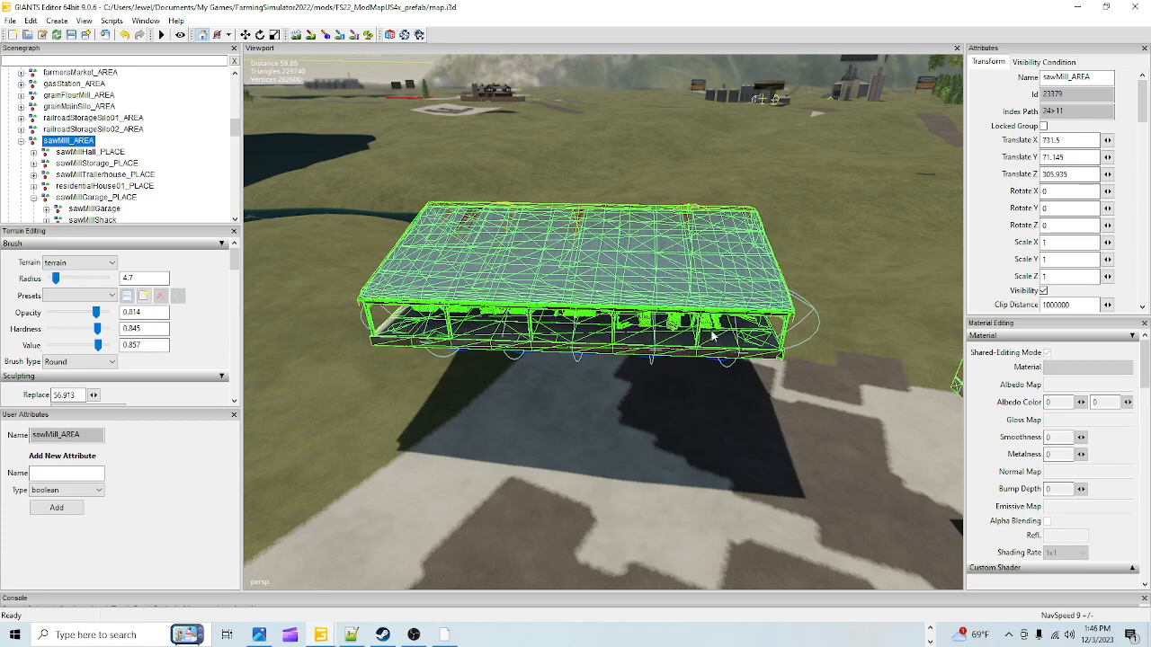
left_click_drag(712, 332, 640, 337, "alt")
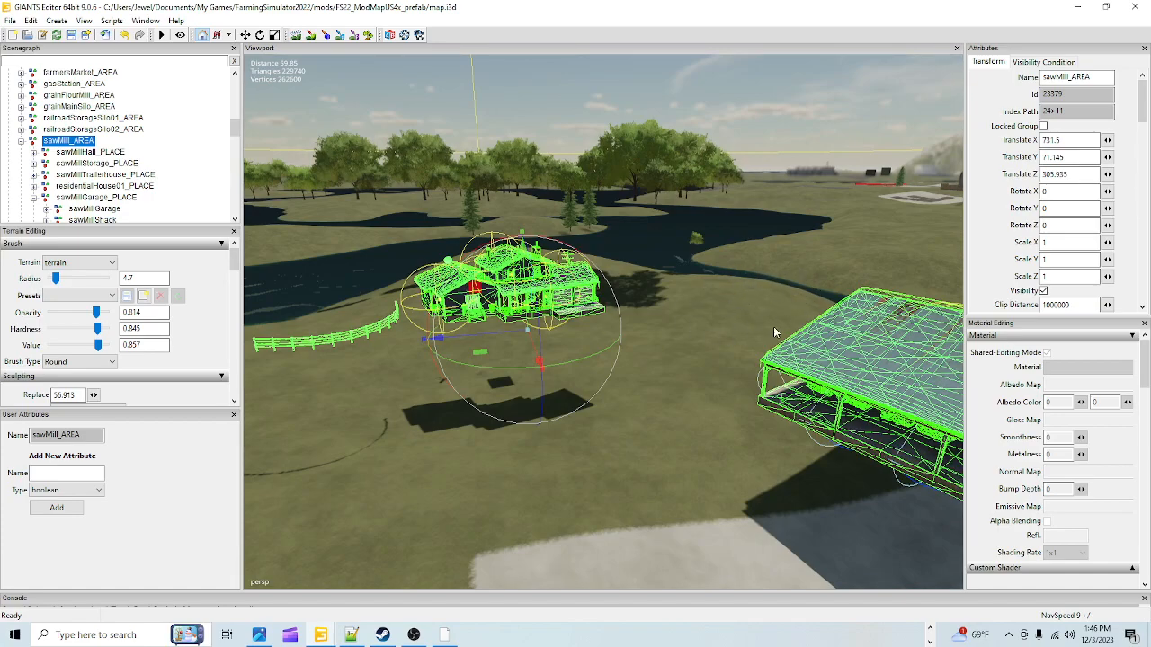
Step: Inspect the residential house, its fence and the paved yard of the sawmill area up close
left_click_drag(665, 443, 767, 510, "alt")
left_click_drag(600, 467, 695, 449, "alt")
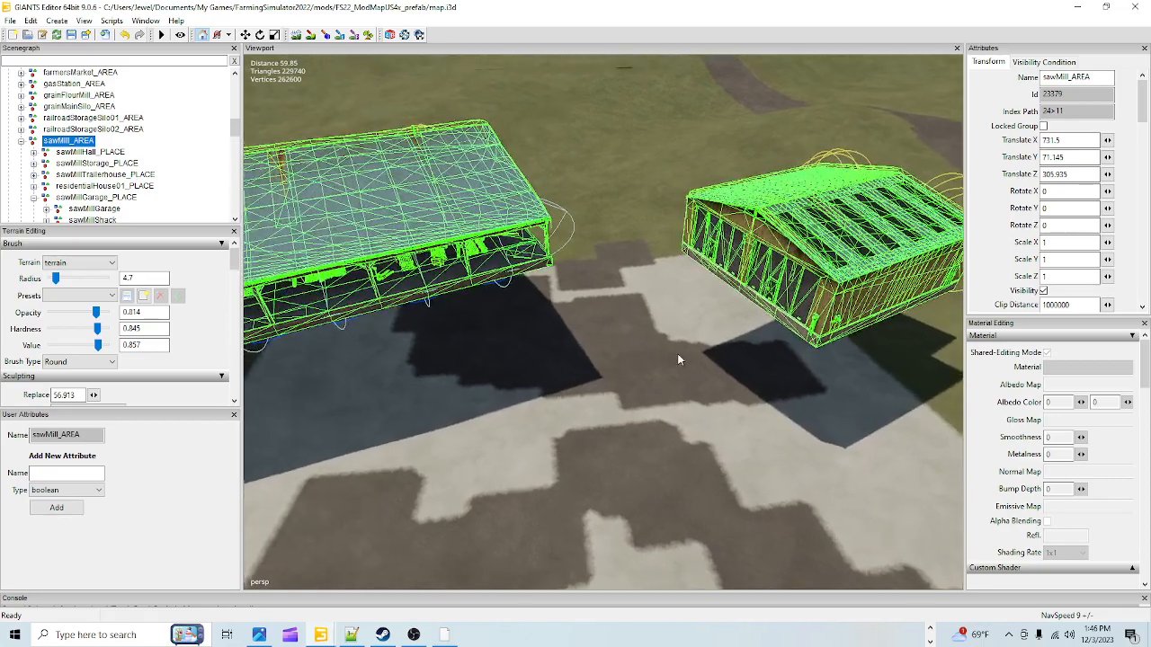
left_click_drag(602, 311, 573, 338, "alt")
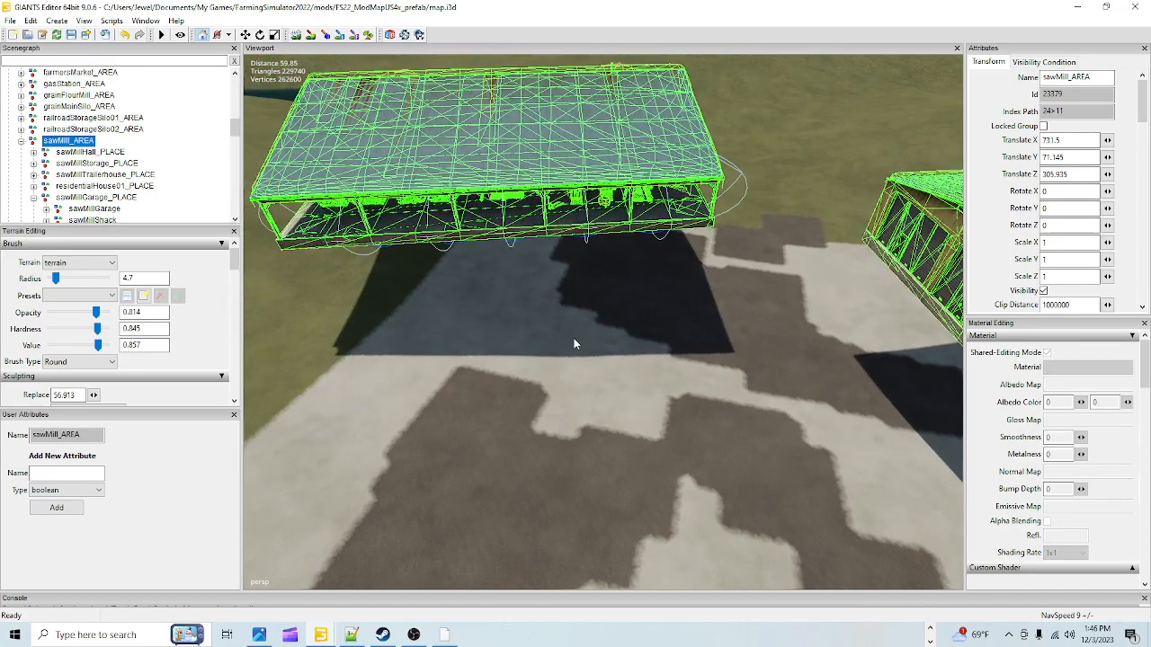
left_click_drag(860, 243, 771, 176, "alt")
scroll(772, 176, "up", 4)
scroll(775, 181, "down", 2)
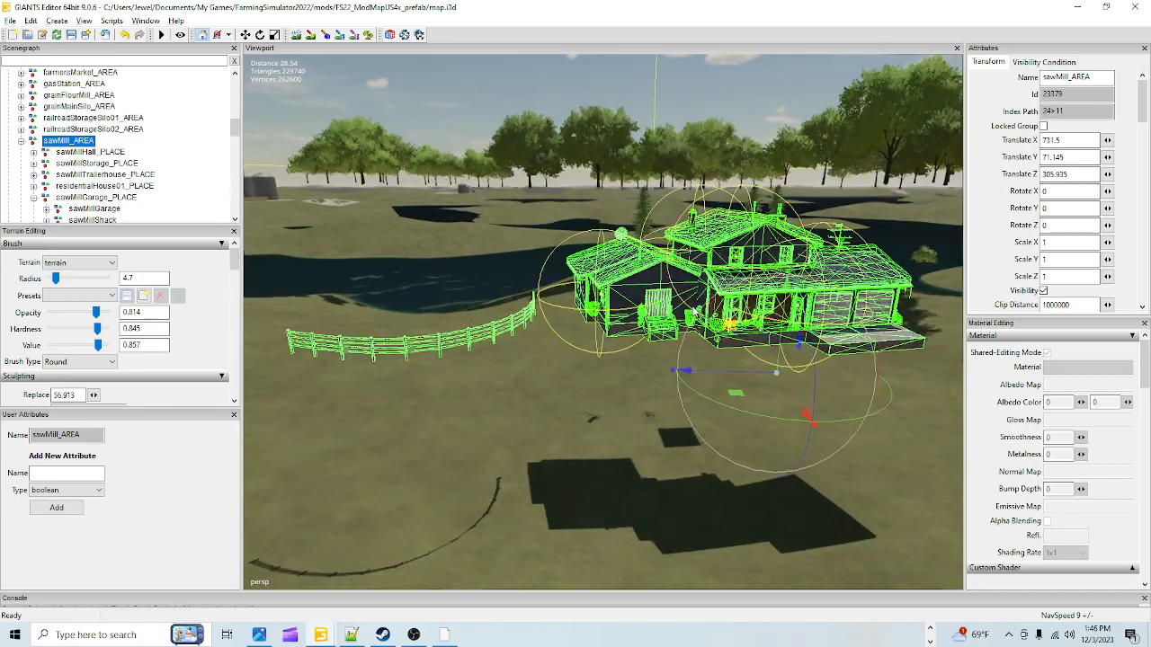
scroll(725, 333, "down", 3)
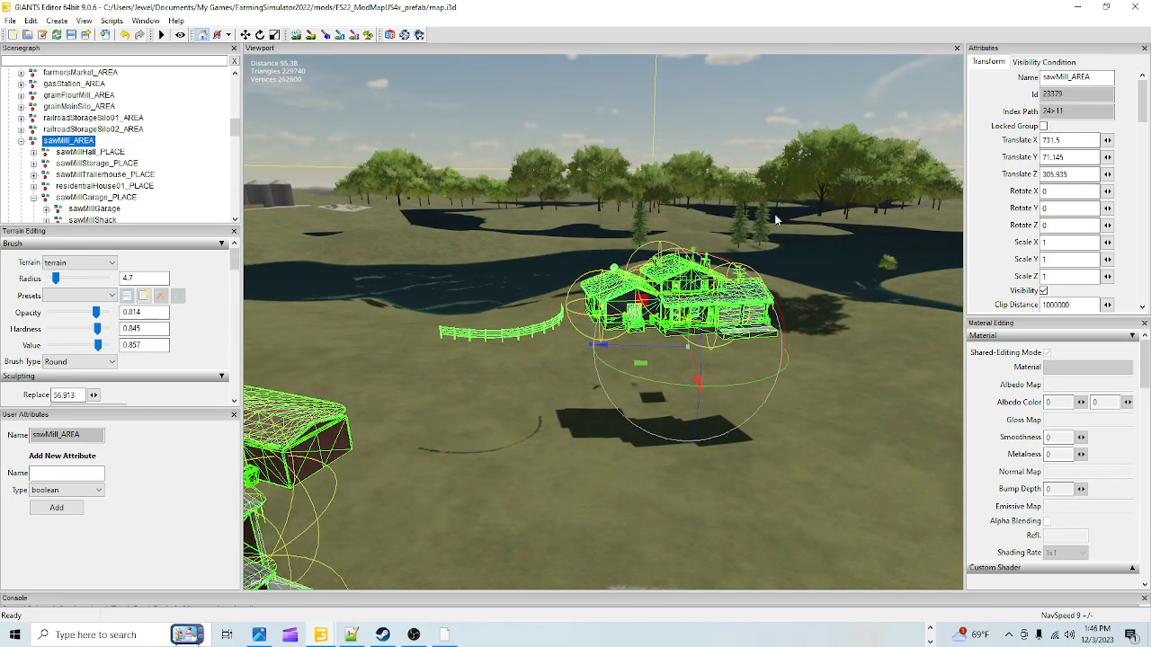
left_click_drag(772, 216, 456, 437, "alt")
scroll(709, 391, "down", 4)
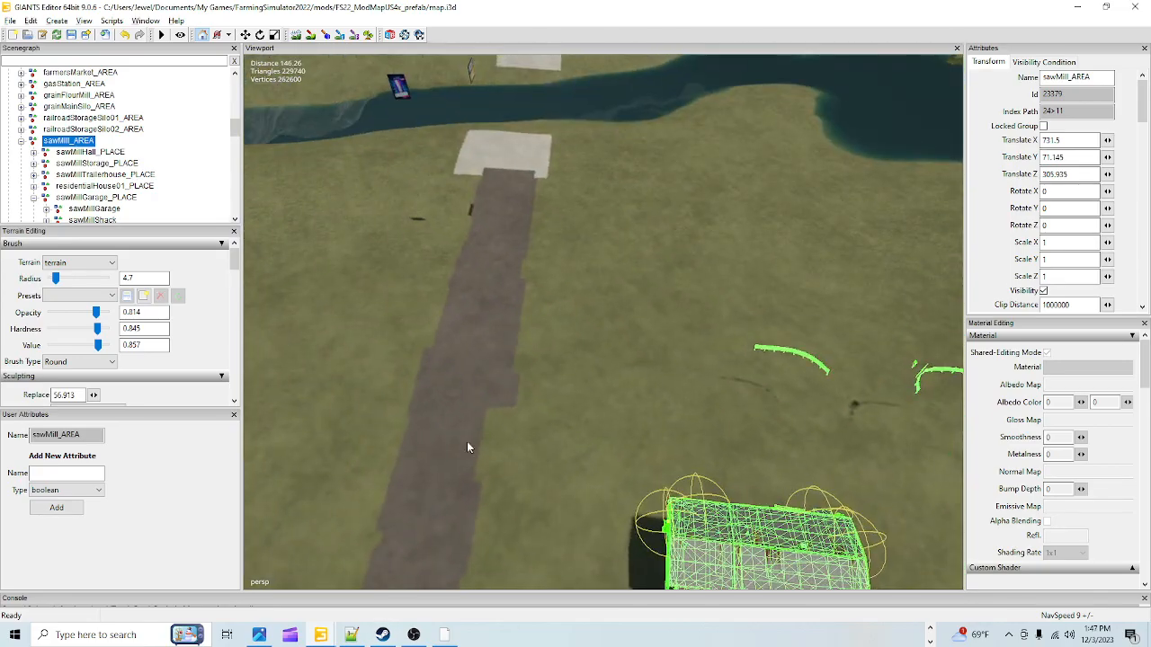
Step: Examine the sawmill buildings' height over the ground and their distance from the nearby dirt road
right_click_drag(456, 437, 655, 147, "alt")
right_click_drag(377, 360, 414, 259, "alt")
left_click_drag(414, 259, 515, 349, "alt")
right_click_drag(514, 349, 524, 162, "alt")
left_click_drag(524, 162, 699, 154, "alt")
right_click_drag(698, 155, 563, 303, "alt")
left_click_drag(562, 303, 532, 325, "alt")
right_click_drag(532, 325, 580, 110, "alt")
left_click_drag(581, 111, 476, 357, "alt")
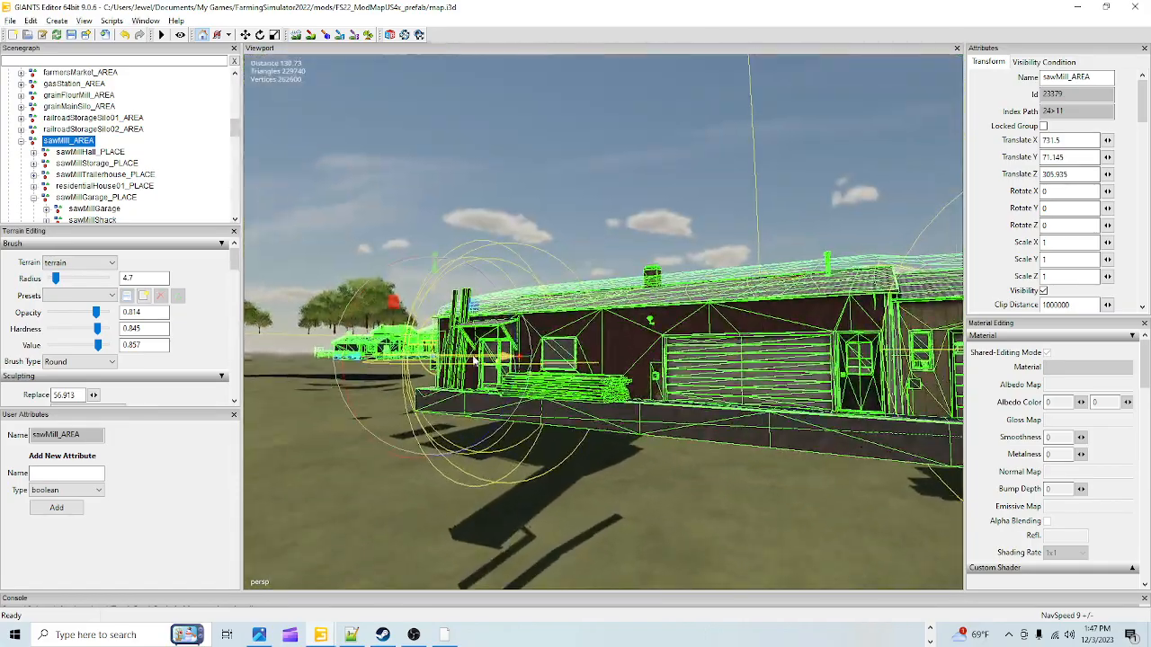
right_click_drag(477, 358, 620, 322, "alt")
left_click_drag(620, 322, 598, 391, "alt")
right_click_drag(599, 391, 653, 343, "alt")
left_click_drag(653, 343, 711, 203, "alt")
right_click_drag(711, 203, 373, 431, "alt")
left_click_drag(373, 431, 416, 419, "alt")
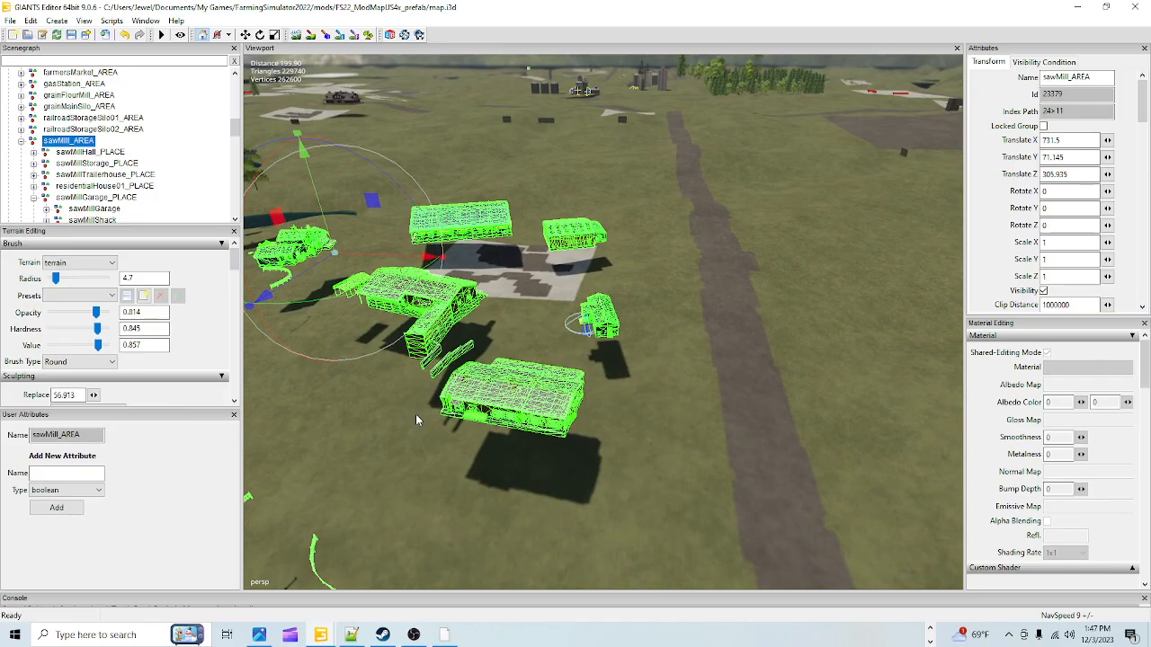
Step: Inspect the concrete retaining walls beside the sawmill office and the buildings around them
right_click_drag(376, 463, 745, 228, "alt")
left_click_drag(745, 228, 1040, 290, "alt")
right_click_drag(575, 342, 704, 214, "alt")
left_click_drag(450, 236, 599, 229, "alt")
right_click_drag(780, 115, 624, 312, "alt")
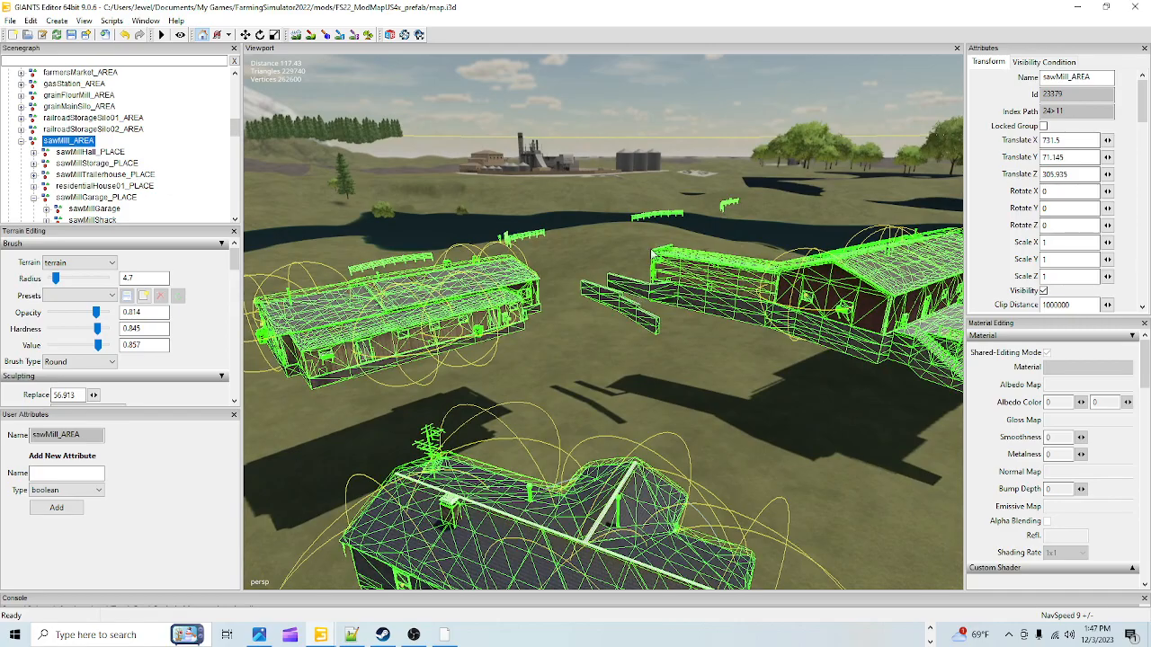
left_click_drag(651, 244, 550, 420, "alt")
right_click_drag(550, 421, 688, 301, "alt")
left_click_drag(638, 245, 647, 275, "alt")
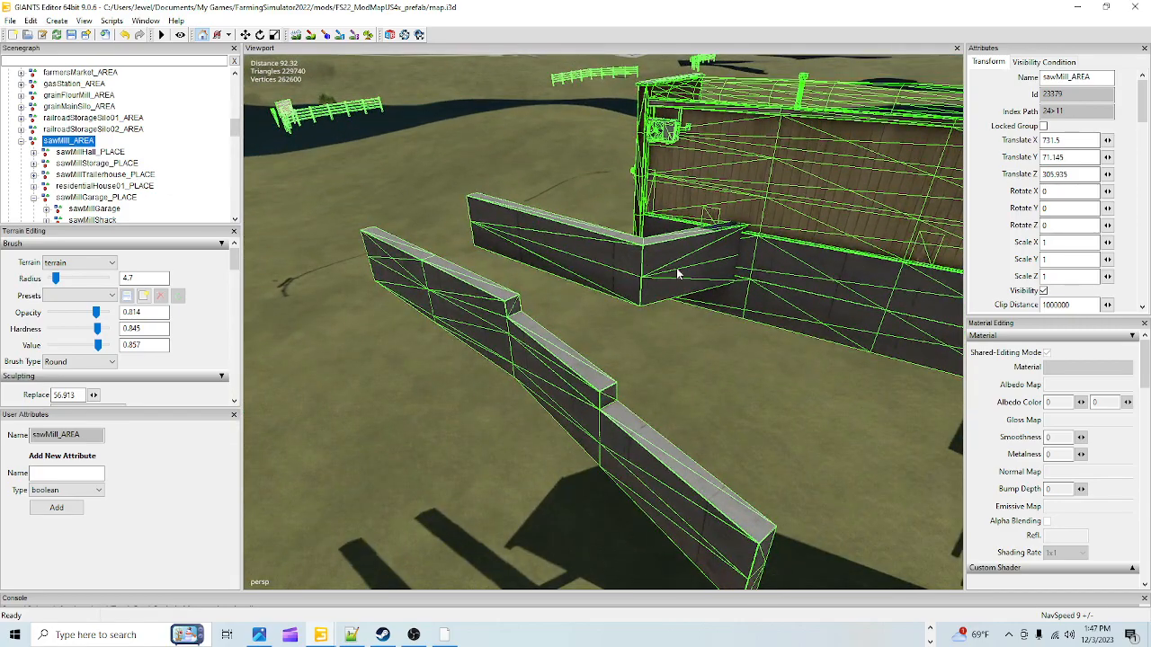
Step: Expand the sawMillOffice group and check the wooden trunk piles and garbage carts in sawmillOffice_PLACE for the retaining walls
left_click(567, 236)
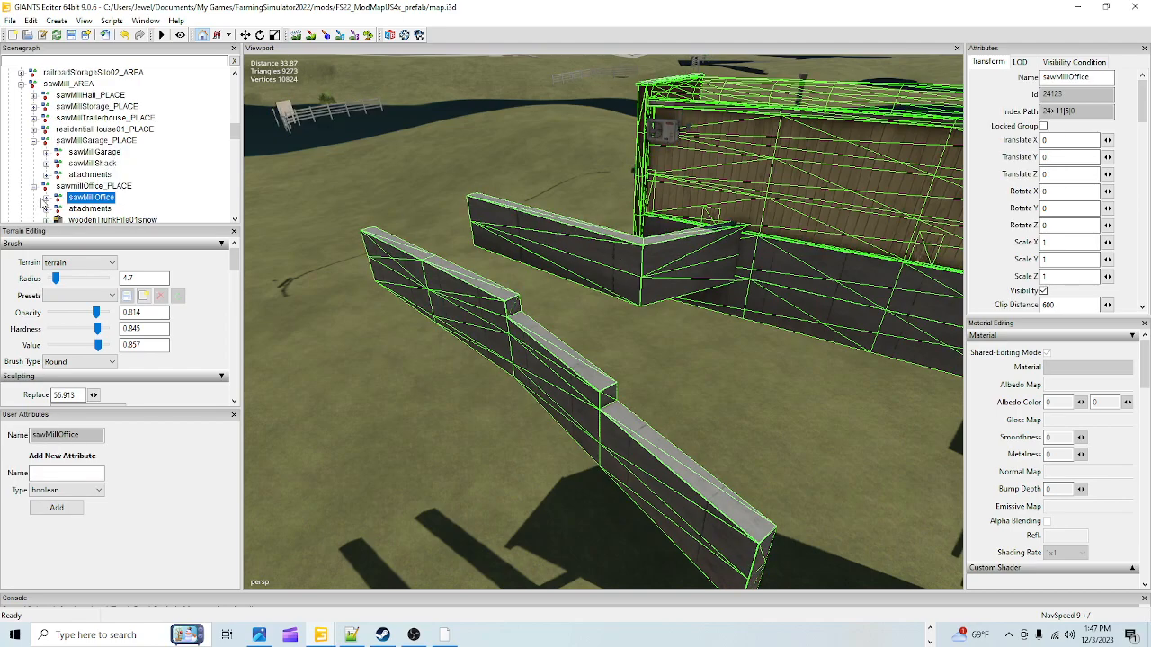
left_click(45, 198)
left_click(46, 198)
left_click(46, 199)
scroll(180, 173, "down", 2)
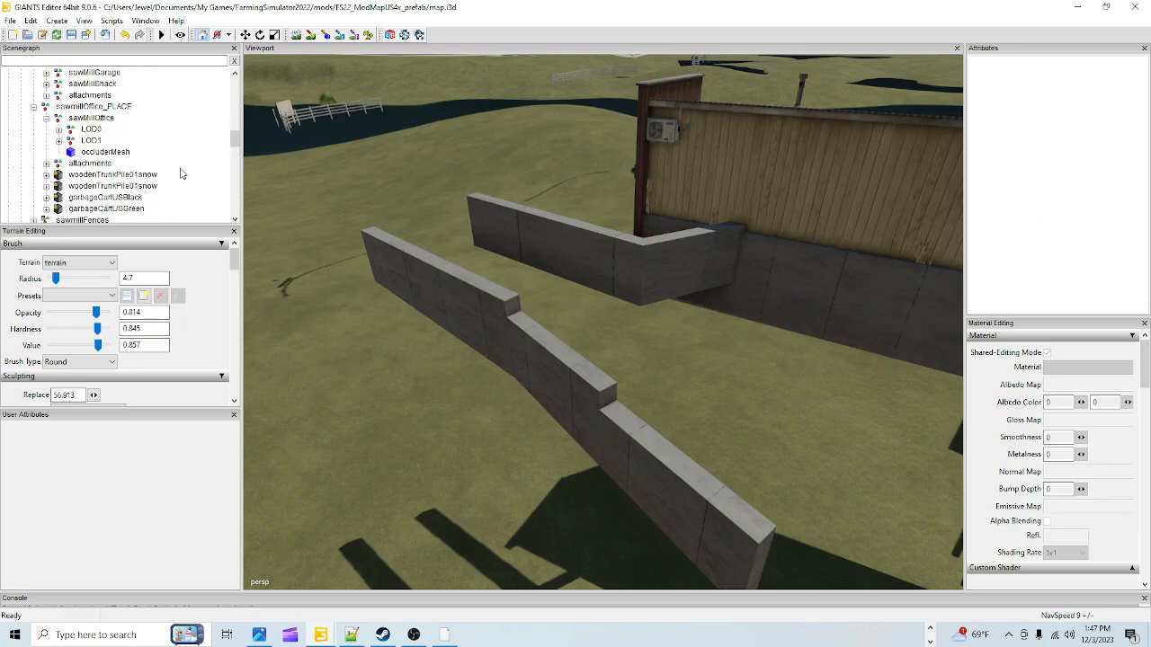
left_click(103, 166)
left_click(101, 175)
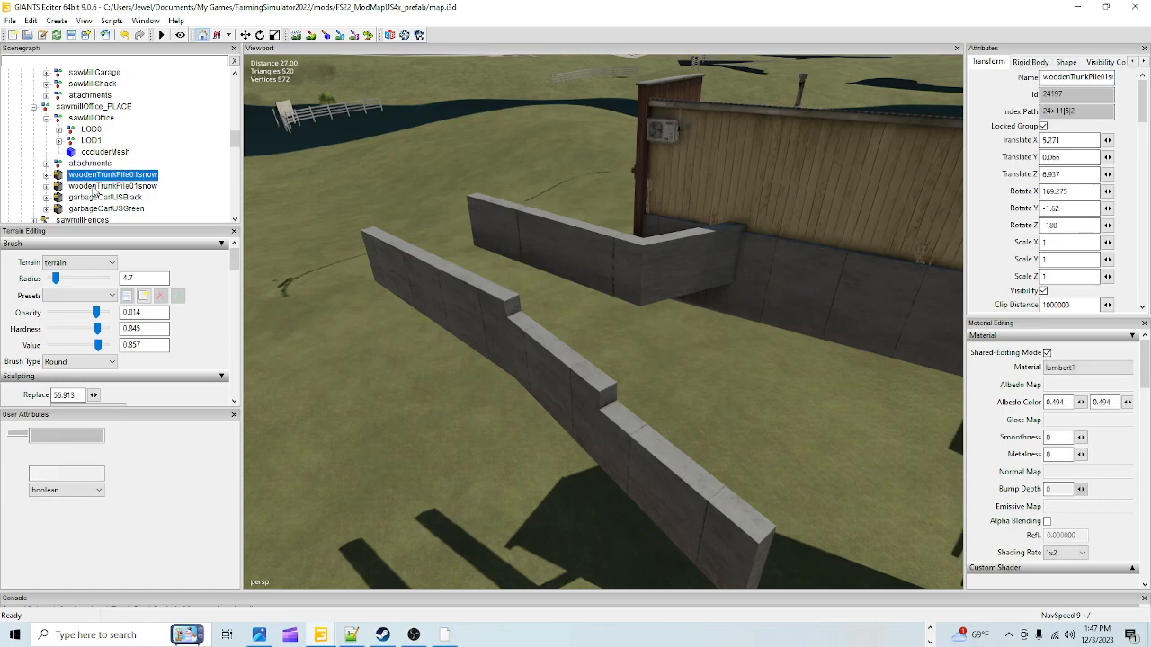
left_click(95, 186)
left_click(89, 198)
left_click(89, 208)
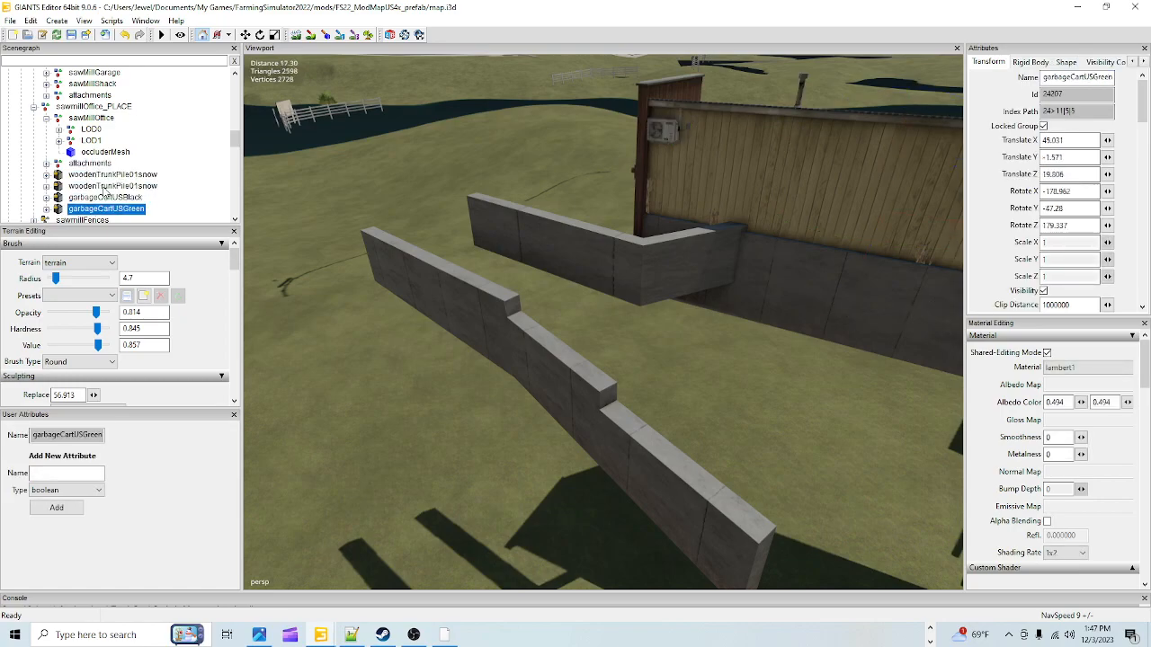
Step: Check the sawmill fences, outside electrical objects, sign and mailbox in sawMill_AREA for the retaining walls
scroll(101, 188, "down", 1)
left_click(96, 190)
left_click(98, 198)
left_click(93, 208)
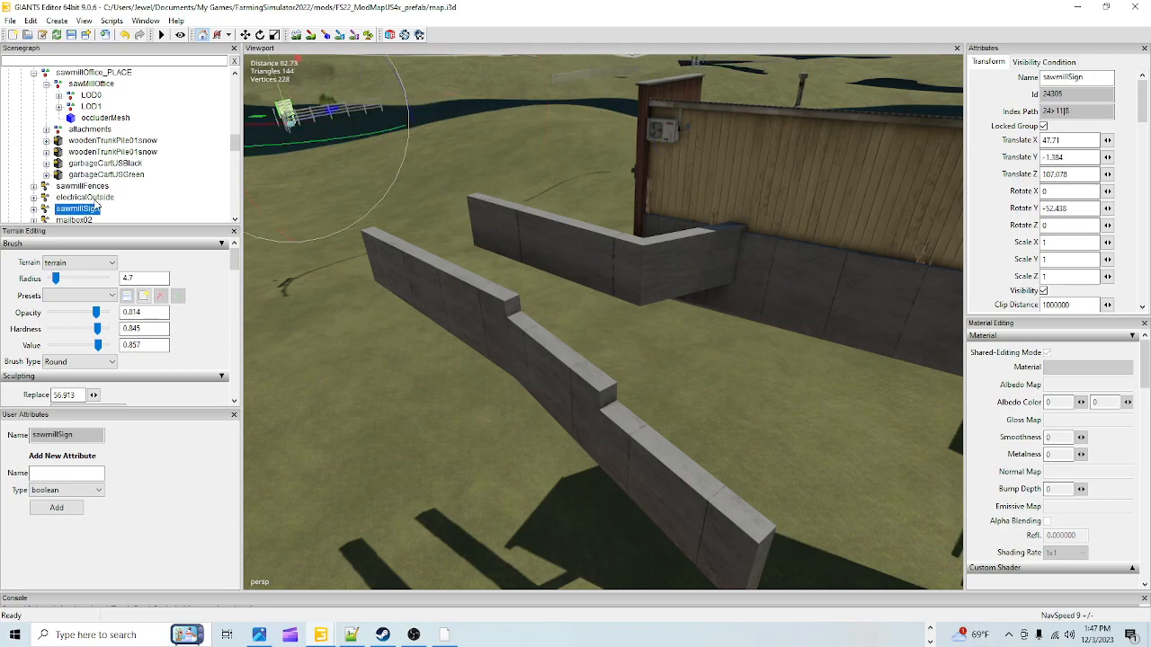
scroll(113, 185, "down", 1)
left_click(93, 188)
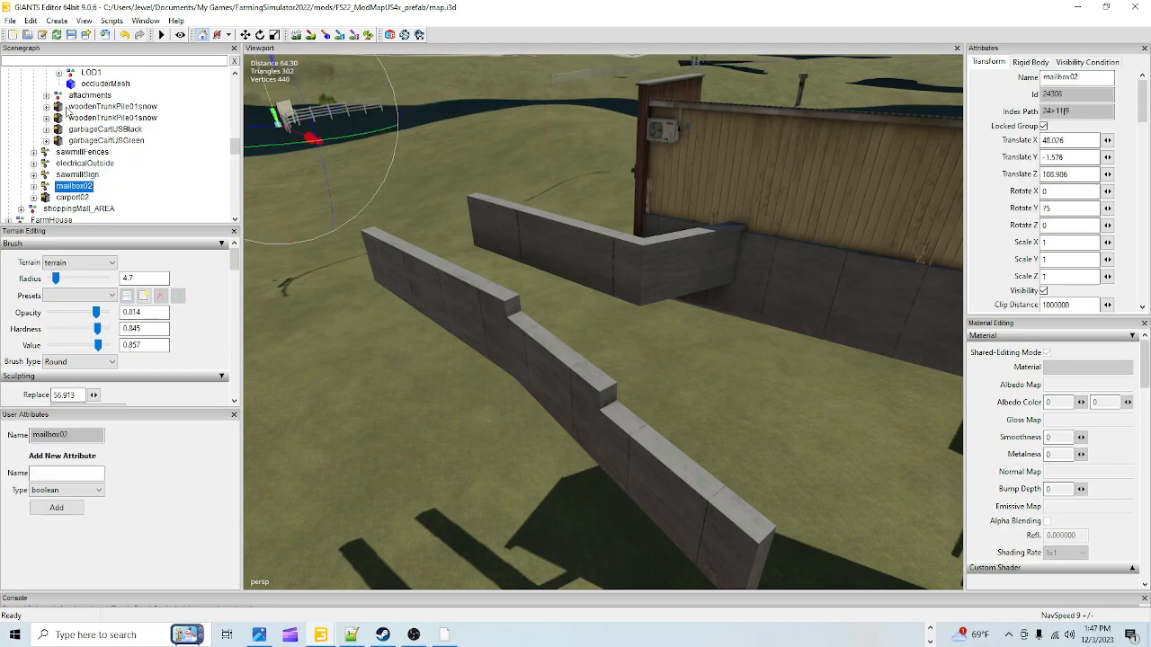
Step: Expand the sawmill office's LOD0 group and go through its meshes to select the wall
scroll(68, 110, "up", 2)
left_click(59, 129)
left_click(101, 152)
left_click(106, 164)
left_click(112, 174)
left_click(104, 187)
left_click(101, 198)
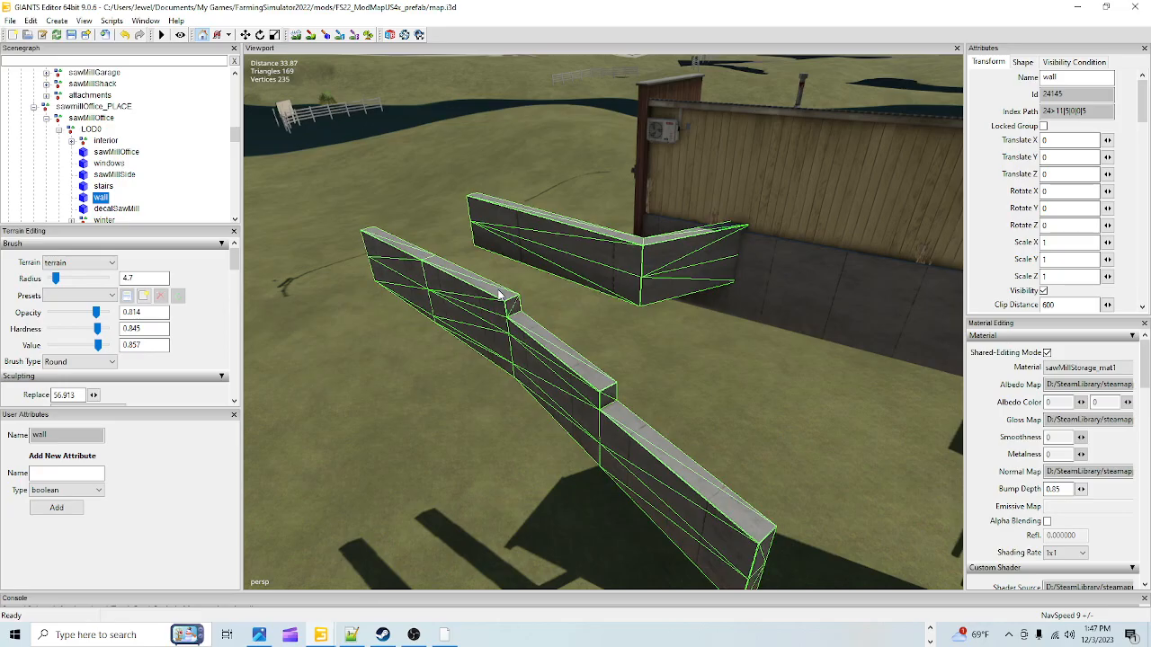
Step: Switch to the editor window with the original mapUS map and examine how the retaining walls sit in the ground there
left_click_drag(500, 295, 647, 268, "alt")
scroll(589, 357, "down", 5)
left_click_drag(598, 385, 954, 314, "alt")
scroll(644, 331, "down", 5)
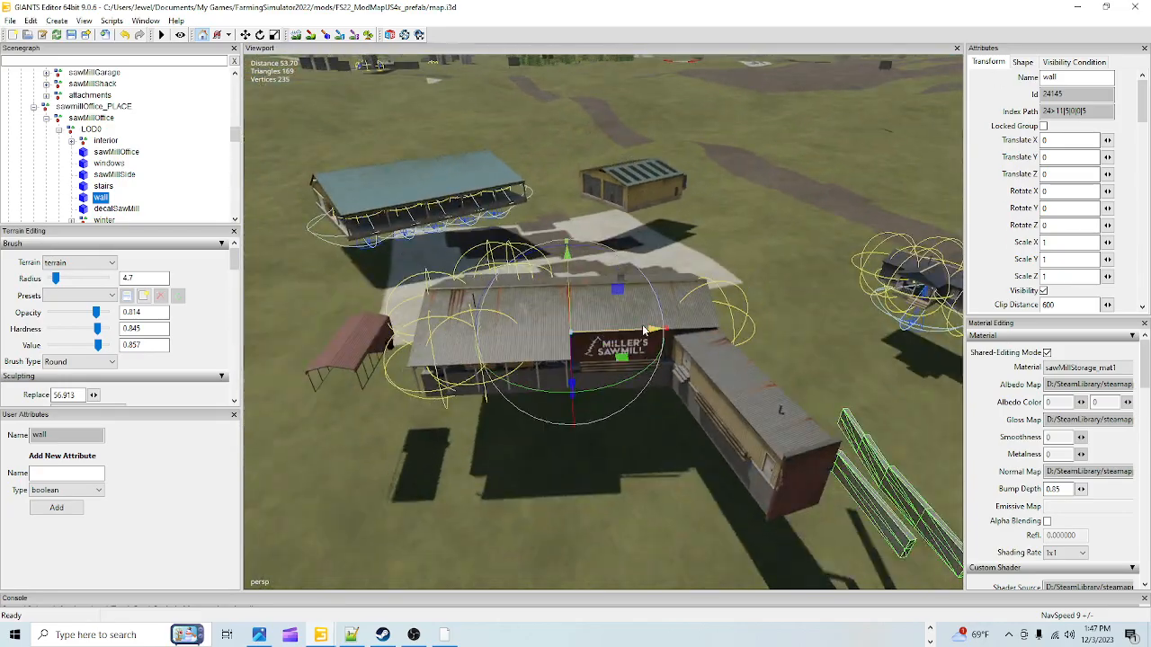
left_click_drag(643, 331, 623, 296, "alt")
mouse_move(326, 635)
left_click(372, 580)
left_click_drag(637, 347, 635, 374, "alt")
right_click_drag(517, 388, 735, 78, "alt")
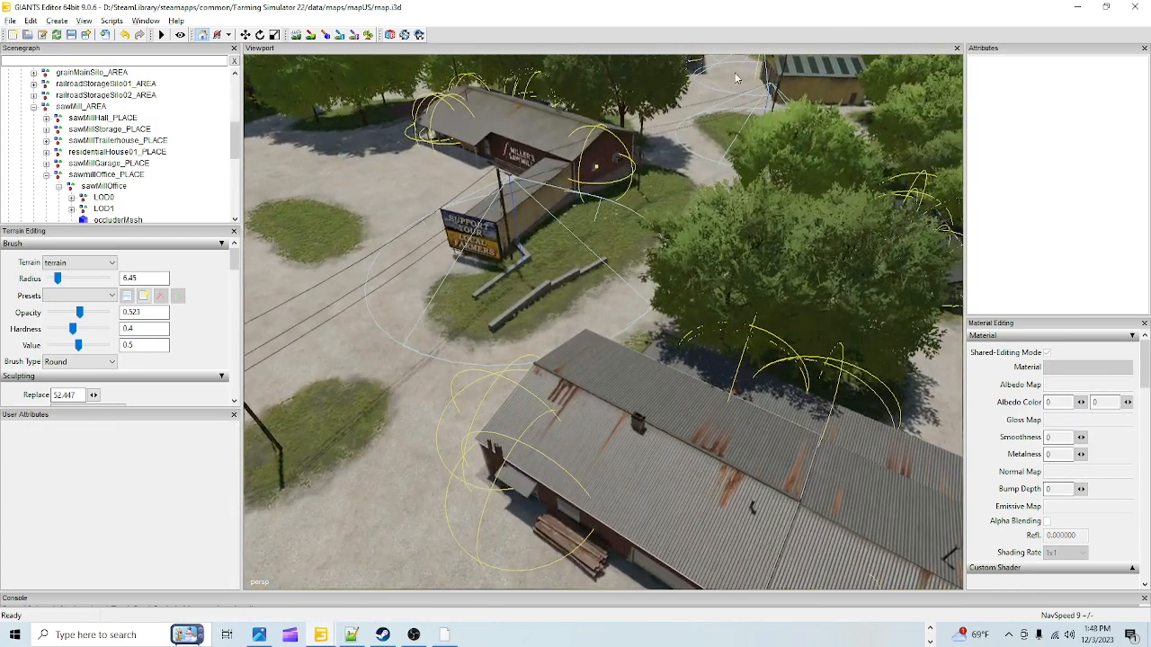
right_click_drag(485, 405, 507, 226, "alt")
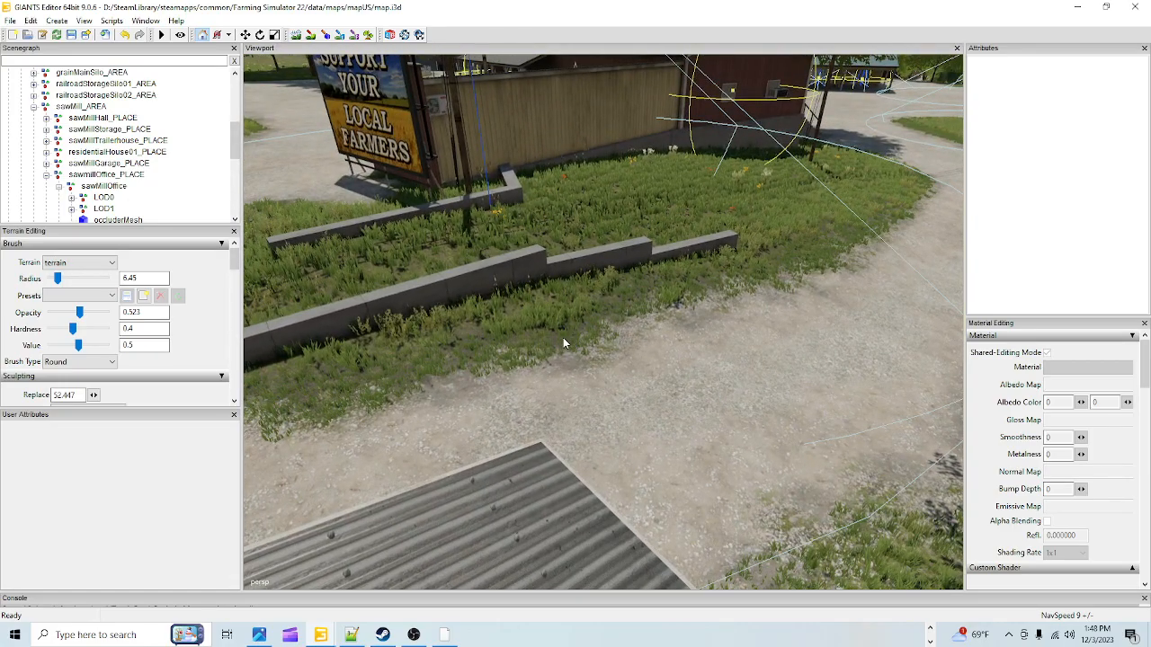
right_click_drag(720, 223, 706, 251, "alt")
left_click_drag(706, 251, 776, 280, "alt")
right_click_drag(776, 280, 551, 406, "alt")
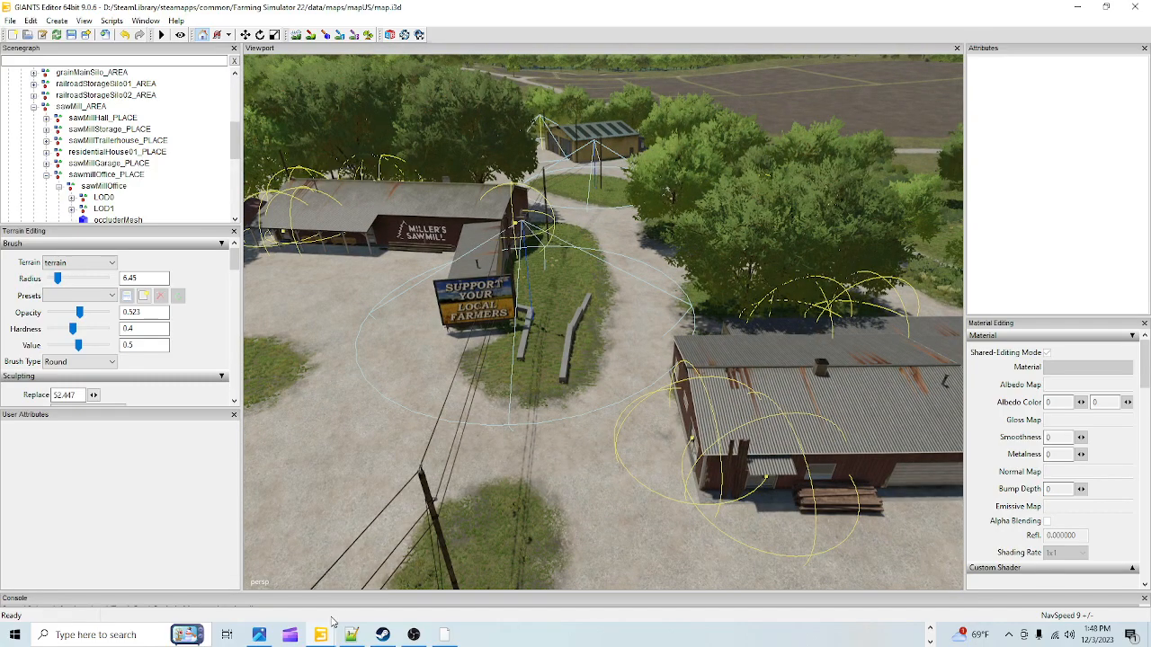
Step: Switch back to the mod map and examine the office's wall mesh against the terrain, comparing it with the stairs mesh
mouse_move(321, 635)
left_click(301, 580)
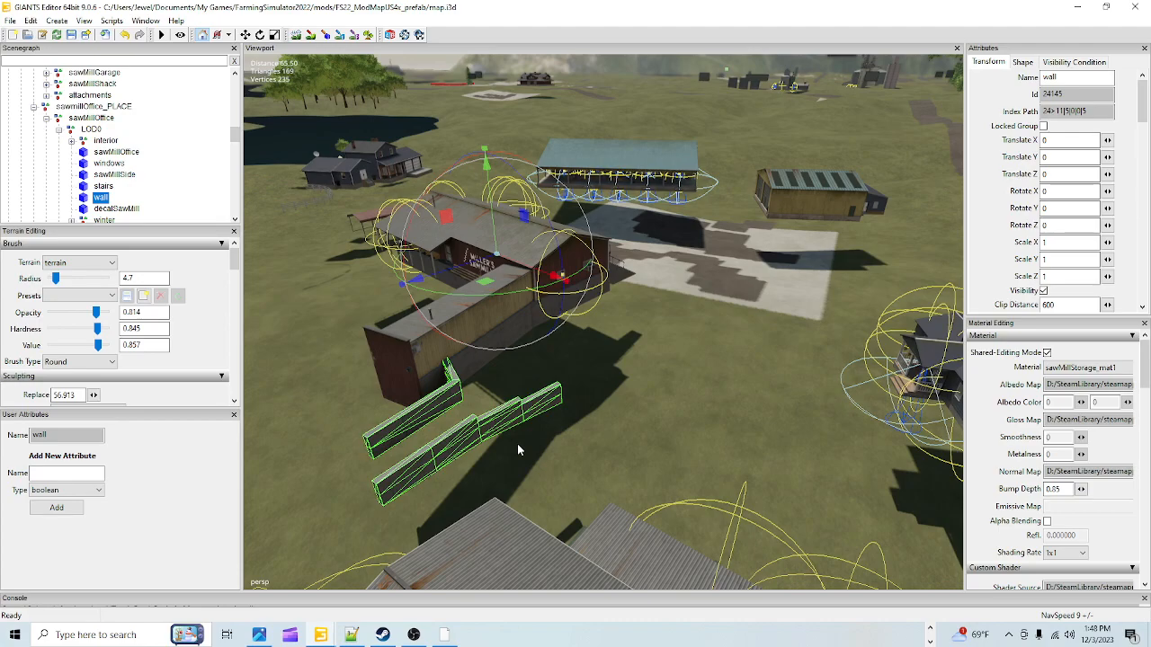
left_click_drag(537, 441, 469, 467, "alt")
scroll(573, 475, "up", 2)
left_click_drag(558, 472, 672, 360, "alt")
scroll(494, 393, "up", 4)
scroll(538, 404, "down", 5)
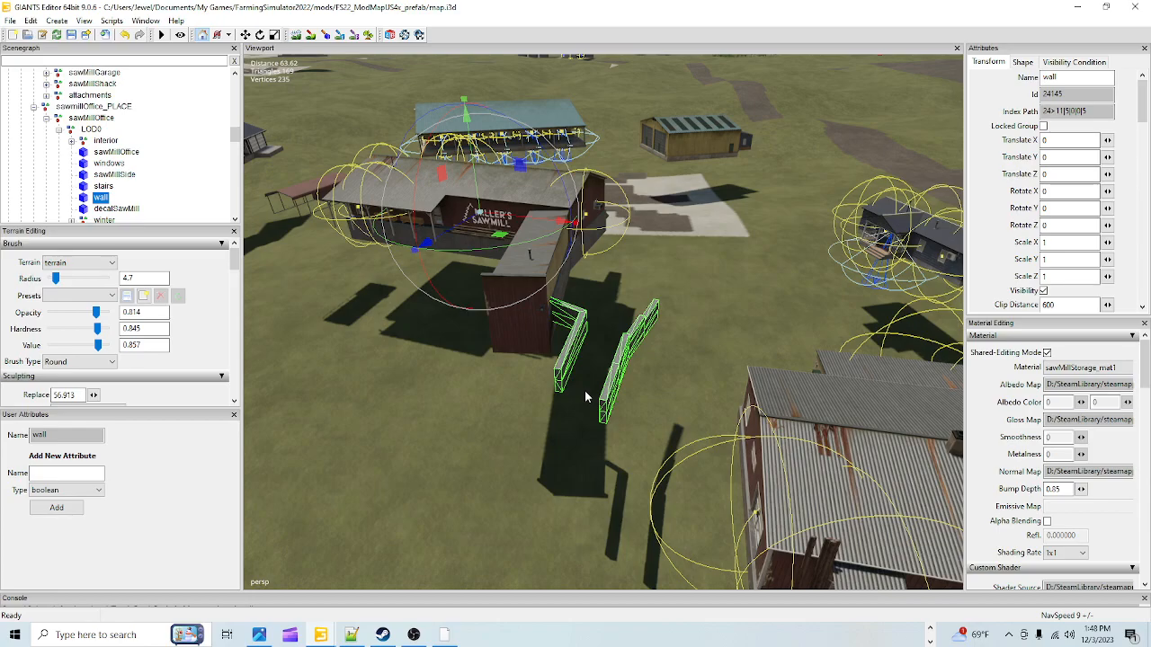
left_click_drag(585, 397, 793, 126, "alt")
scroll(793, 126, "up", 4)
left_click_drag(749, 214, 742, 277, "alt")
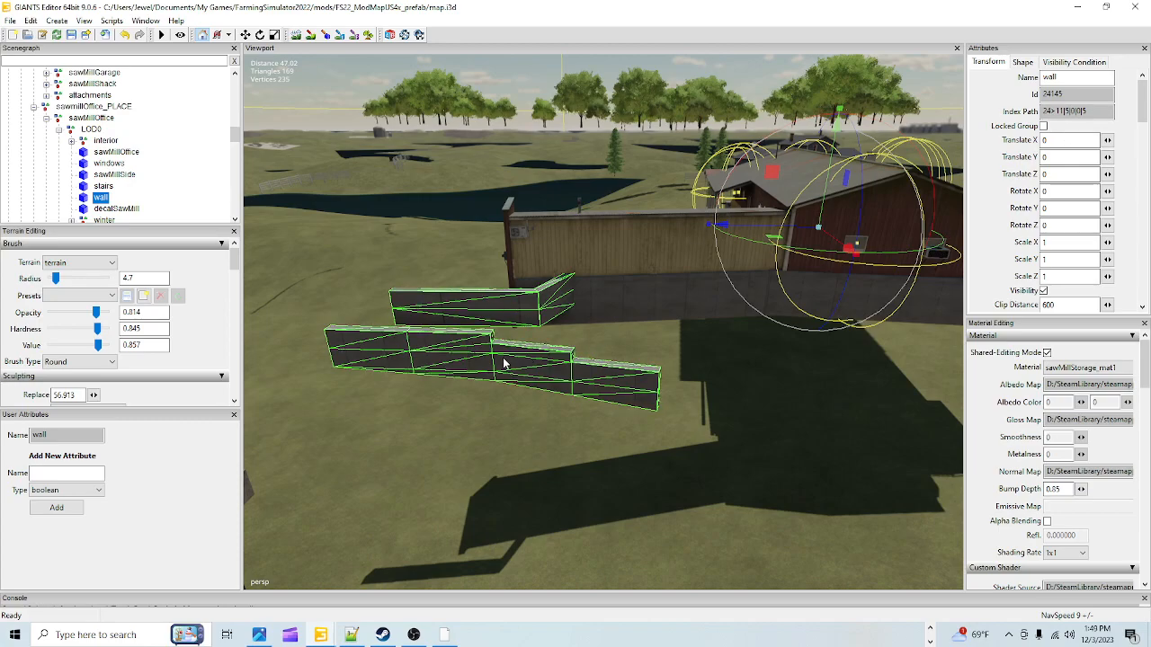
key("Up")
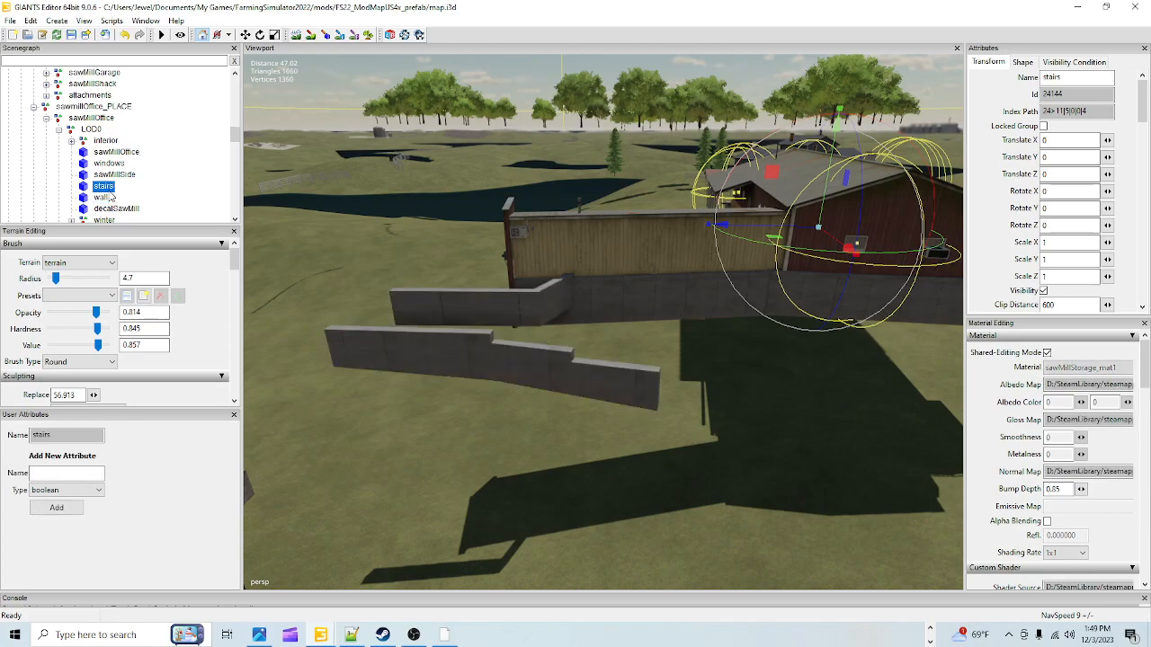
key("Down")
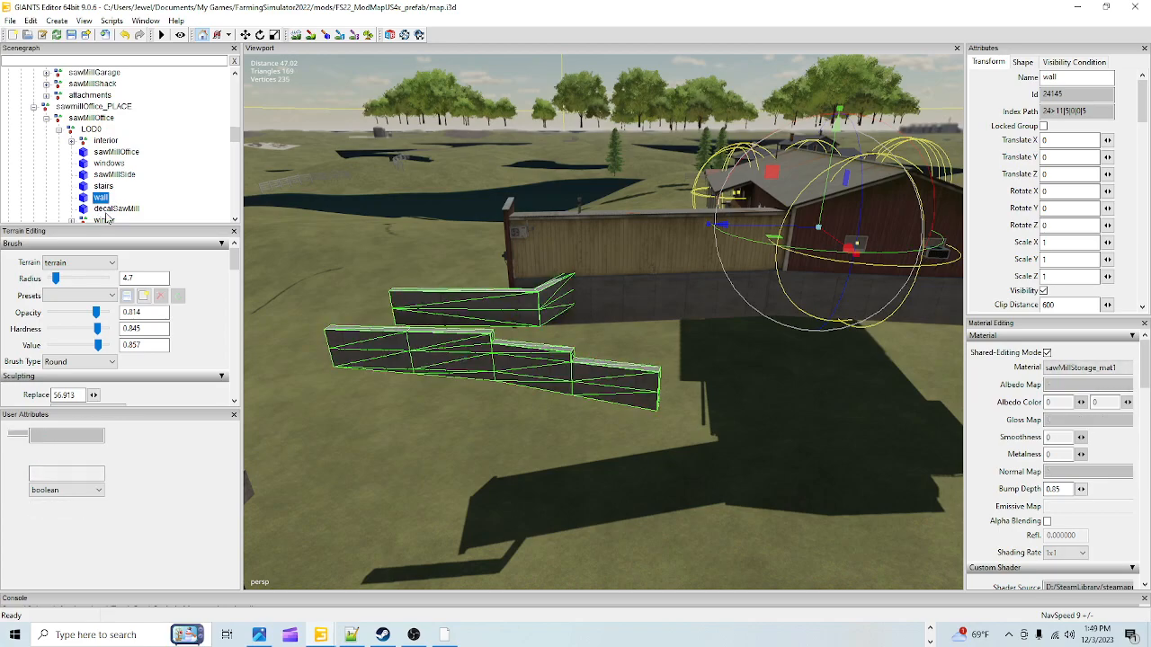
Step: Examine the office's wall mesh from several sides to compare its height with the surrounding terrain
key("Down")
key("Up")
left_click_drag(423, 346, 437, 470, "alt")
scroll(629, 299, "up", 5)
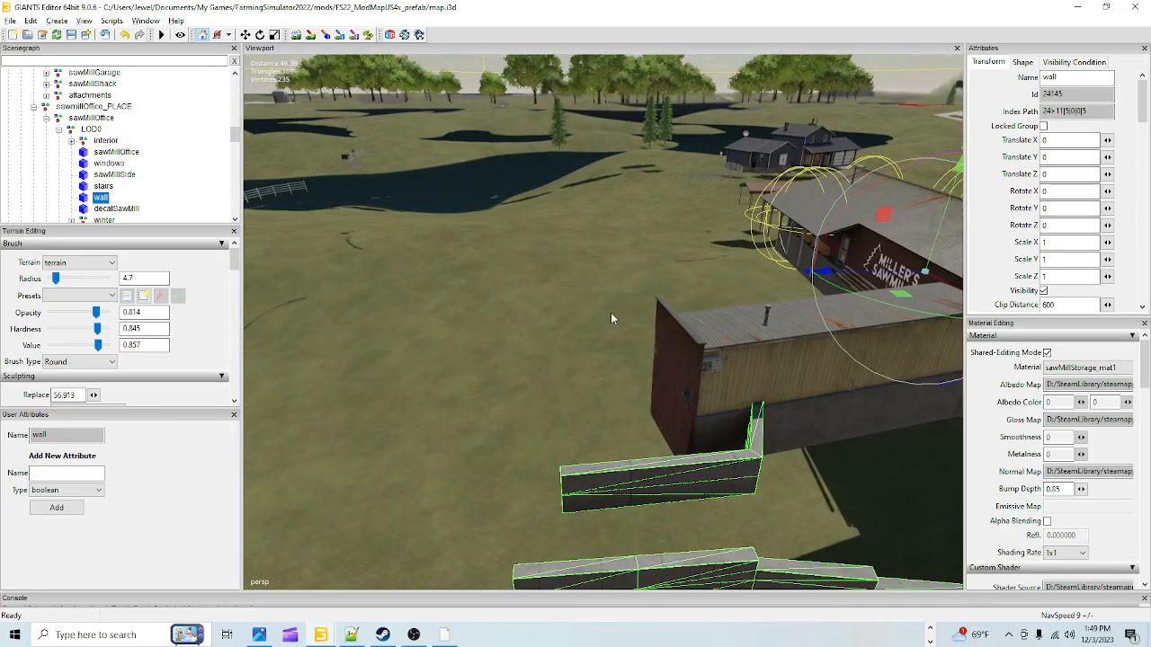
left_click_drag(577, 287, 642, 409, "alt")
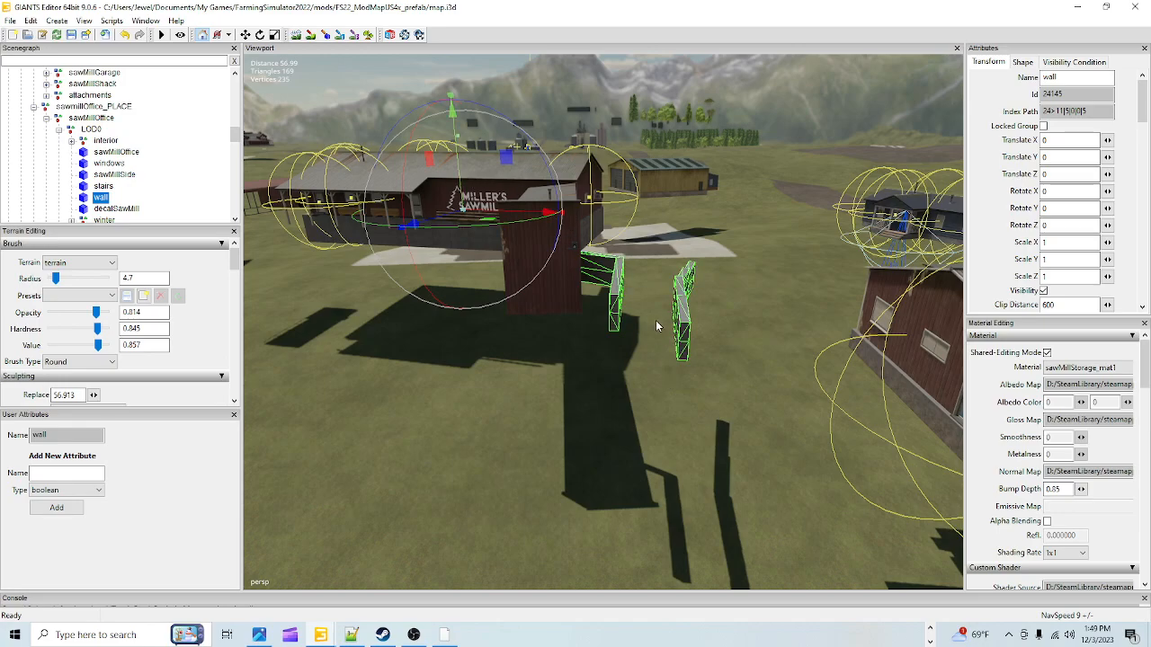
Step: Select the whole sawMill_AREA group and lower it to Translate Y 58.526
scroll(72, 110, "up", 3)
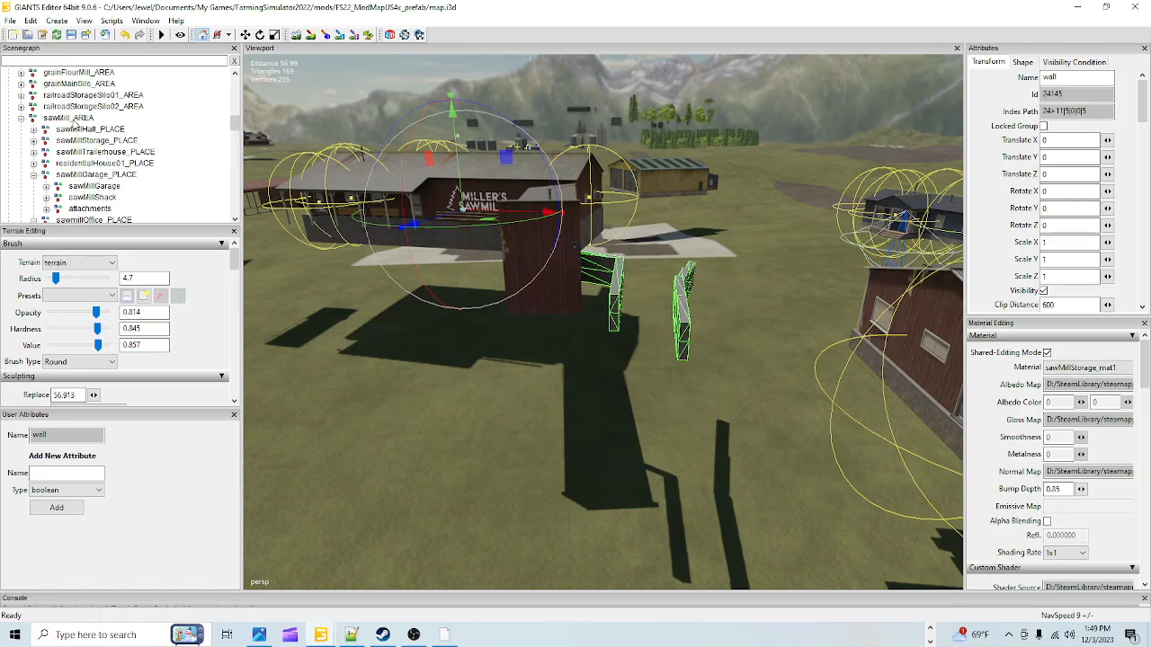
left_click(70, 119)
left_click_drag(514, 283, 320, 293, "alt")
scroll(764, 113, "up", 5)
scroll(320, 292, "down", 10)
left_click_drag(474, 468, 588, 360, "alt")
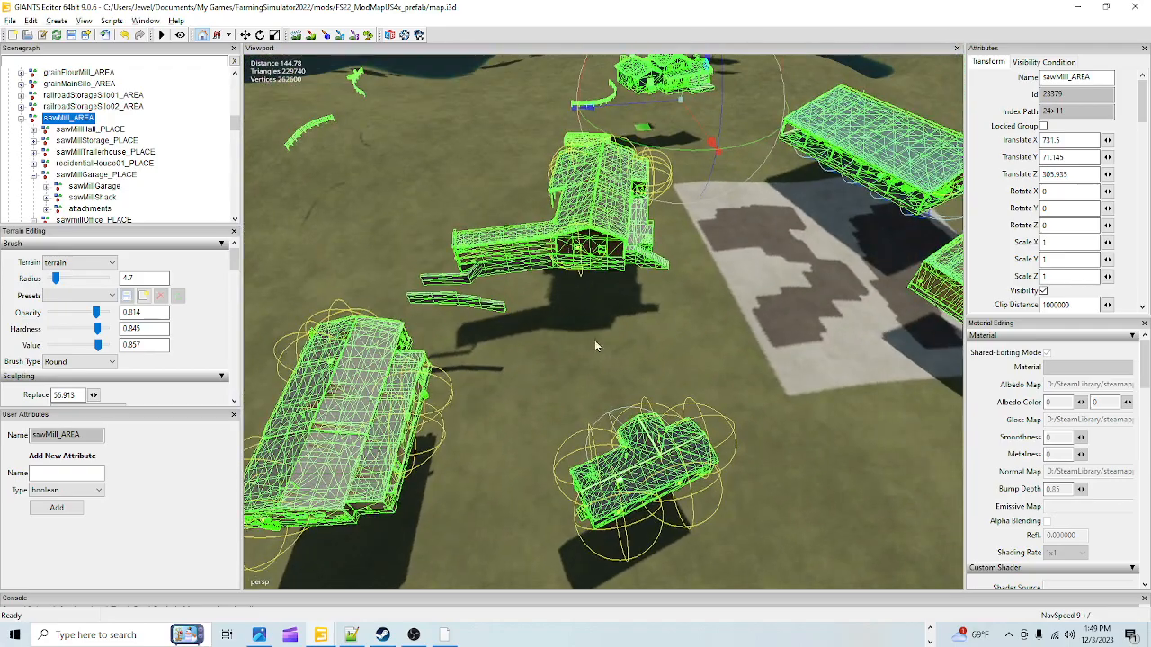
scroll(526, 363, "down", 3)
left_click_drag(669, 95, 659, 131)
left_click_drag(568, 357, 701, 101, "alt")
scroll(600, 304, "up", 1)
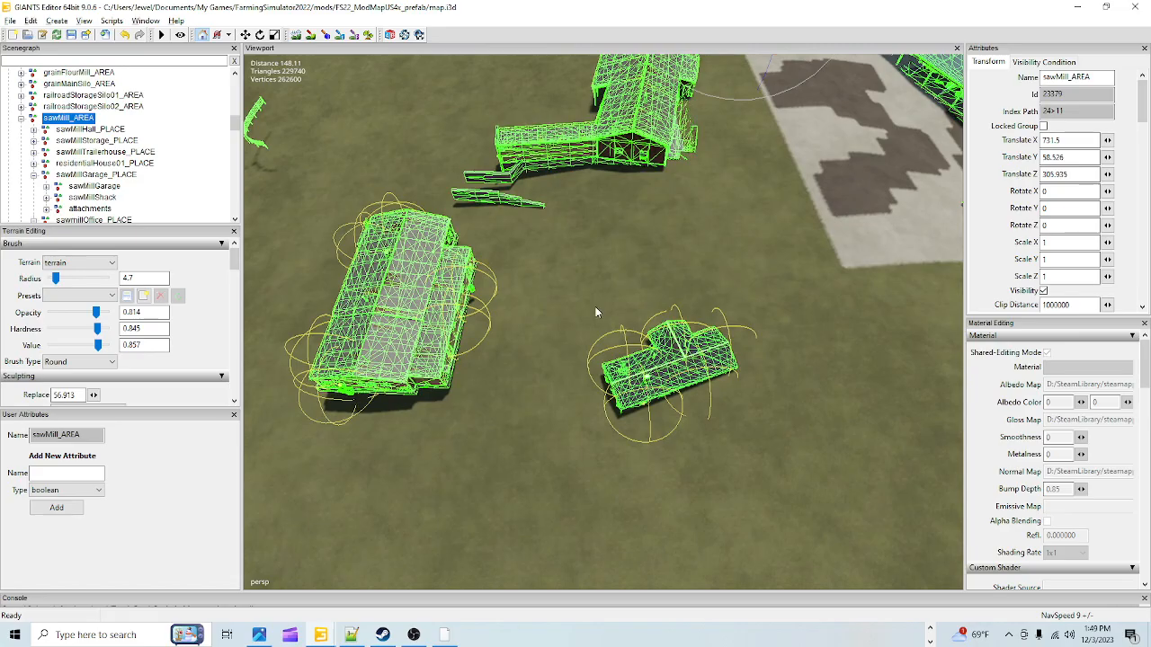
Step: Examine how the sawmill office, its retaining walls and its front ramp railing meet the terrain
scroll(758, 268, "up", 3)
left_click_drag(758, 268, 616, 353, "alt")
right_click_drag(616, 353, 700, 131, "alt")
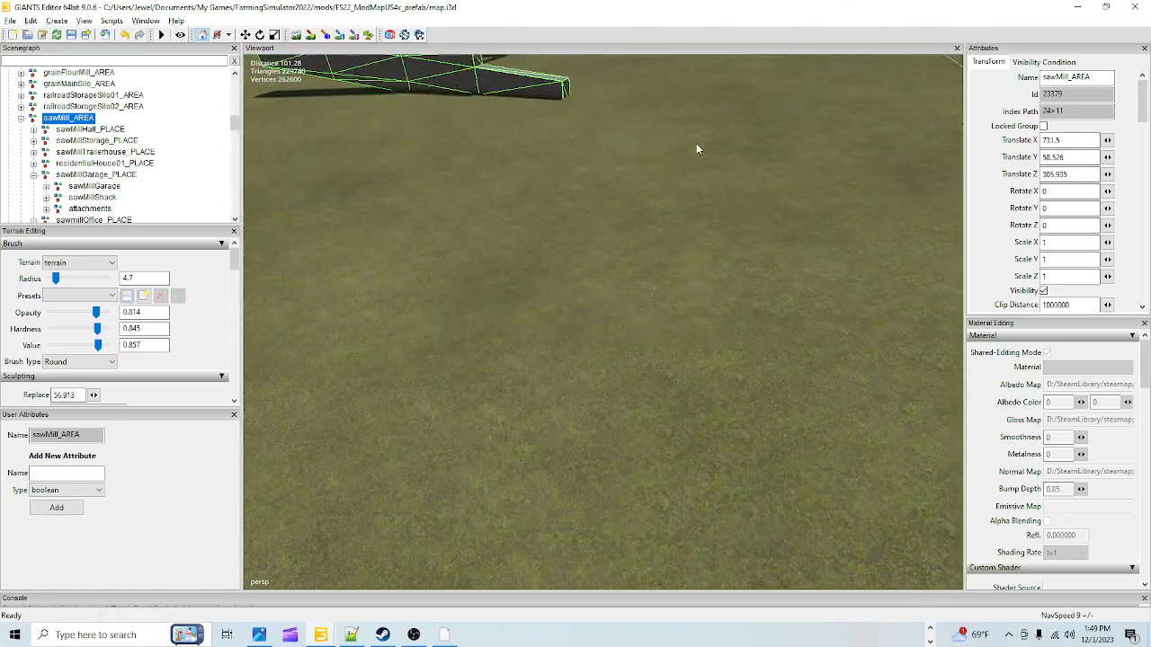
left_click_drag(661, 310, 649, 239, "alt")
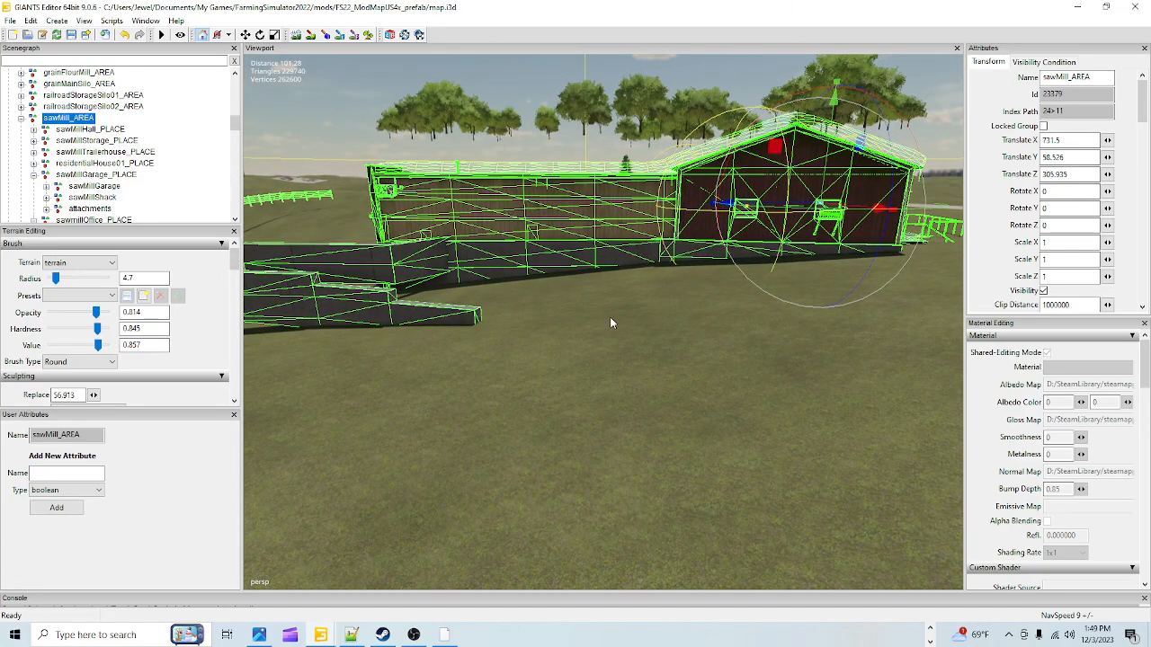
left_click_drag(610, 316, 724, 275, "alt")
scroll(725, 274, "up", 3)
left_click_drag(600, 315, 564, 384, "alt")
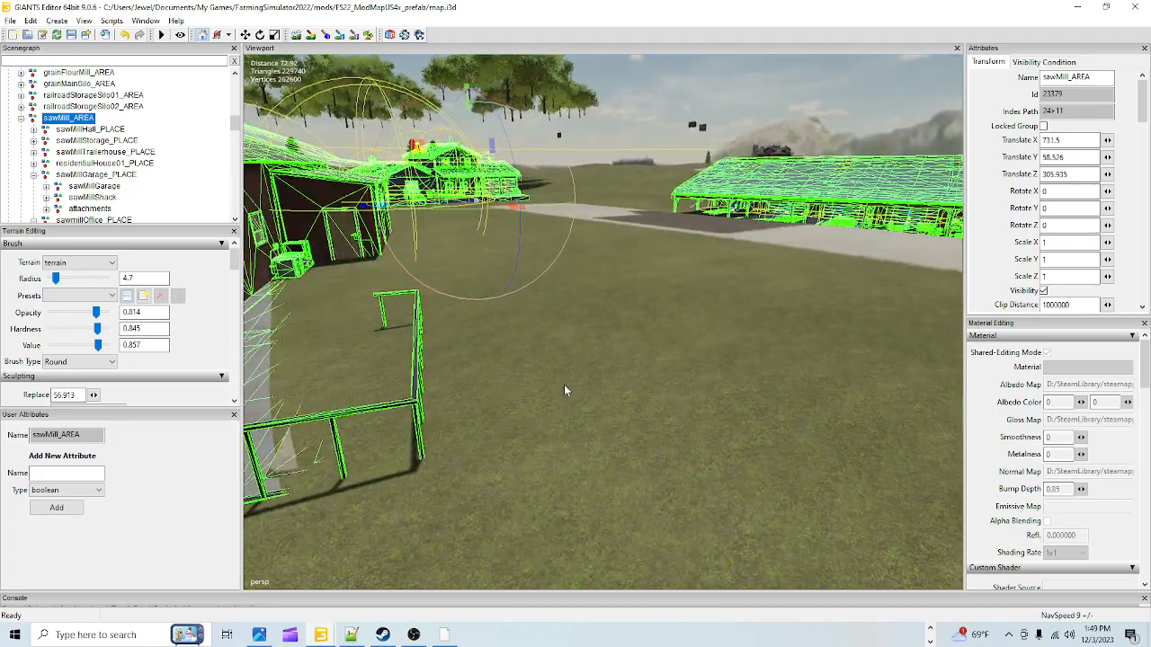
scroll(564, 384, "up", 3)
left_click_drag(591, 303, 462, 363, "alt")
scroll(462, 364, "down", 1)
scroll(561, 374, "down", 3)
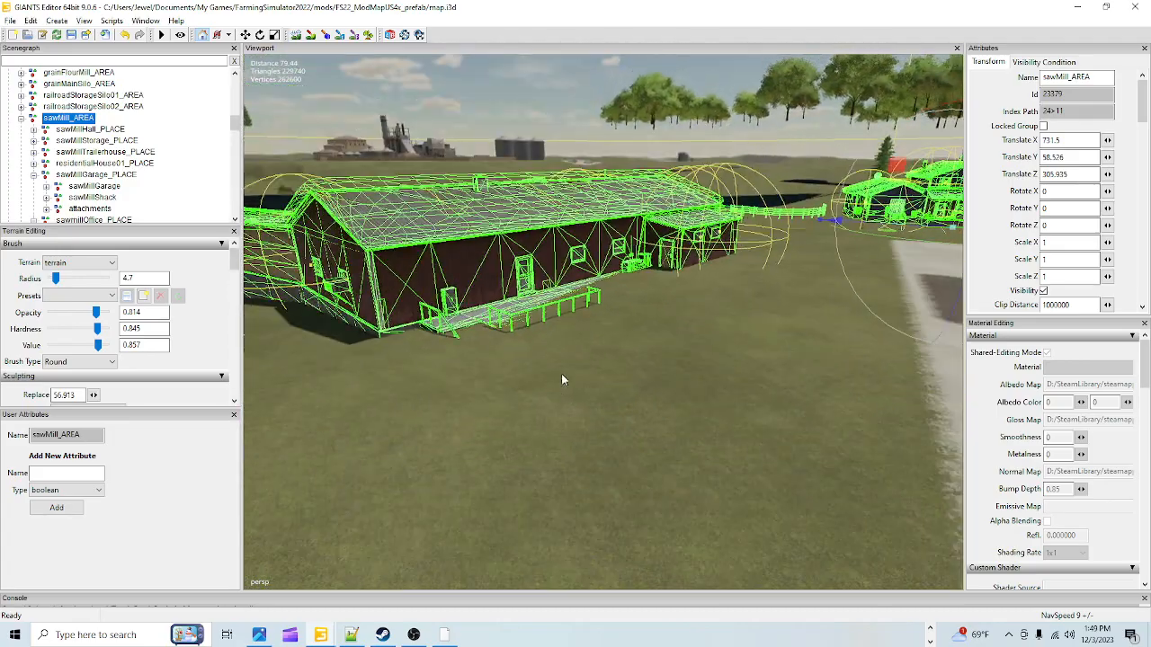
Step: Raise sawMill_AREA to Translate Y 59.809
mouse_move(760, 294)
left_mouse_down("alt")
mouse_move(754, 310)
mouse_move(764, 303)
left_mouse_up("alt")
scroll(776, 278, "down", 3)
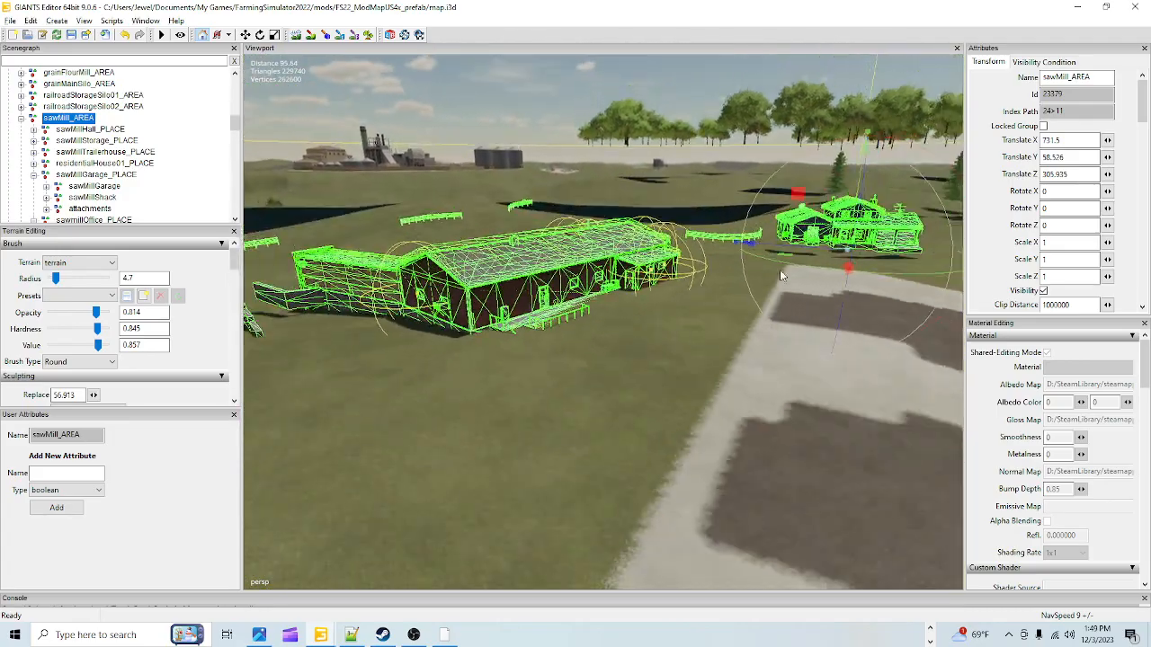
left_click_drag(860, 195, 820, 184)
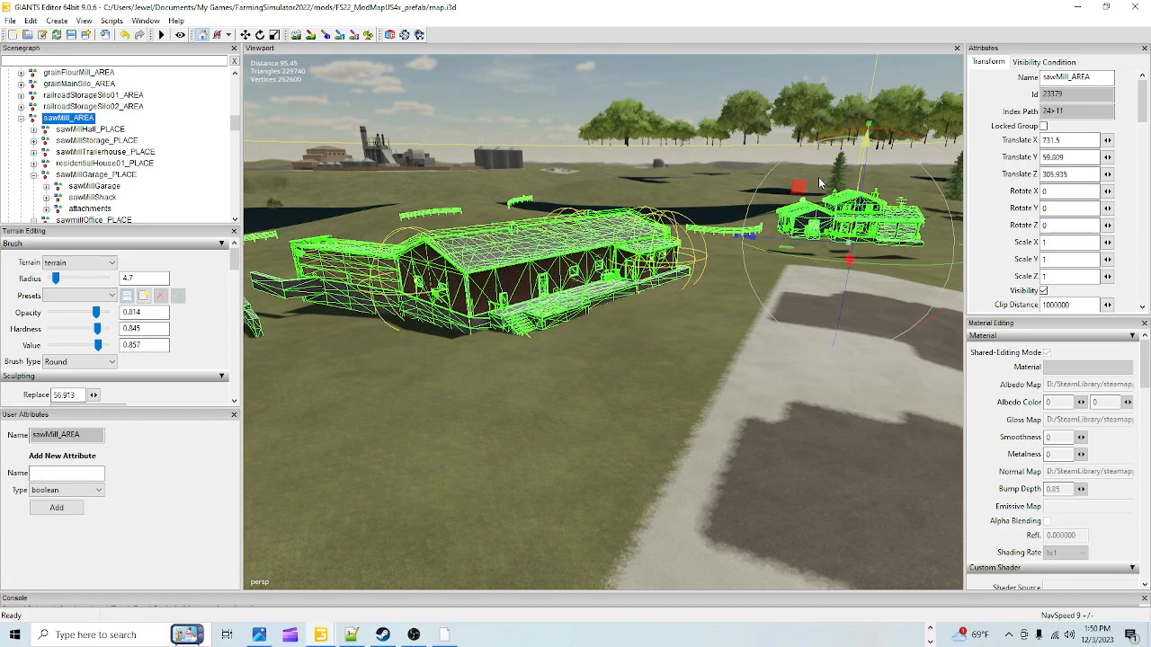
Step: Switch to the editor window with the original mapUS map and examine how the office's stairs and foundation meet the ground
mouse_move(321, 635)
left_click(411, 583)
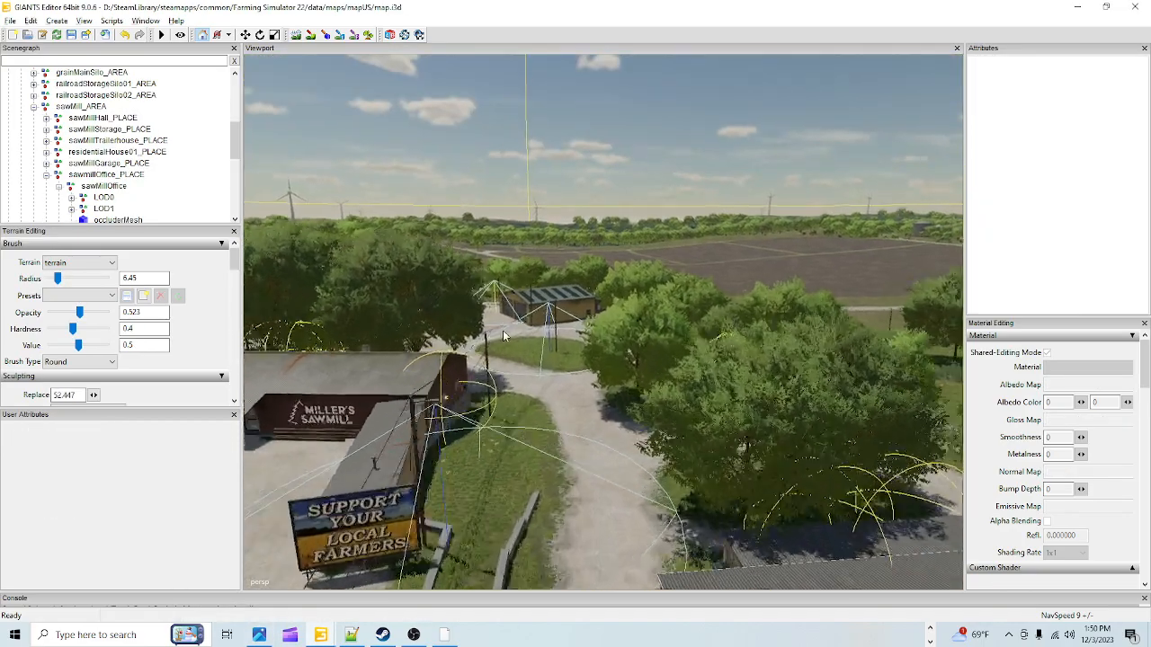
scroll(477, 341, "up", 10)
left_click_drag(440, 354, 601, 306, "alt")
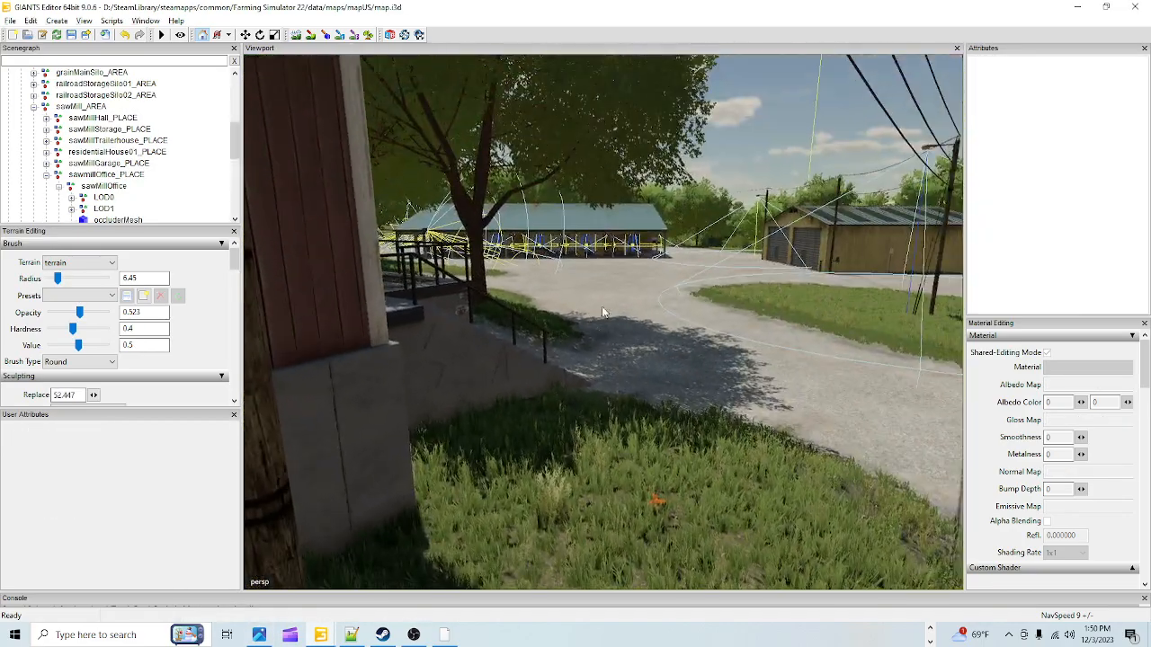
scroll(602, 310, "up", 8)
left_click_drag(644, 257, 651, 331, "alt")
scroll(719, 313, "down", 8)
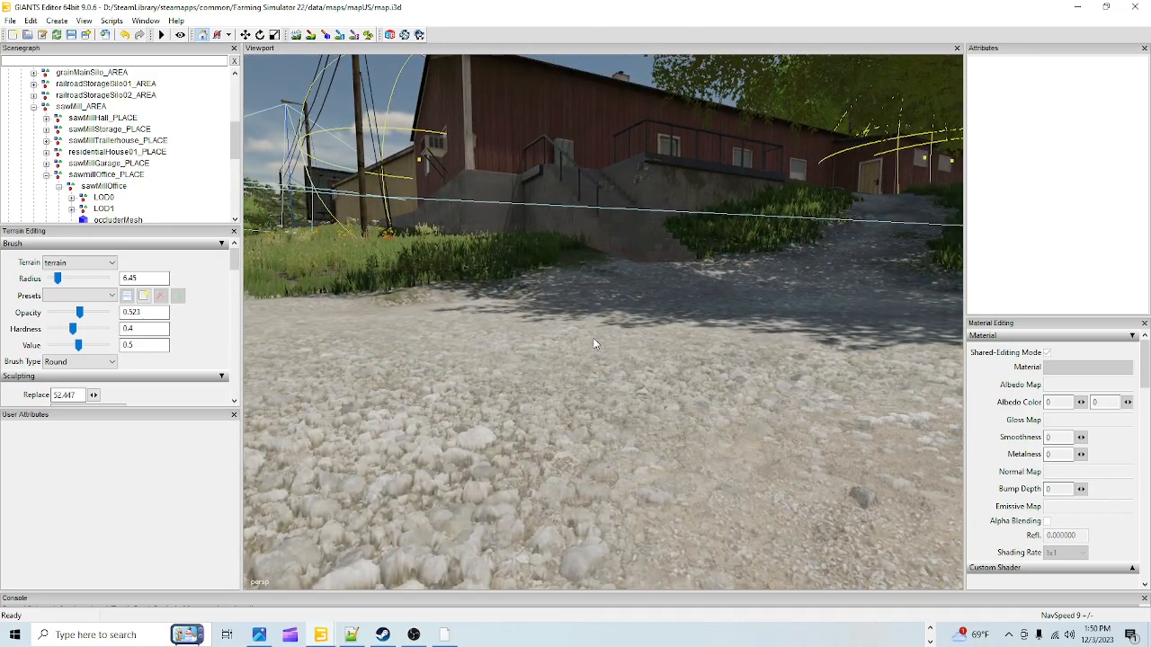
left_click_drag(606, 373, 686, 358, "alt")
scroll(635, 326, "up", 8)
scroll(682, 327, "down", 5)
left_click_drag(692, 310, 657, 256, "alt")
scroll(686, 386, "down", 8)
scroll(671, 424, "up", 7)
scroll(662, 332, "down", 8)
scroll(583, 426, "up", 8)
scroll(657, 256, "up", 3)
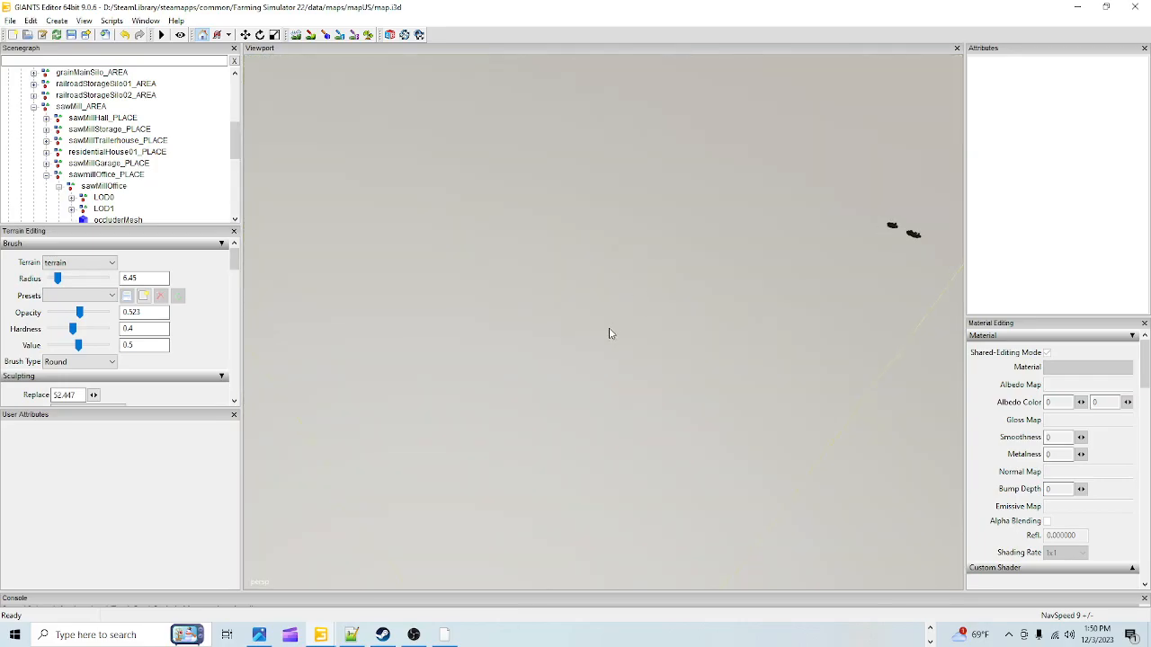
Step: Examine the sloping path, grass bank and road around the office stairs in the original map
left_click_drag(612, 331, 690, 214, "alt")
middle_click_drag(690, 214, 666, 381, "alt")
left_click_drag(667, 383, 576, 464, "alt")
scroll(572, 466, "down", 4)
left_click_drag(641, 321, 543, 299, "alt")
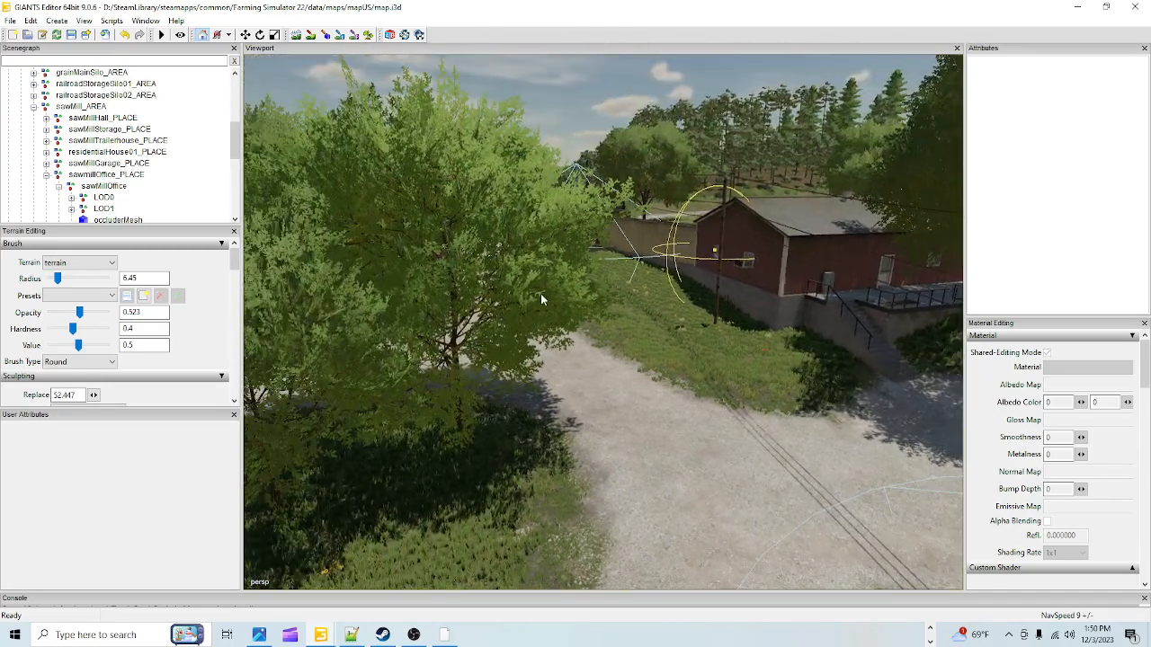
scroll(735, 273, "up", 5)
scroll(774, 255, "down", 4)
left_click_drag(685, 355, 795, 360, "alt")
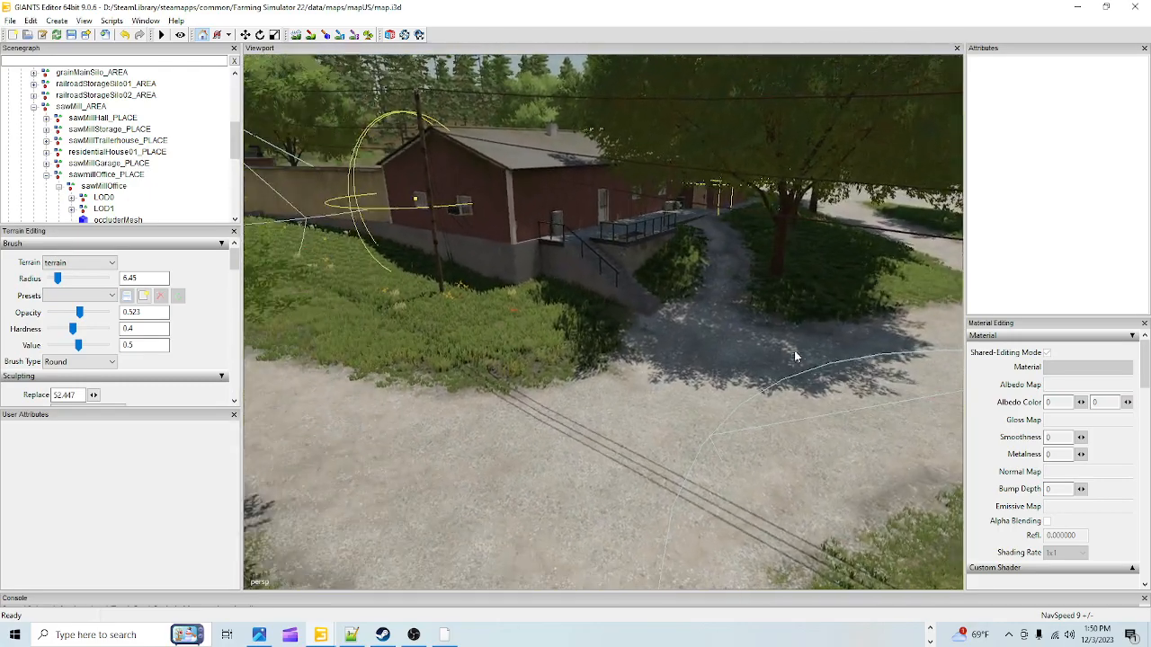
left_click_drag(637, 392, 668, 400, "alt")
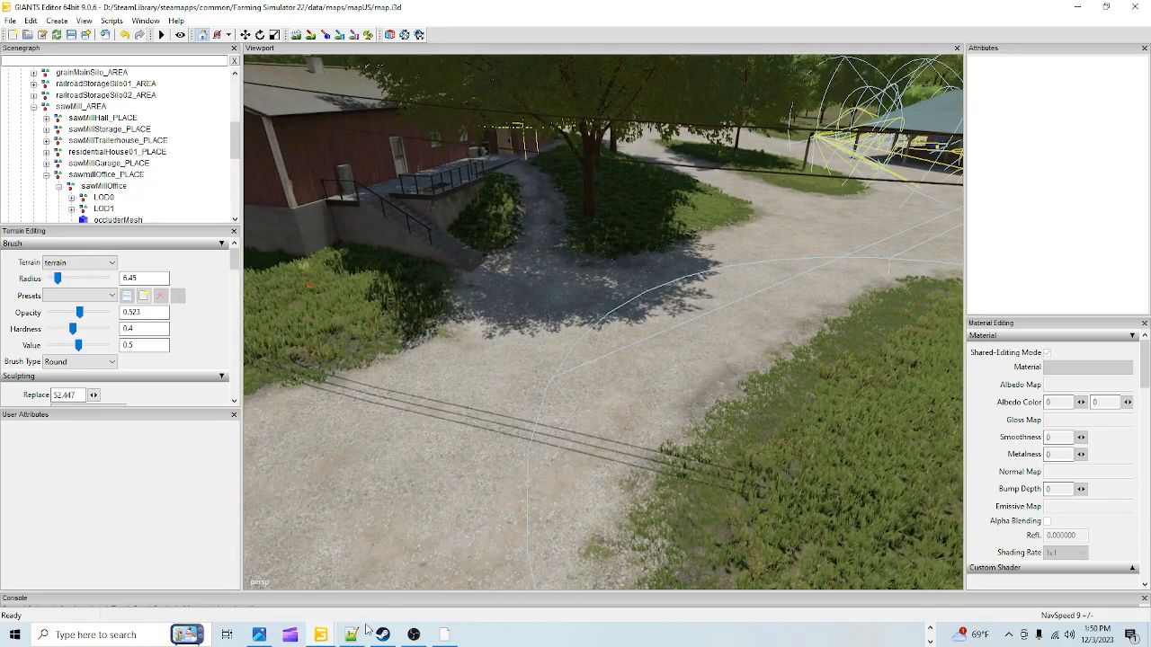
Step: Switch back to the mod map's editor window and raise sawMill_AREA to Translate Y 61.035
mouse_move(321, 635)
left_click(276, 571)
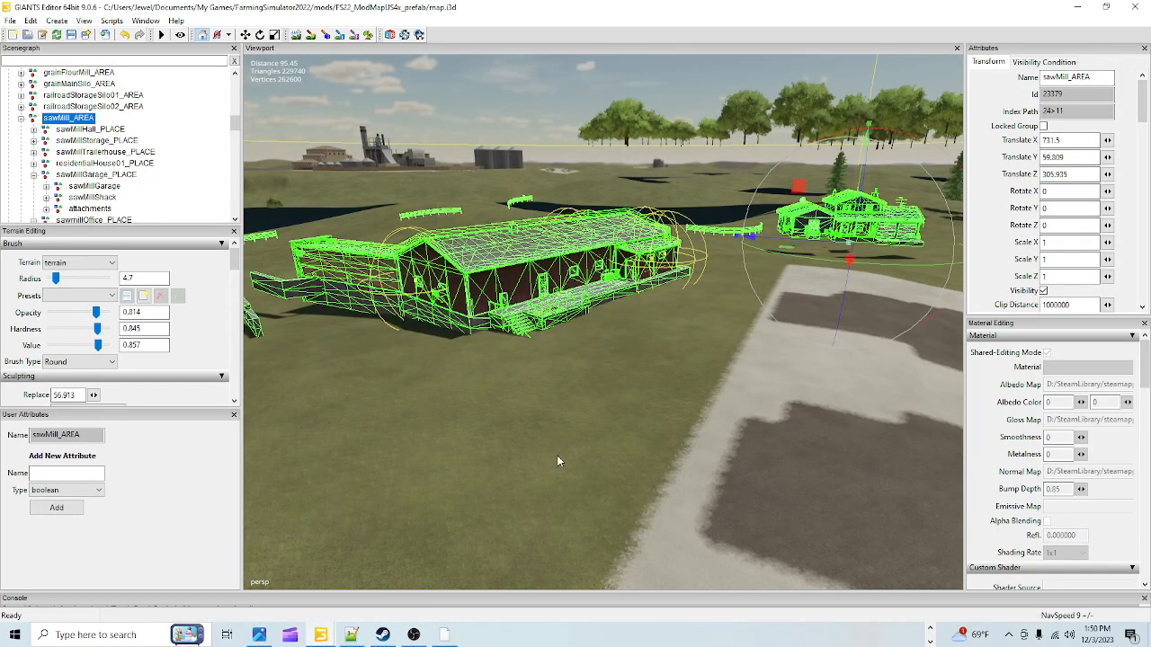
left_click_drag(602, 450, 576, 437, "alt")
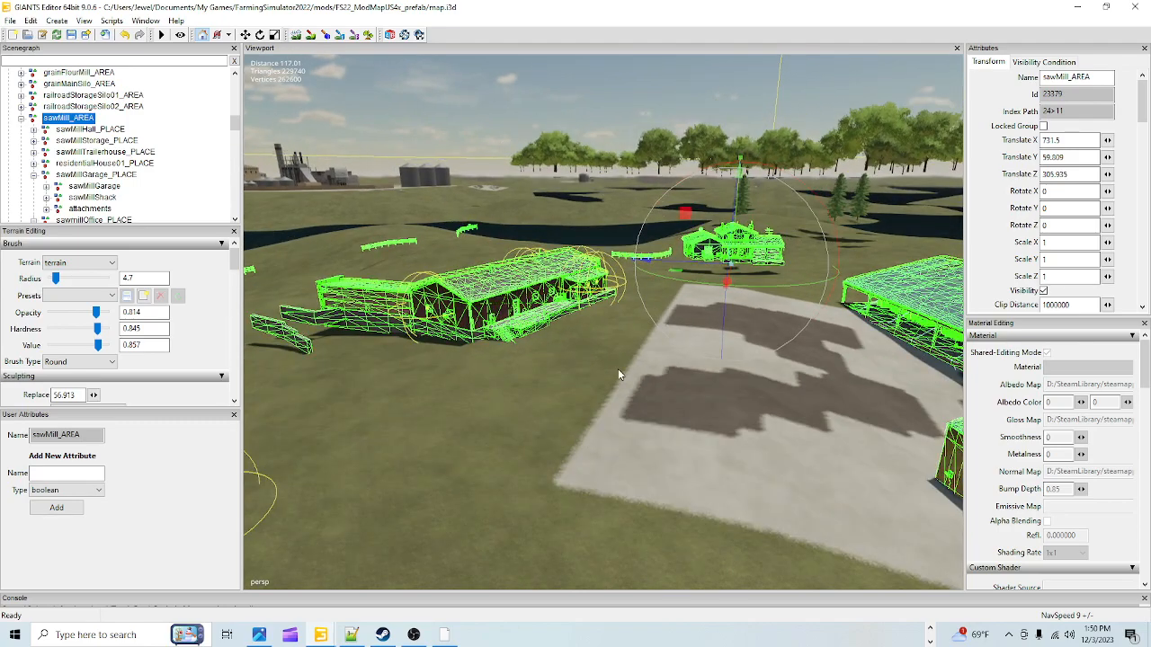
left_click_drag(738, 219, 734, 210)
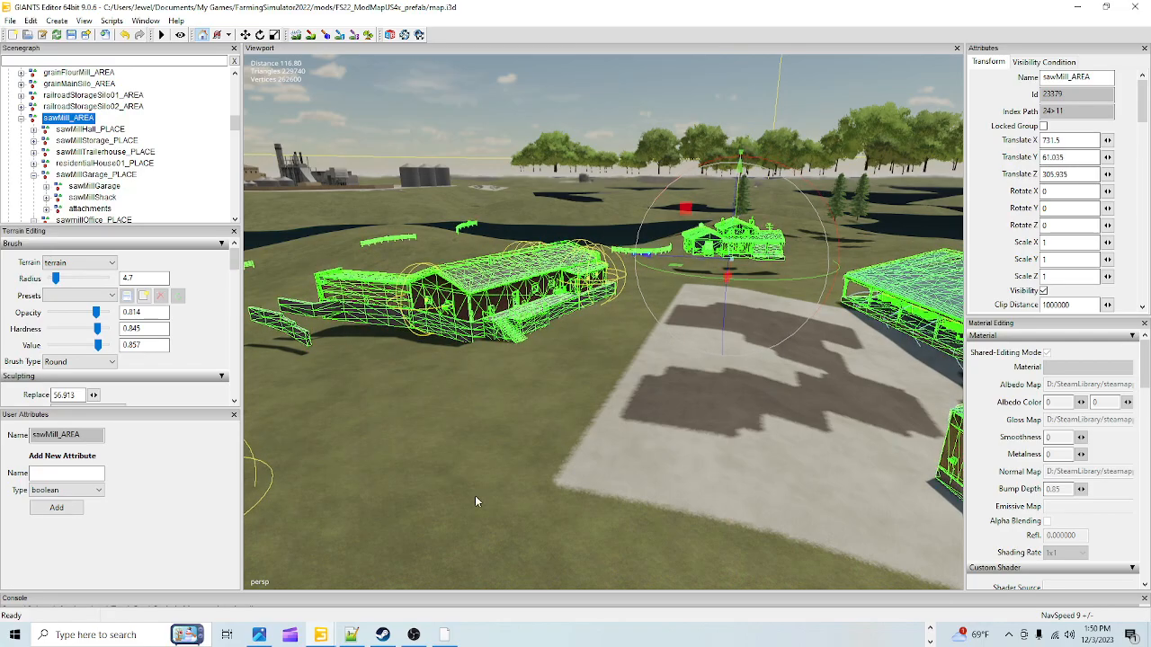
Step: Examine how the office's stairs, porch and foundation sit against the mod map's terrain
left_click_drag(498, 479, 449, 490, "alt")
right_click_drag(450, 490, 704, 280, "alt")
left_click_drag(704, 279, 609, 403, "alt")
right_click_drag(608, 402, 641, 220, "alt")
left_click_drag(641, 219, 521, 332, "alt")
right_click_drag(521, 332, 525, 330, "alt")
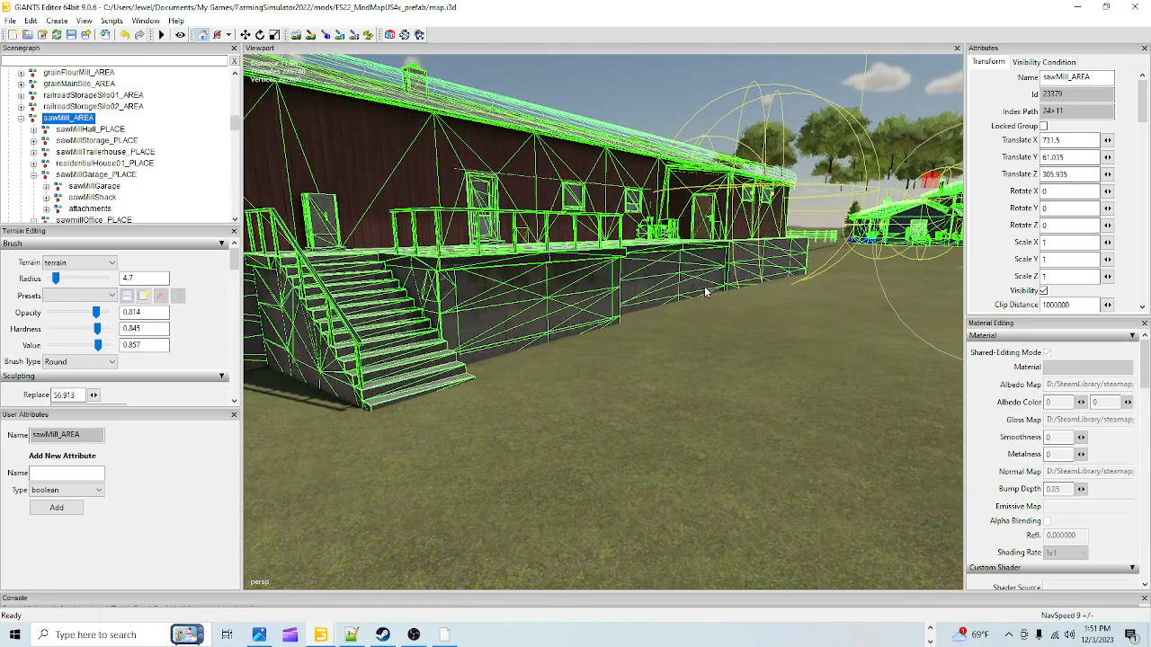
left_click_drag(640, 366, 570, 441, "alt")
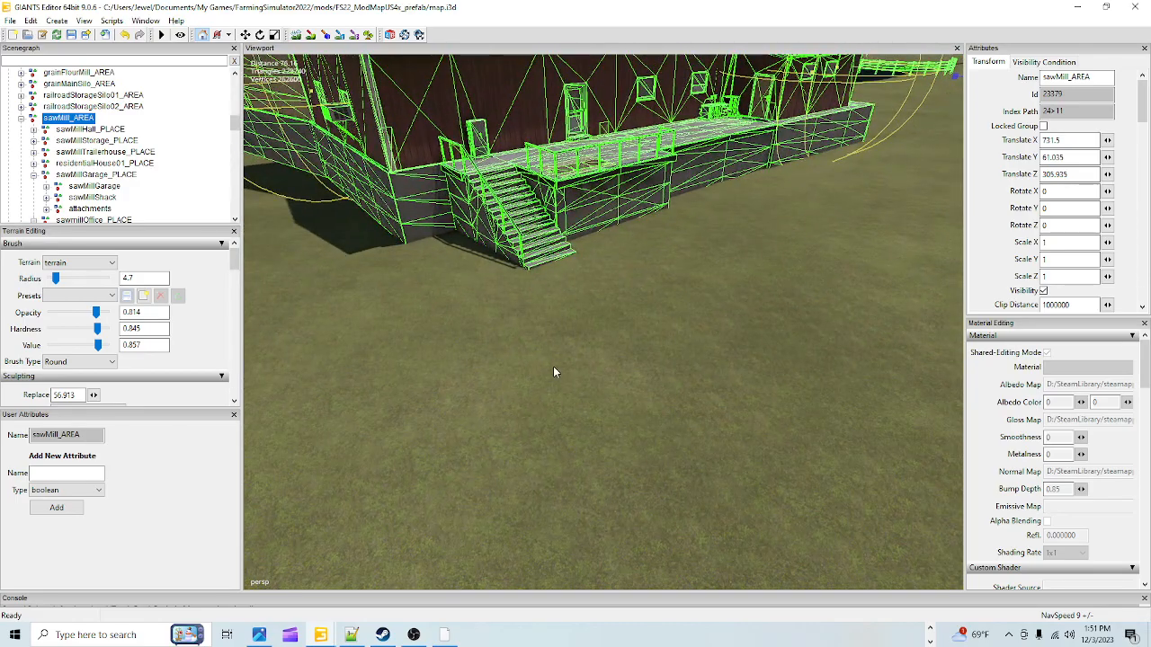
left_click_drag(524, 305, 686, 323, "alt")
right_click_drag(686, 323, 506, 451, "alt")
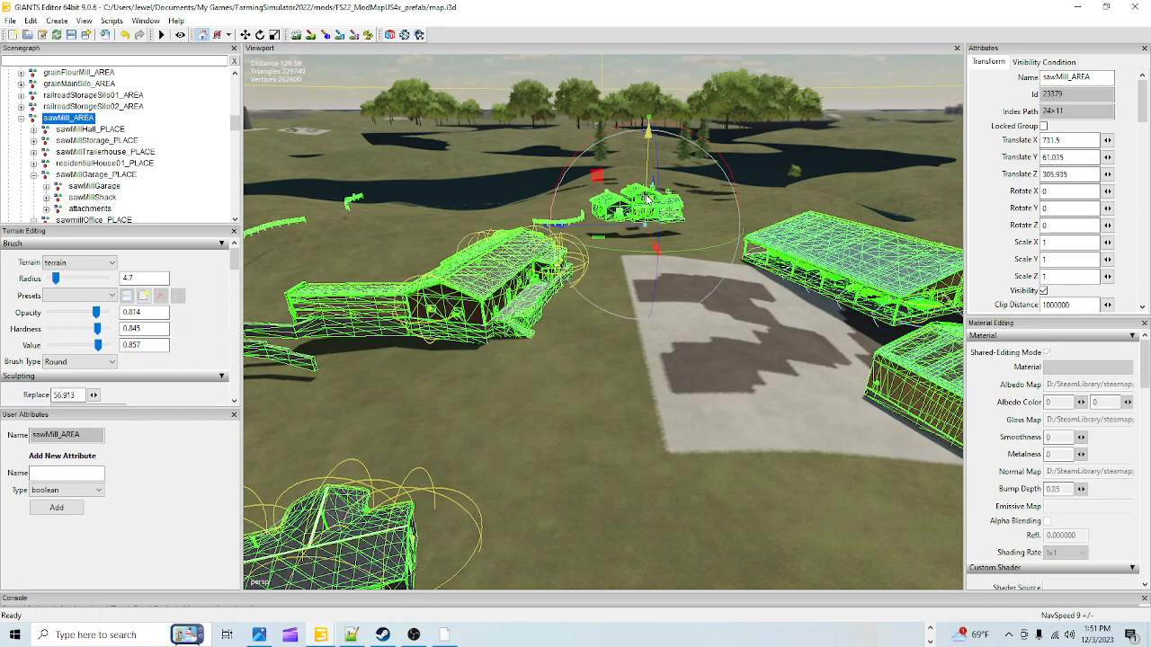
Step: Move sawMill_AREA horizontally to Translate Z 265.813, bringing the office onto the paved ground
left_click_drag(601, 229, 483, 471)
scroll(494, 445, "down", 5)
left_click_drag(502, 344, 583, 401, "alt")
right_click_drag(552, 489, 795, 239, "alt")
left_click_drag(795, 239, 657, 334, "alt")
right_click_drag(657, 334, 884, 70, "alt")
left_click_drag(395, 347, 648, 220, "alt")
right_click_drag(647, 220, 492, 341, "alt")
left_click_drag(492, 341, 507, 368, "alt")
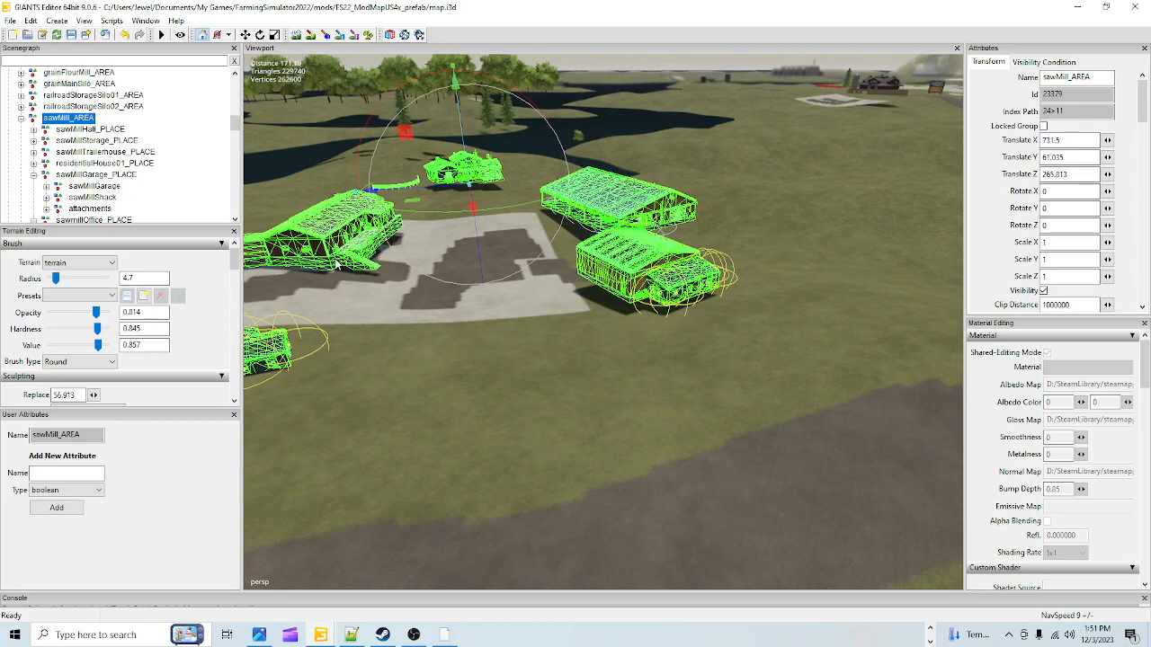
left_click_drag(598, 318, 566, 324, "alt")
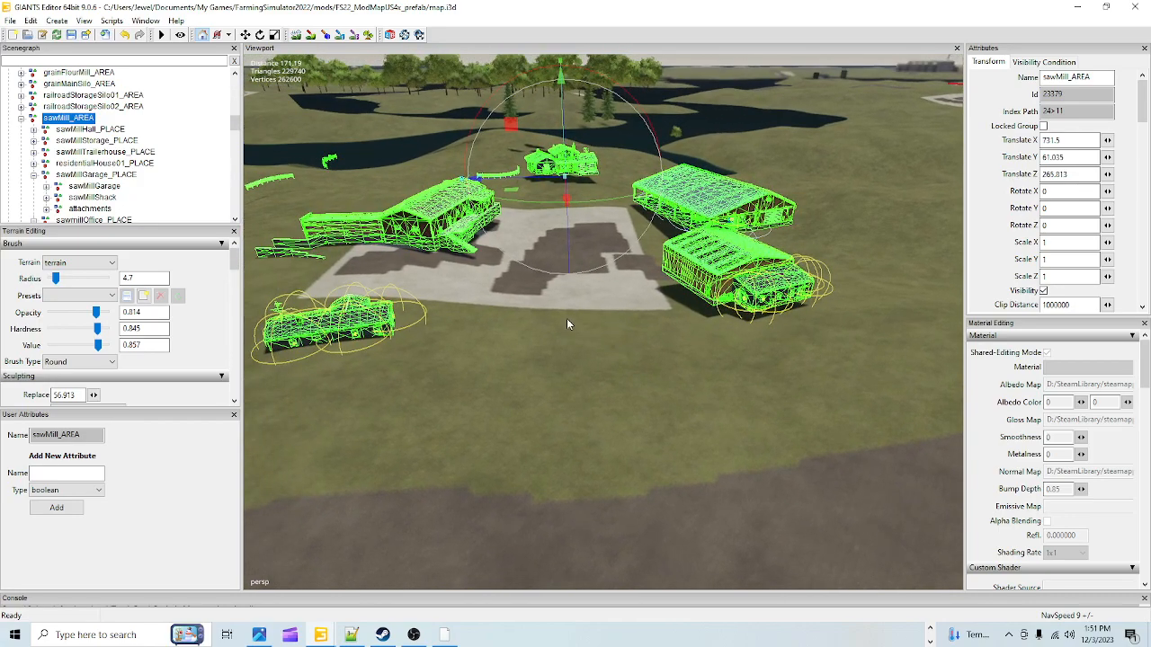
Step: Find the sawmillOffice_PLACE group among the sawmill buildings and rotate it to Rotate X -180, Y 73.869, Z -180
left_click(114, 140)
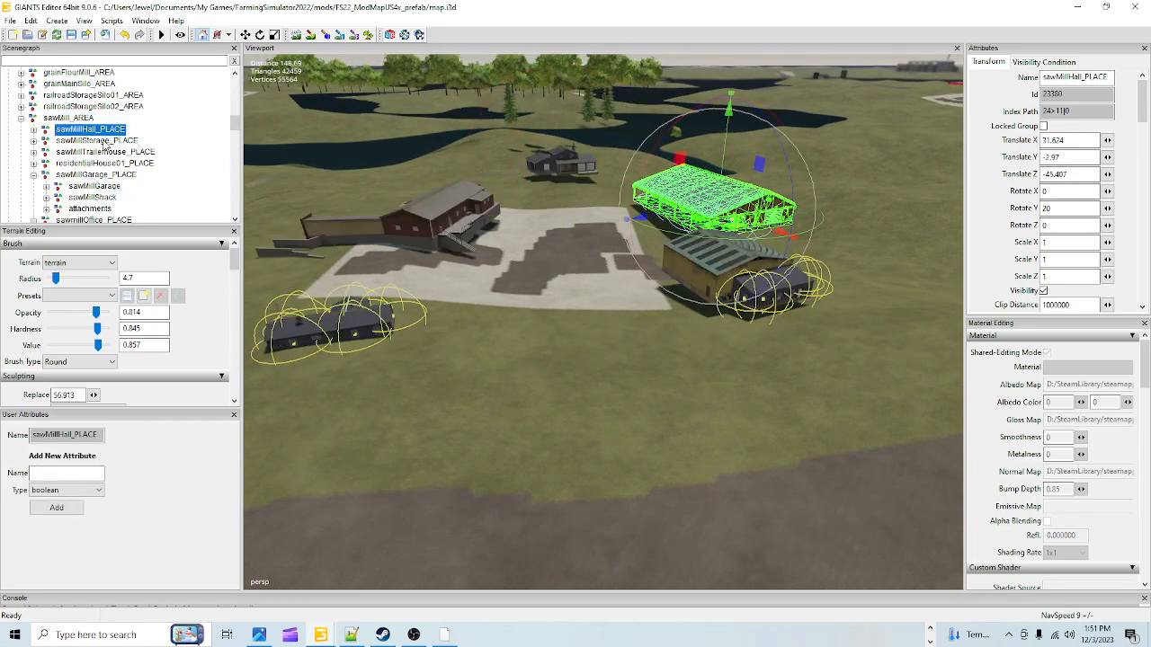
left_click(103, 152)
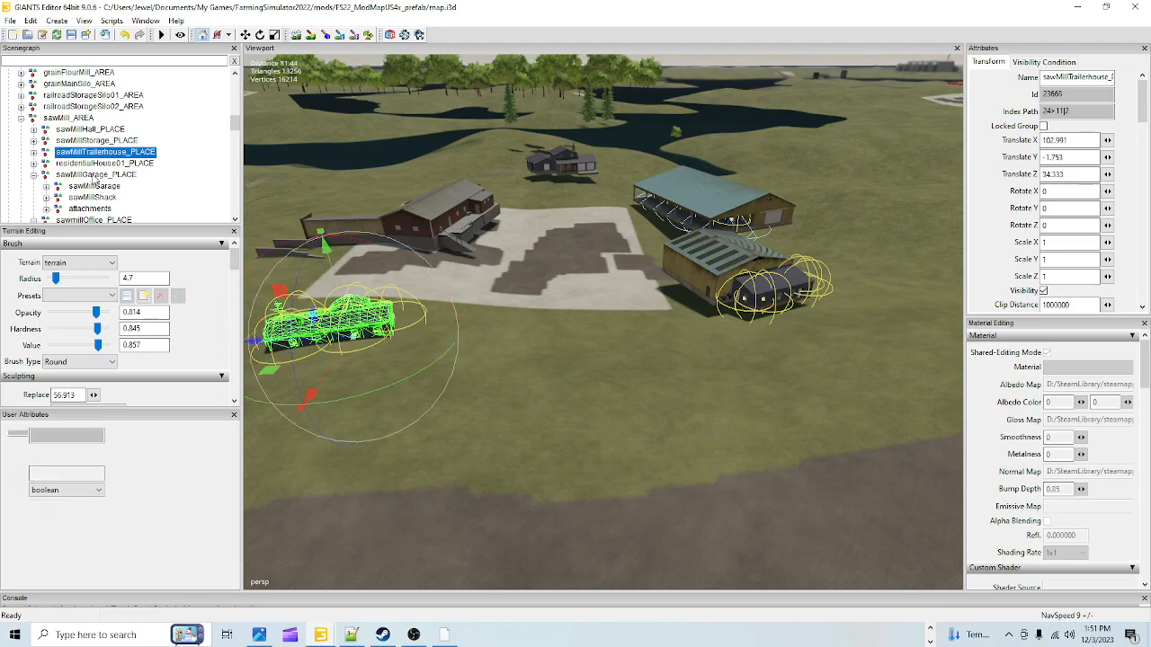
left_click(93, 185)
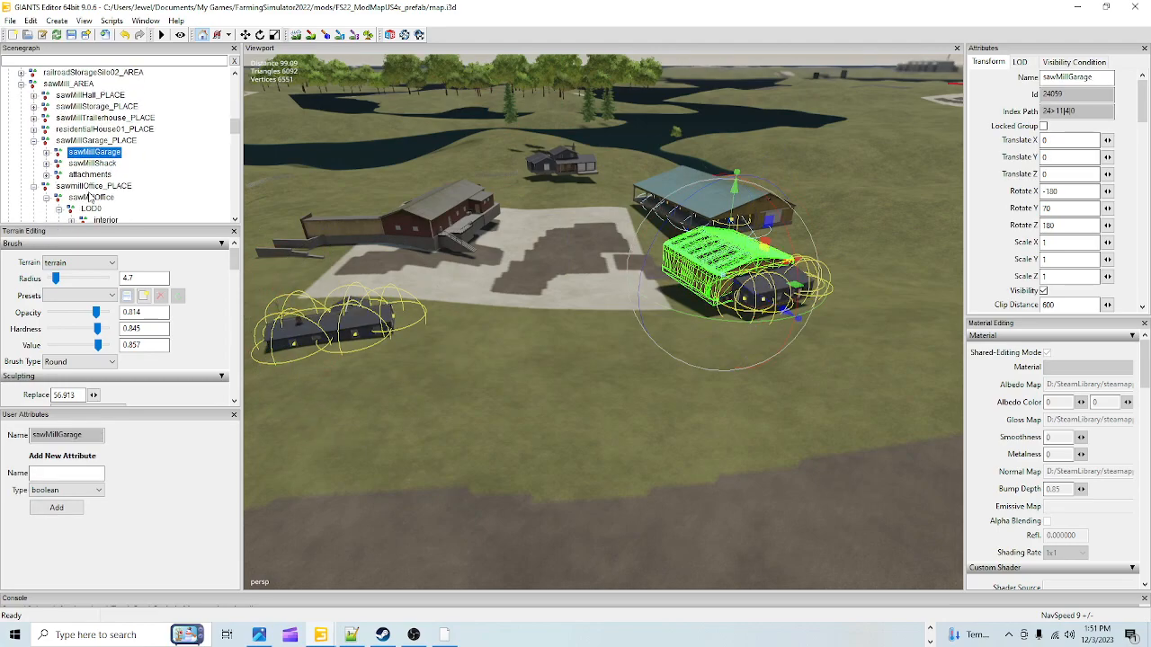
left_click(95, 187)
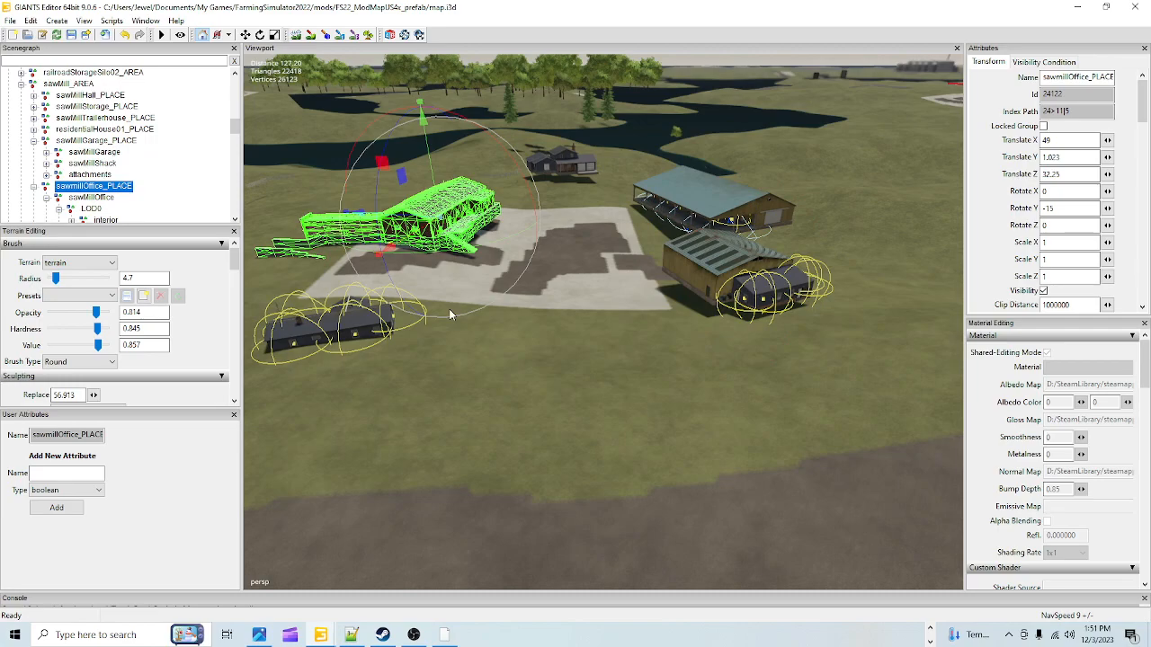
left_click_drag(444, 251, 641, 182)
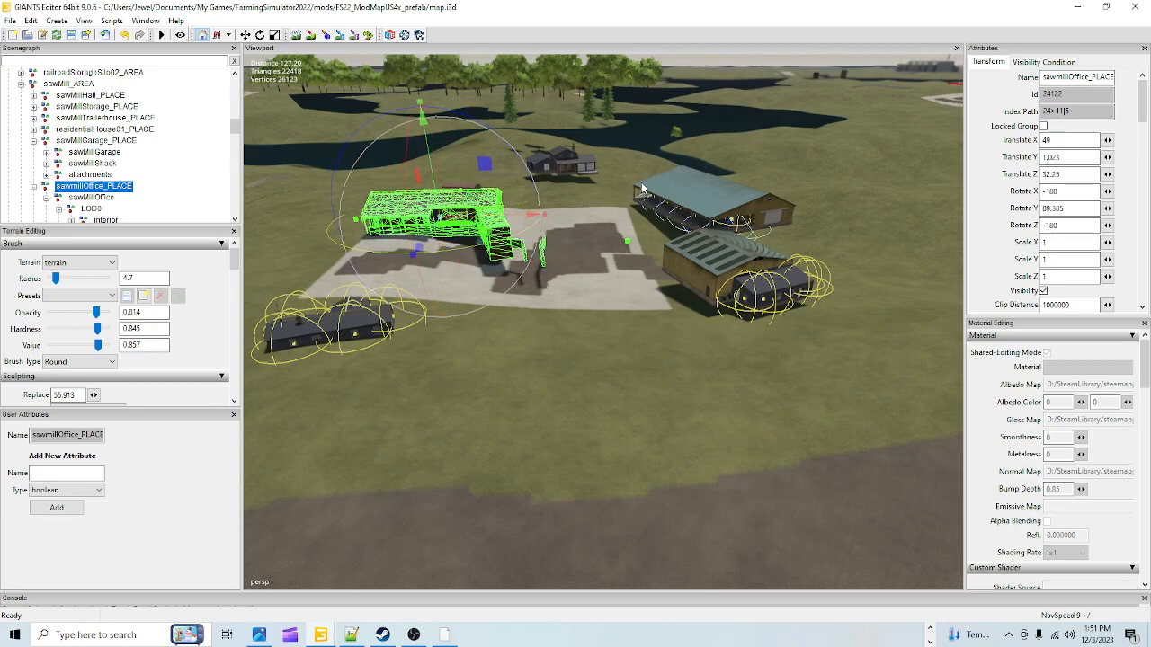
left_click_drag(604, 247, 543, 351, "alt")
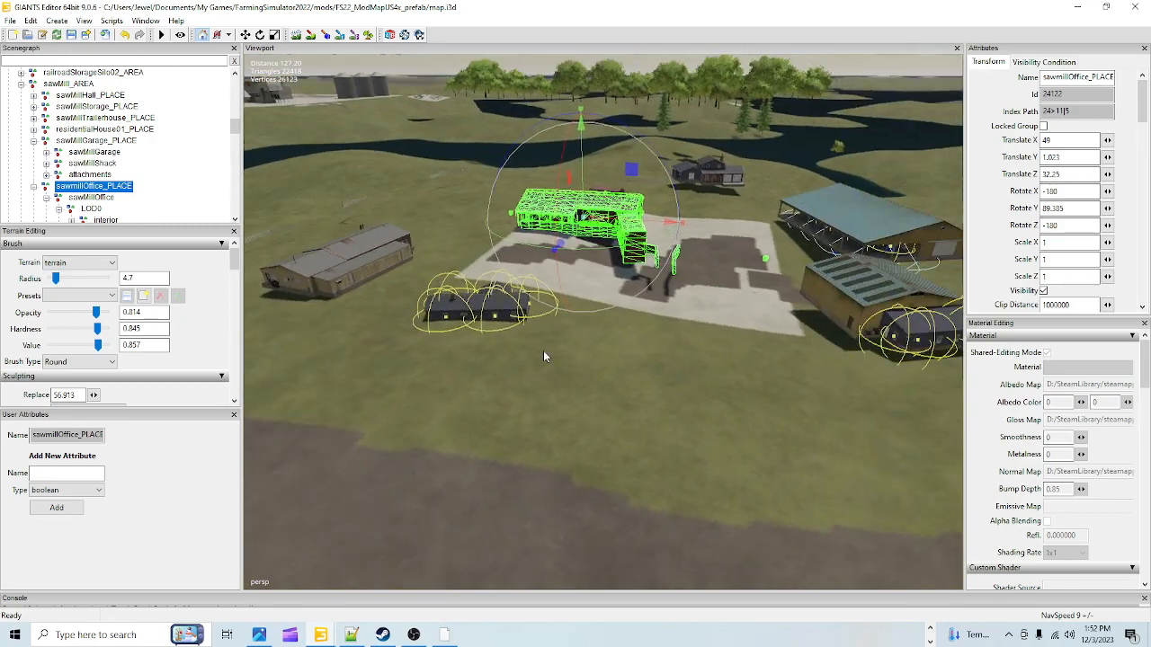
left_click_drag(574, 249, 616, 250)
left_click_drag(610, 256, 611, 258)
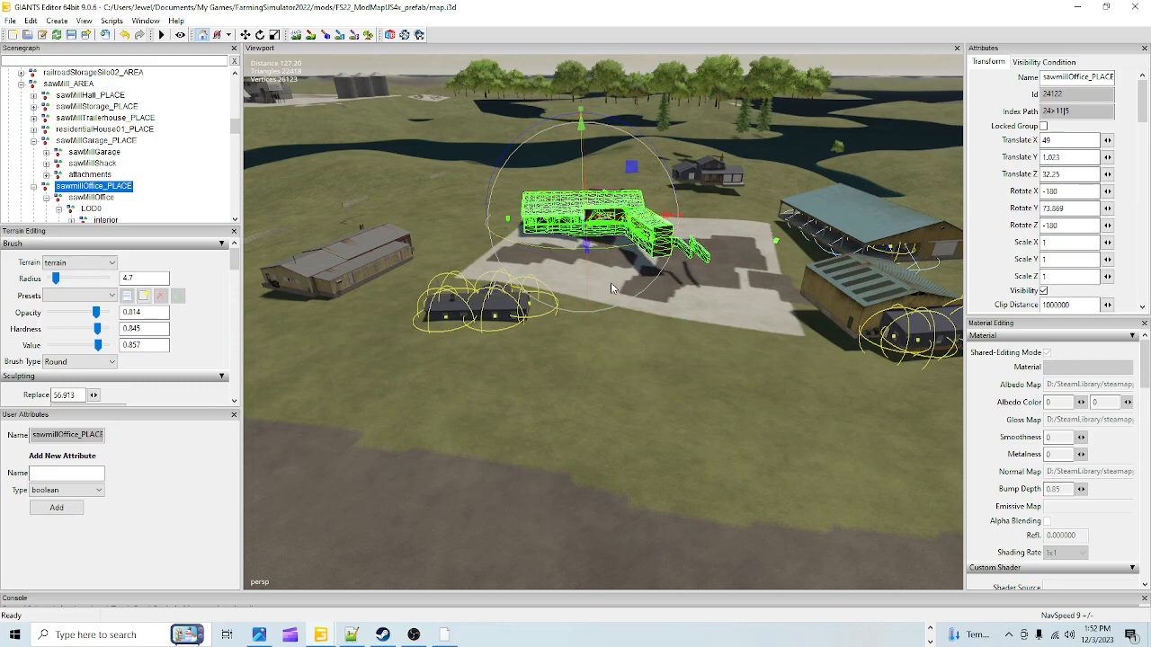
Step: Examine the rotated office's placement on the paved area relative to the other sawmill buildings
left_click_drag(591, 261, 552, 241, "alt")
scroll(783, 153, "up", 8)
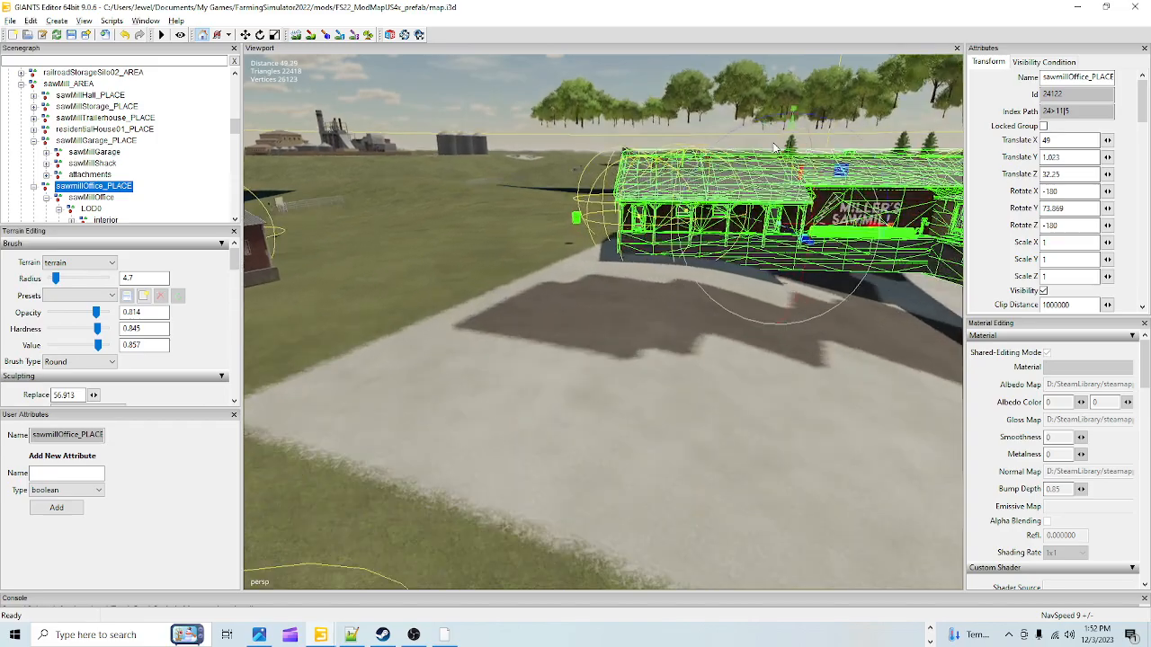
left_click_drag(775, 148, 820, 232, "alt")
scroll(563, 319, "down", 5)
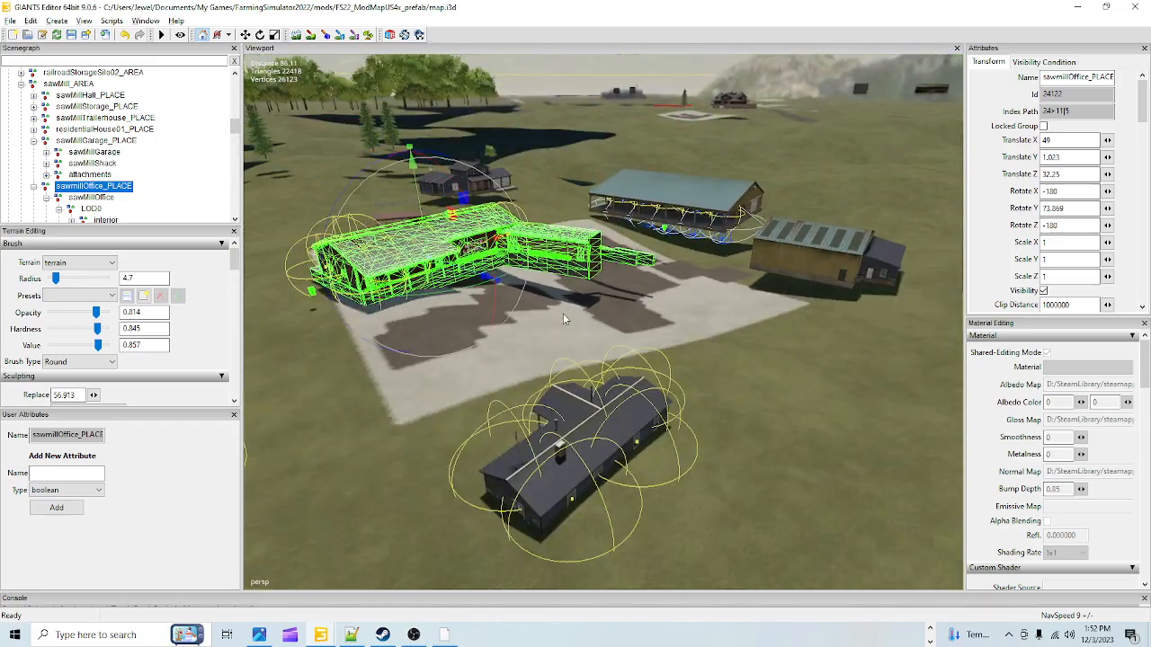
Step: Move sawmillOffice_PLACE across the ground to Translate X 81.787 and Translate Z 41.315, toward the grassy edge of the paved area
left_click_drag(455, 277, 634, 365)
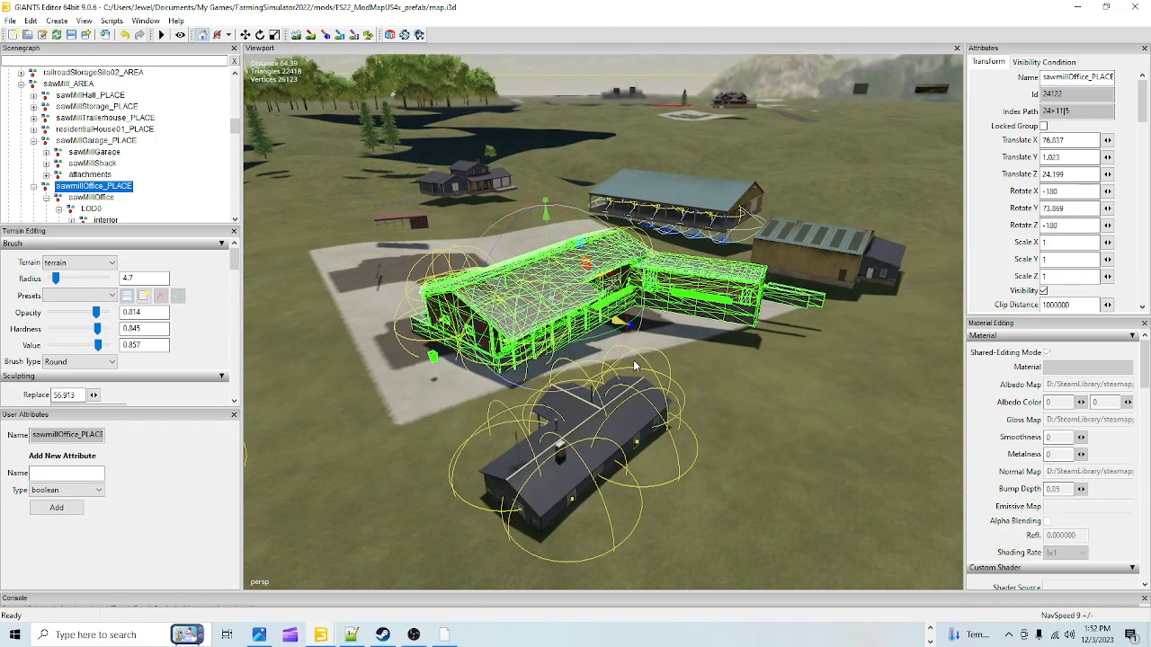
left_click_drag(586, 286, 518, 373)
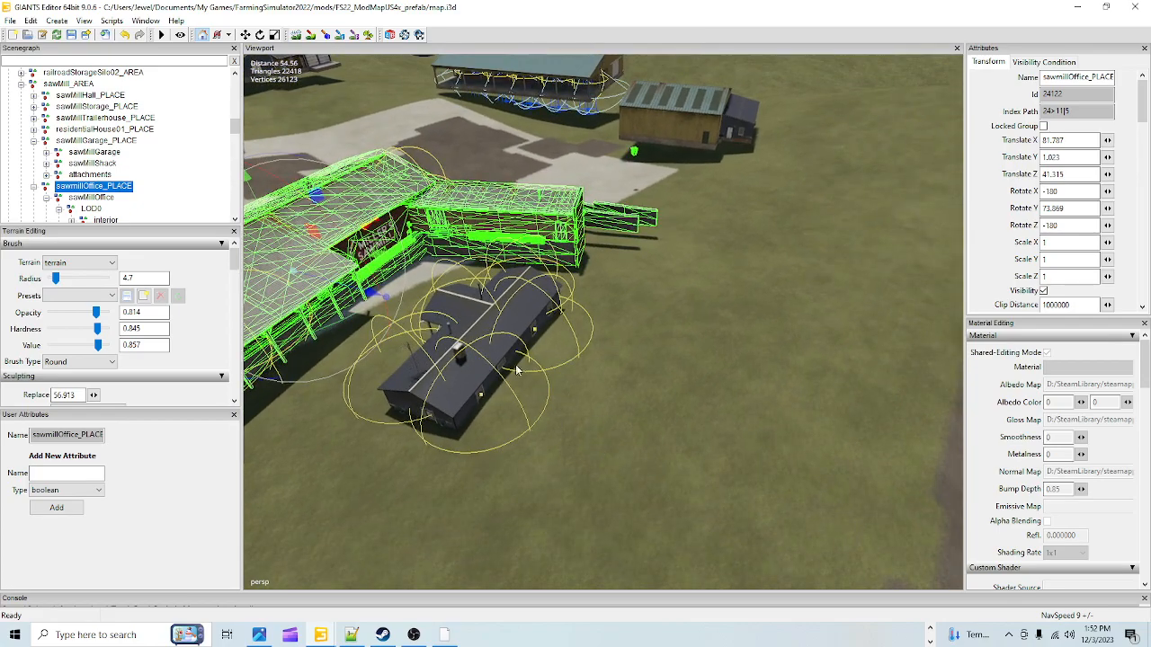
Step: Select the whole sawMillTrailerhouse_PLACE group and move it along X to Translate X 6.904, clear of the office
left_click(471, 347)
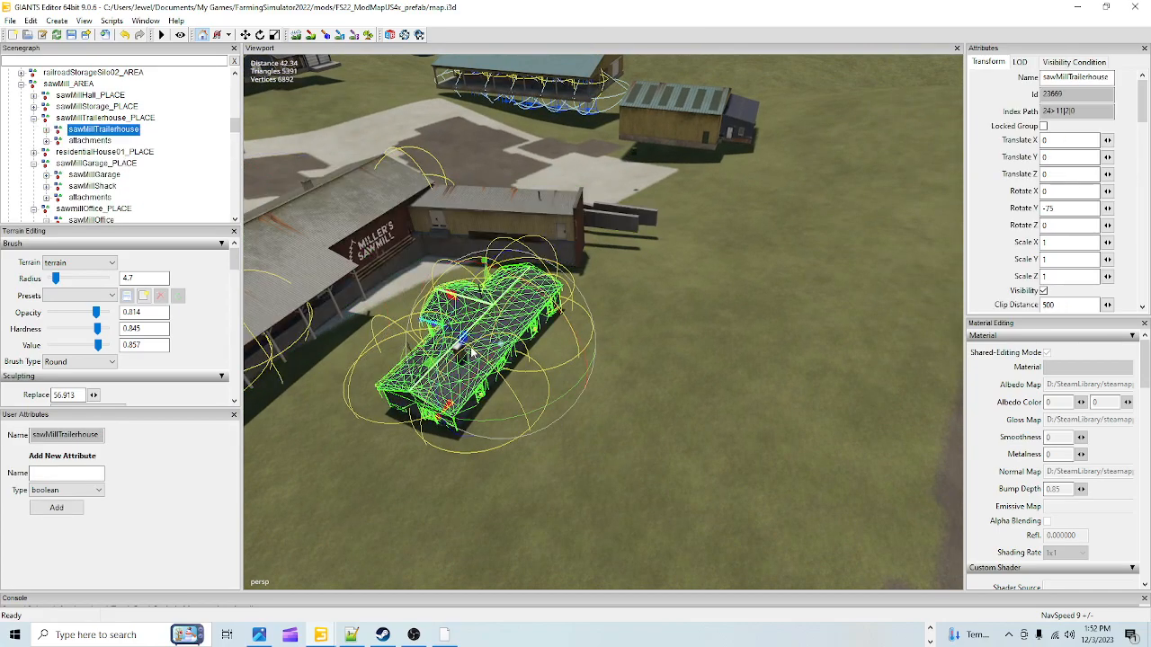
left_click(117, 123)
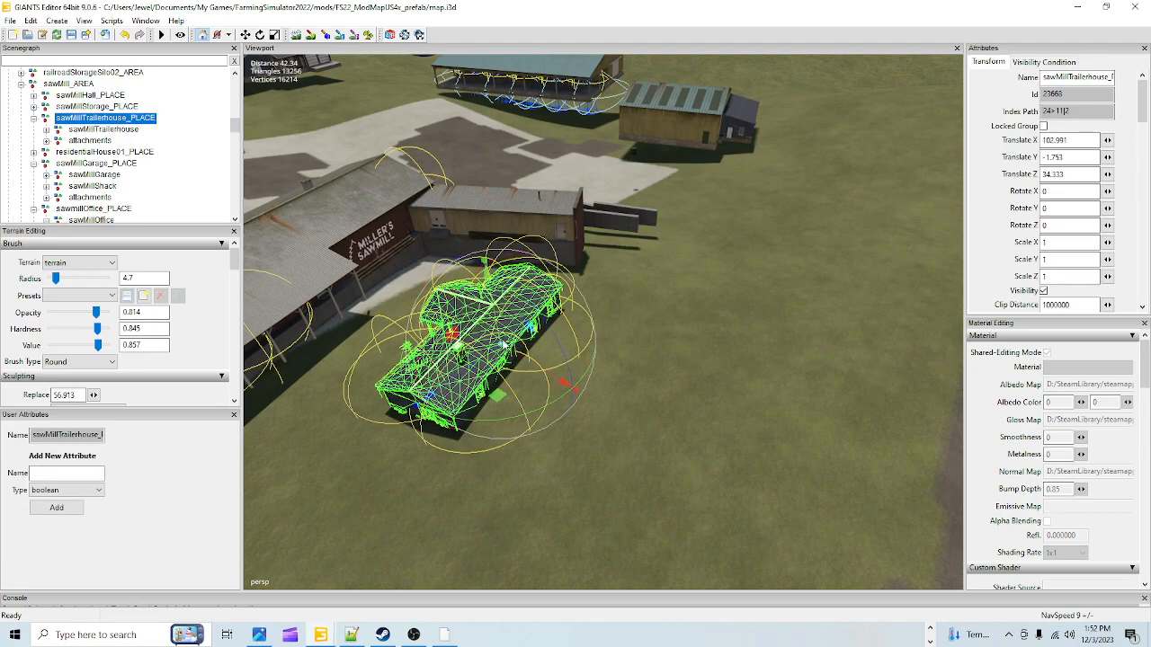
left_click_drag(573, 387, 5, 4)
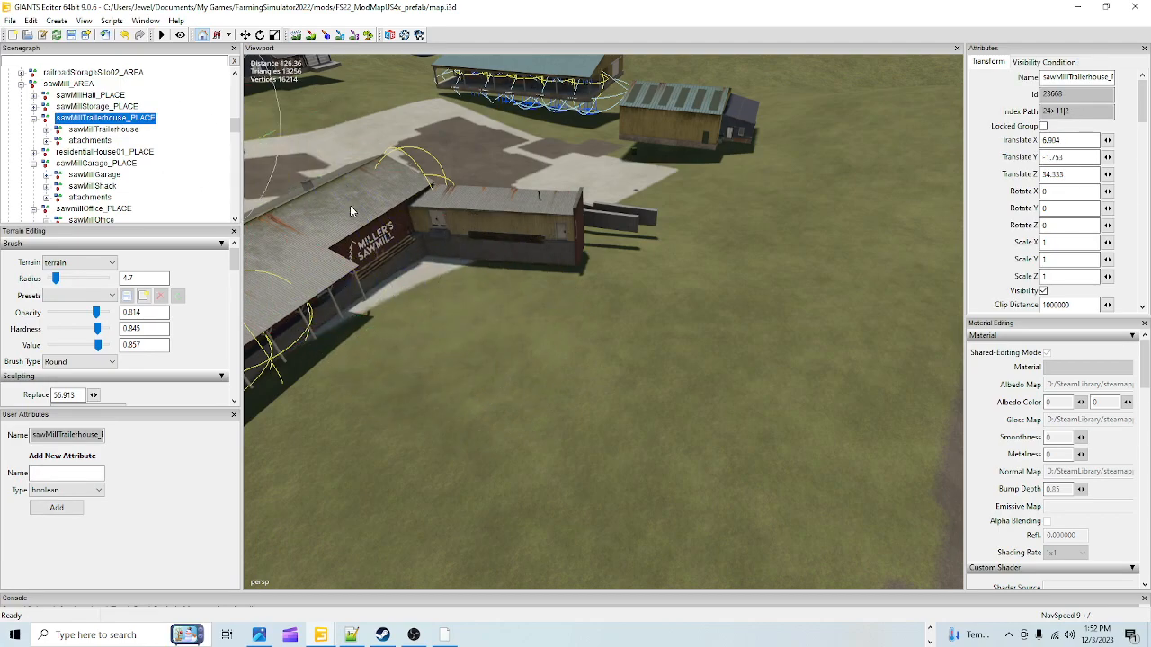
left_click_drag(465, 270, 547, 426, "alt")
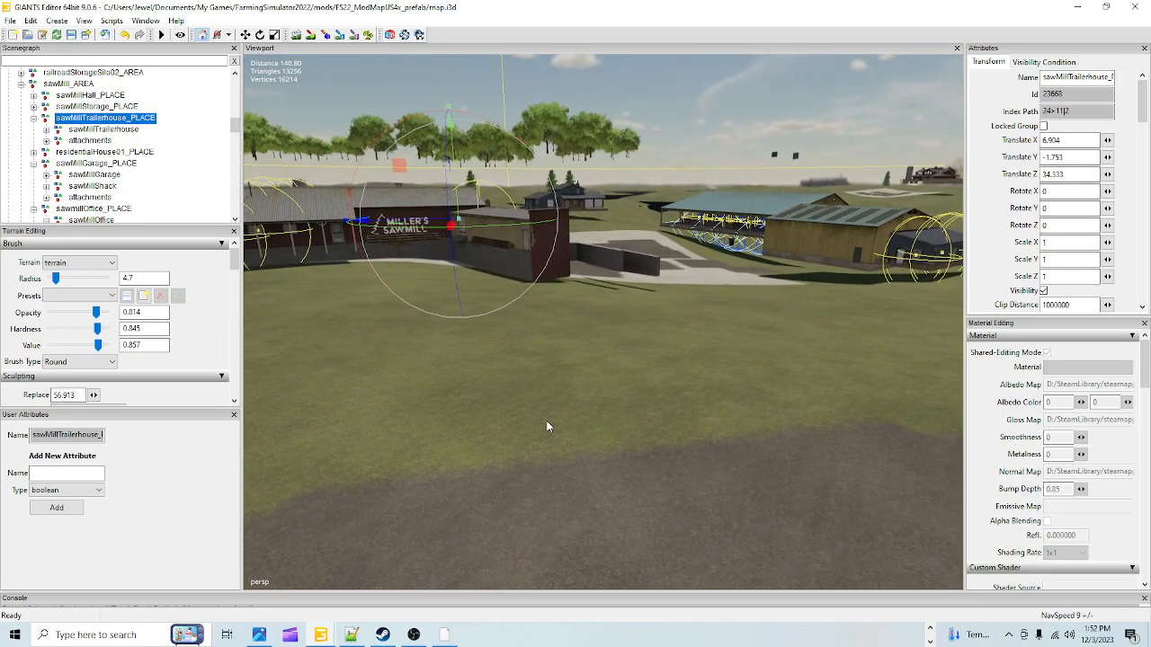
left_click_drag(427, 452, 517, 410, "alt")
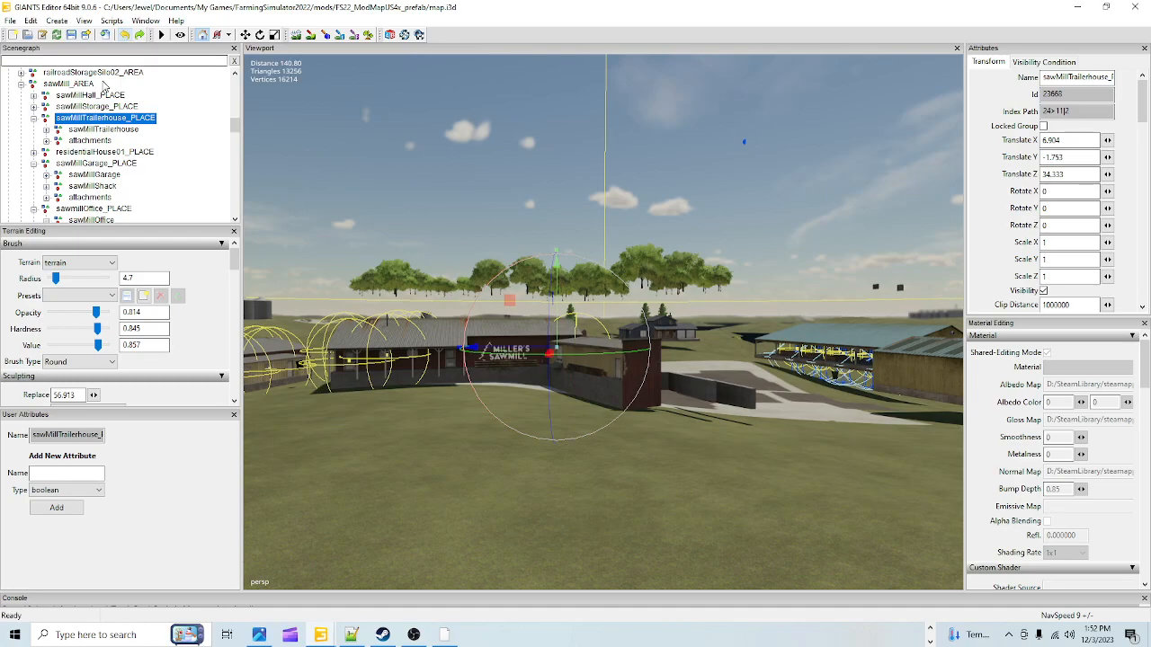
Step: Select the sawmillOffice_PLACE group again and rotate it to Rotate Y 59.781
scroll(101, 96, "up", 1)
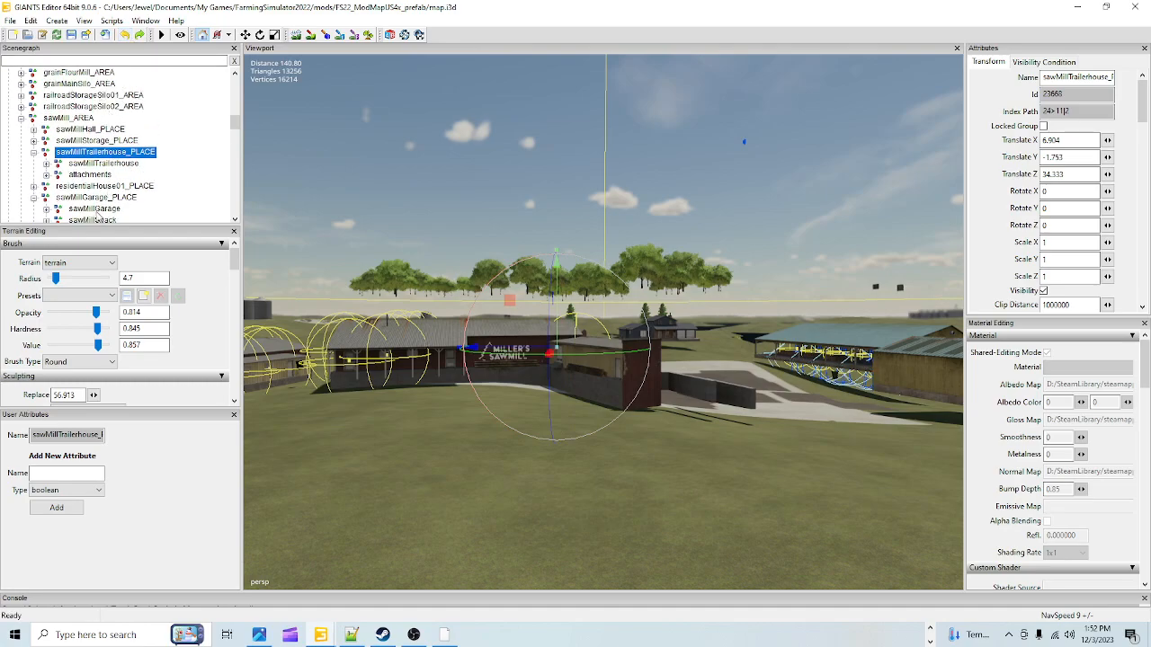
scroll(97, 218, "down", 2)
left_click(94, 164)
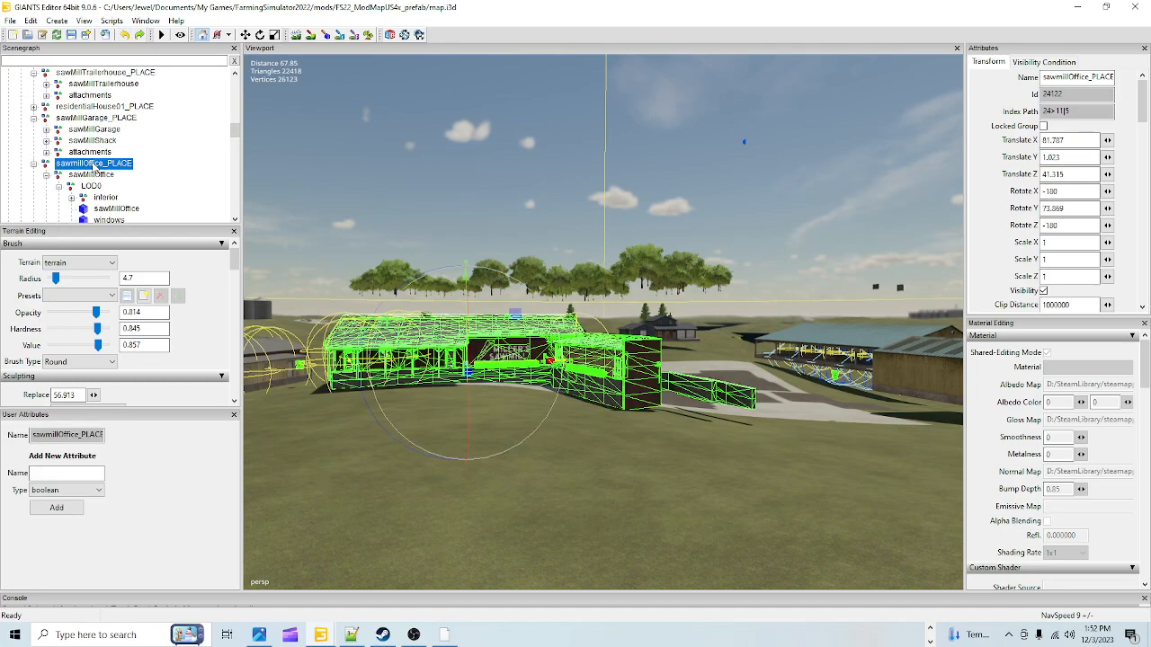
left_click_drag(438, 378, 459, 382)
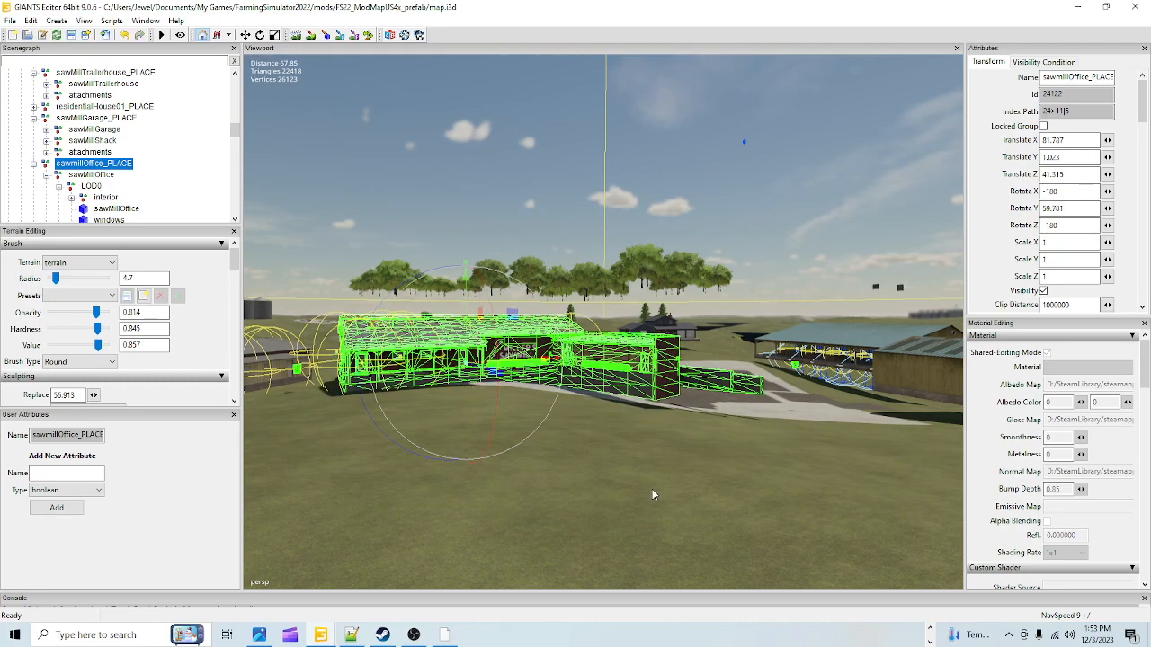
Step: Check the office from the dirt road and turn sawmillOffice_PLACE further to Rotate Y 54.537
left_click_drag(645, 489, 865, 500, "alt")
right_click_drag(865, 500, 845, 238, "alt")
right_click_drag(726, 477, 725, 430, "alt")
left_click_drag(726, 430, 450, 438, "alt")
right_click_drag(523, 433, 516, 478, "alt")
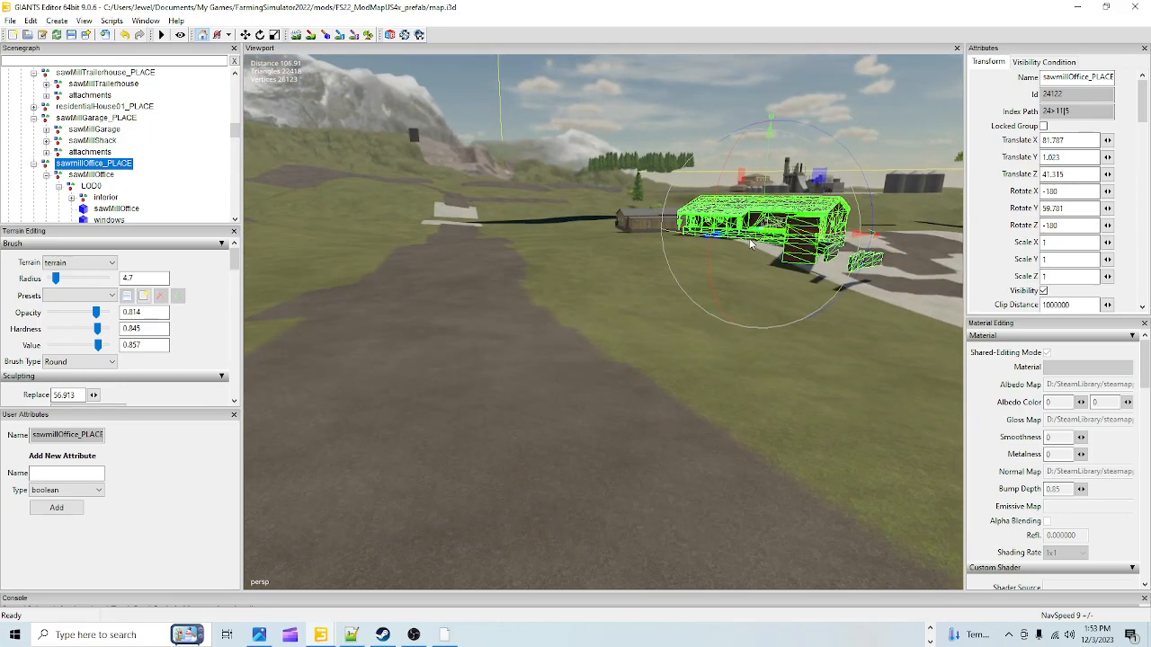
left_click_drag(736, 243, 747, 245)
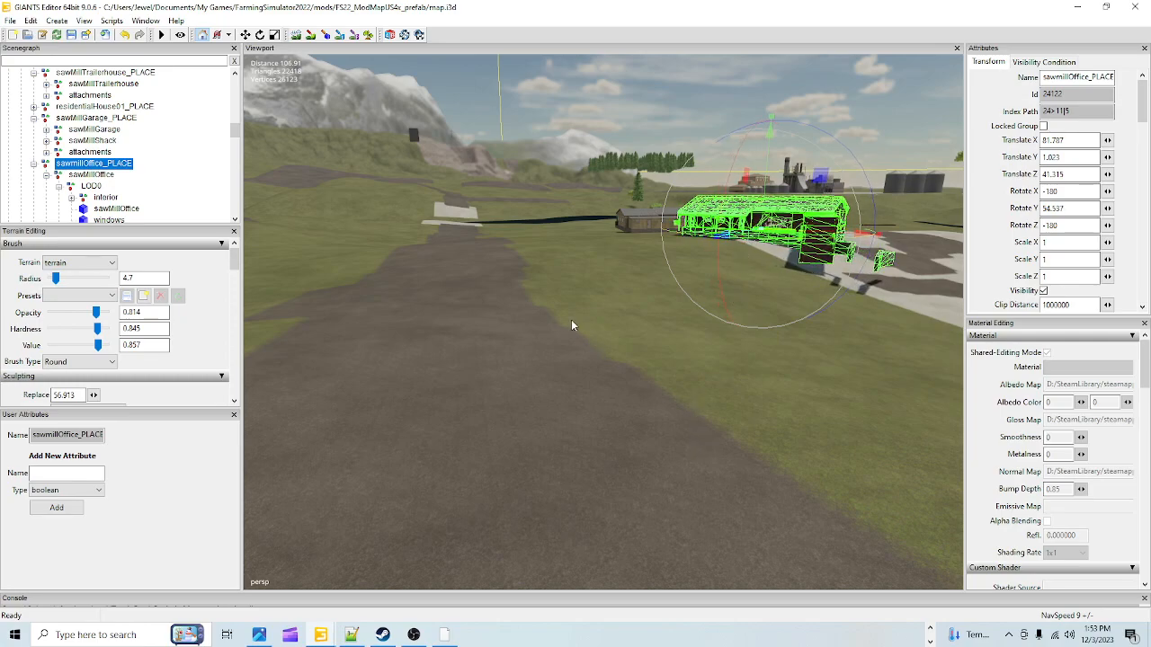
Step: Examine how the rotated office, its side wing and foundation sit against the paved ground and grass
left_click_drag(832, 450, 630, 513, "alt")
right_click_drag(630, 513, 622, 418, "alt")
left_click_drag(622, 418, 665, 440, "alt")
right_click_drag(665, 439, 515, 559, "alt")
right_click_drag(682, 330, 452, 447, "alt")
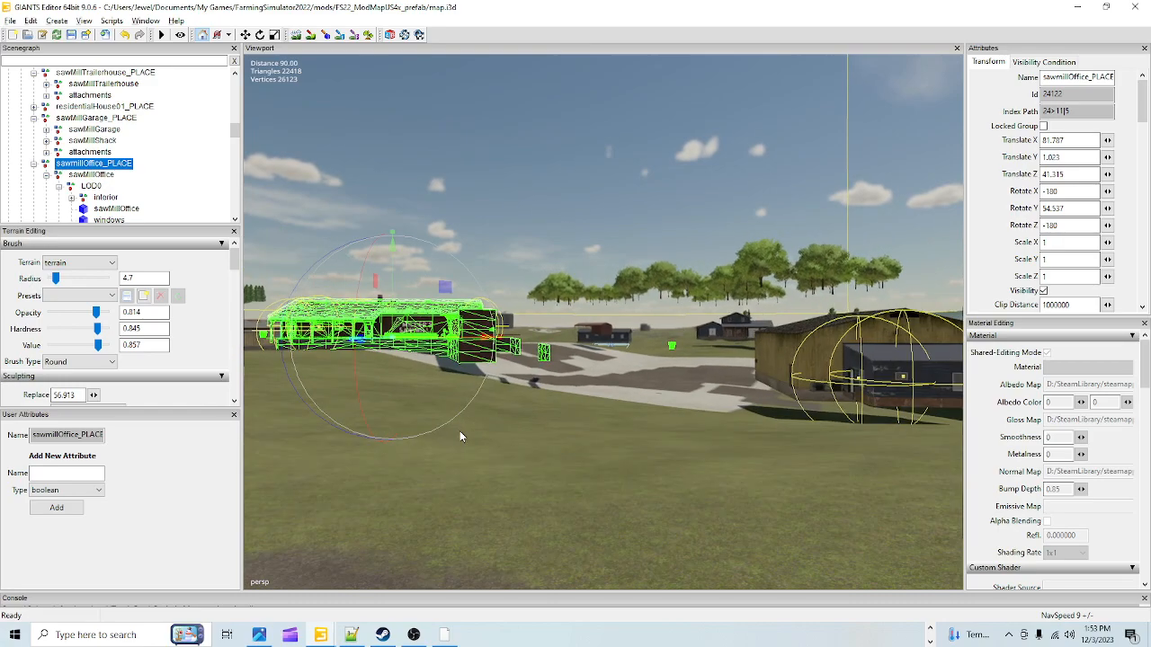
left_click_drag(452, 447, 510, 422, "alt")
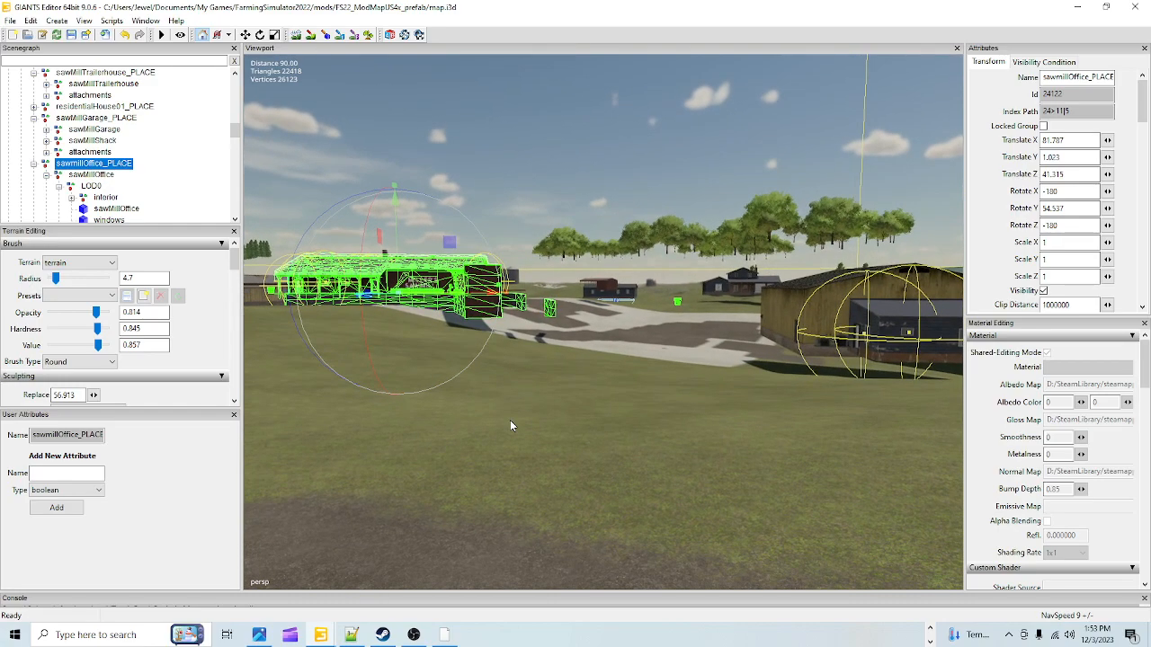
left_click_drag(510, 420, 440, 381, "alt")
right_click_drag(440, 381, 703, 328, "alt")
left_click_drag(703, 328, 592, 477, "alt")
right_click_drag(593, 478, 539, 401, "alt")
left_click_drag(539, 408, 695, 434, "alt")
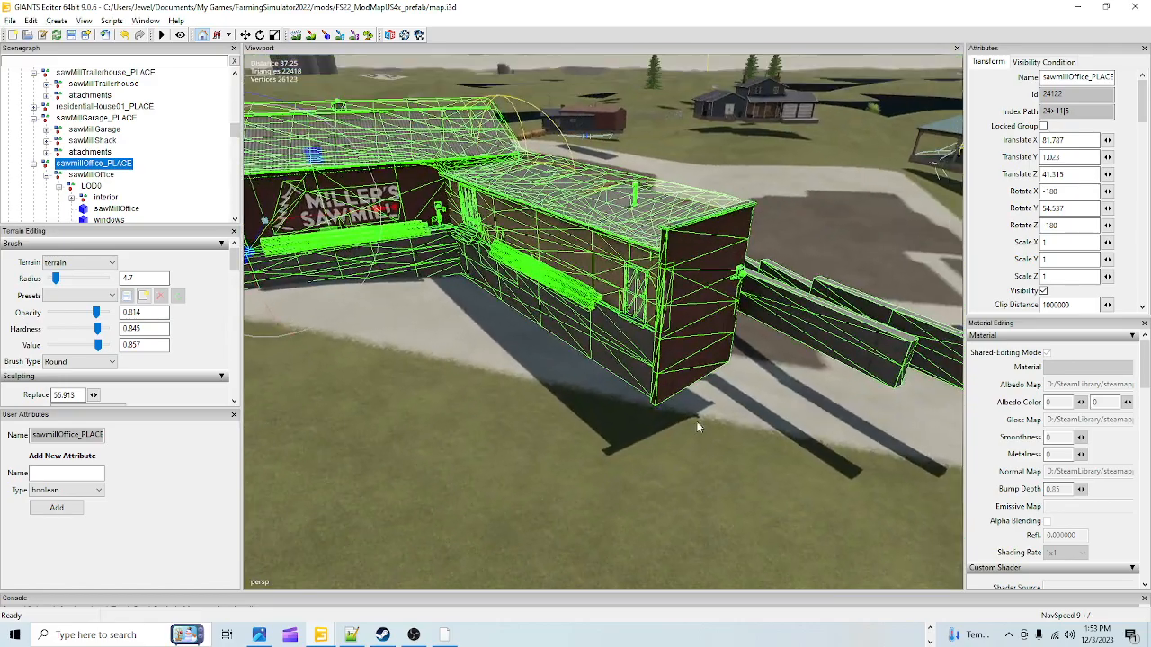
right_click_drag(706, 378, 592, 452, "alt")
left_click_drag(592, 452, 559, 427, "alt")
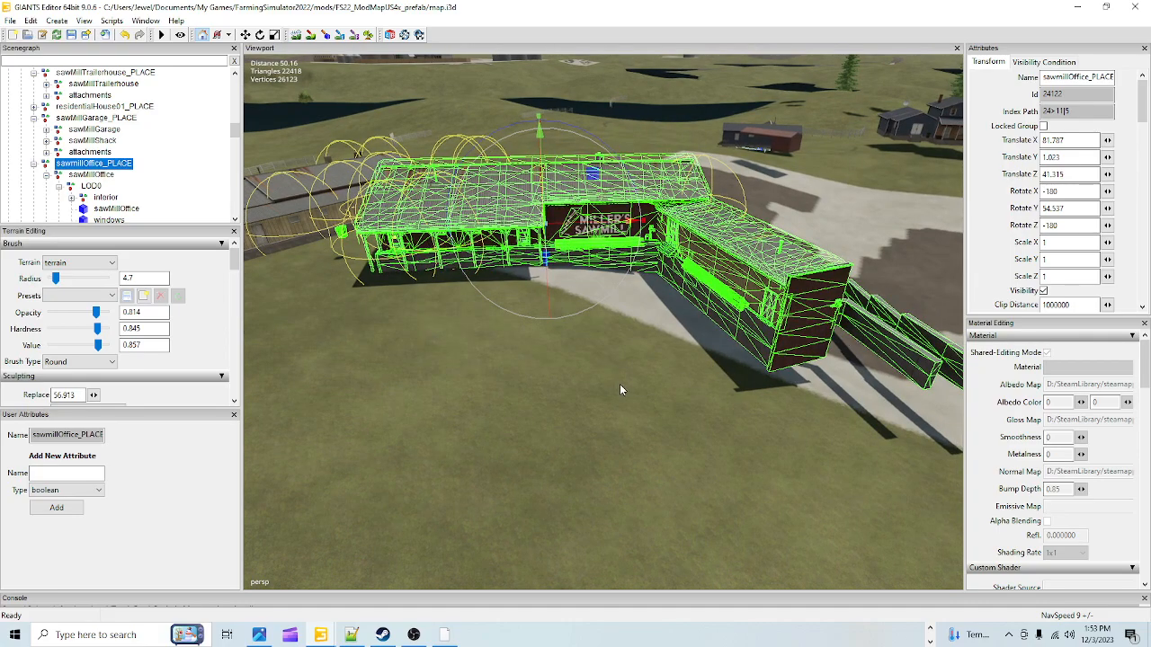
right_click_drag(614, 404, 617, 329, "alt")
left_click_drag(617, 329, 703, 306, "alt")
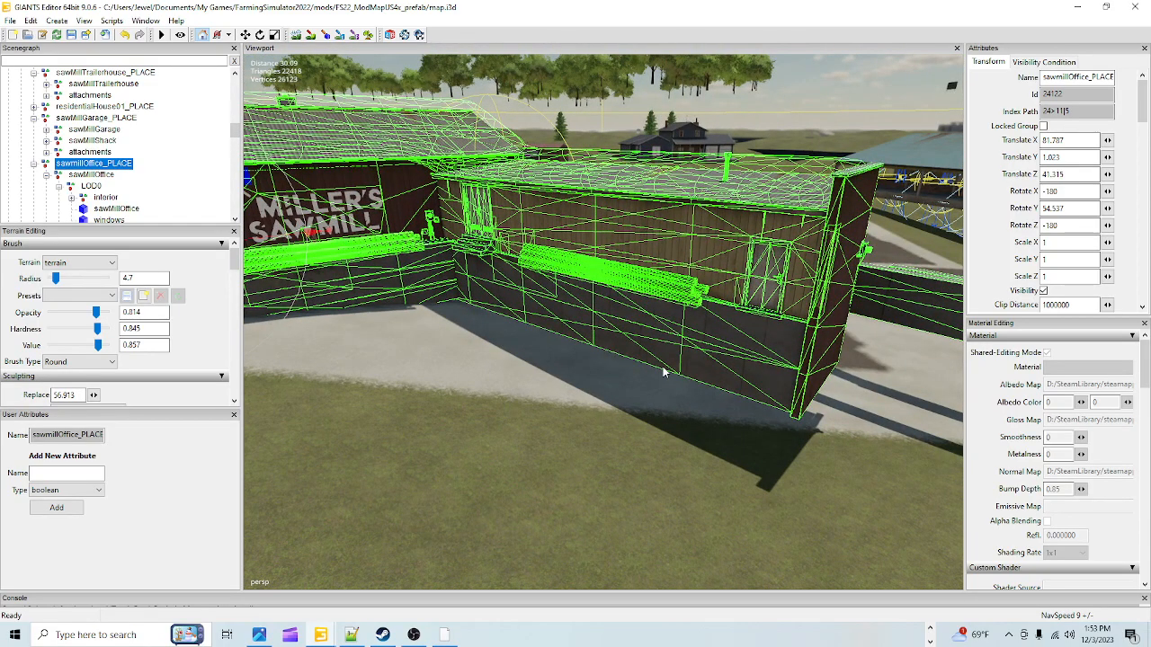
right_click_drag(663, 367, 616, 416, "alt")
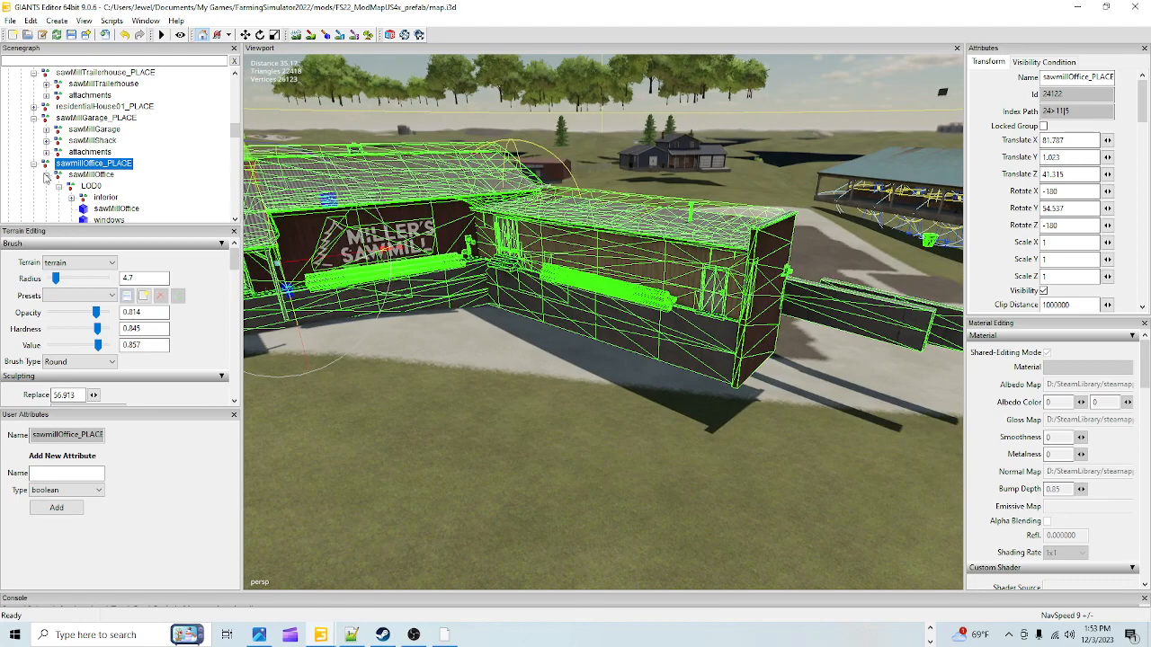
Step: Go through the office's LOD0 parts to identify the sawMillSide mesh that forms the side wing
left_click(100, 198)
left_click(123, 211)
scroll(122, 209, "down", 1)
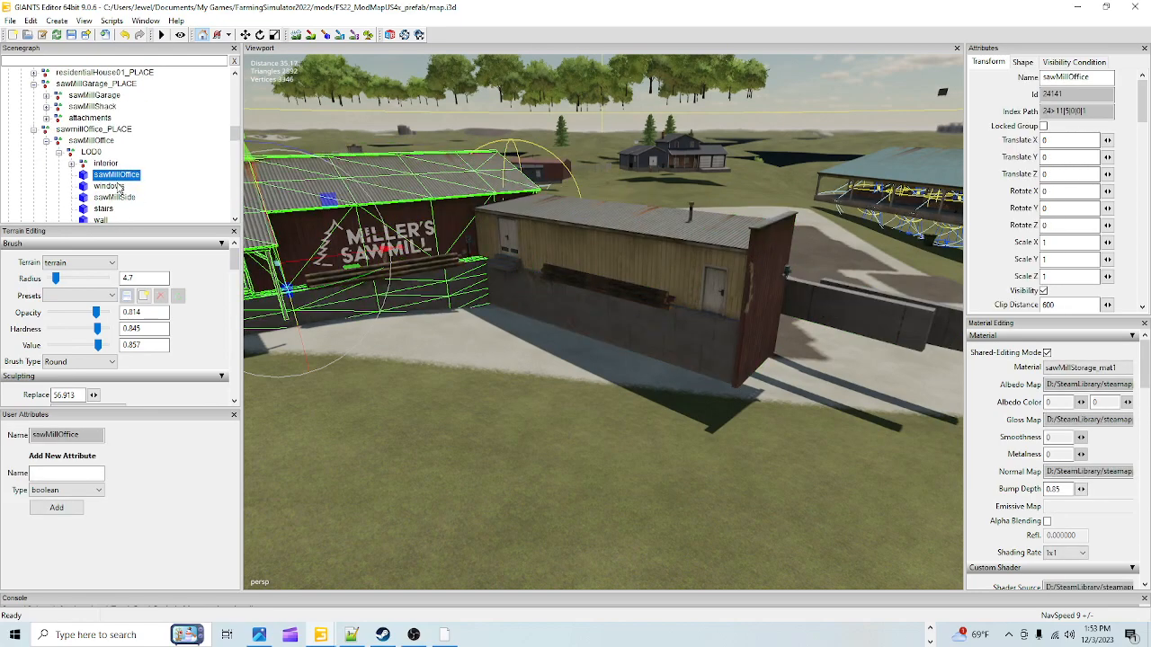
left_click(113, 188)
left_click(114, 197)
left_click(106, 209)
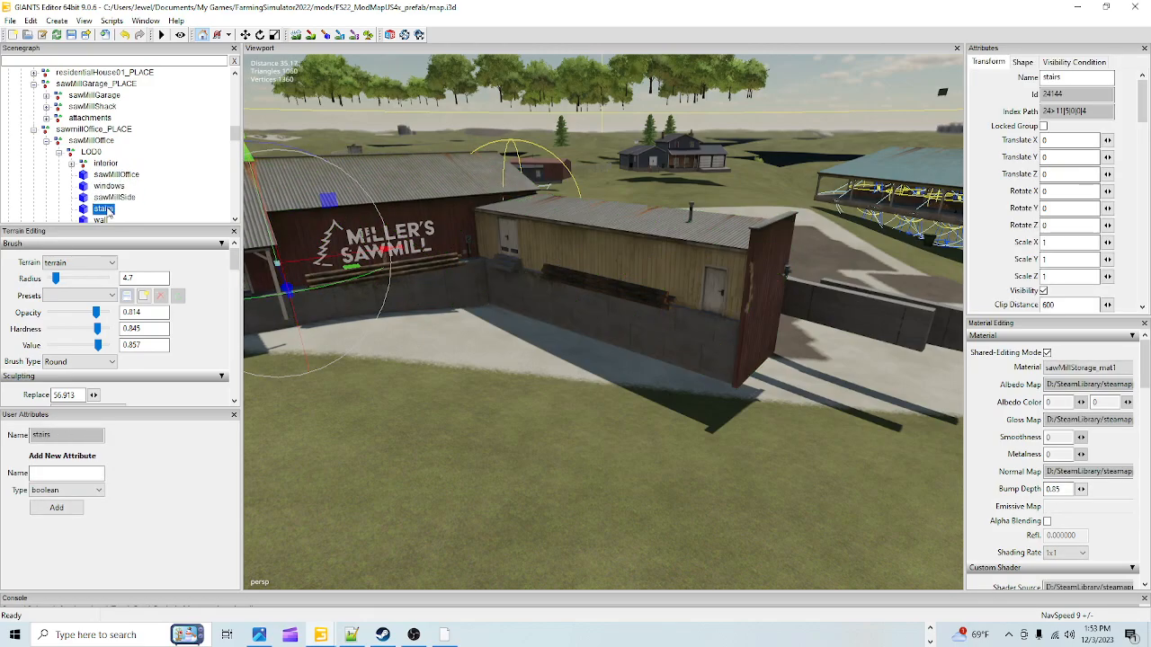
left_click(115, 198)
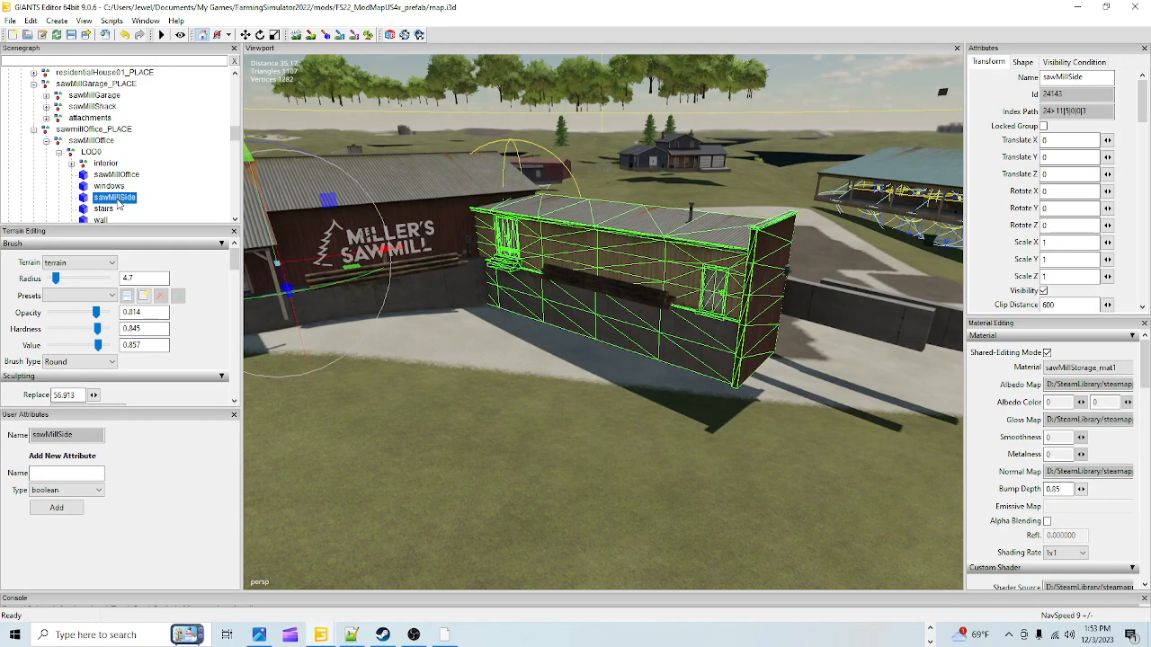
Step: Inspect the office from its surroundings and move the sawMillSide mesh away from the main building to Translate Z -50.988
left_click_drag(597, 331, 625, 320, "alt")
scroll(581, 415, "down", 3)
left_click_drag(580, 416, 576, 465, "alt")
scroll(715, 338, "up", 4)
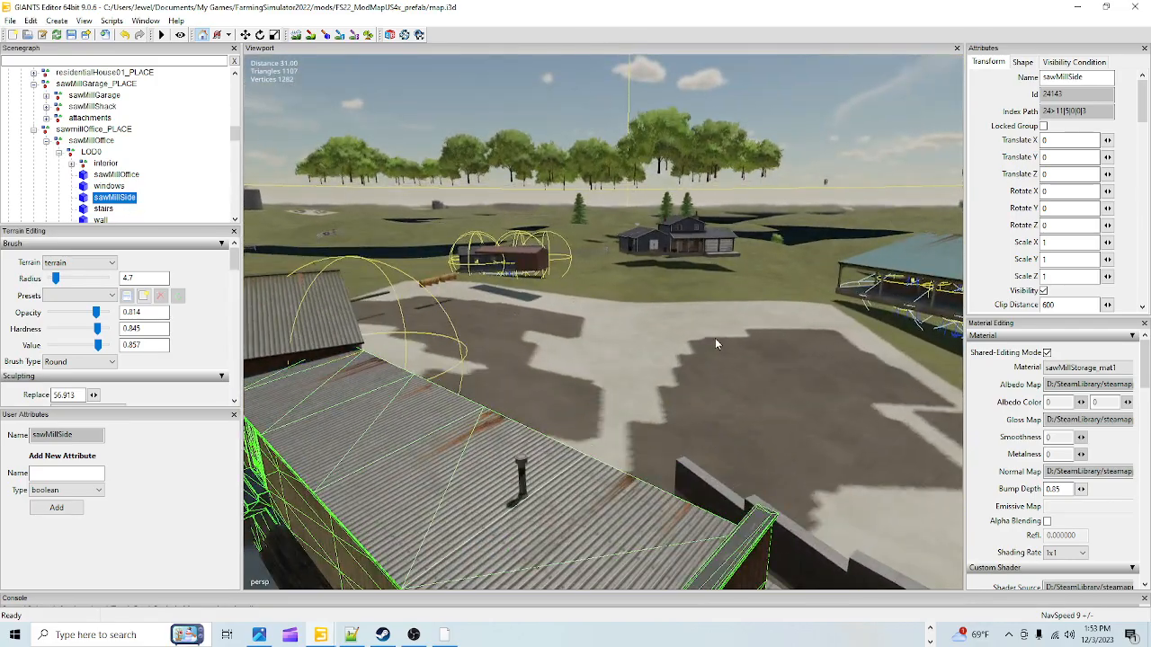
left_click_drag(715, 338, 636, 287, "alt")
scroll(636, 287, "down", 4)
left_click_drag(470, 365, 449, 381, "alt")
scroll(655, 310, "up", 4)
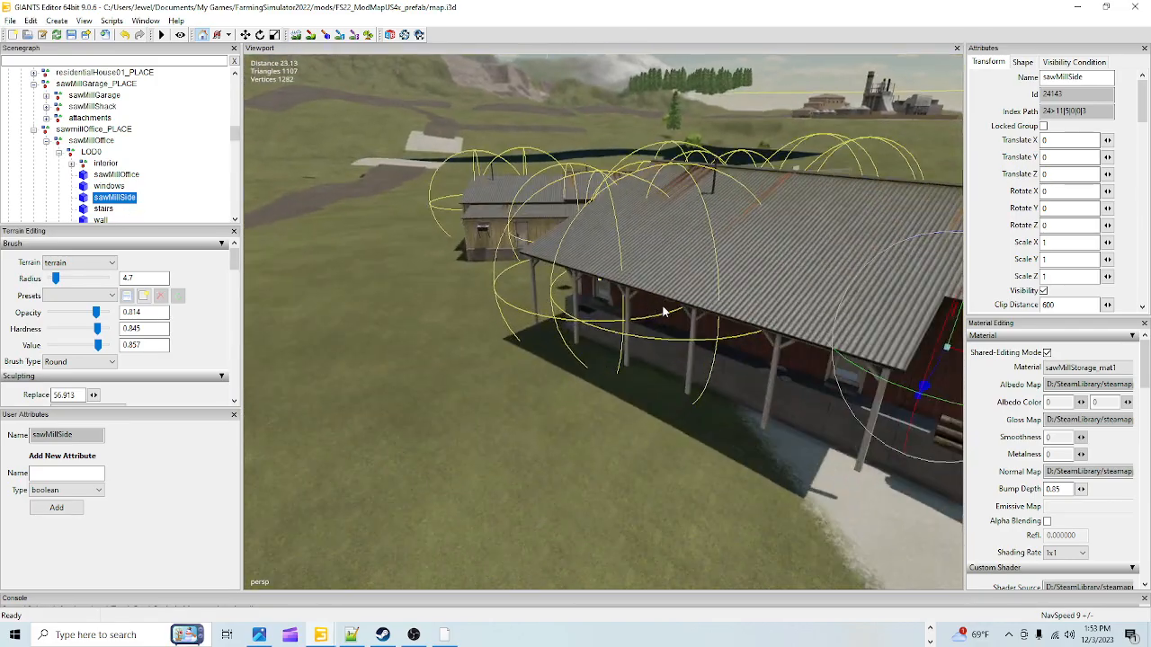
scroll(655, 310, "down", 4)
left_click_drag(654, 310, 525, 512, "alt")
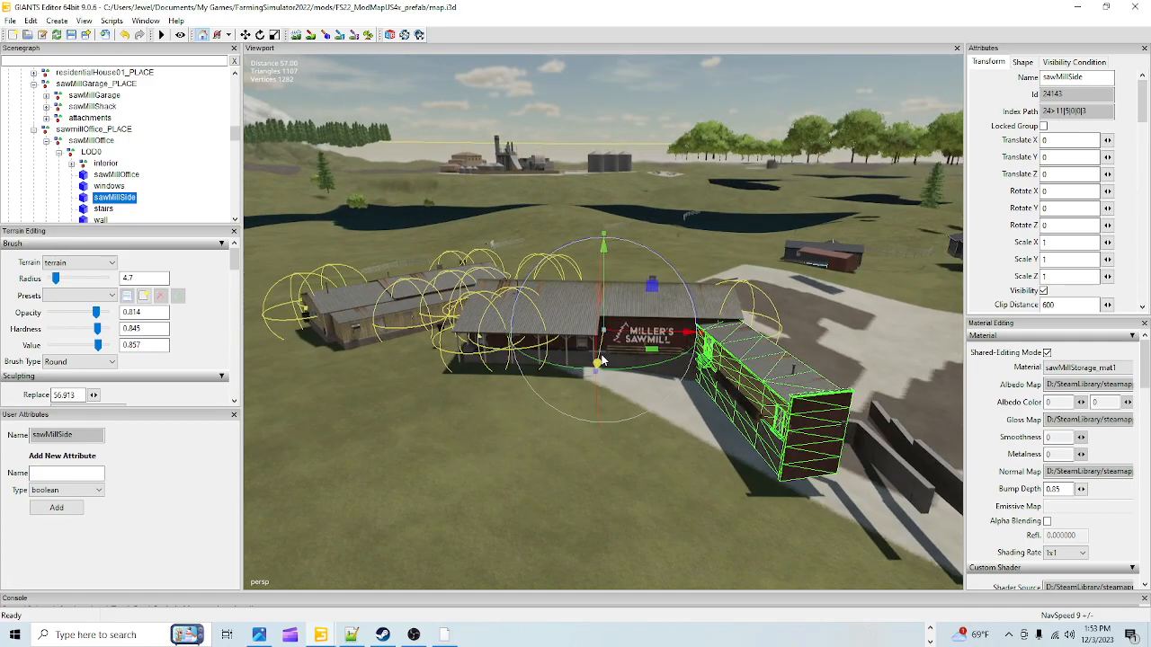
left_click_drag(605, 359, 515, 6)
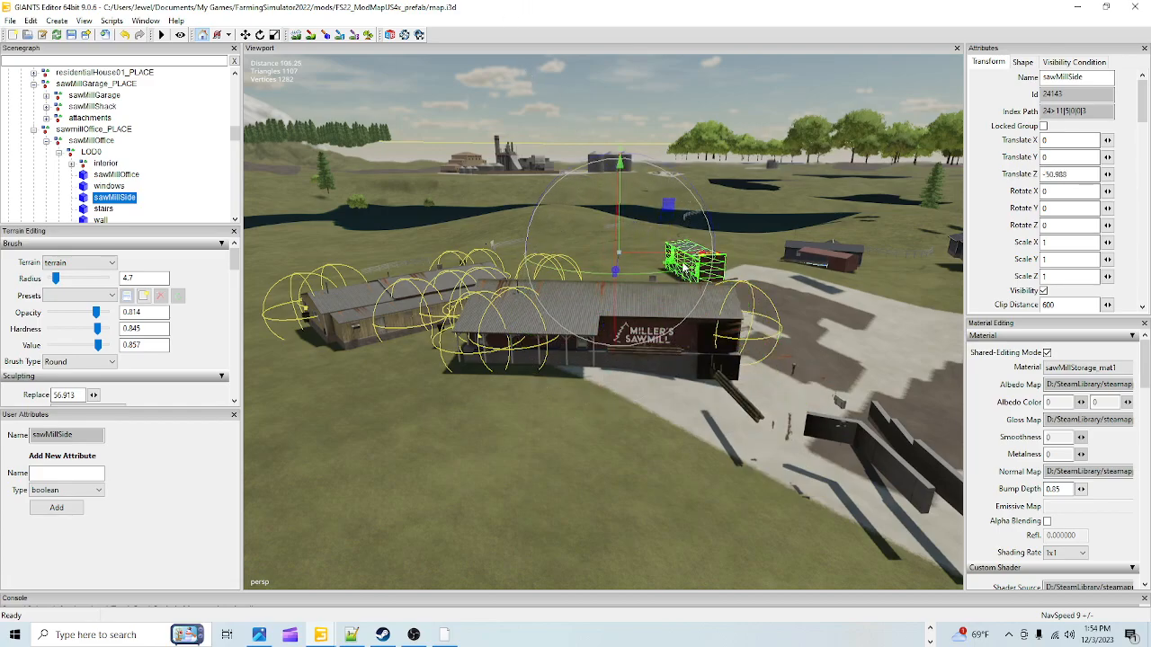
Step: Examine the main office building's exposed end wall and foundation where the side wing was attached
scroll(659, 420, "up", 8)
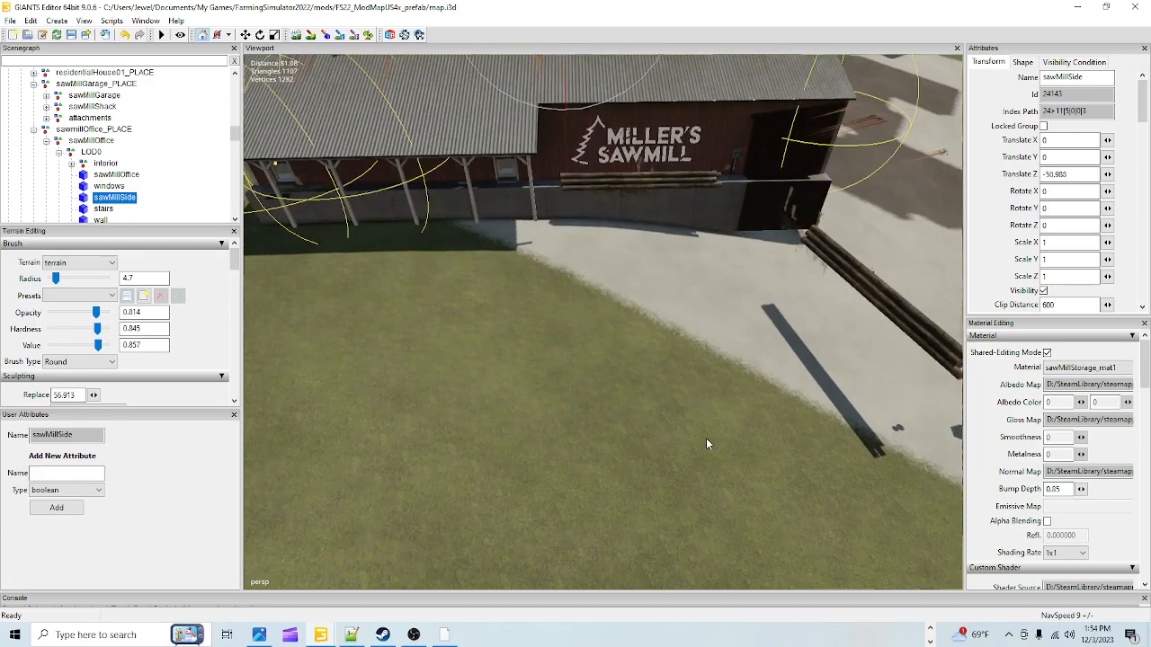
middle_click_drag(703, 433, 737, 325, "alt")
left_click_drag(736, 325, 805, 307, "alt")
scroll(696, 260, "up", 4)
left_click_drag(696, 260, 617, 329, "alt")
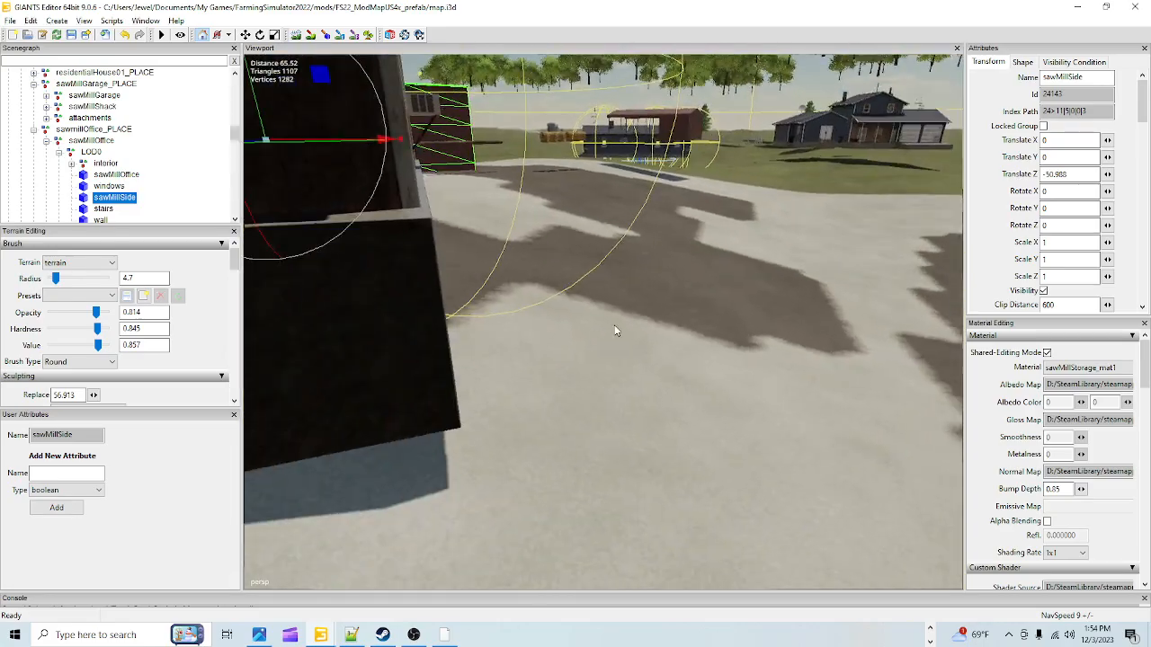
middle_click_drag(617, 329, 691, 342, "alt")
left_click_drag(692, 341, 625, 296, "alt")
scroll(625, 297, "up", 6)
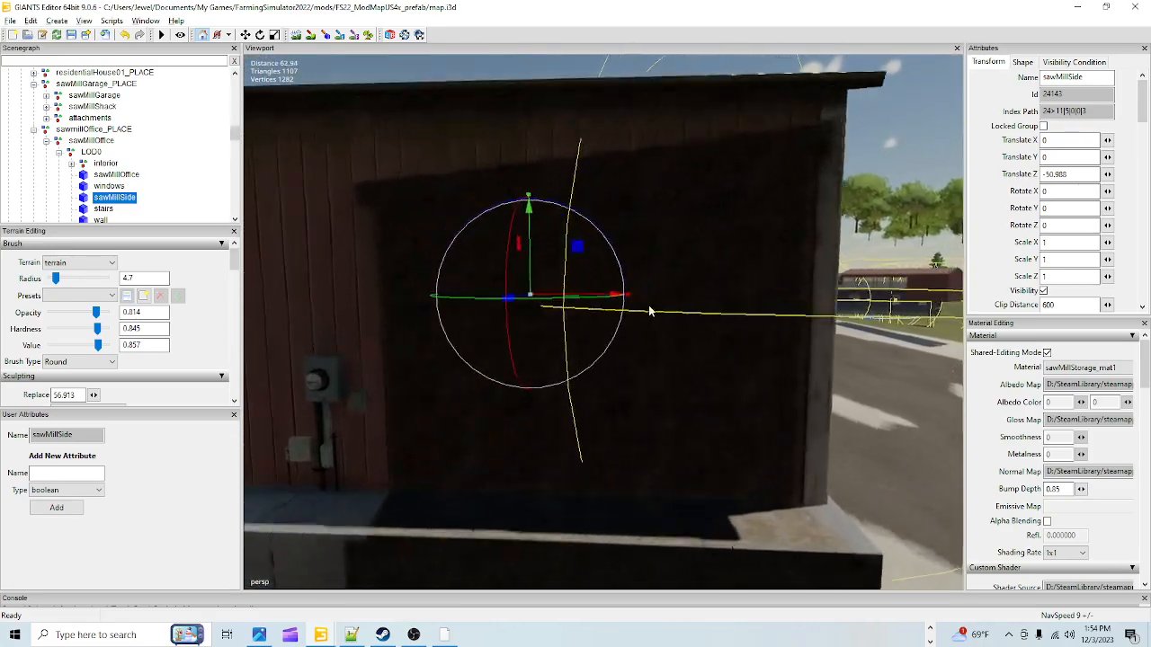
left_click_drag(694, 309, 594, 309, "alt")
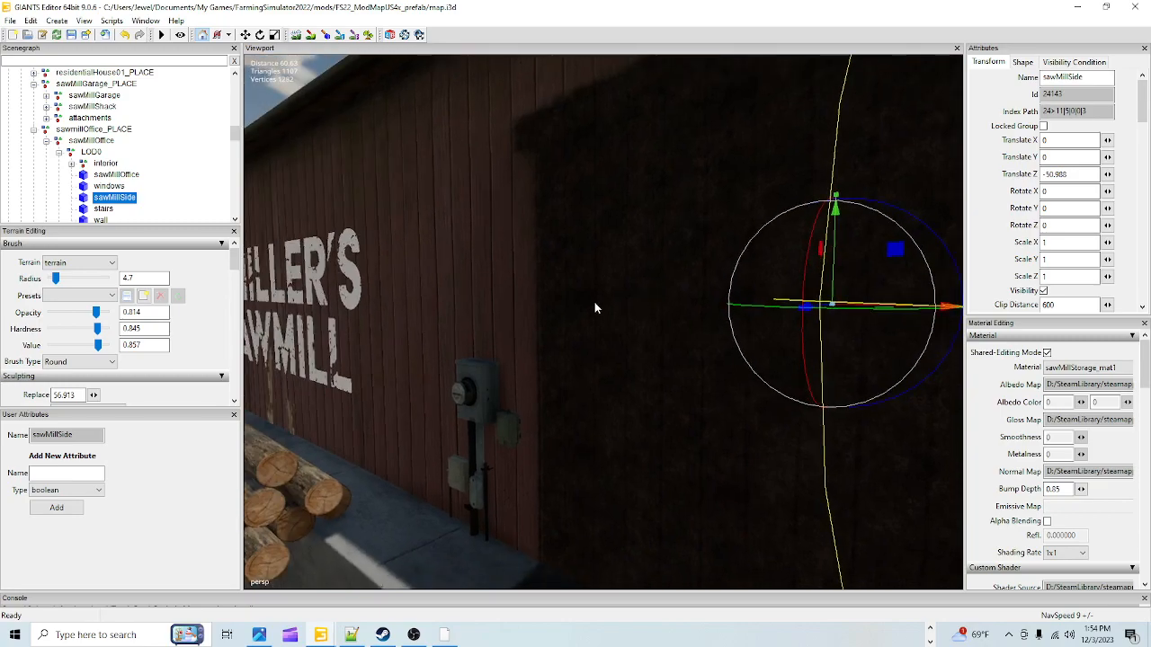
scroll(583, 277, "down", 6)
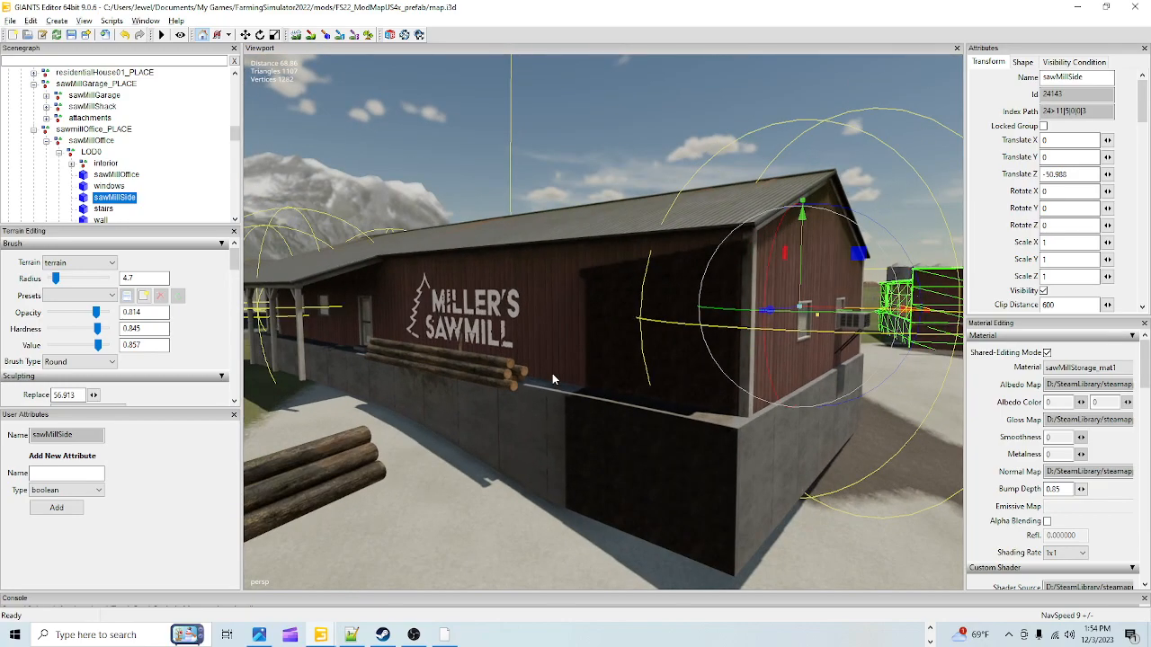
scroll(562, 355, "up", 6)
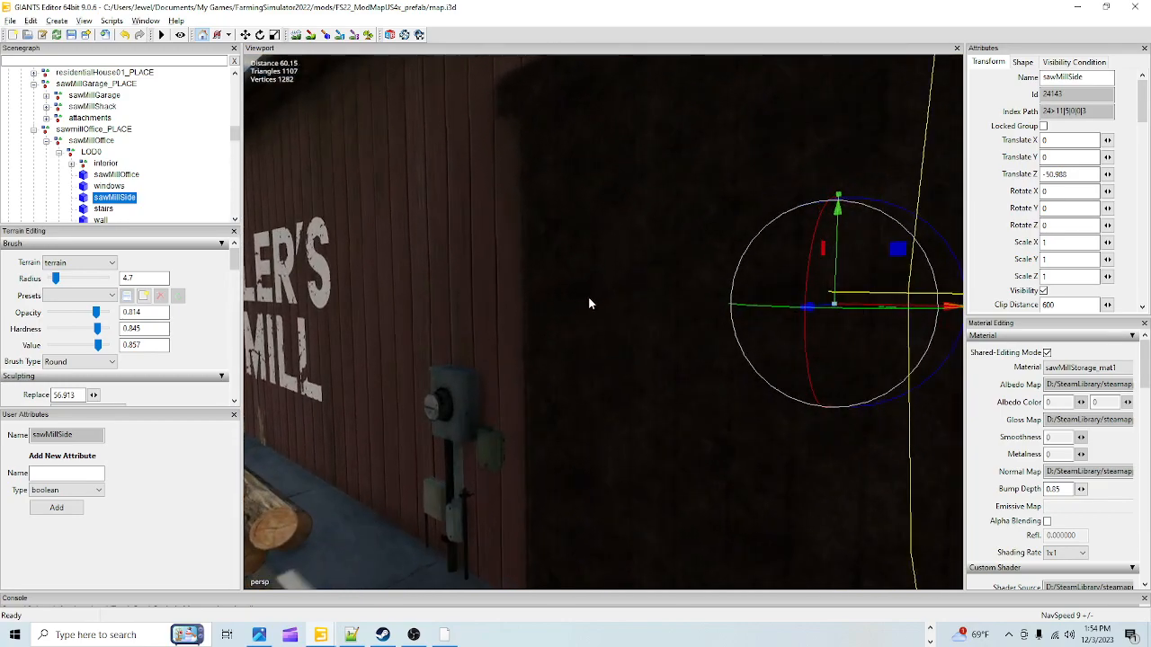
left_click_drag(575, 333, 500, 448, "alt")
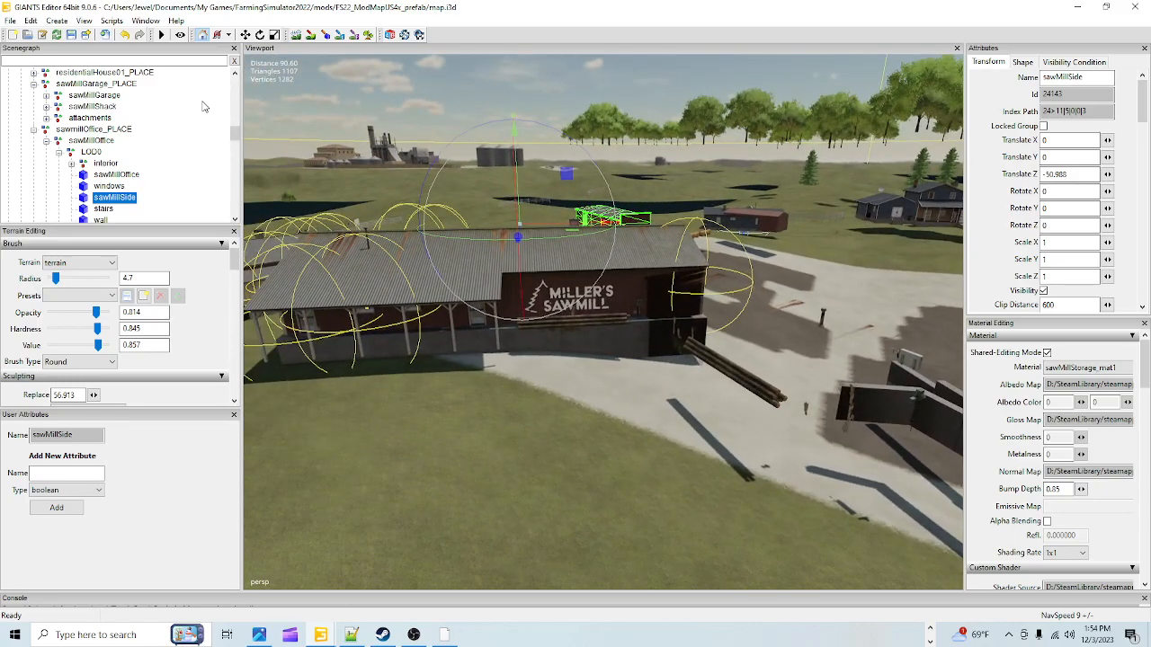
Step: Undo the sawMillSide move and the last rotation of the office
left_click(125, 34)
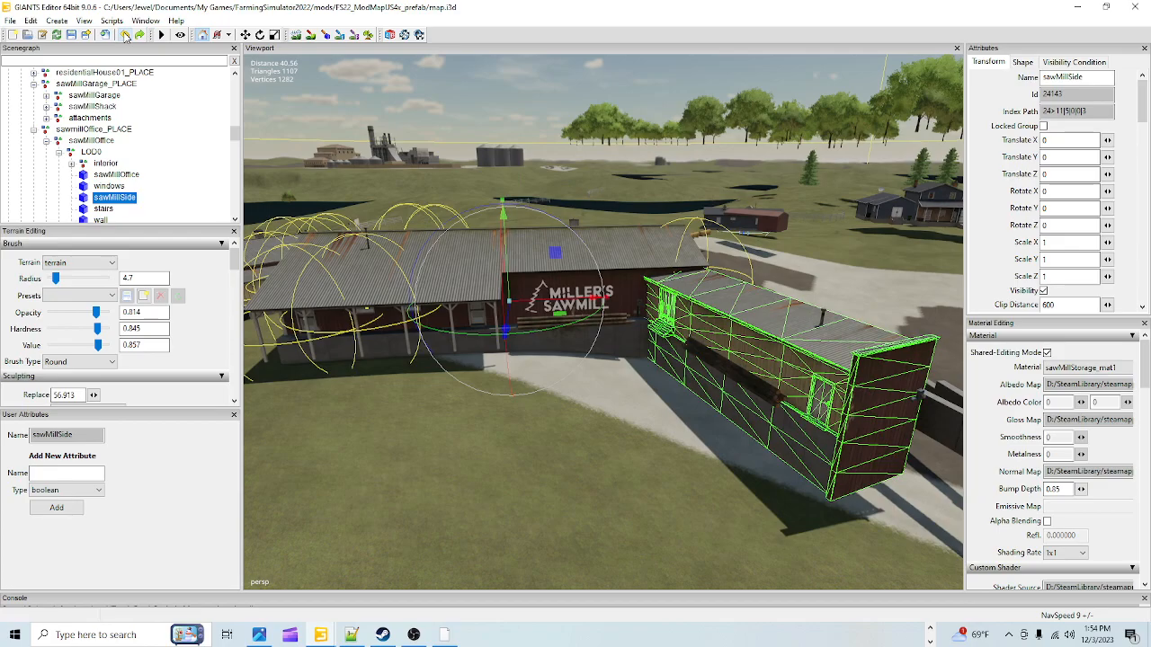
left_click(125, 36)
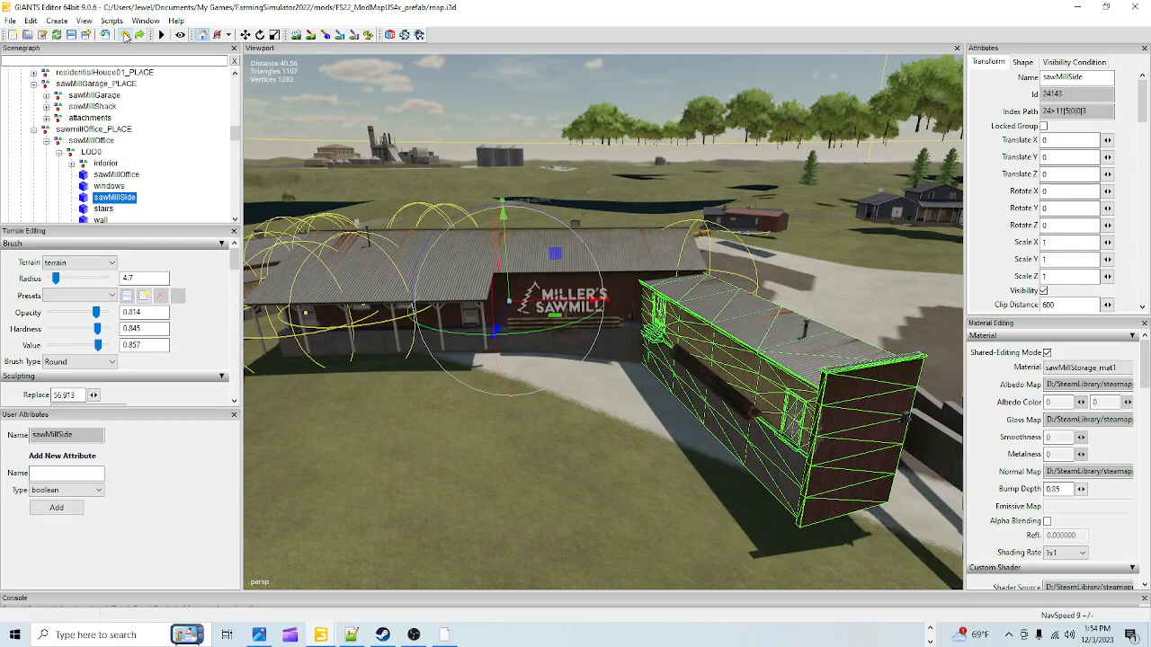
left_click_drag(483, 418, 568, 478, "alt")
right_click_drag(567, 478, 802, 328, "alt")
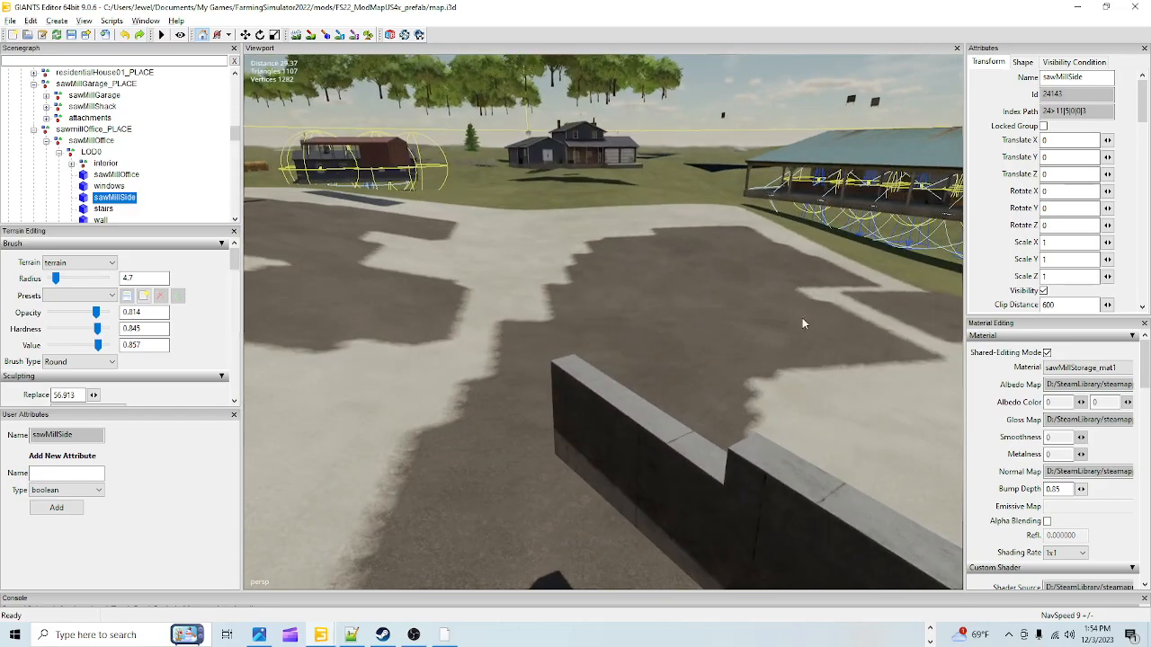
Step: Inspect the sawmill office and its sawMillSide wing from around the yard and from the grass in front
left_click_drag(802, 329, 534, 367, "alt")
right_click_drag(534, 367, 505, 520, "alt")
left_click_drag(557, 486, 468, 443, "alt")
right_click_drag(468, 444, 668, 386, "alt")
left_click_drag(668, 387, 806, 351, "alt")
right_click_drag(806, 351, 680, 490, "alt")
left_click_drag(680, 490, 692, 319, "alt")
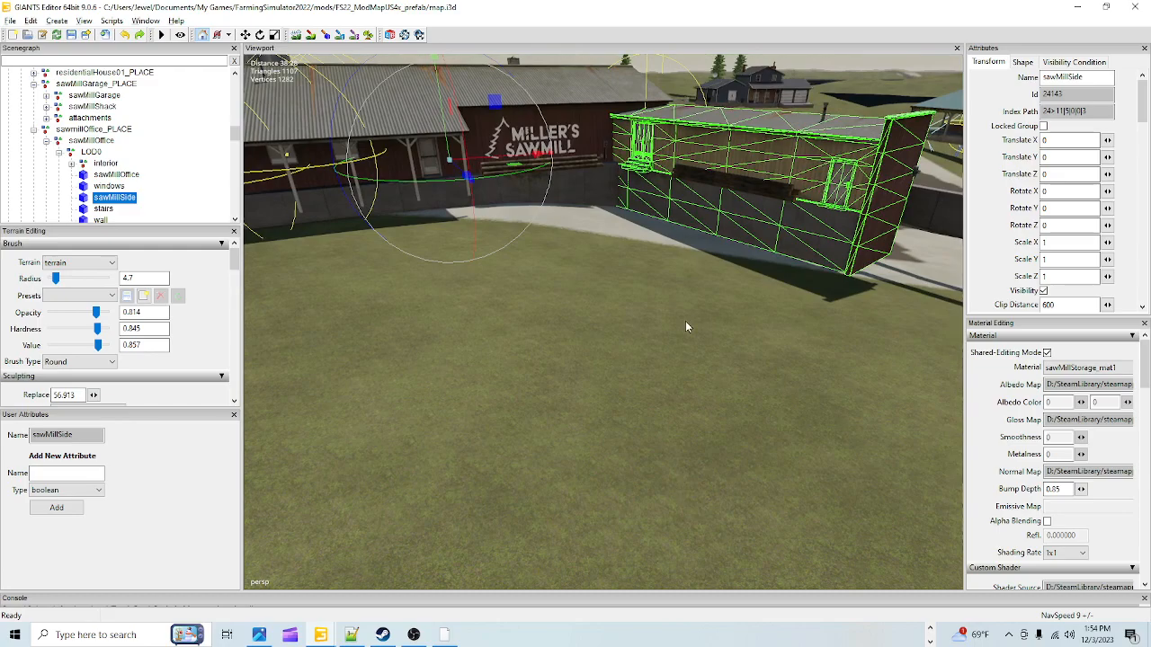
right_click_drag(693, 320, 570, 380, "alt")
left_click_drag(570, 381, 545, 296, "alt")
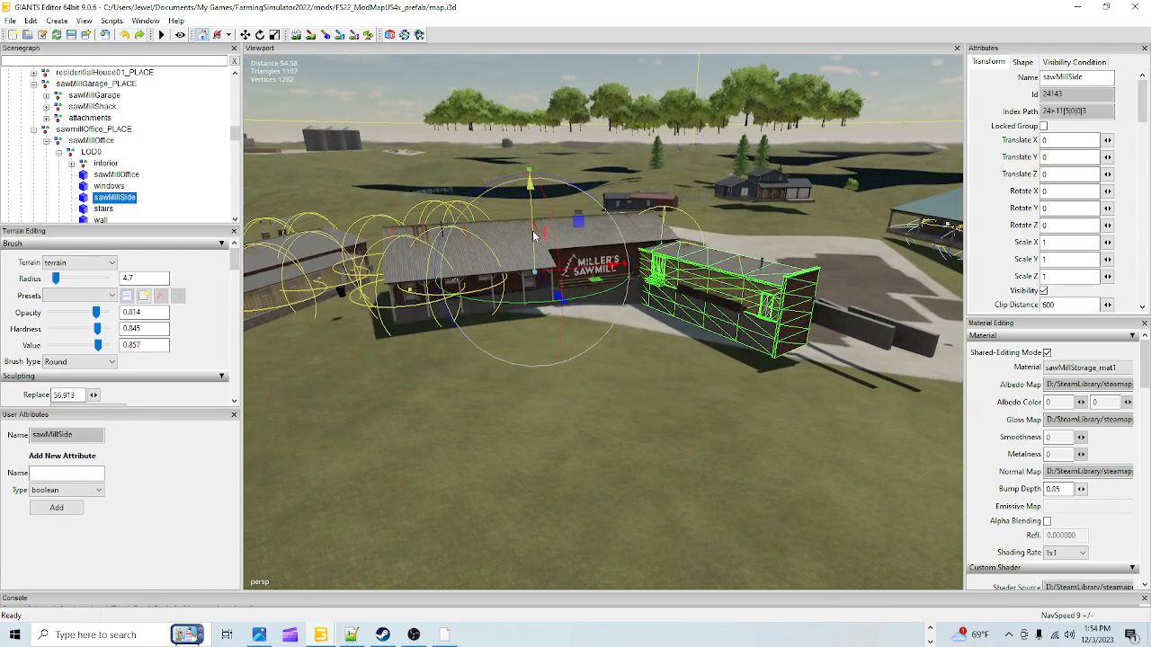
Step: Undo the slight lowering of the sawMillSide mesh and the preceding rotation of the office
left_click_drag(532, 230, 532, 232)
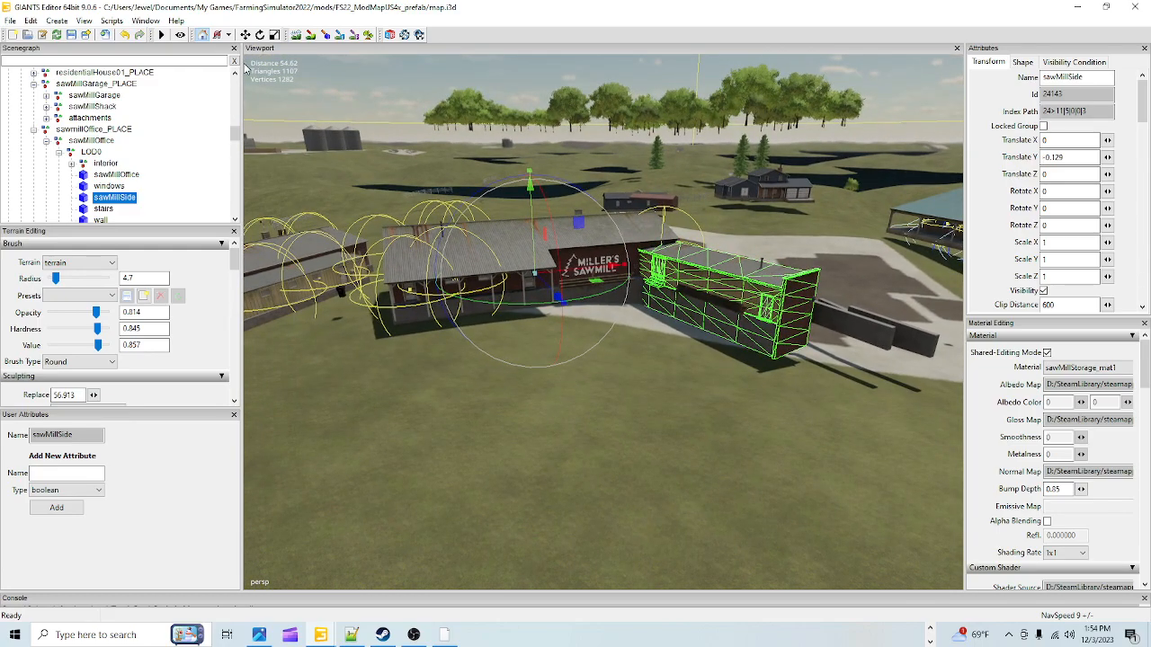
left_click(125, 36)
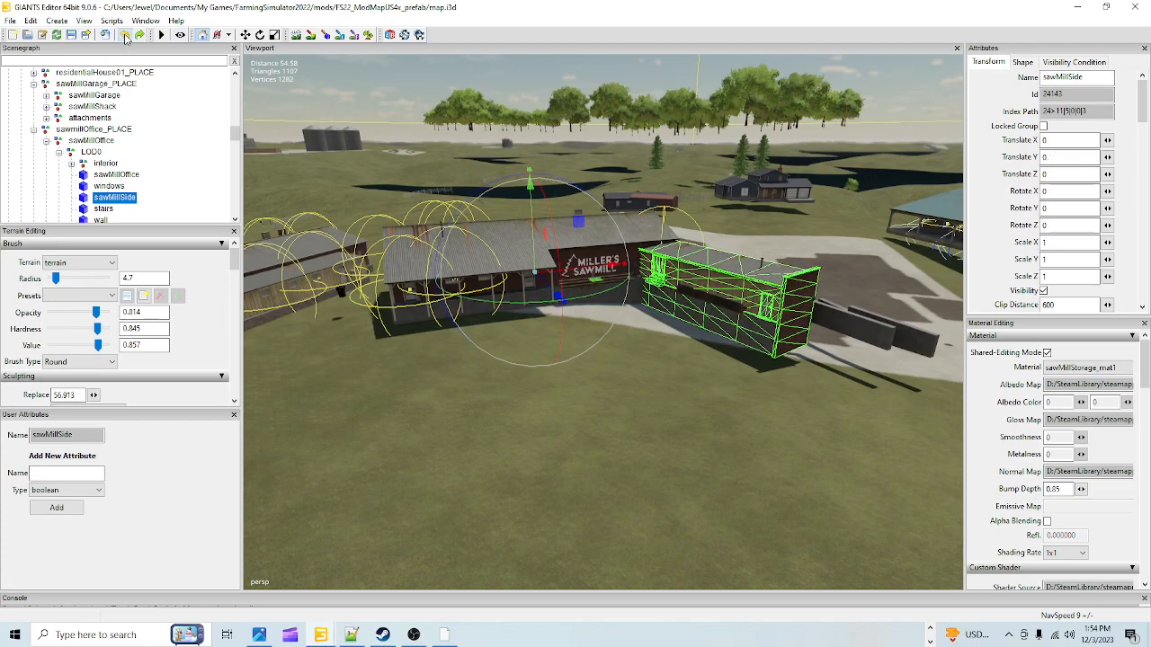
left_click(125, 35)
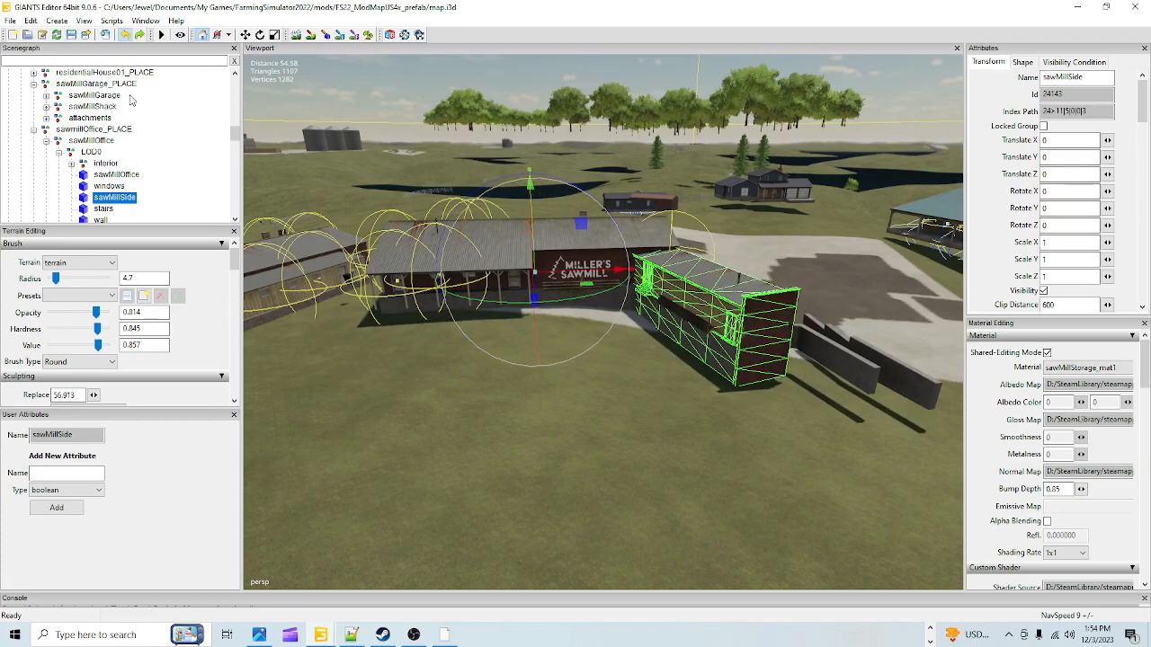
Step: Lower the whole sawmillOffice_PLACE group to Translate Y -0.731 so the office sits down toward the grass
left_click(72, 132)
left_click_drag(589, 300, 471, 261)
right_click_drag(471, 261, 540, 413, "alt")
left_click_drag(540, 413, 555, 542, "alt")
right_click_drag(555, 542, 721, 317, "alt")
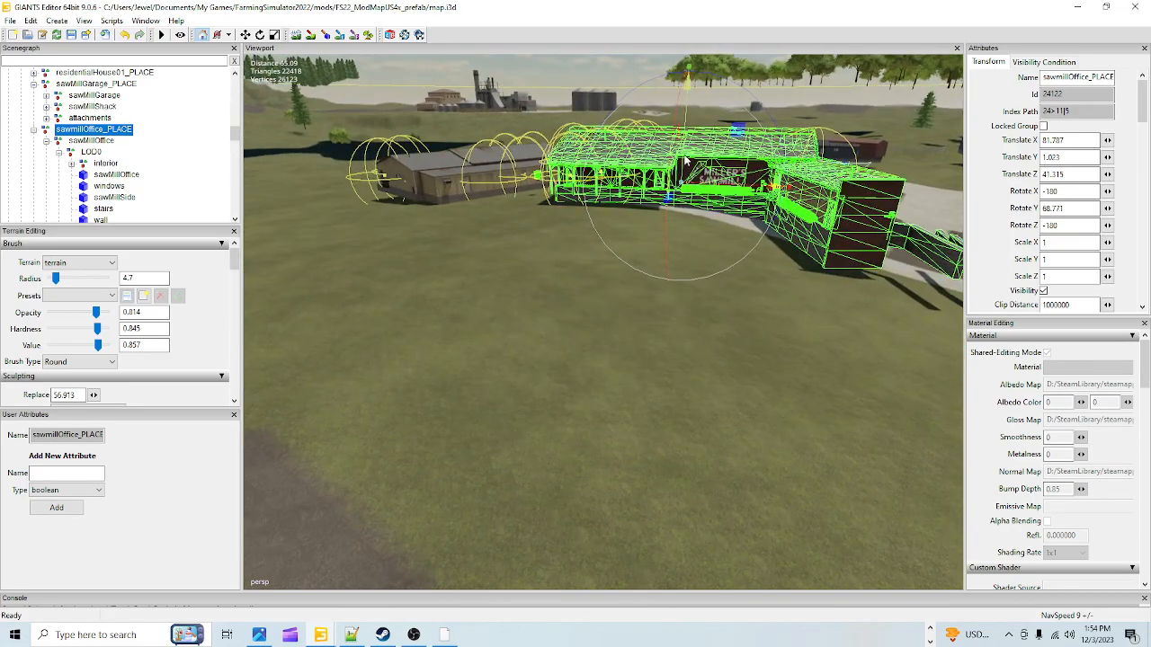
left_click_drag(687, 150, 687, 151)
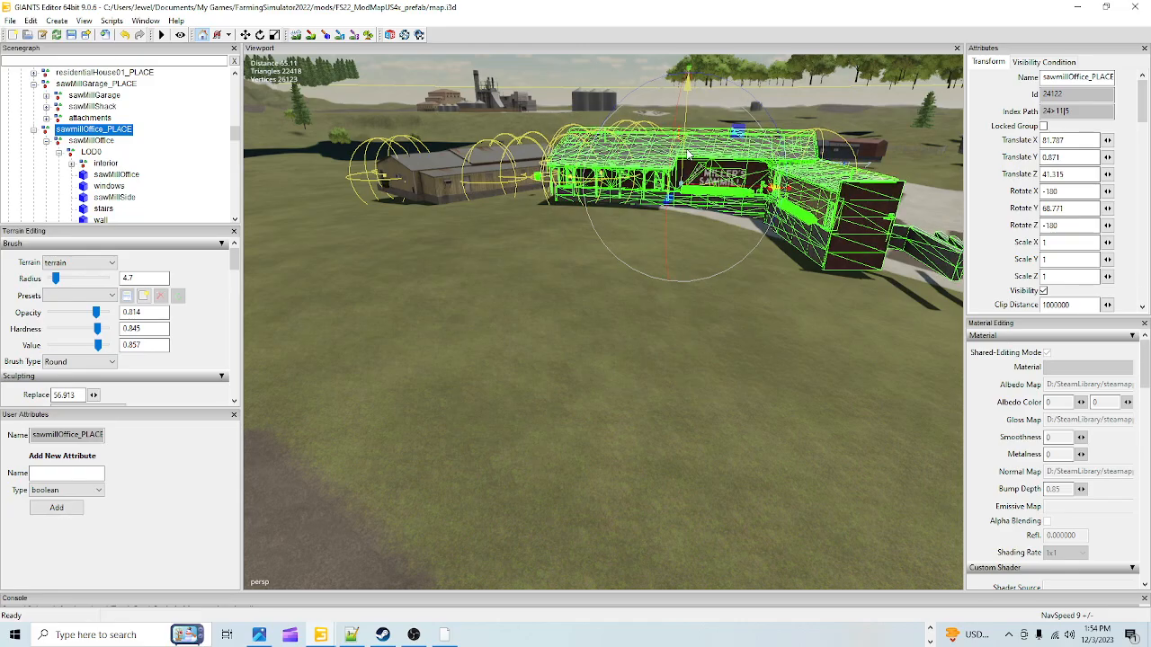
right_click_drag(611, 376, 725, 375, "alt")
left_click_drag(621, 335, 597, 274, "alt")
right_click_drag(597, 274, 680, 250, "alt")
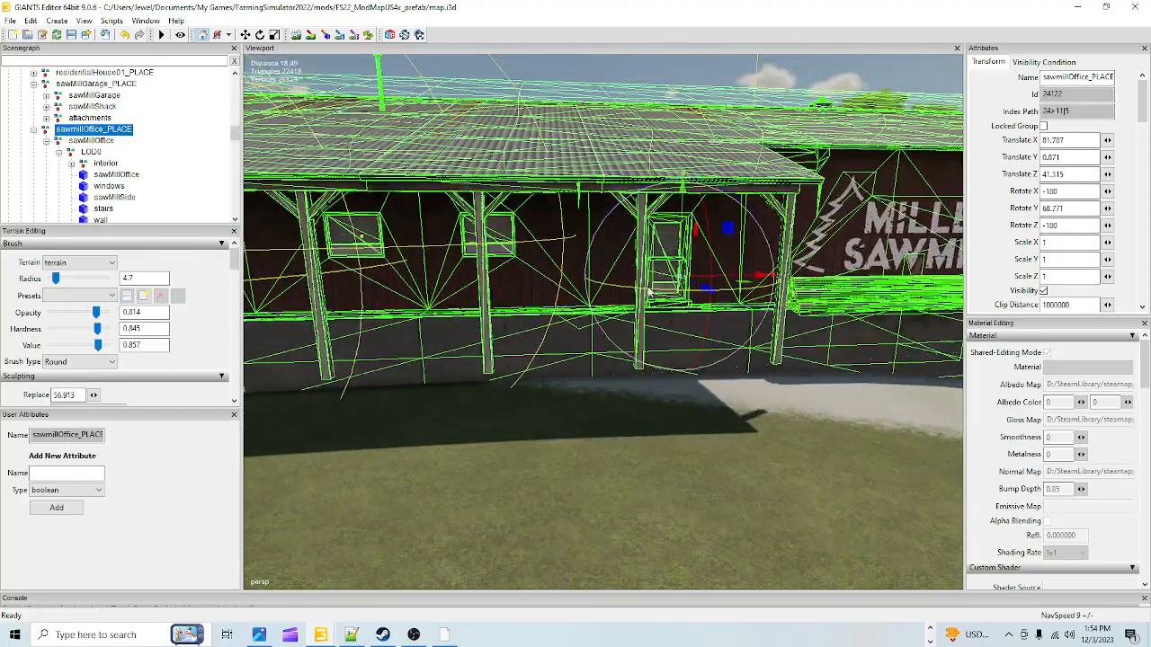
left_click_drag(680, 238, 668, 283)
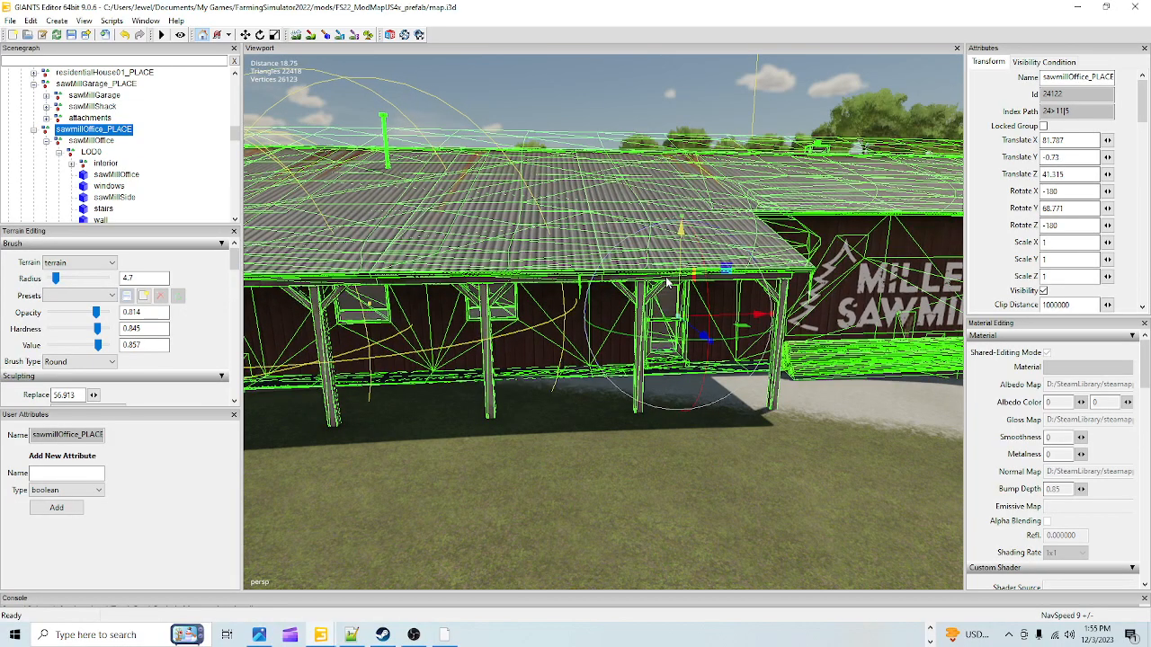
Step: Examine how the office's porch floor, door step and posts meet the surrounding ground
scroll(592, 304, "up", 4)
left_click_drag(593, 304, 767, 321, "alt")
scroll(628, 357, "up", 4)
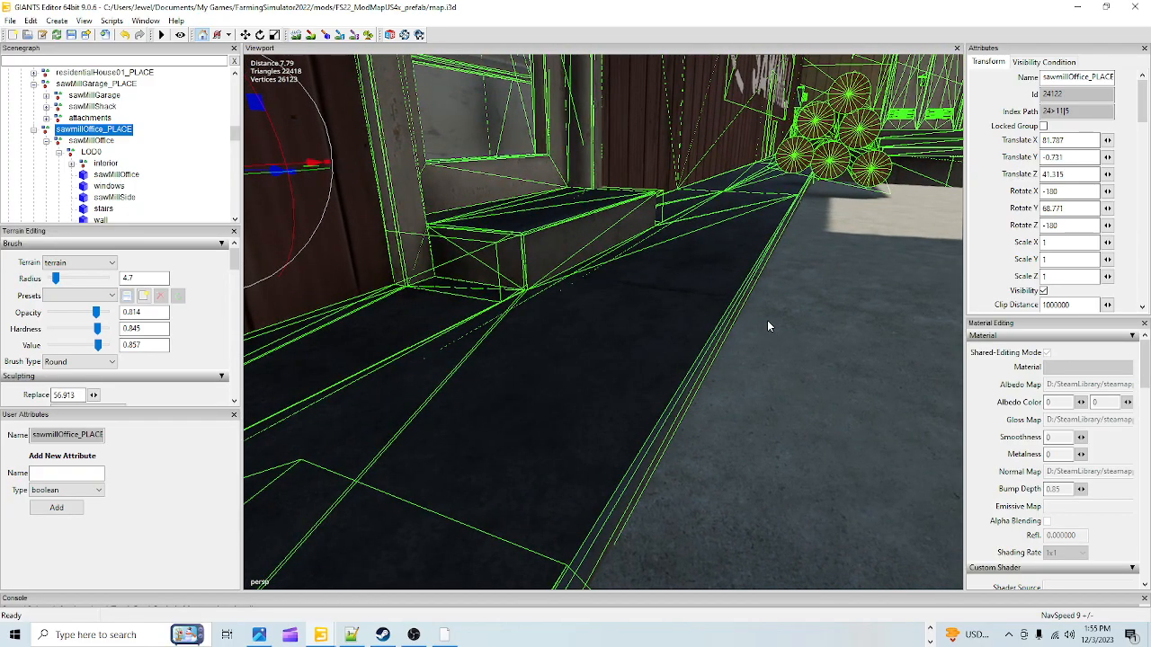
middle_click_drag(586, 199, 734, 193, "alt")
scroll(685, 233, "down", 7)
left_click_drag(686, 237, 443, 240, "alt")
scroll(529, 329, "up", 6)
left_click_drag(532, 331, 822, 293, "alt")
scroll(520, 311, "up", 3)
scroll(768, 324, "down", 6)
middle_click_drag(456, 350, 516, 406, "alt")
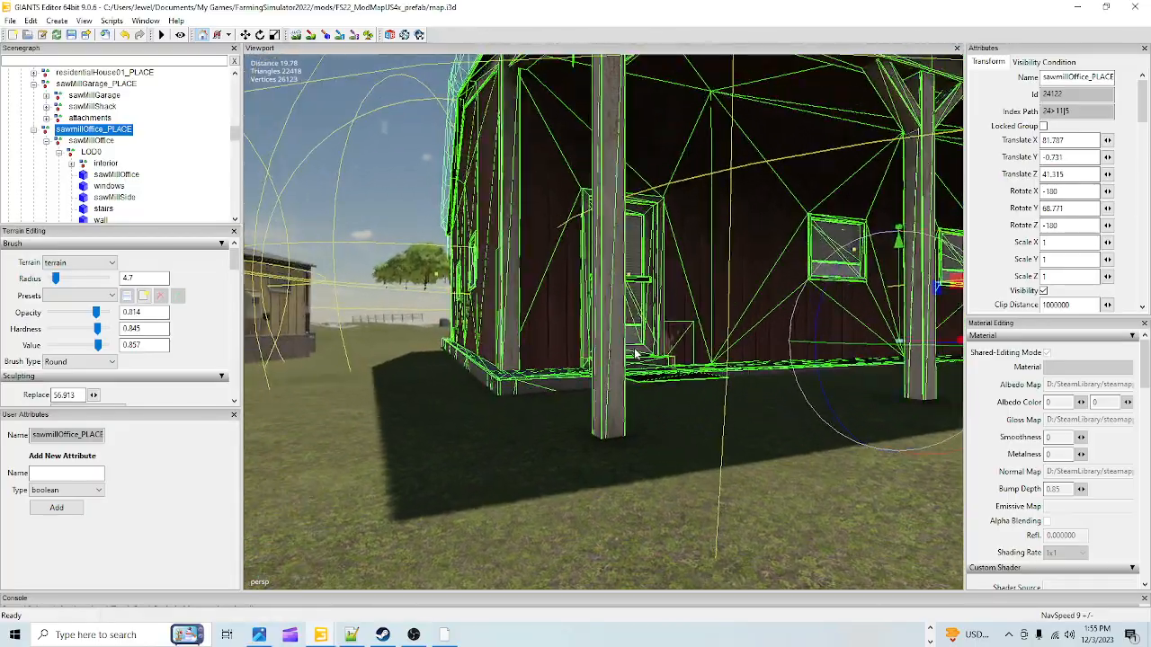
Step: Examine the foundation corner beside the porch door and along the end wall for its height above the grass
scroll(516, 408, "up", 5)
left_click_drag(516, 408, 678, 406, "alt")
scroll(660, 439, "down", 7)
middle_click_drag(578, 452, 636, 441, "alt")
scroll(638, 439, "up", 6)
left_click_drag(654, 389, 666, 410, "alt")
scroll(674, 416, "down", 5)
scroll(676, 418, "up", 4)
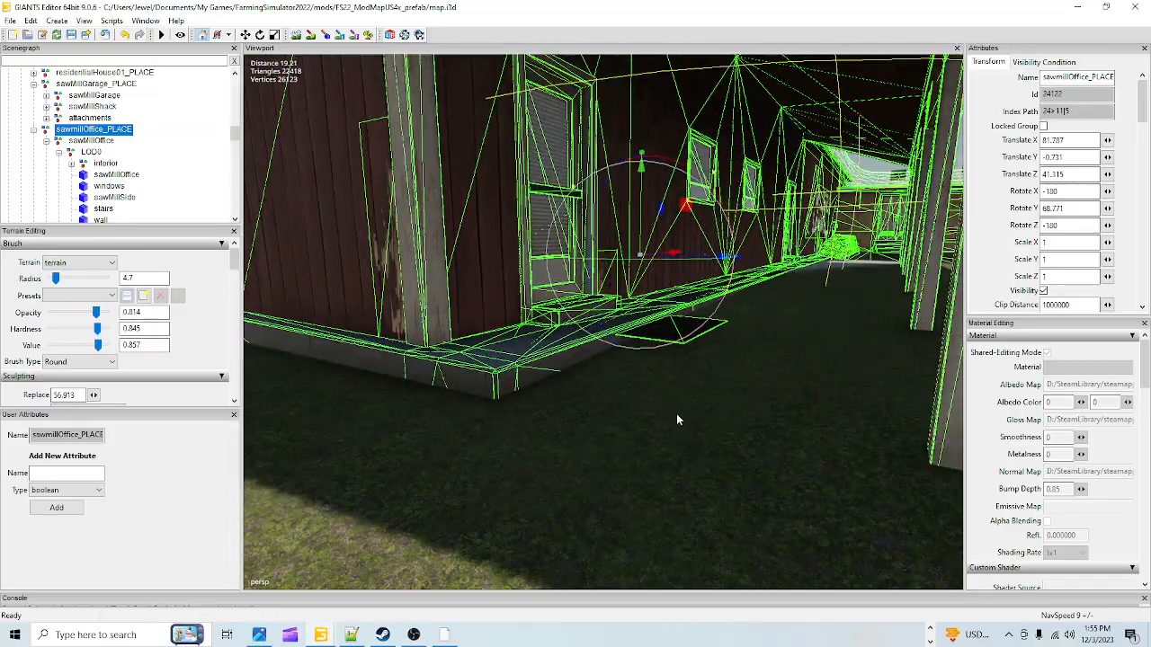
scroll(671, 396, "down", 4)
scroll(672, 401, "up", 4)
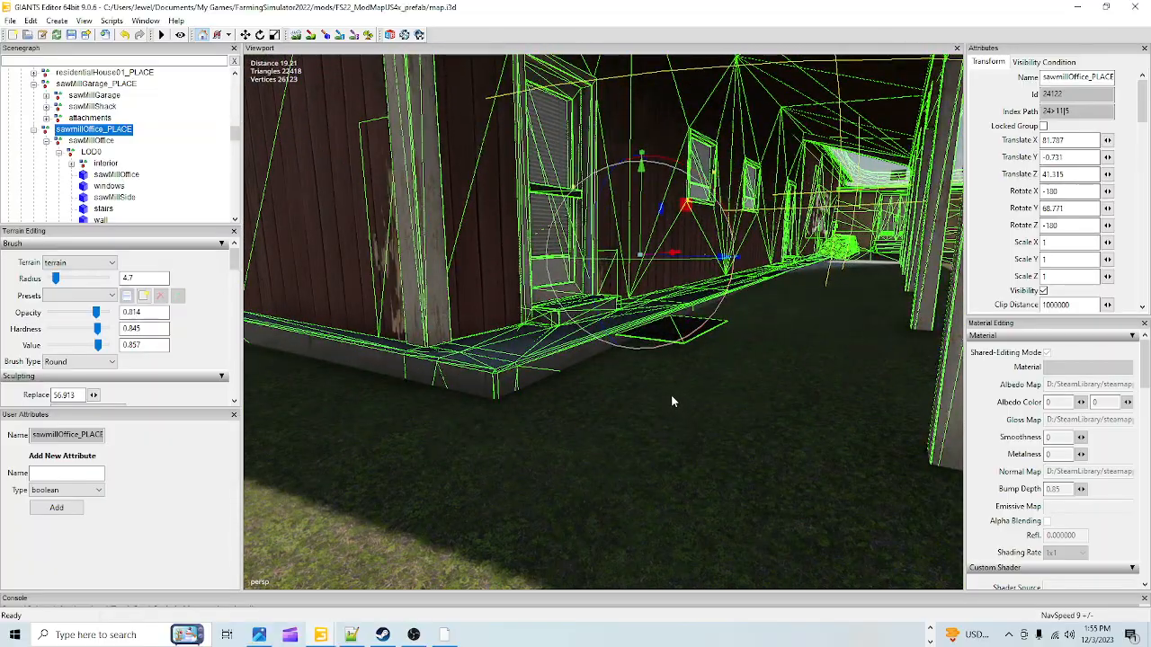
scroll(672, 401, "down", 4)
scroll(516, 382, "up", 4)
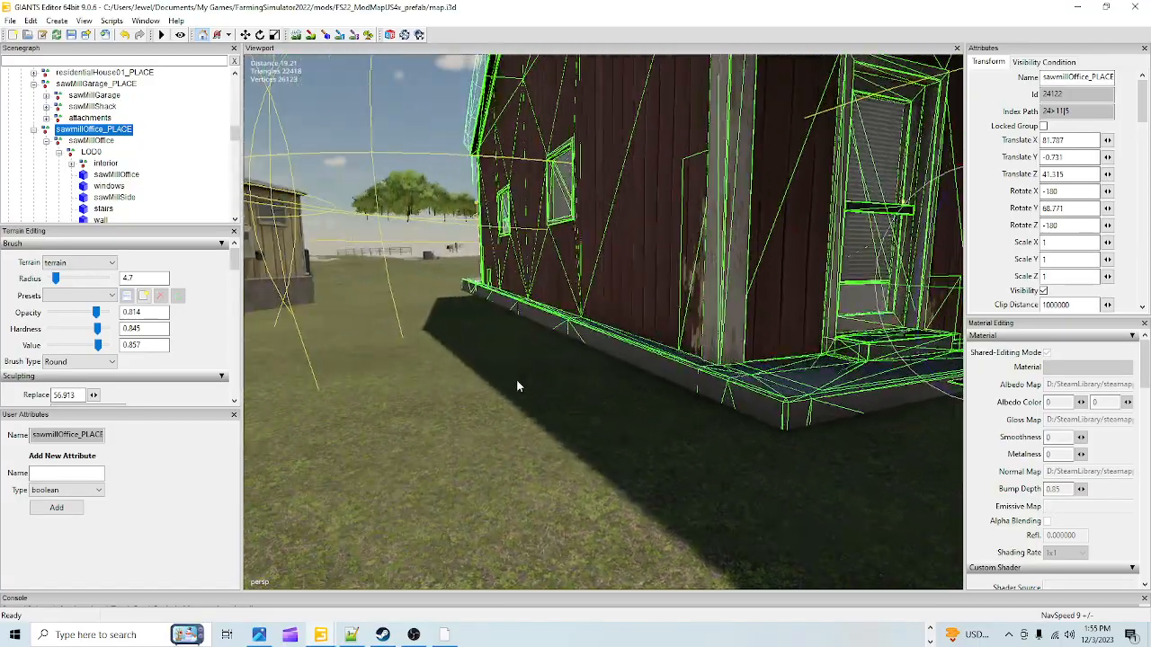
scroll(590, 407, "down", 4)
scroll(591, 407, "up", 4)
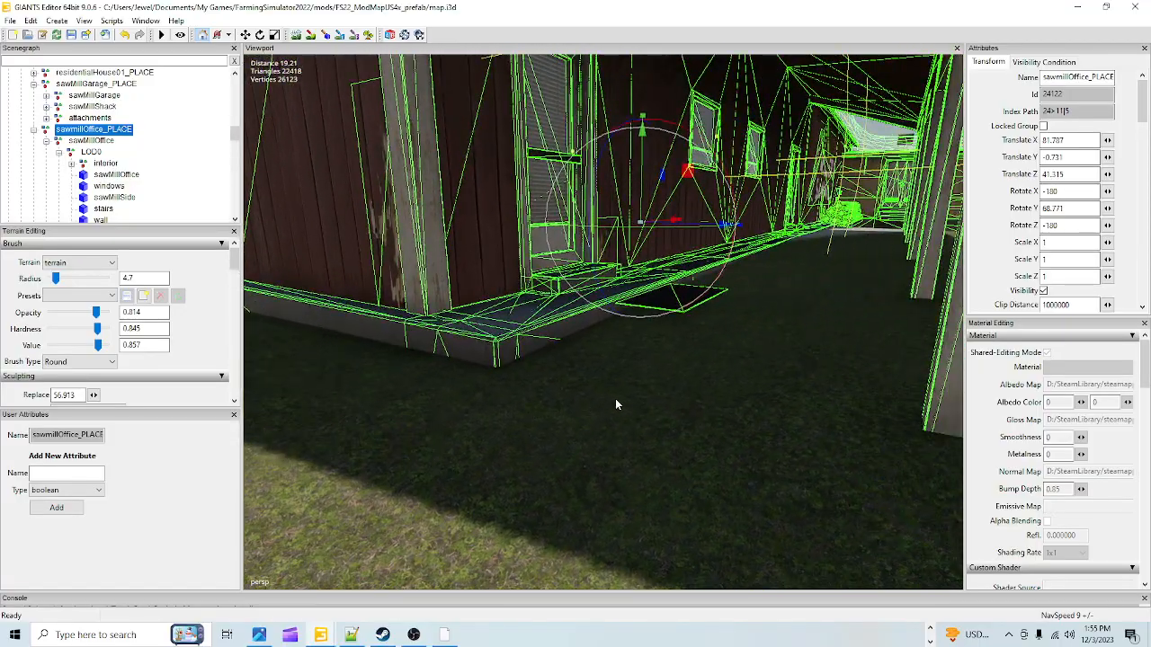
Step: Lower the sawmillOffice_PLACE group slightly further, to Translate Y -0.784, and check its foundation against the ground
scroll(644, 196, "down", 4)
left_click_drag(643, 191, 641, 193)
mouse_move(644, 198)
left_mouse_down()
mouse_move(642, 216)
mouse_move(636, 192)
left_mouse_up()
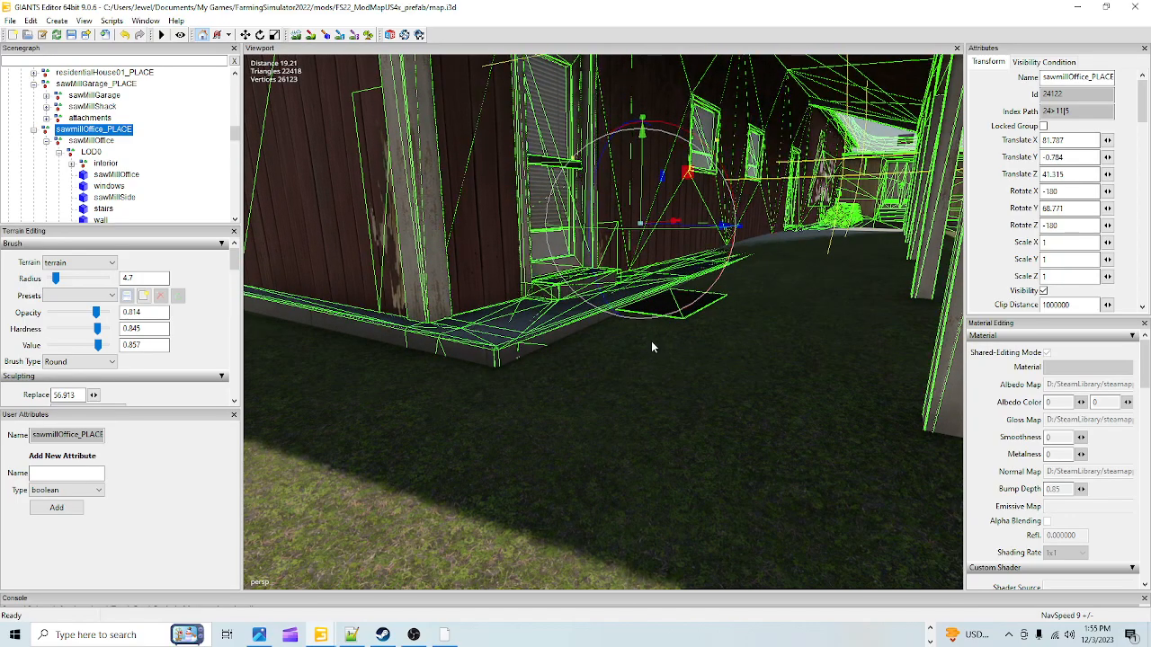
mouse_move(651, 347)
left_mouse_down("alt")
mouse_move(632, 351)
mouse_move(668, 349)
left_mouse_up("alt")
scroll(687, 338, "up", 3)
scroll(681, 364, "down", 6)
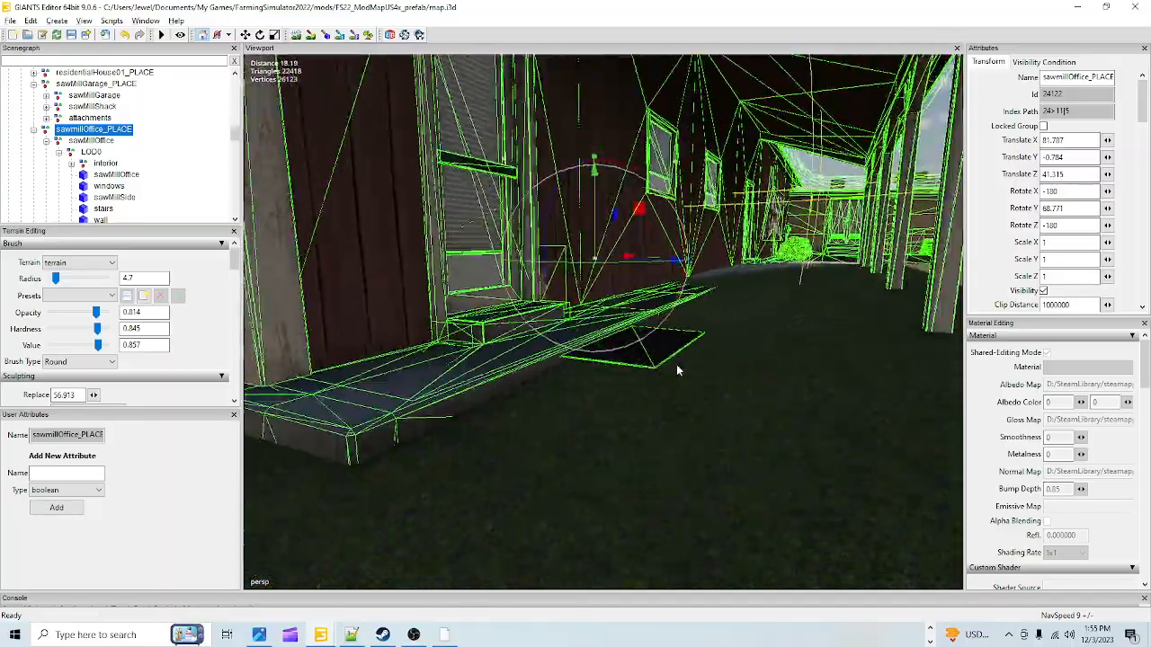
Step: Examine the ground gaps under the office's front, side wing and concrete walls
left_click_drag(670, 416, 711, 255, "alt")
scroll(790, 337, "up", 4)
scroll(680, 354, "down", 5)
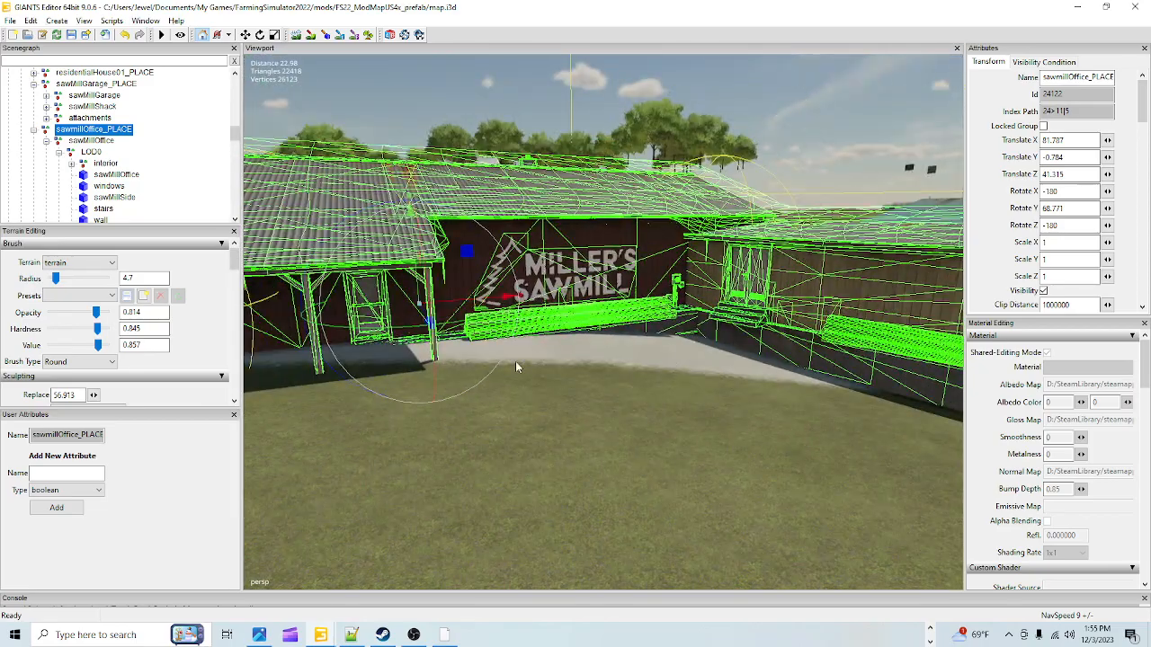
scroll(621, 445, "down", 4)
left_click_drag(621, 445, 415, 426, "alt")
scroll(486, 484, "down", 3)
left_click_drag(503, 498, 707, 329, "alt")
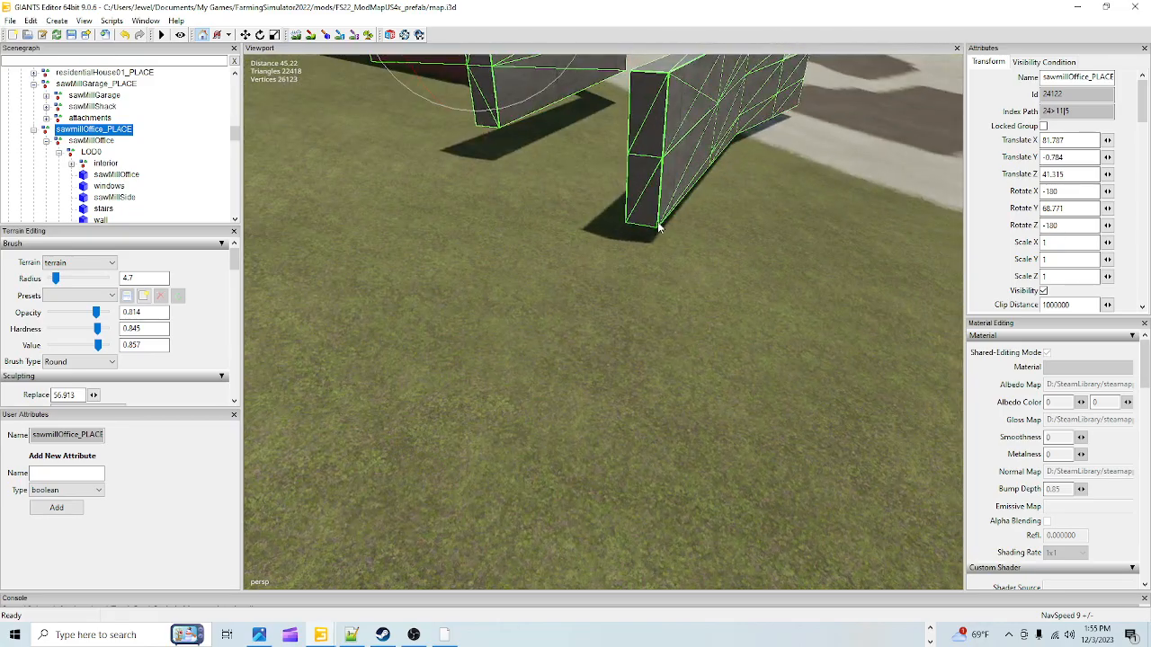
left_click_drag(726, 234, 503, 253, "alt")
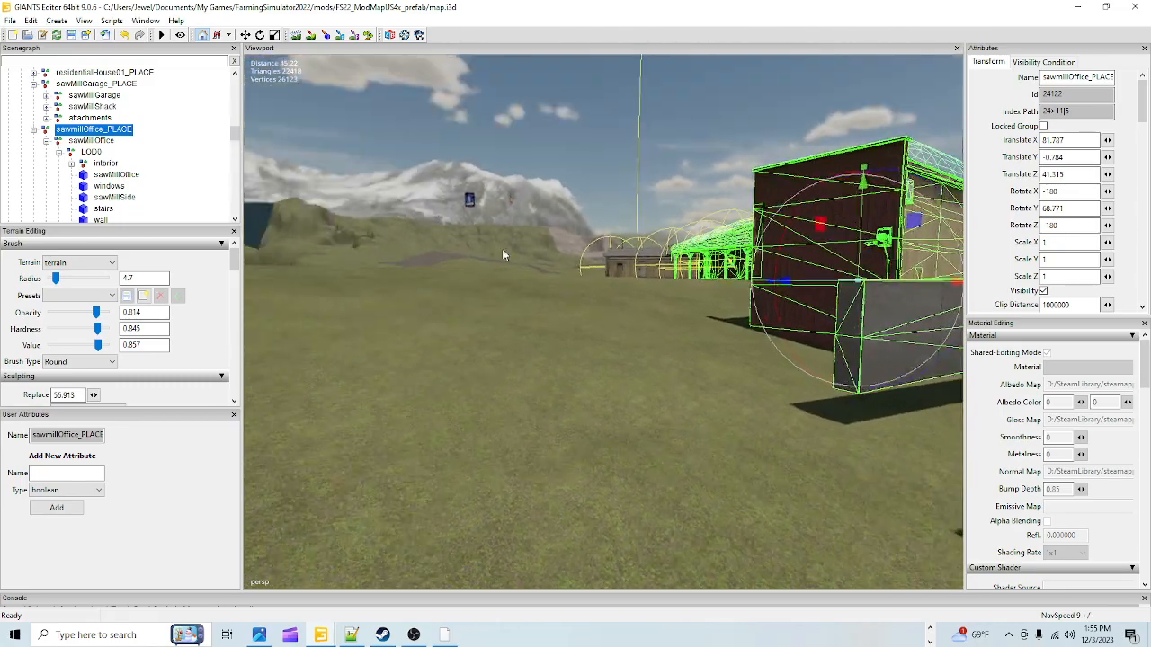
Step: Examine the porch posts, foundation edge and doormat at the office's far door against the ground
scroll(671, 296, "up", 5)
left_click_drag(672, 297, 726, 297, "alt")
scroll(616, 284, "up", 2)
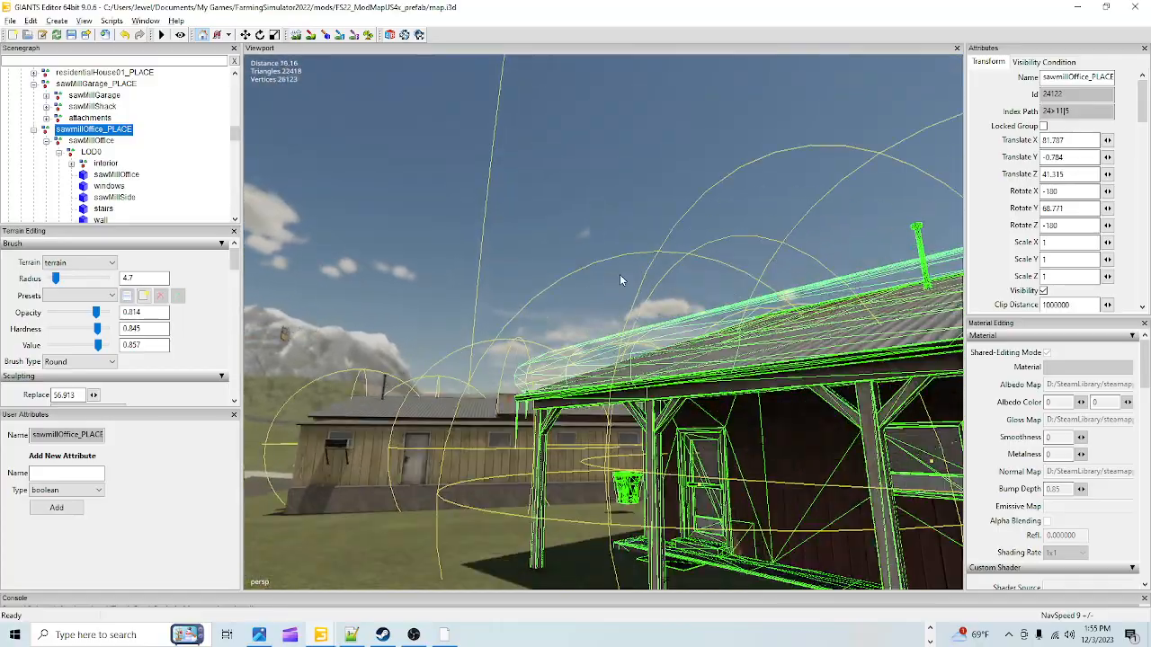
left_click_drag(616, 284, 552, 365, "alt")
scroll(615, 320, "up", 3)
left_click_drag(615, 325, 809, 362, "alt")
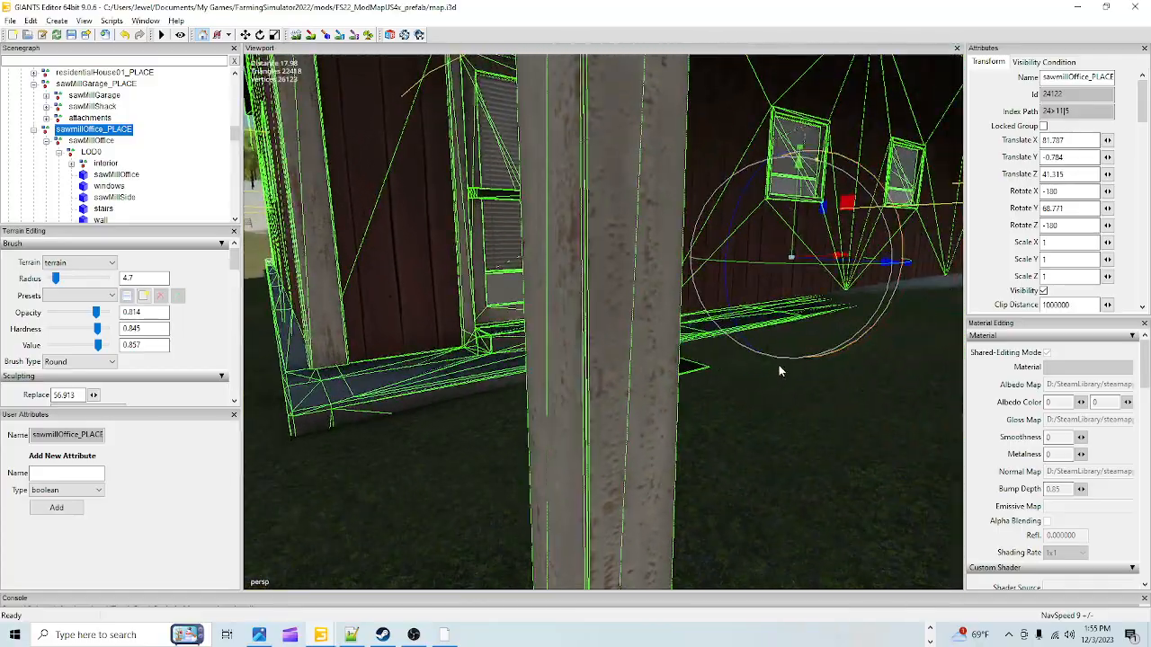
scroll(570, 402, "up", 2)
left_click_drag(570, 402, 817, 423, "alt")
scroll(779, 385, "up", 4)
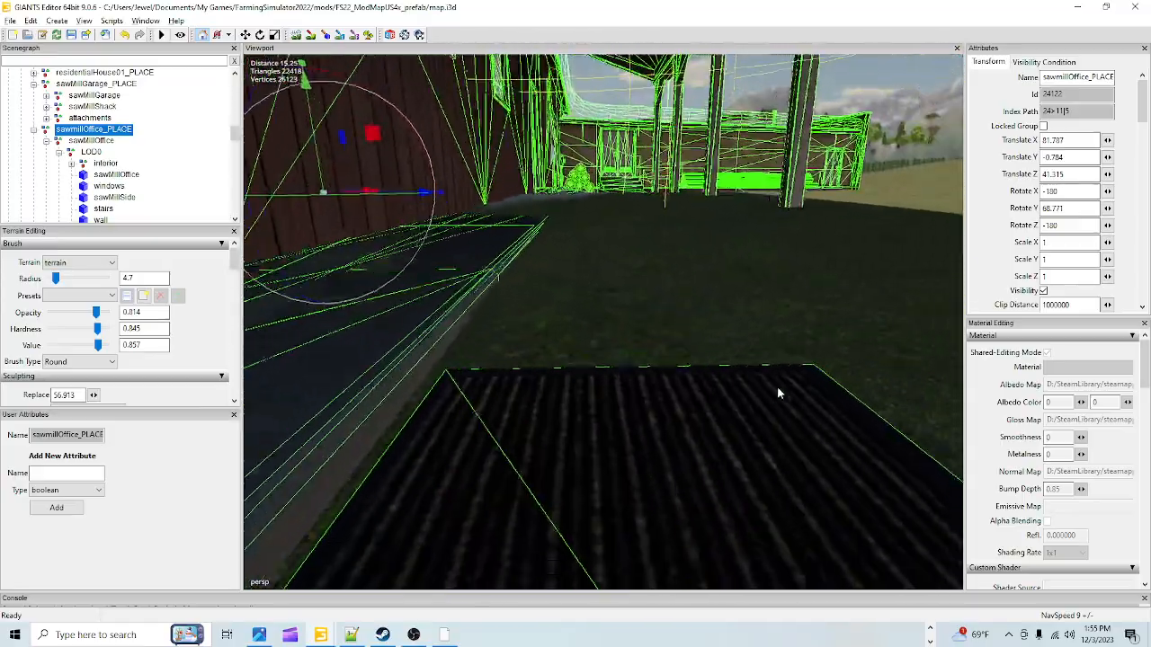
left_click_drag(779, 384, 567, 358, "alt")
scroll(569, 363, "down", 2)
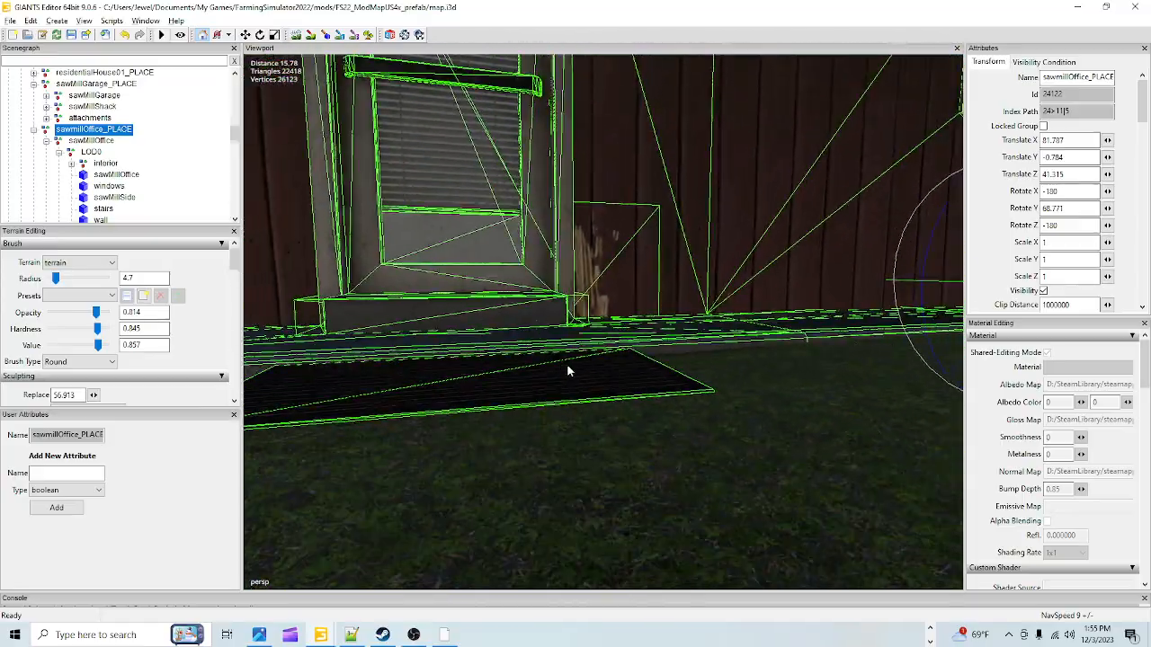
Step: Set the terrain sculpting brush type to Square and pick a replace height of 60.202 beside the office foundation
scroll(598, 405, "down", 4)
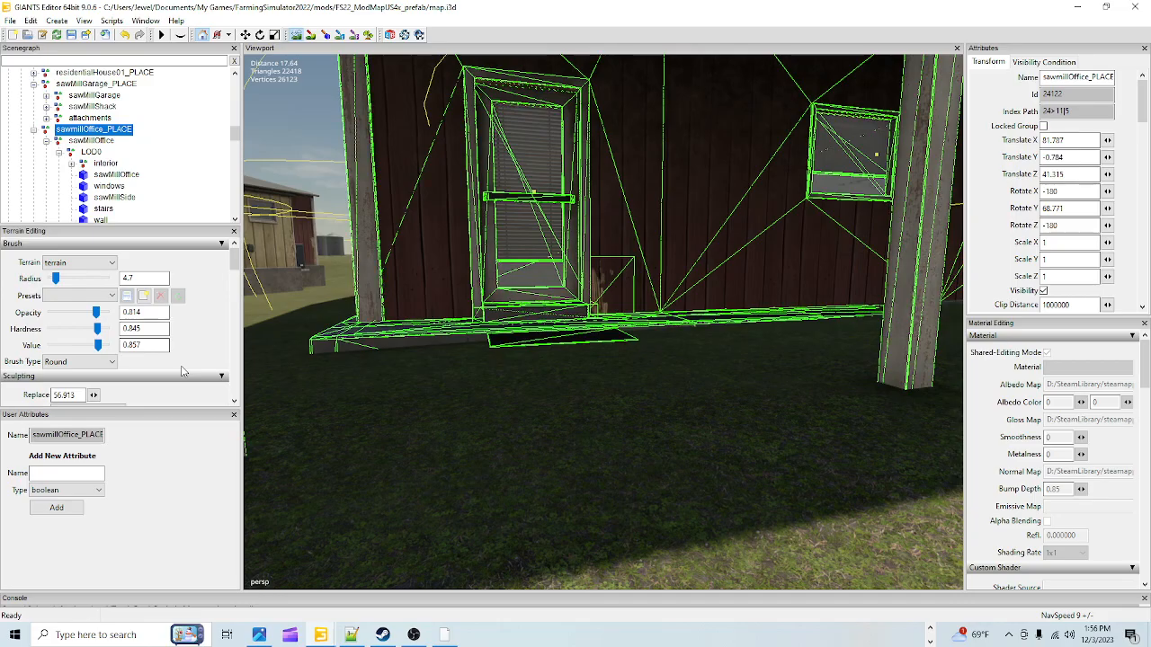
scroll(108, 351, "down", 3)
left_click(81, 286)
left_click(58, 309)
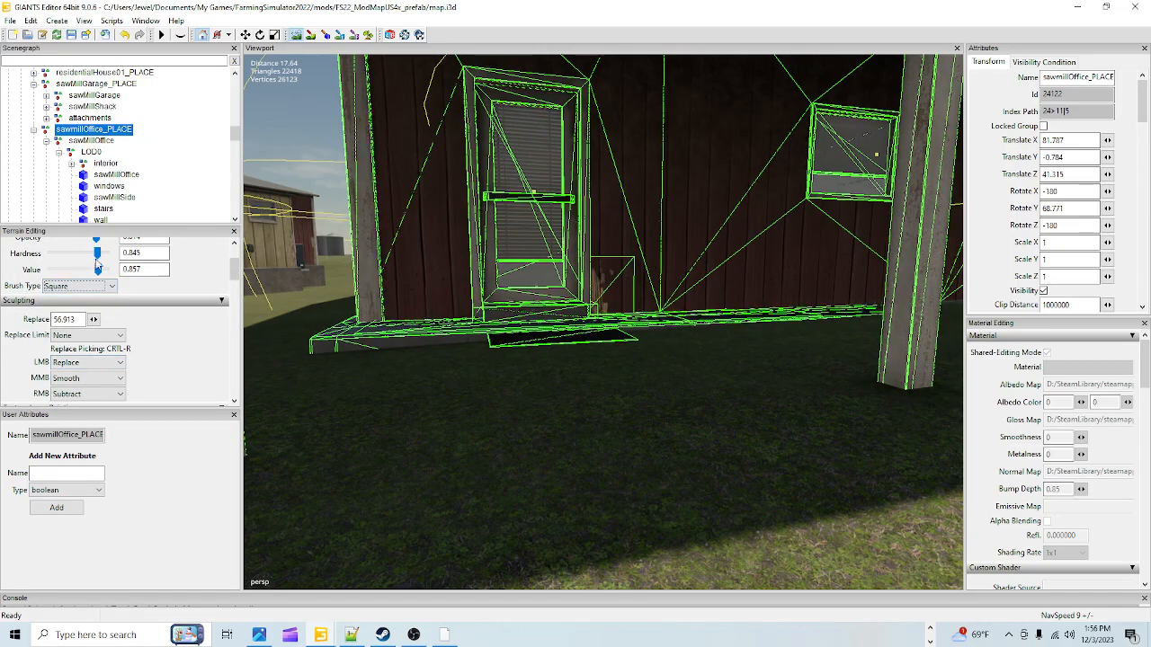
scroll(654, 406, "down", 8)
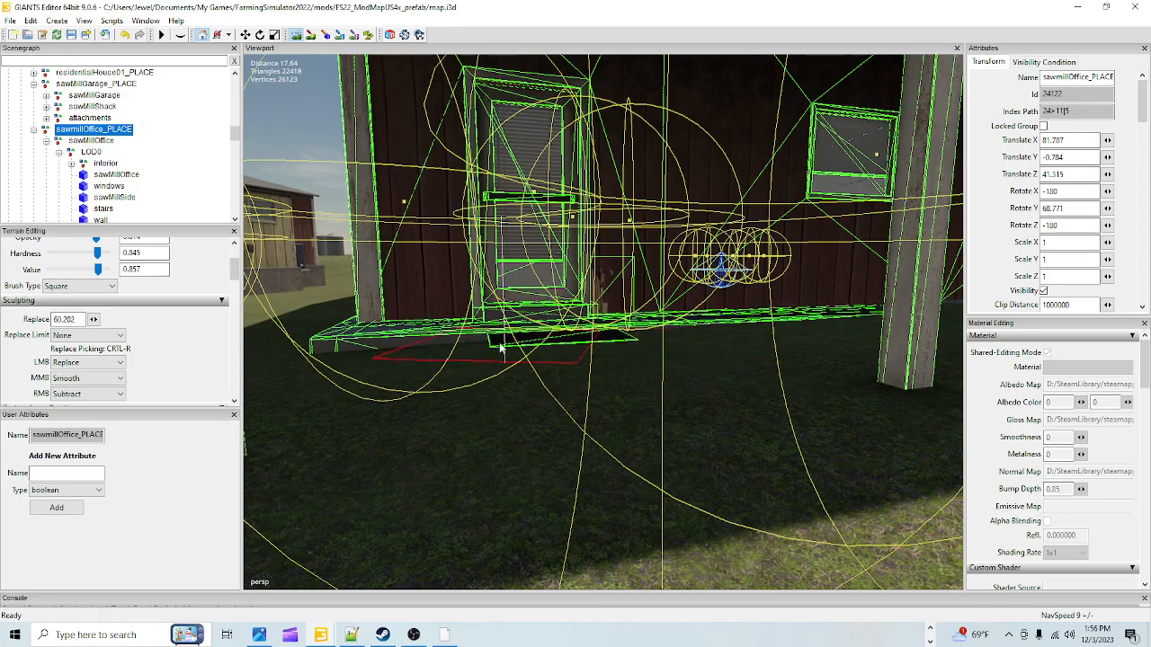
Step: Sculpt the terrain to height 60.202 around the office's porch corner and along its end wall
mouse_move(333, 355)
left_mouse_down()
mouse_move(464, 366)
mouse_move(393, 397)
mouse_move(337, 353)
mouse_move(304, 348)
mouse_move(280, 365)
mouse_move(663, 342)
mouse_move(663, 327)
mouse_move(444, 347)
mouse_move(477, 339)
mouse_move(701, 360)
mouse_move(816, 336)
mouse_move(769, 385)
mouse_move(593, 325)
mouse_move(374, 325)
left_mouse_up()
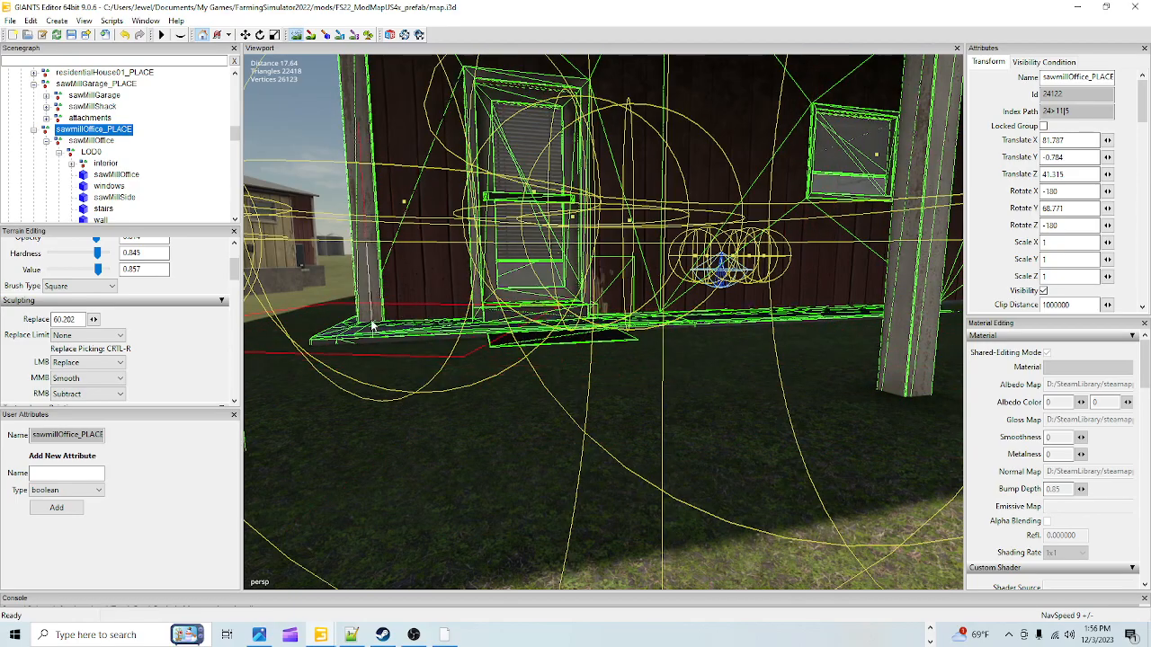
left_click(296, 34)
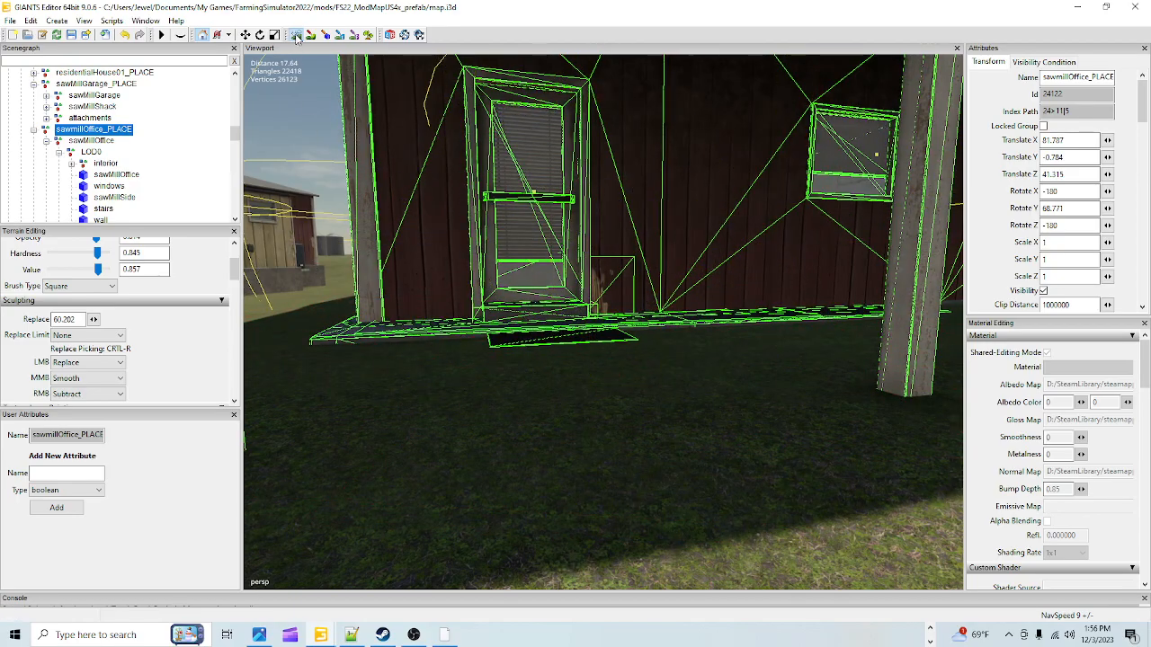
left_click_drag(519, 349, 670, 393, "alt")
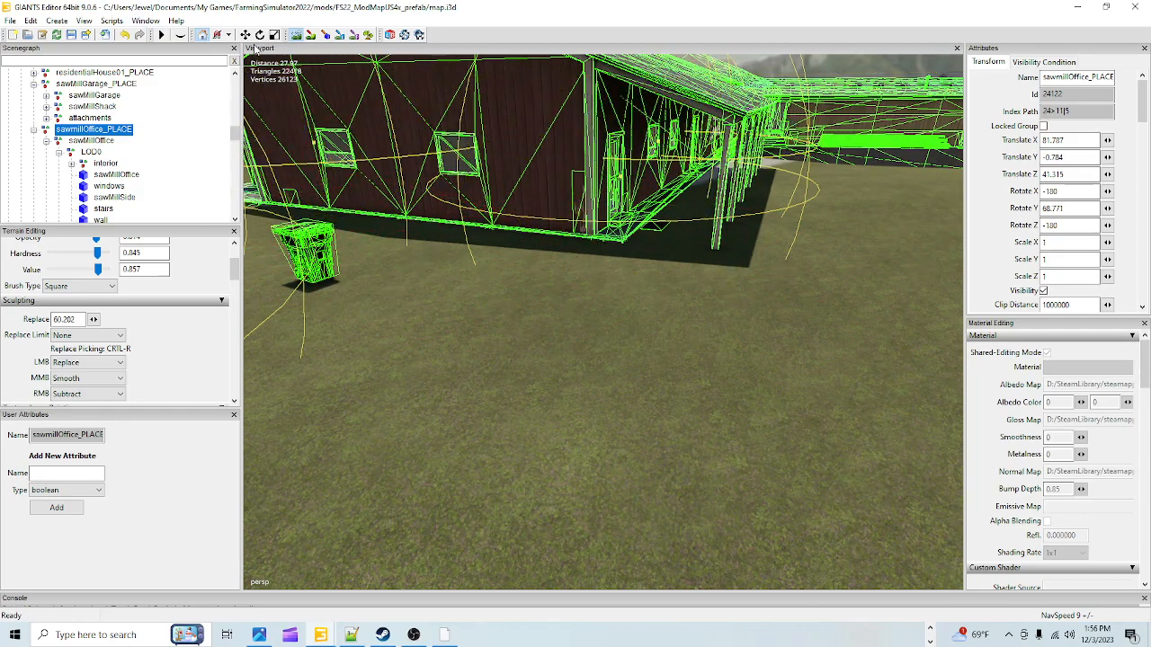
left_click(297, 35)
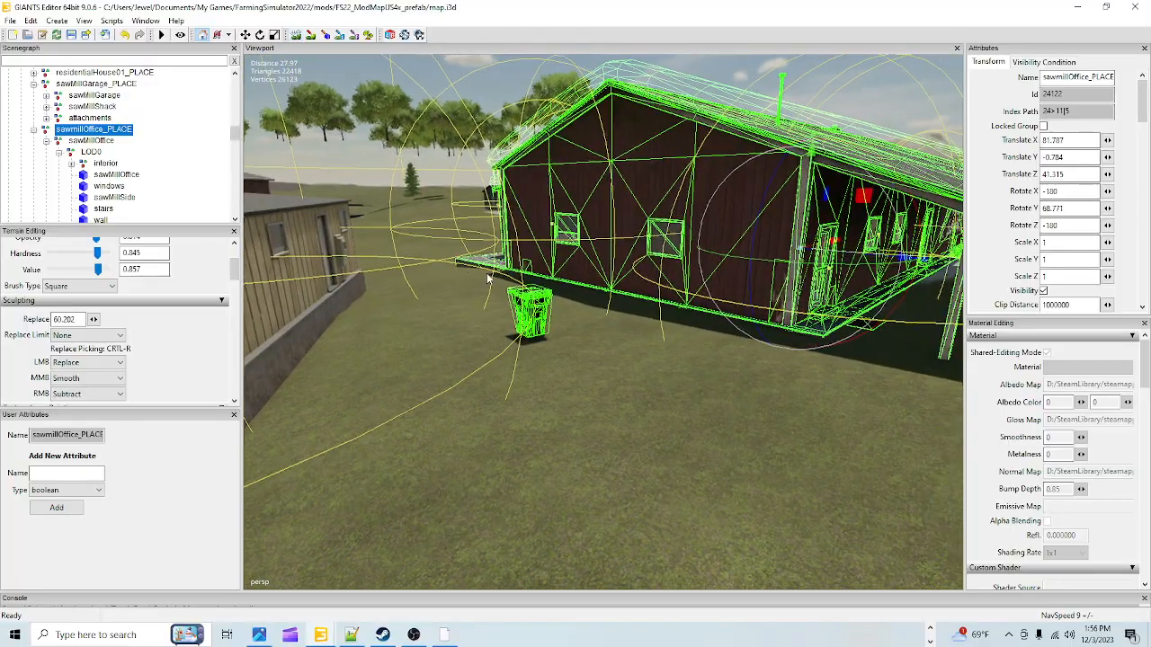
Step: Sculpt the terrain to height 60.202 in front of the Miller's Sawmill sign and along the side wing's foundation
left_click_drag(483, 277, 452, 402, "alt")
scroll(525, 362, "down", 4)
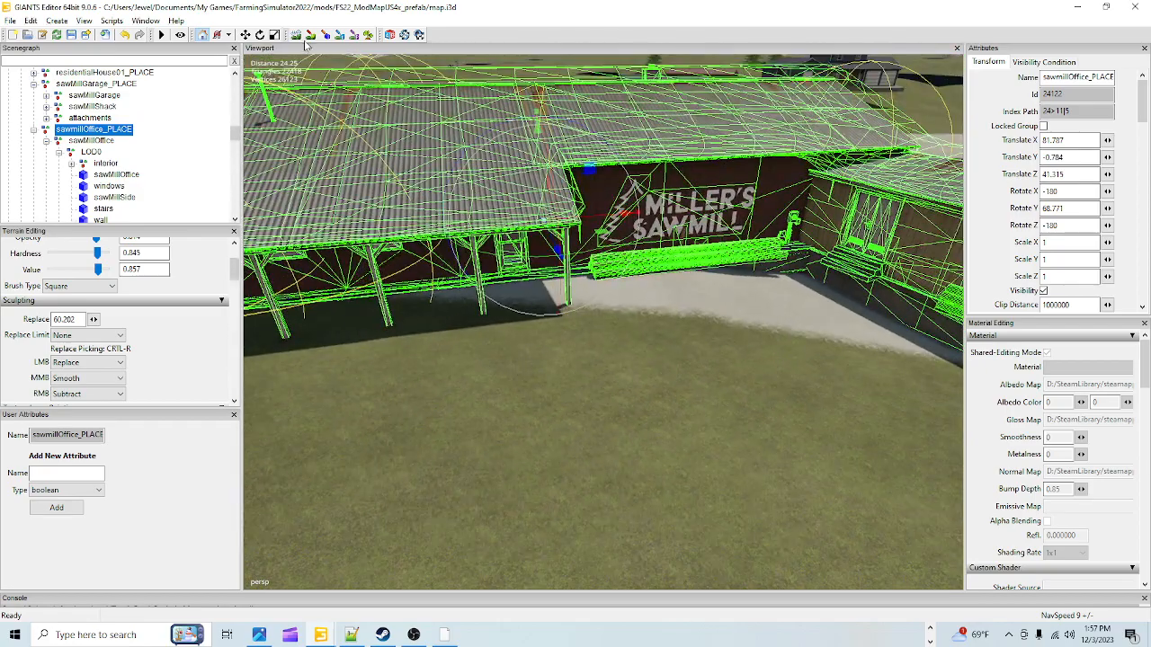
left_click(296, 36)
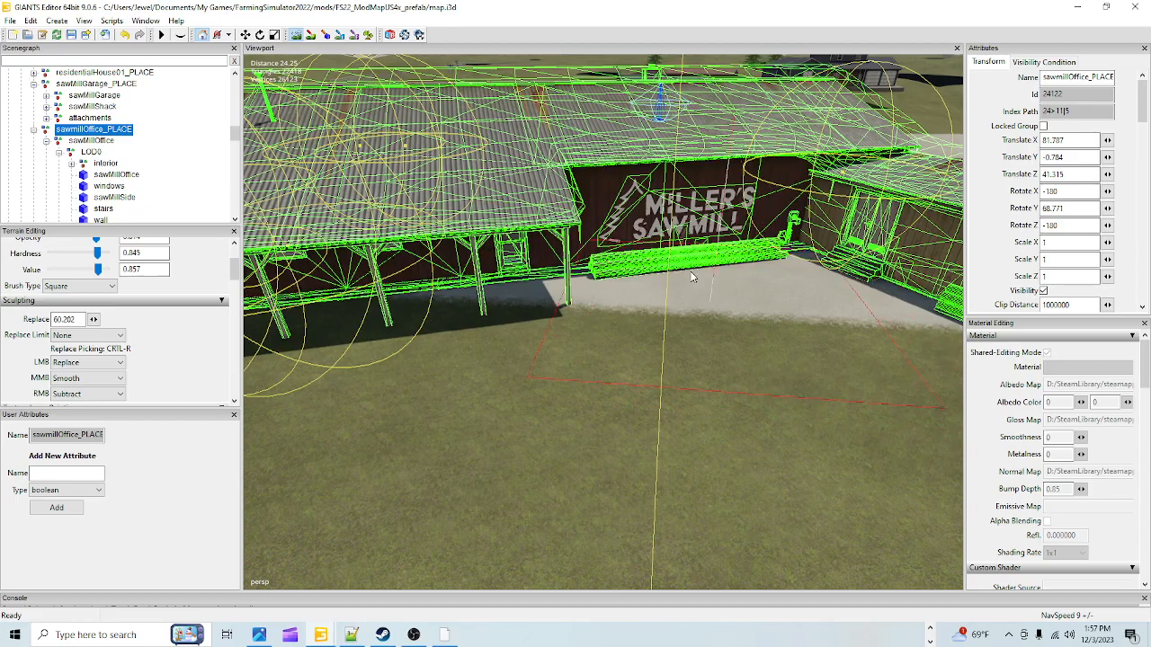
left_click_drag(710, 300, 595, 268, "alt")
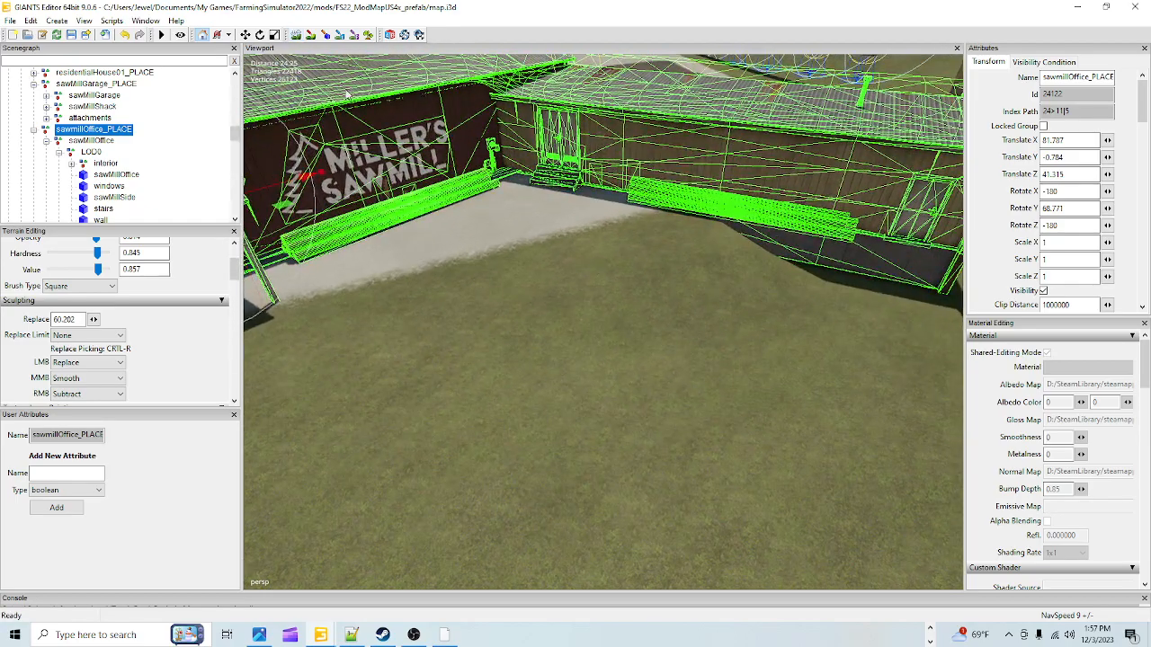
left_click(297, 34)
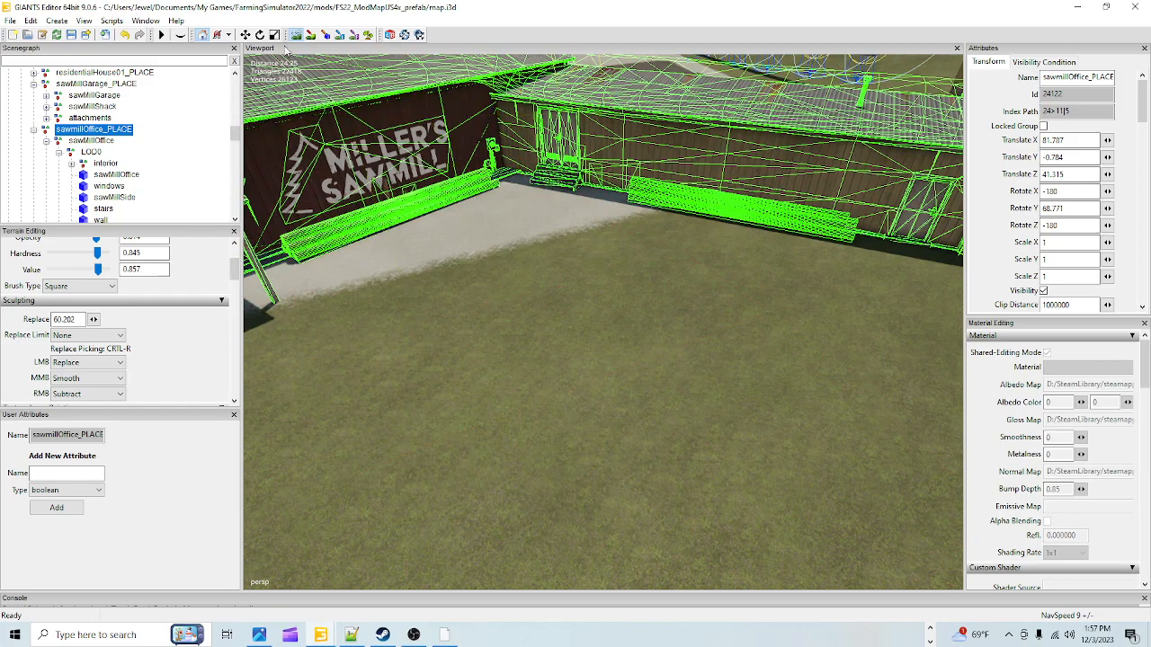
Step: Sculpt the terrain to height 60.202 around the low retaining walls beyond the office's side wing
scroll(447, 467, "down", 5)
left_click_drag(447, 470, 522, 350, "alt")
scroll(647, 421, "up", 2)
scroll(647, 421, "up", 3)
scroll(632, 496, "down", 4)
scroll(560, 265, "up", 2)
mouse_move(560, 301)
left_mouse_down("alt")
mouse_move(525, 418)
mouse_move(554, 309)
left_mouse_up("alt")
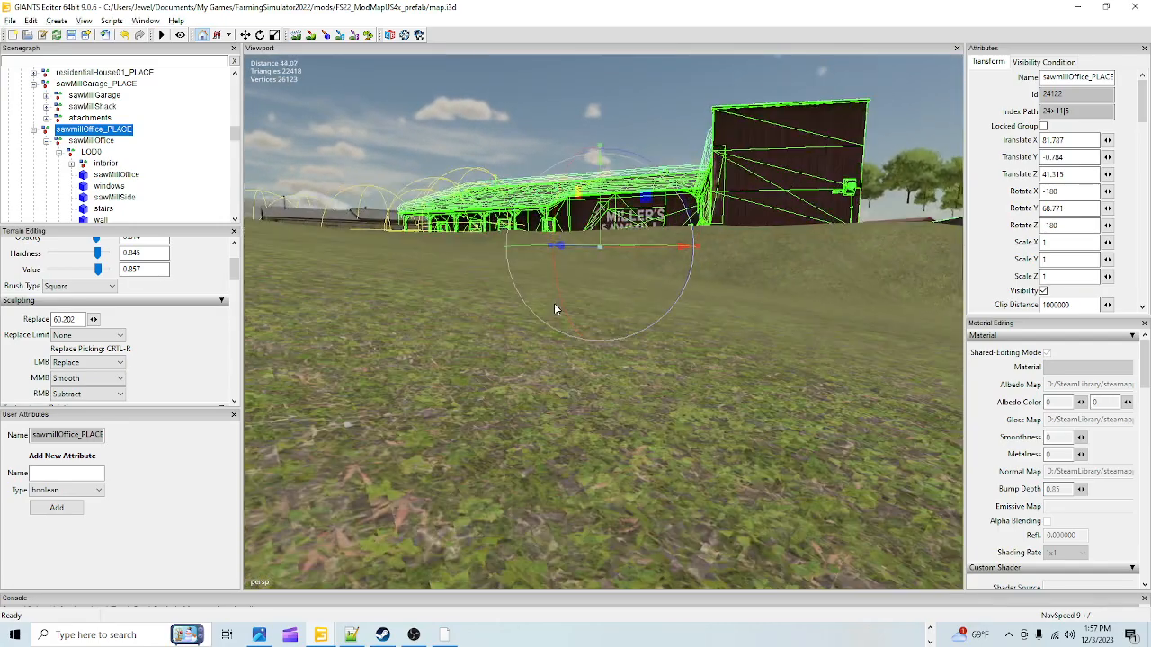
left_click_drag(536, 357, 581, 425, "alt")
scroll(587, 320, "up", 3)
scroll(575, 400, "down", 3)
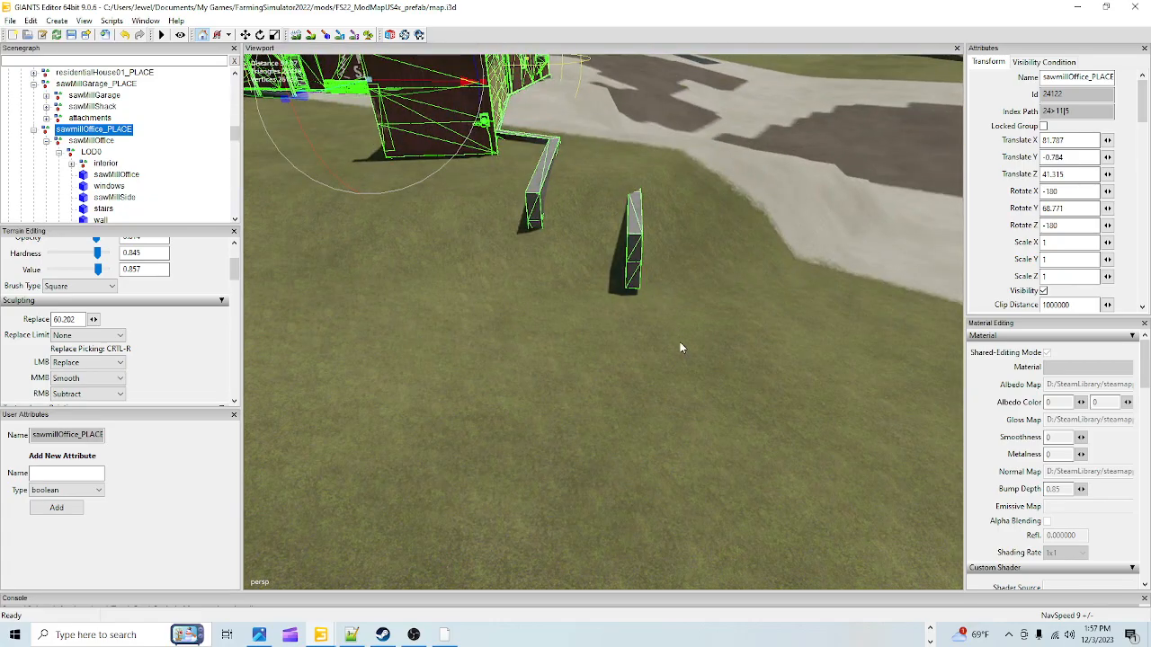
left_click_drag(652, 344, 571, 286, "alt")
scroll(668, 264, "up", 3)
scroll(571, 284, "down", 4)
left_click_drag(632, 307, 608, 418, "alt")
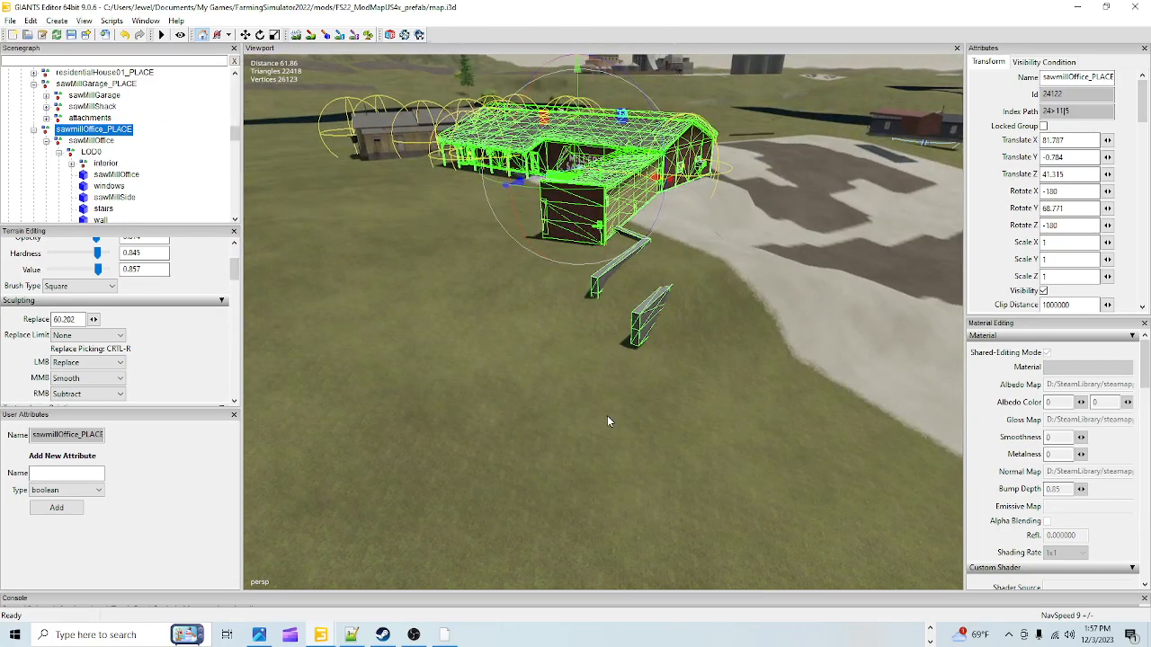
left_click(297, 37)
mouse_move(670, 313)
left_mouse_down()
mouse_move(606, 243)
mouse_move(645, 264)
mouse_move(630, 256)
left_mouse_up()
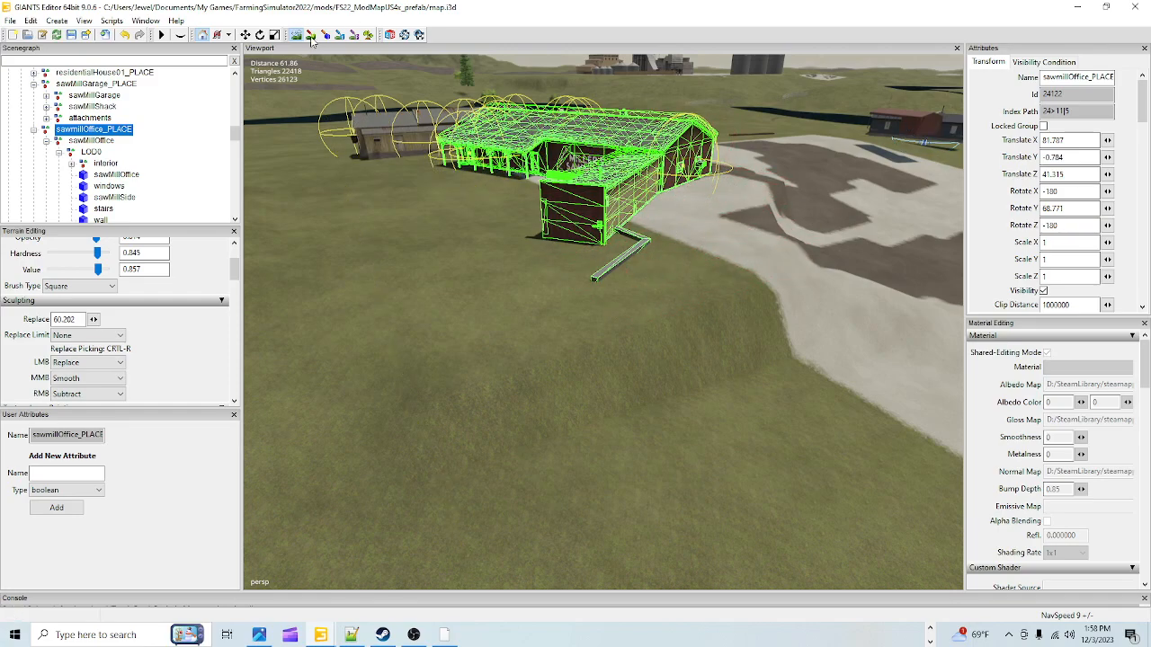
Step: Examine the levelled ground around the retaining wall, the side wing and the office's end wall
left_click_drag(351, 427, 524, 331, "alt")
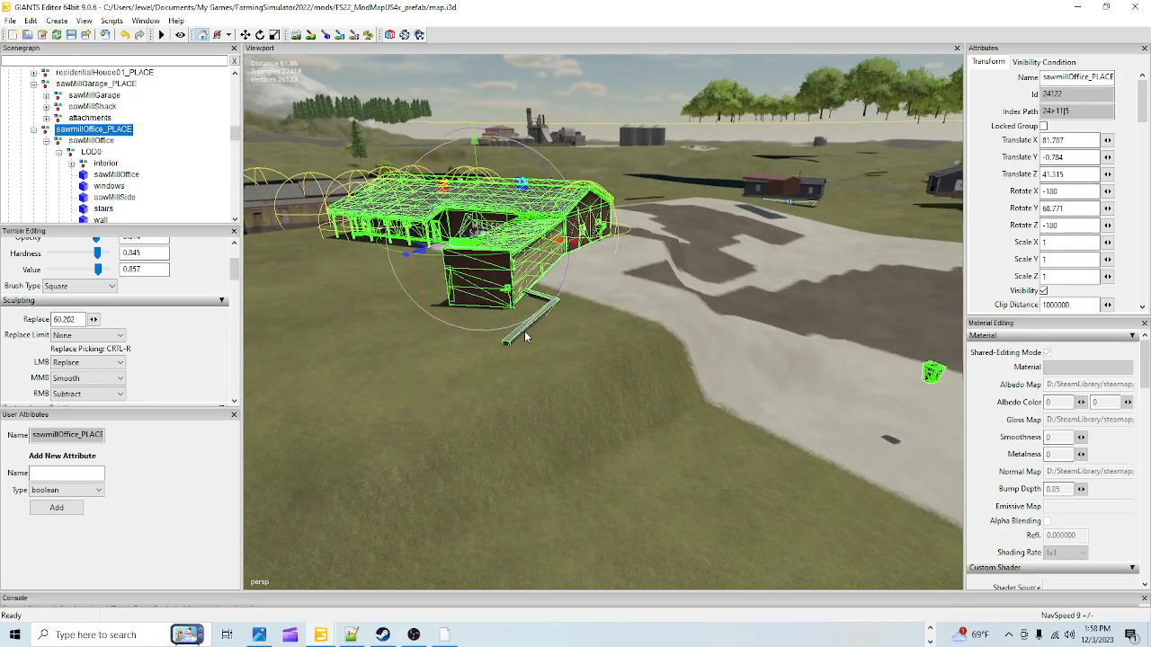
right_click_drag(532, 390, 677, 223, "alt")
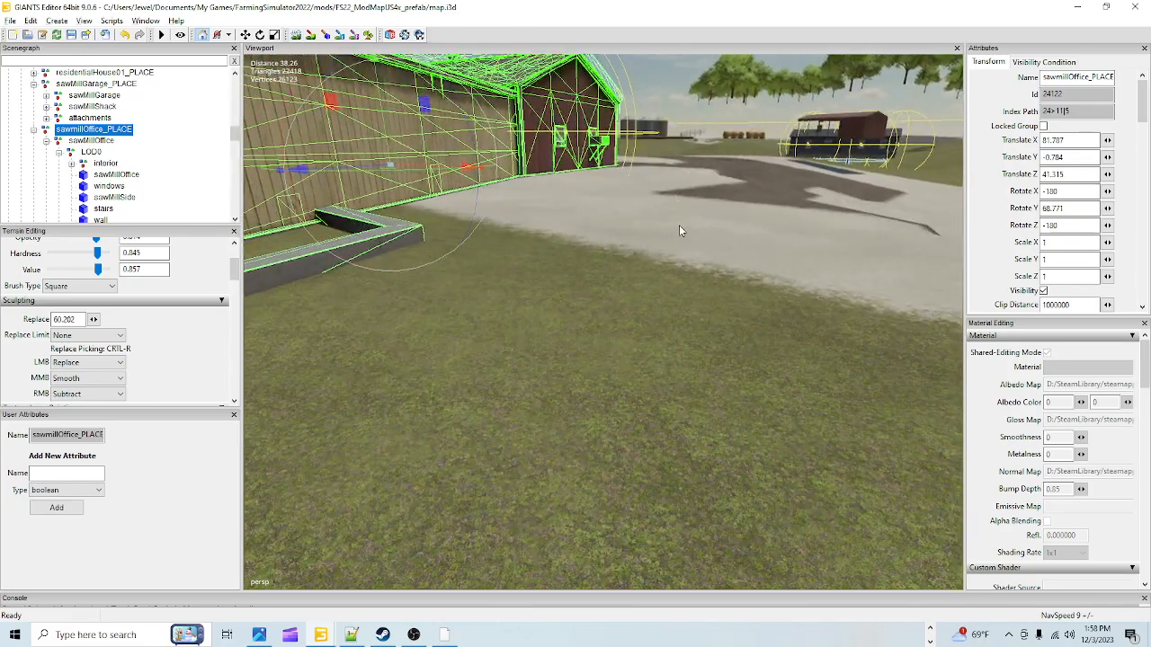
left_click_drag(678, 224, 499, 271, "alt")
right_click_drag(500, 276, 525, 393, "alt")
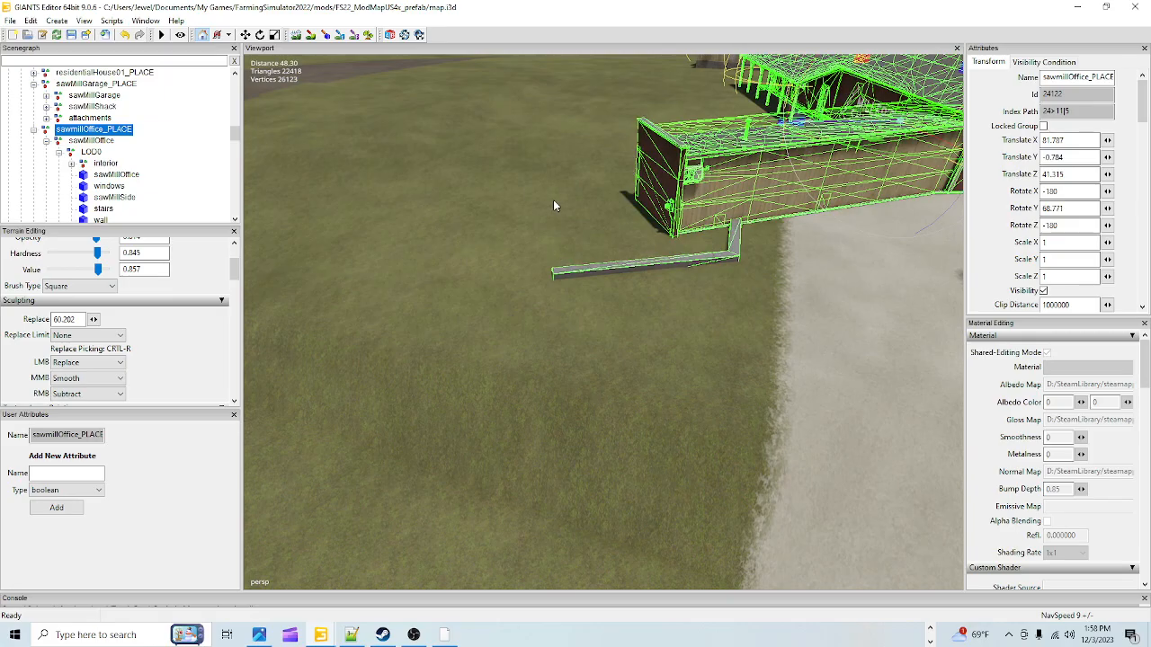
left_click_drag(610, 327, 715, 277, "alt")
right_click_drag(613, 387, 651, 227, "alt")
left_click_drag(651, 321, 778, 289, "alt")
right_click_drag(521, 399, 547, 293, "alt")
left_click_drag(684, 280, 374, 356, "alt")
right_click_drag(643, 247, 668, 349, "alt")
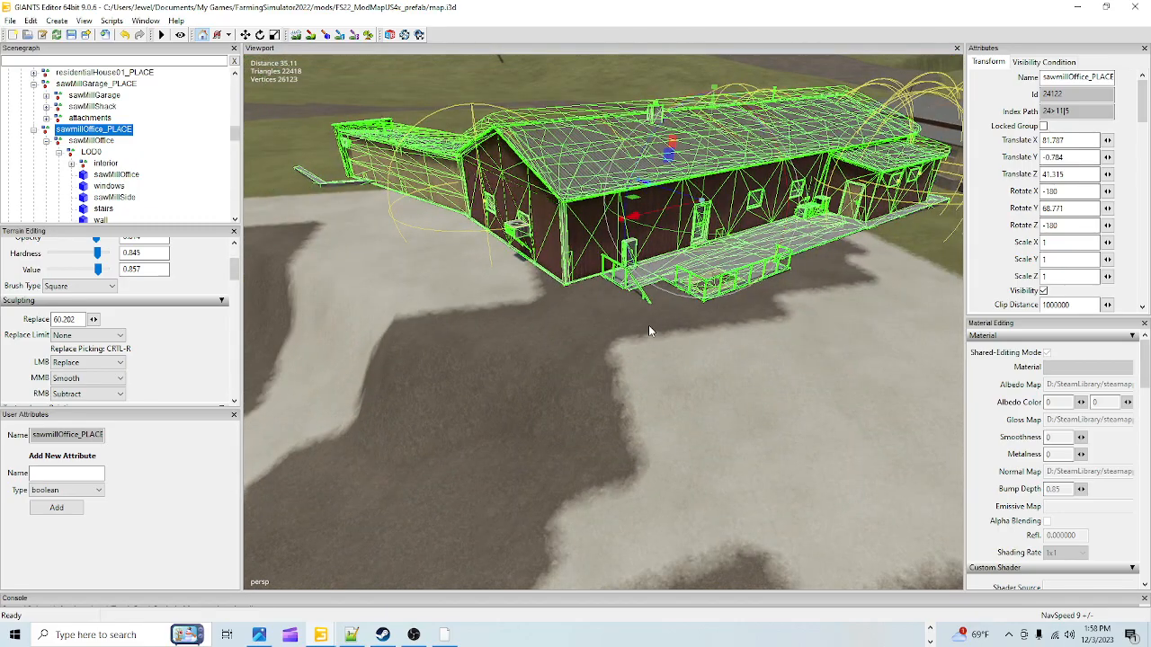
Step: Sculpt the terrain to height 60.202 around the office foundation corner facing the neighbouring building
left_click_drag(622, 323, 658, 328, "alt")
right_click_drag(658, 328, 687, 275, "alt")
left_click_drag(686, 275, 610, 278, "alt")
right_click_drag(609, 278, 519, 466, "alt")
left_click_drag(546, 371, 677, 335, "alt")
right_click_drag(676, 335, 836, 212, "alt")
left_click_drag(677, 356, 571, 387, "alt")
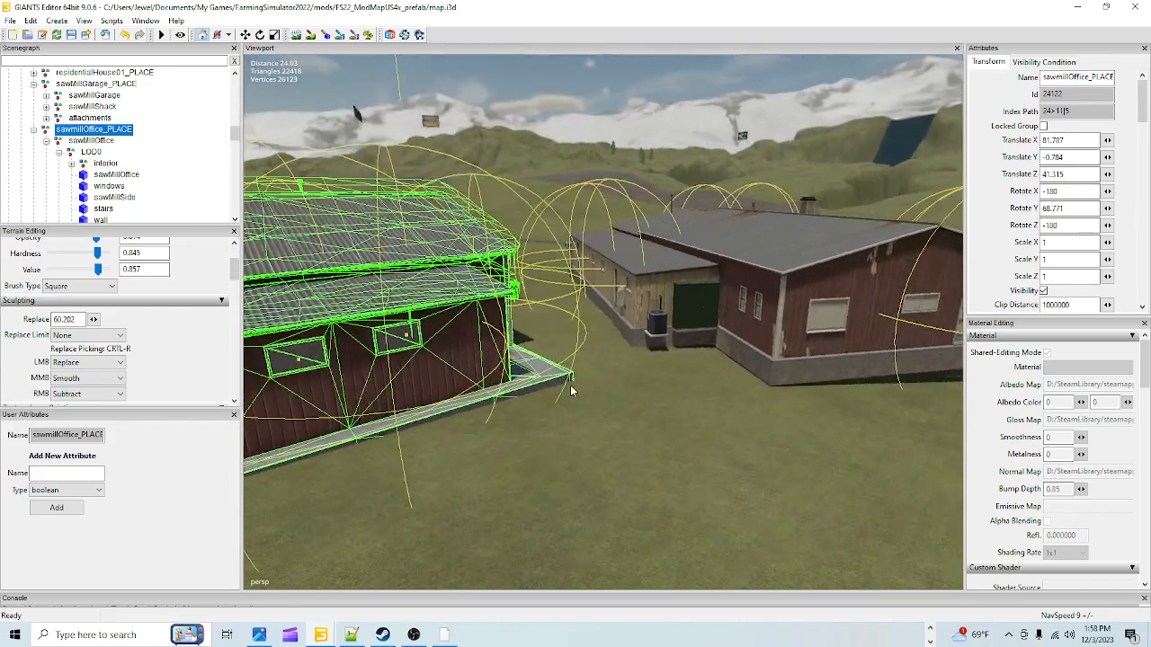
right_click_drag(572, 390, 673, 313, "alt")
left_click_drag(672, 312, 521, 354, "alt")
right_click_drag(522, 354, 554, 424, "alt")
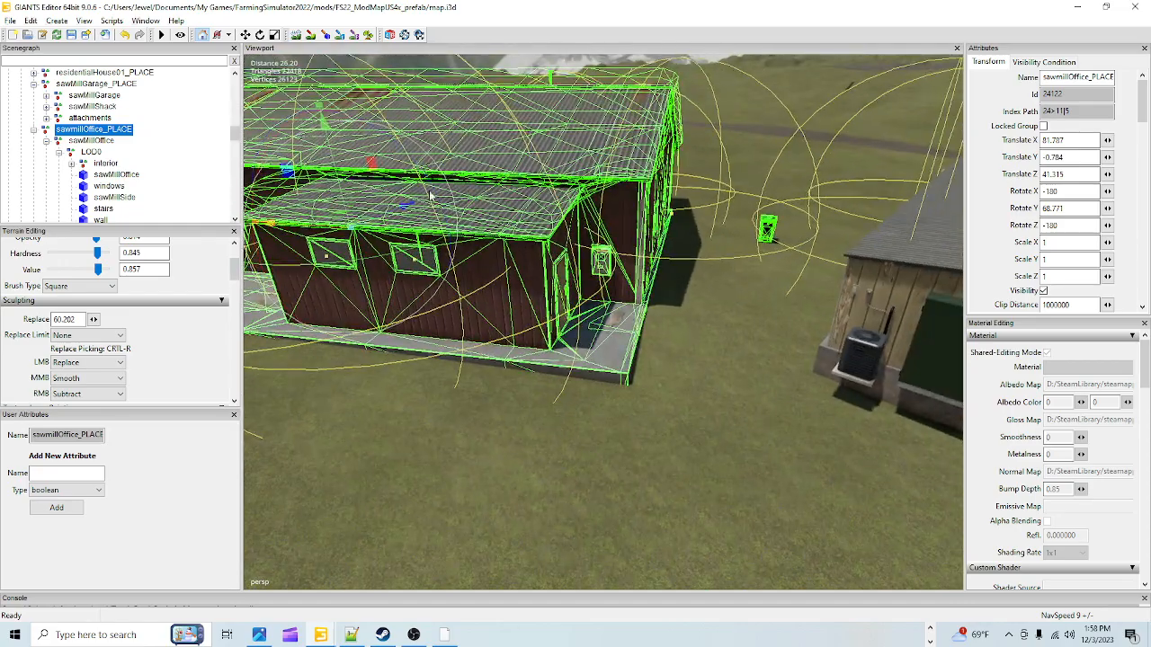
left_click(296, 35)
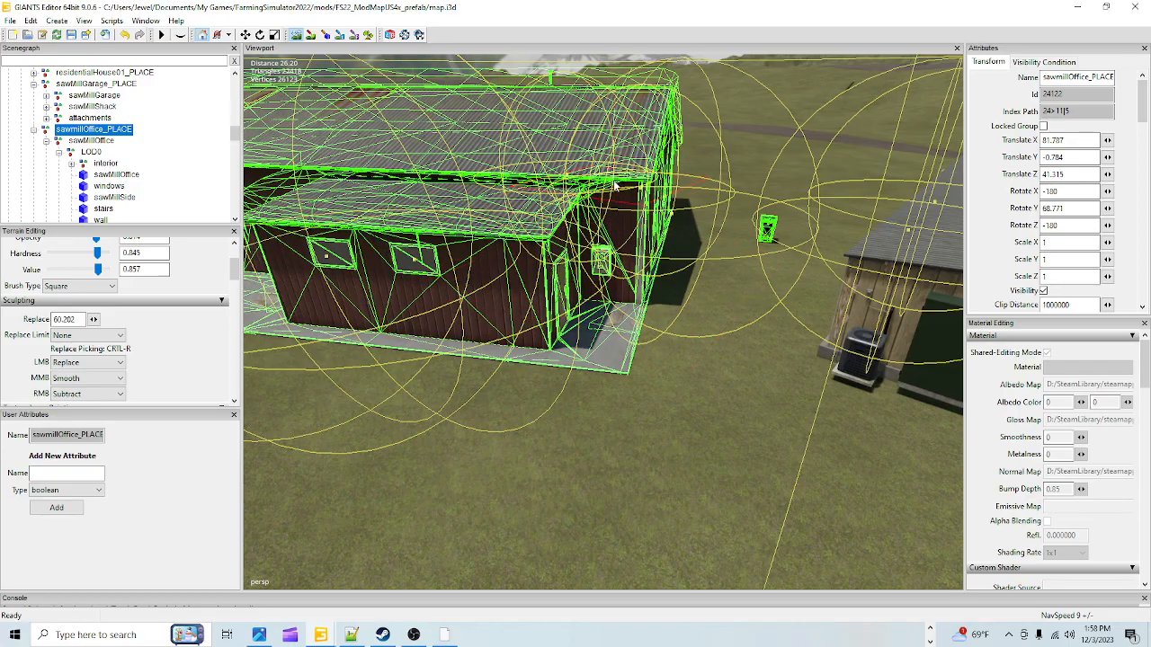
left_click(295, 37)
Step: From above, sculpt the terrain to height 60.202 beneath and around the office's footprint
mouse_move(415, 289)
left_mouse_down("alt")
mouse_move(388, 273)
mouse_move(673, 282)
mouse_move(628, 340)
left_mouse_up("alt")
scroll(538, 407, "down", 5)
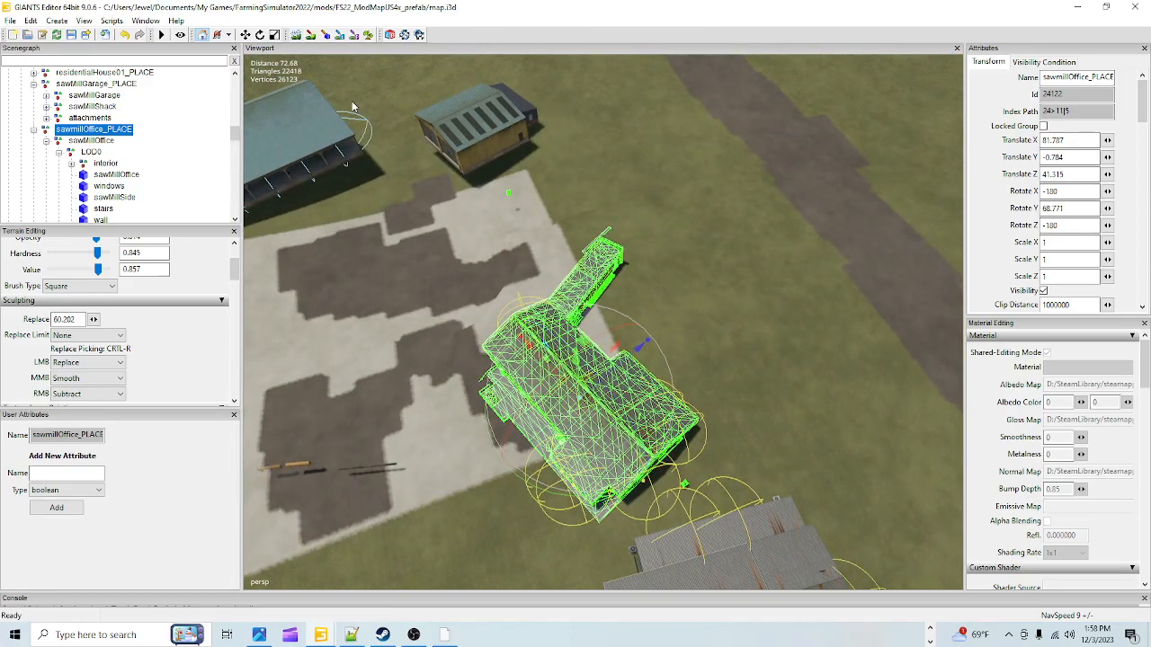
left_click(297, 36)
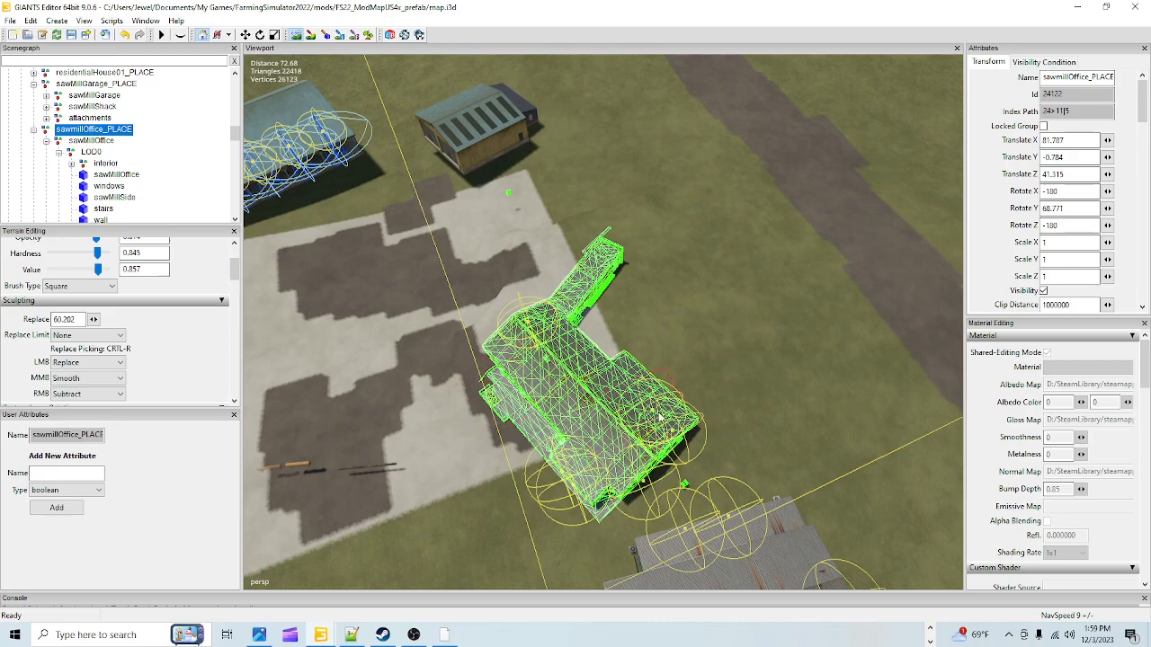
left_click(299, 39)
Step: Sculpt the paved yard beyond the office's end wall to height 60.202, out to the grass edge
left_click_drag(414, 306, 493, 291, "alt")
scroll(833, 177, "up", 4)
left_click_drag(507, 401, 470, 436, "alt")
scroll(530, 364, "up", 3)
scroll(533, 367, "up", 4)
scroll(548, 391, "down", 6)
left_click_drag(548, 390, 519, 438, "alt")
scroll(726, 365, "up", 3)
scroll(687, 309, "up", 3)
scroll(513, 376, "down", 3)
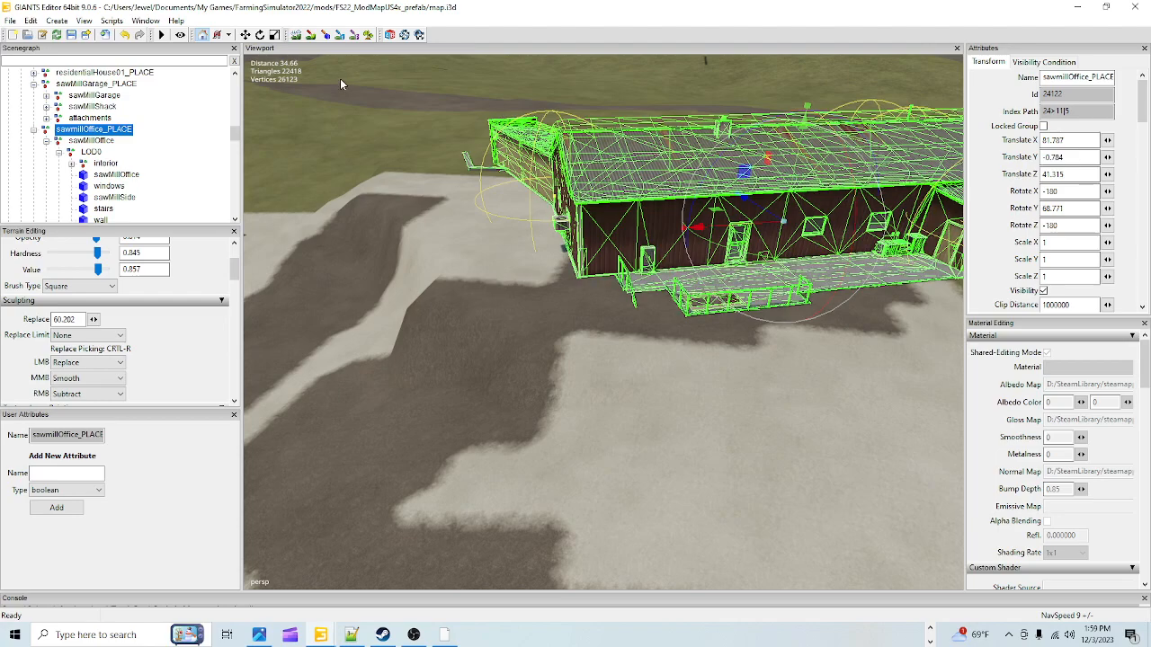
left_click(401, 214)
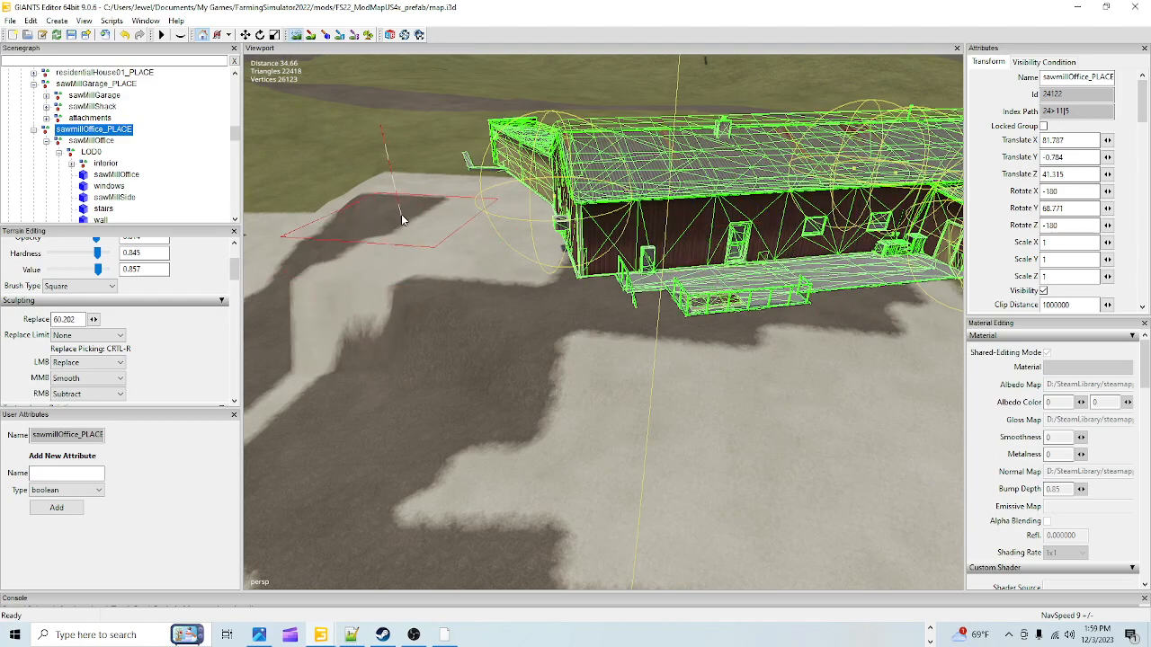
mouse_move(391, 176)
left_mouse_down()
mouse_move(381, 166)
mouse_move(357, 311)
mouse_move(370, 412)
mouse_move(368, 167)
left_mouse_up()
mouse_move(375, 326)
left_mouse_down()
mouse_move(364, 408)
mouse_move(376, 206)
left_mouse_up()
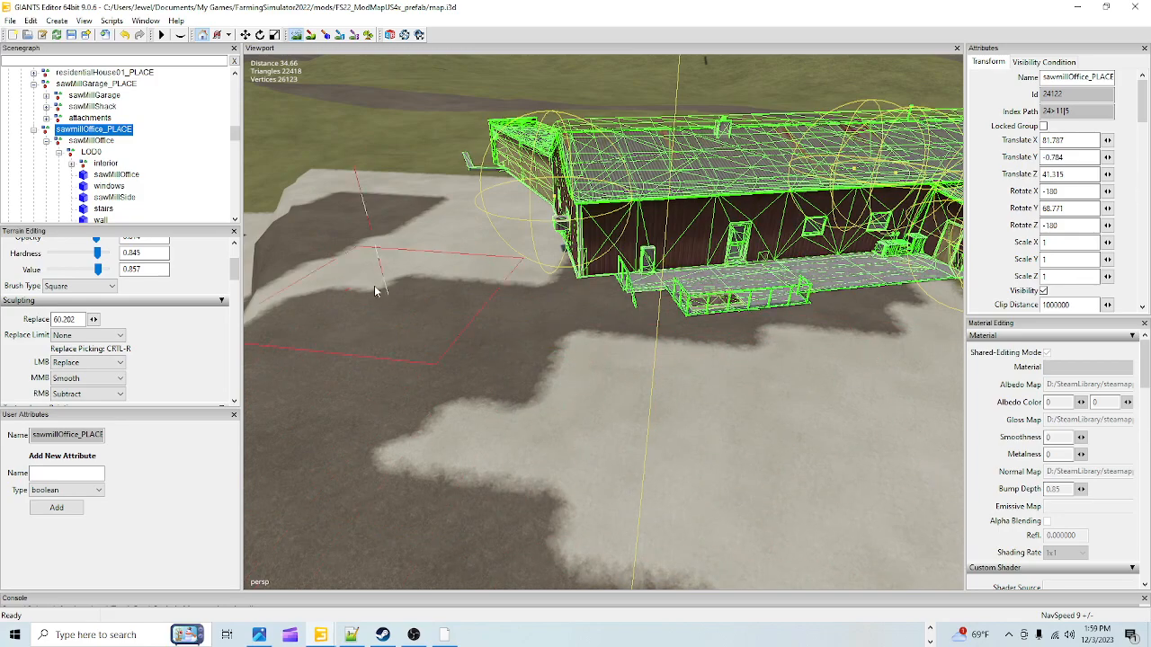
Step: Set the primary sculpting mode to Subtract and the brush to opacity 0.314, hardness 0.345 and value 0.284
left_click(99, 365)
left_click(94, 395)
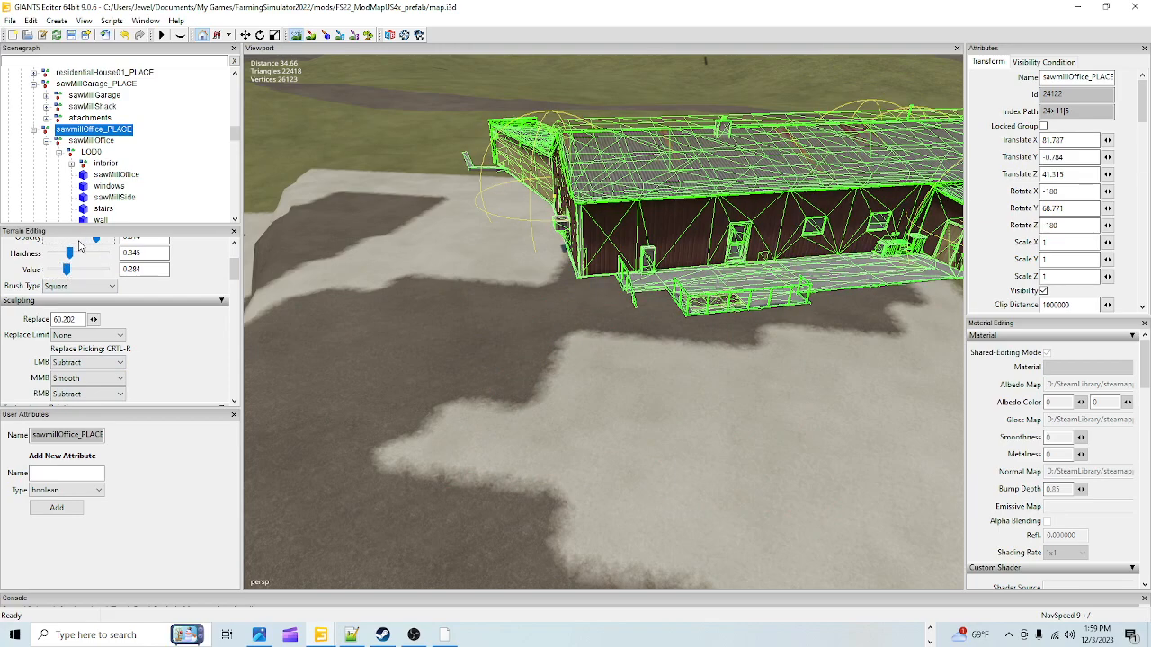
scroll(195, 299, "up", 2)
left_click(95, 275)
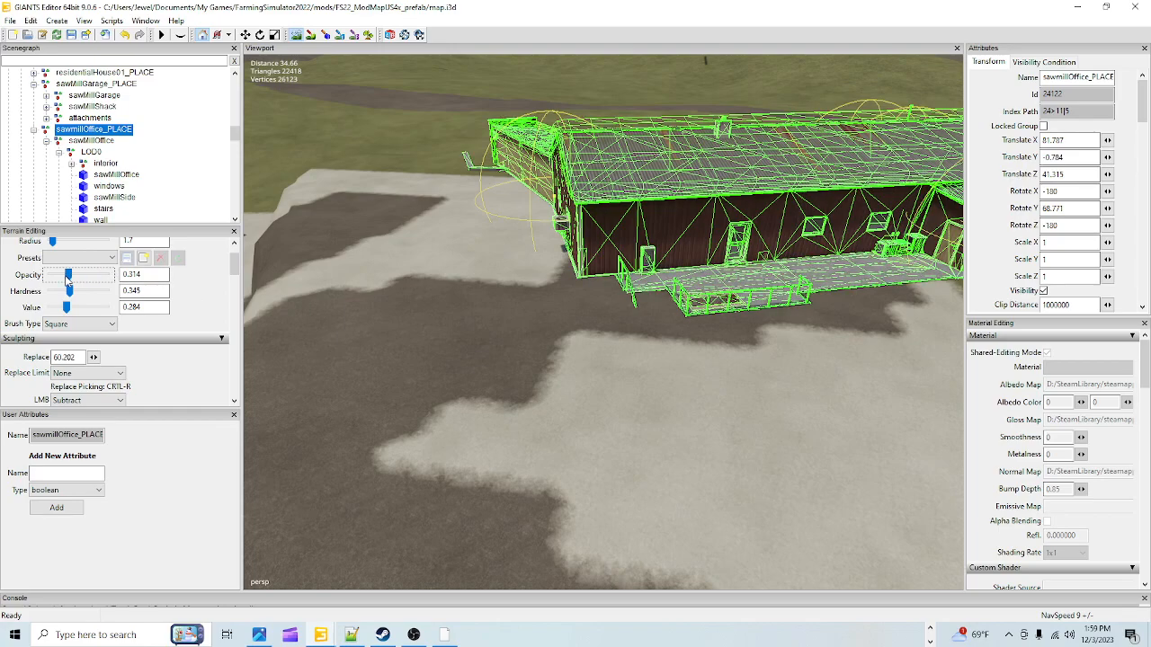
Step: Lower the terrain around the office's porch stairs with a brush radius of 2.45
scroll(601, 376, "up", 3)
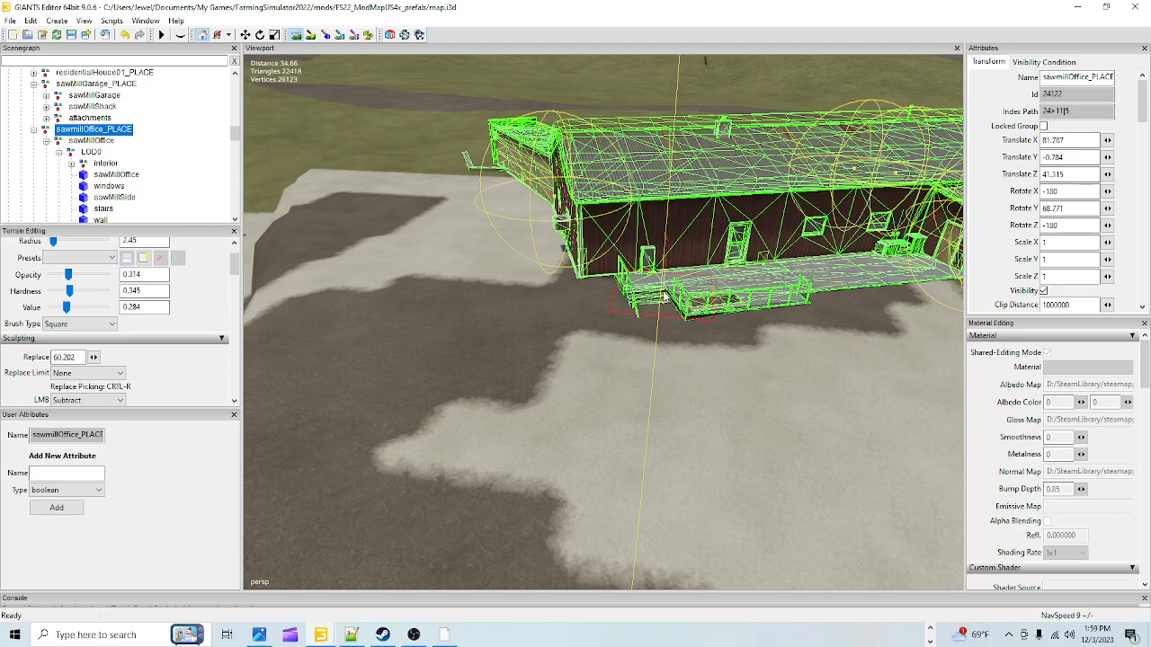
left_click_drag(633, 319, 695, 326)
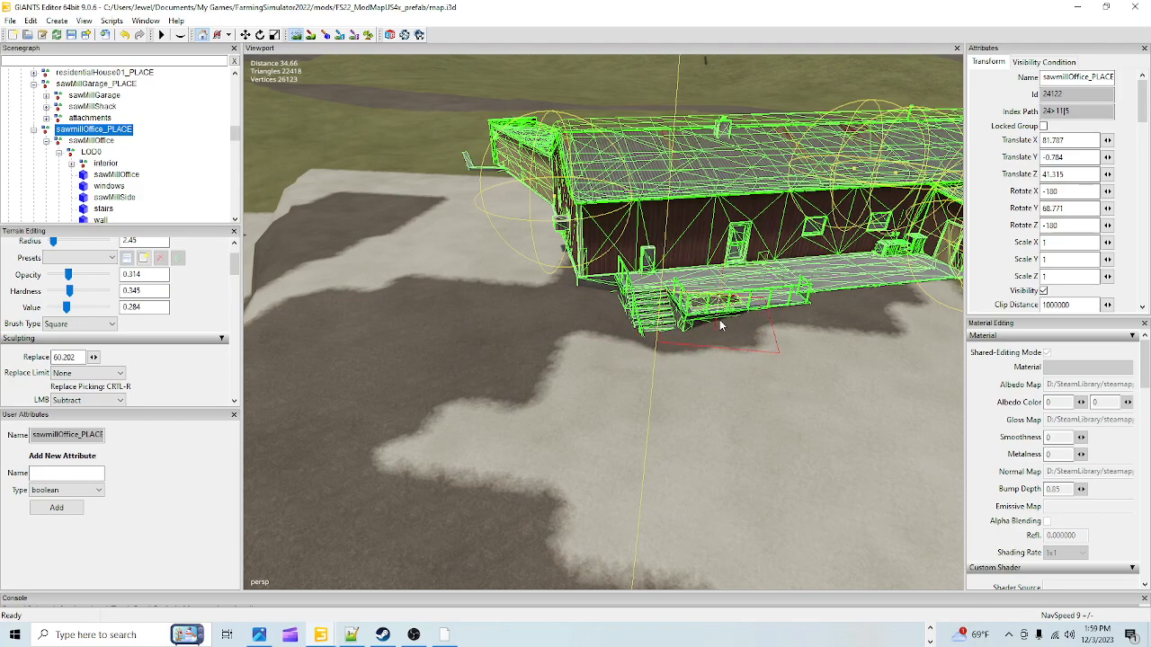
left_click(296, 36)
Step: Examine the porch stairs, the foundation and the railed deck against the lowered ground
scroll(683, 318, "up", 3)
scroll(611, 392, "down", 2)
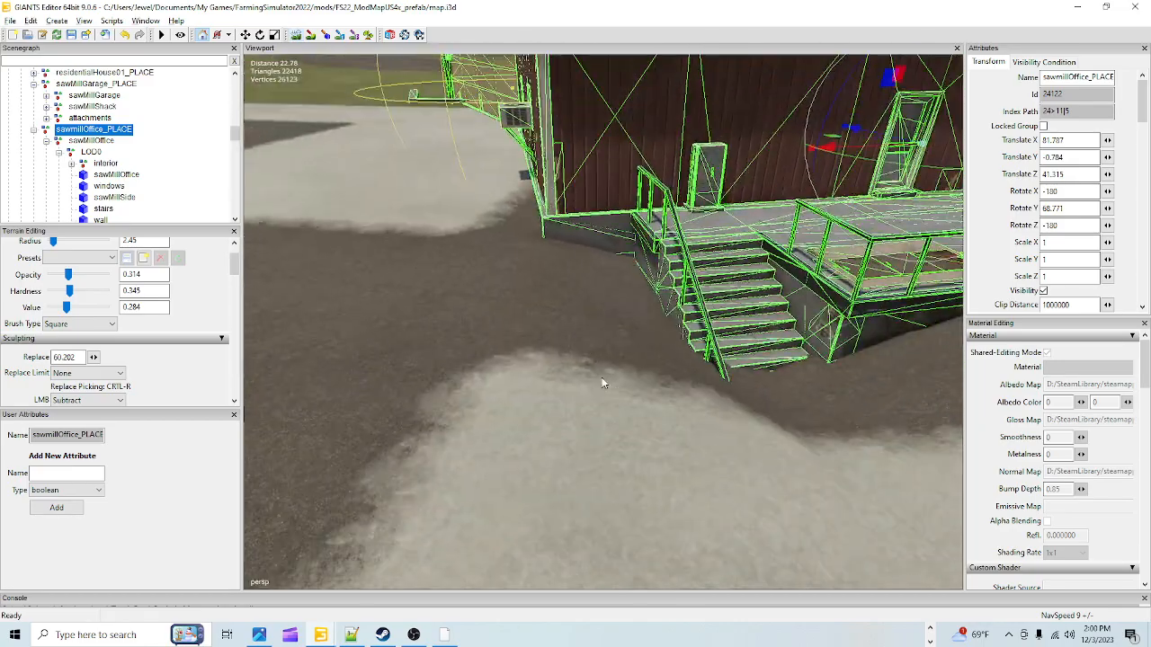
middle_click_drag(612, 392, 635, 403, "alt")
scroll(701, 336, "up", 1)
scroll(702, 336, "up", 1)
left_click_drag(689, 333, 603, 286, "alt")
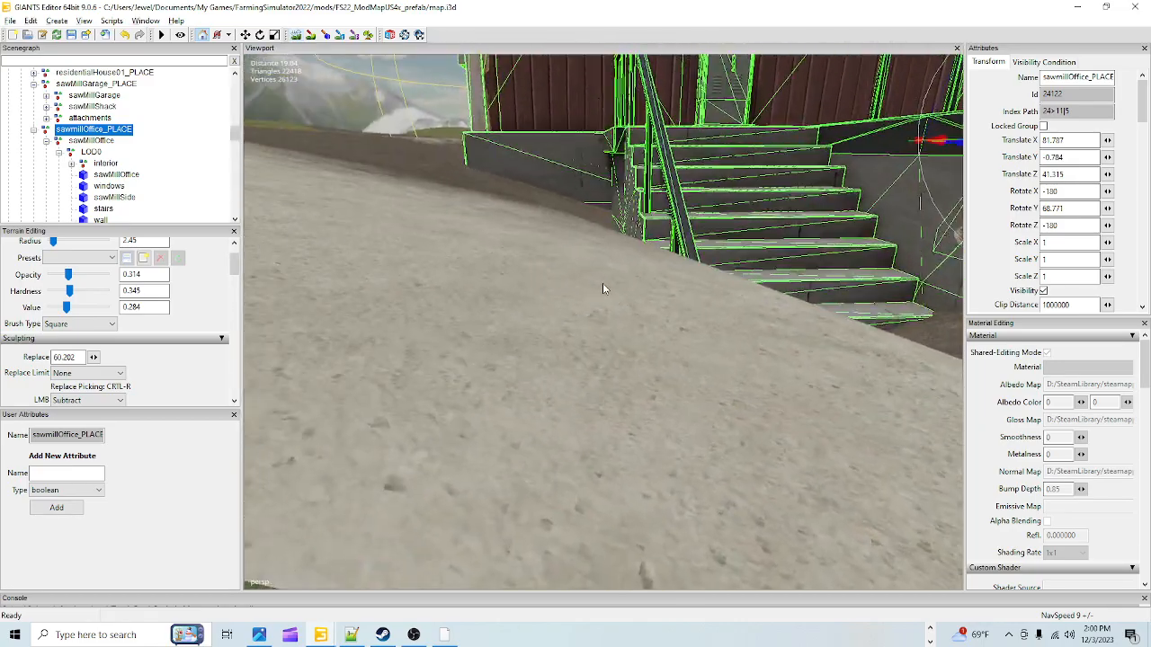
scroll(576, 342, "down", 3)
left_click_drag(609, 418, 651, 406, "alt")
scroll(652, 410, "up", 5)
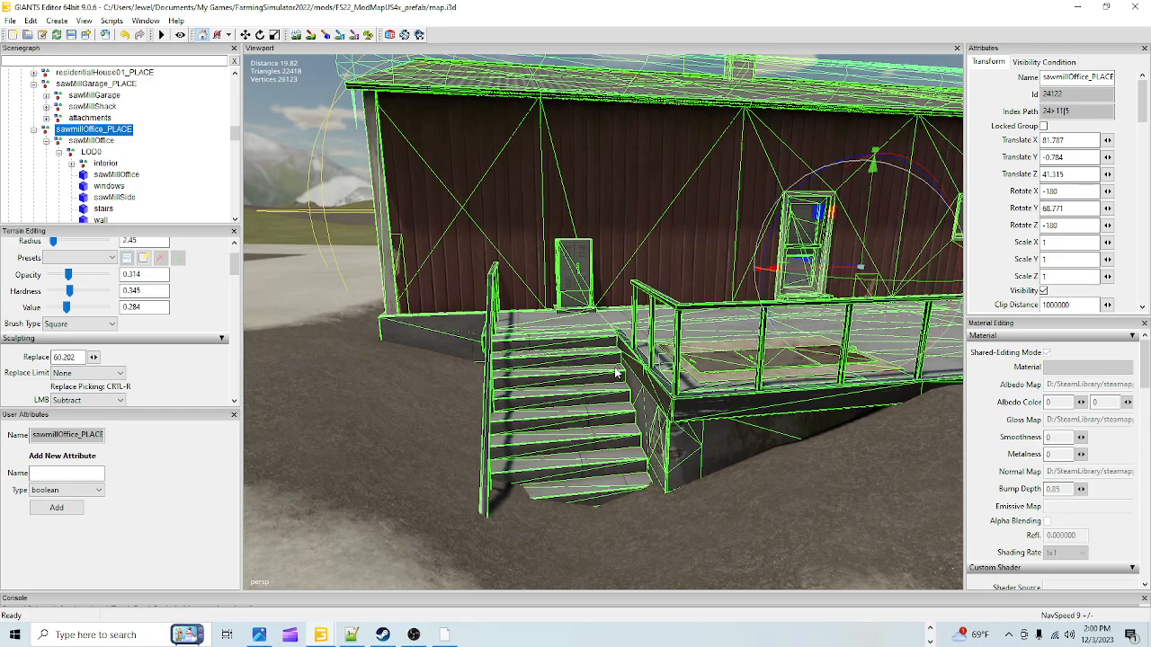
left_click_drag(566, 385, 673, 394, "alt")
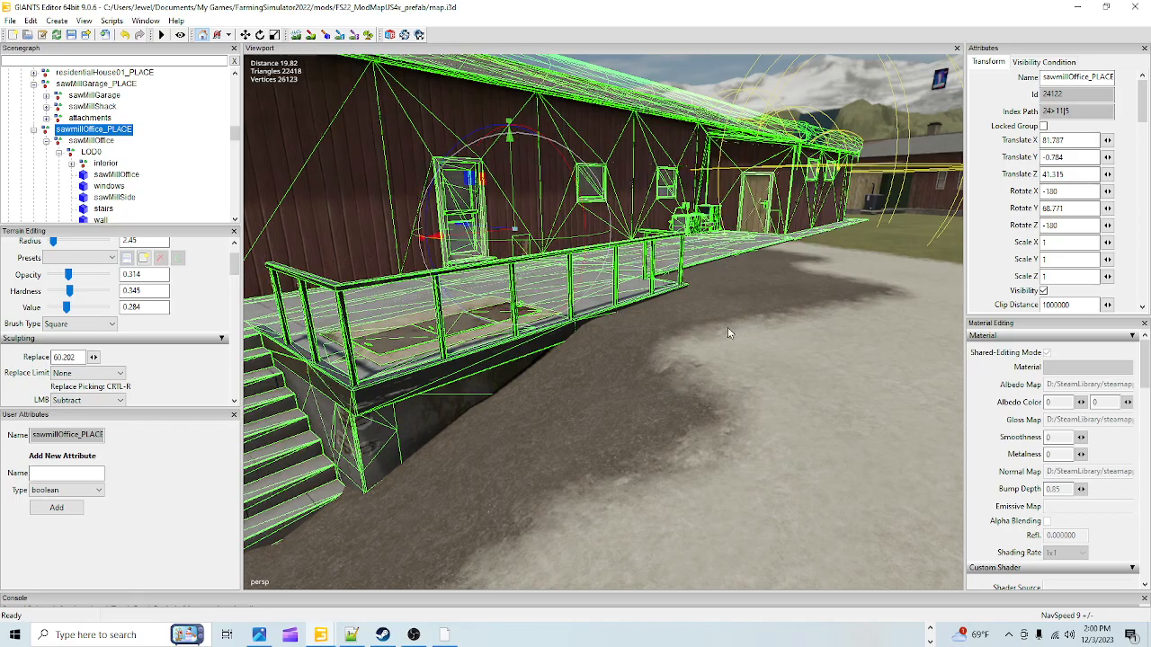
left_click_drag(736, 326, 662, 358, "alt")
right_click_drag(669, 343, 645, 398, "alt")
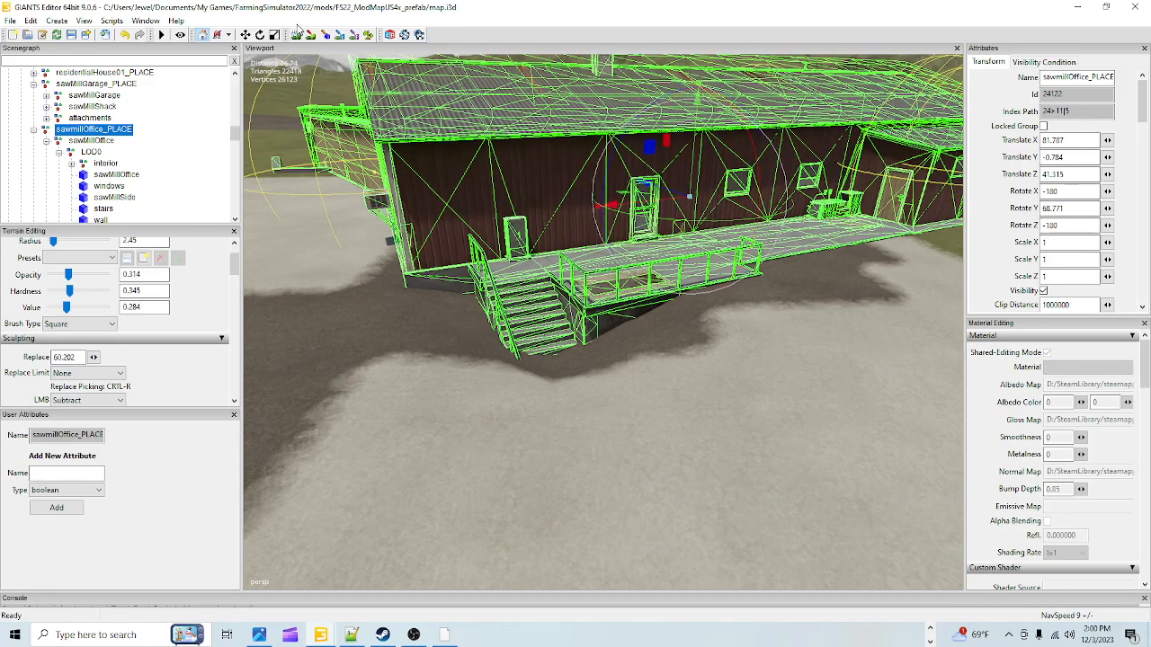
Step: Undo the last terrain lowering at the stairs and lower the ground by the office corner with a 4.45 radius brush
left_click(124, 35)
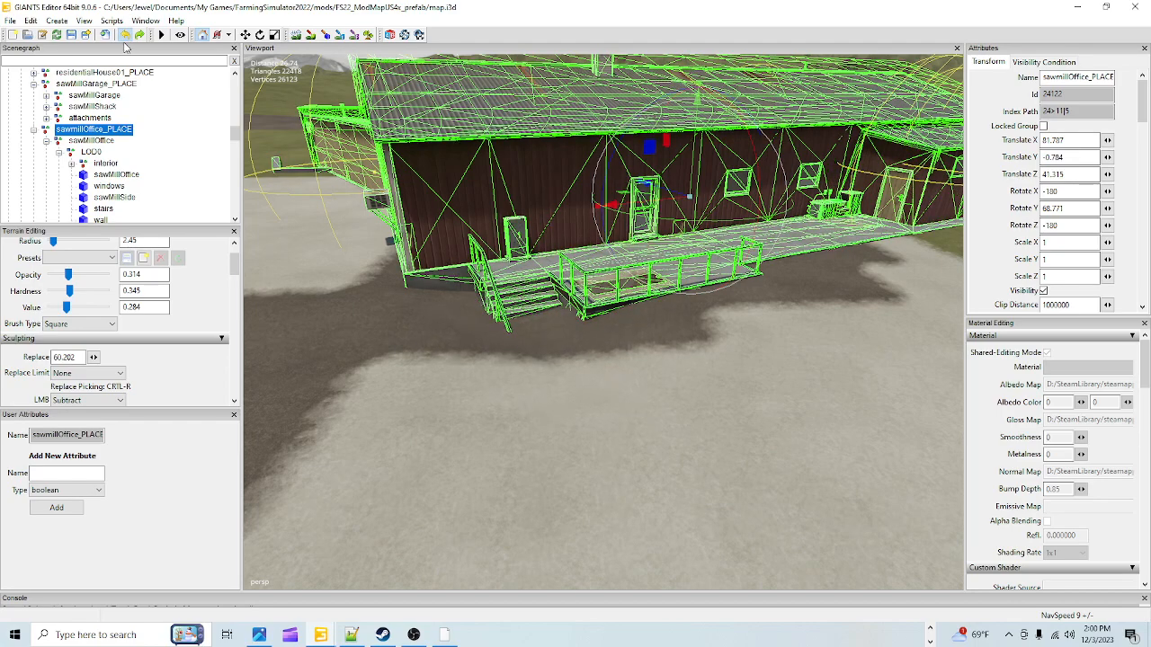
left_click(296, 36)
scroll(451, 321, "up", 2)
left_click(451, 321)
Step: Set the primary sculpting mode to Replace and sculpt the ground in front of the porch to height 60.202
left_click(93, 401)
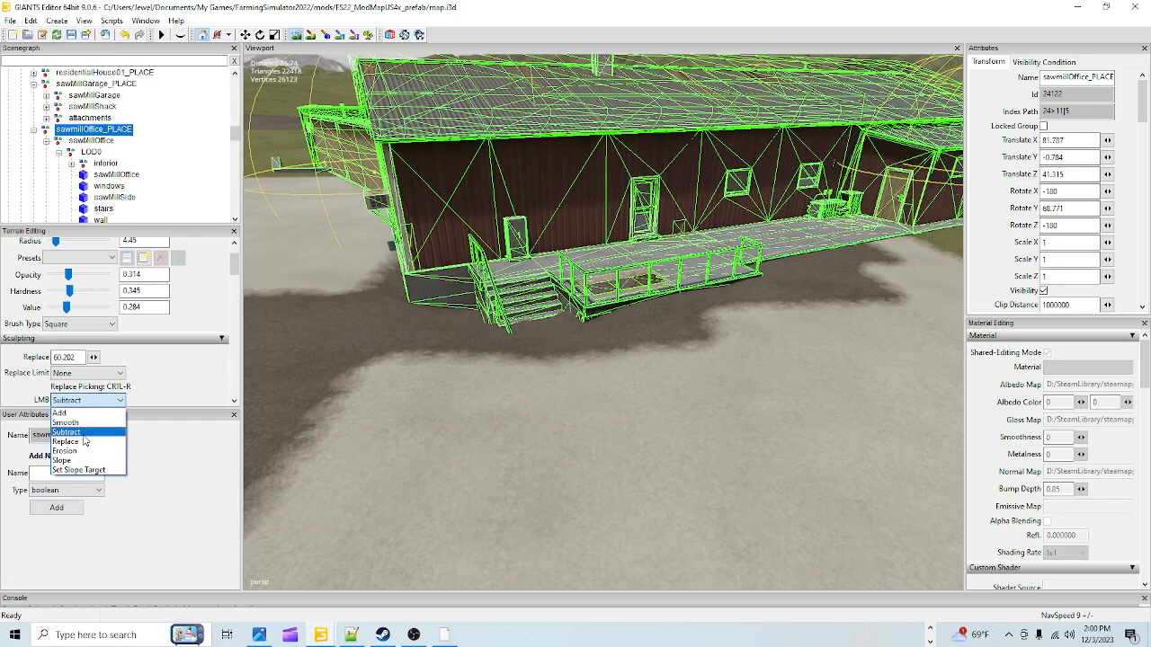
left_click(83, 443)
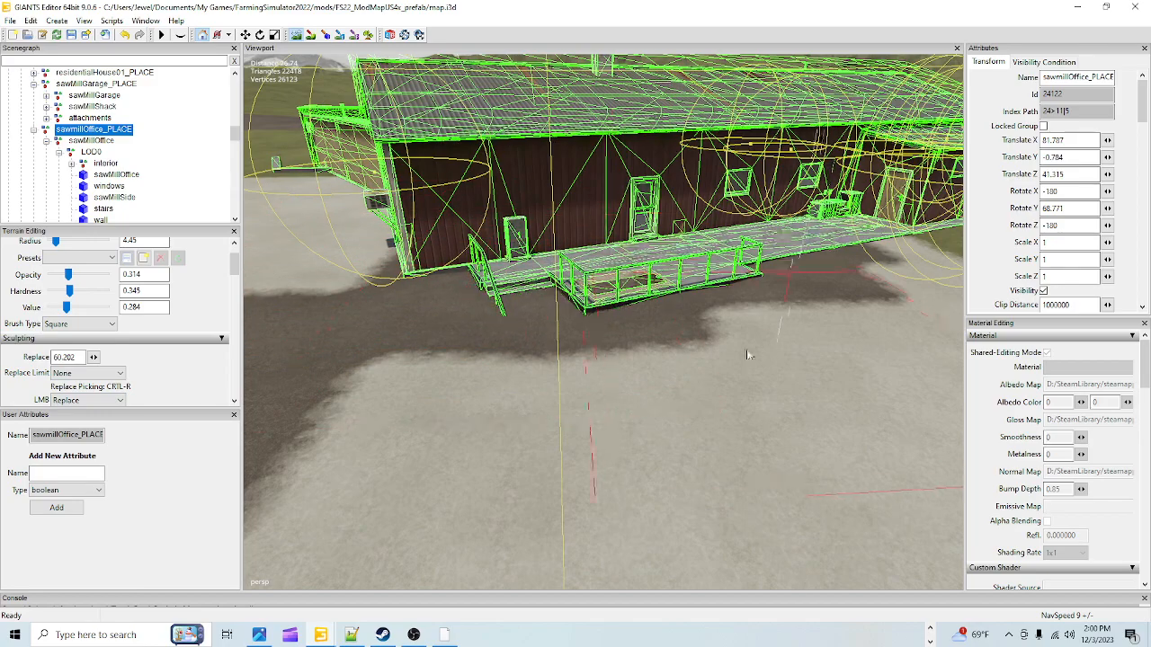
scroll(580, 301, "up", 5)
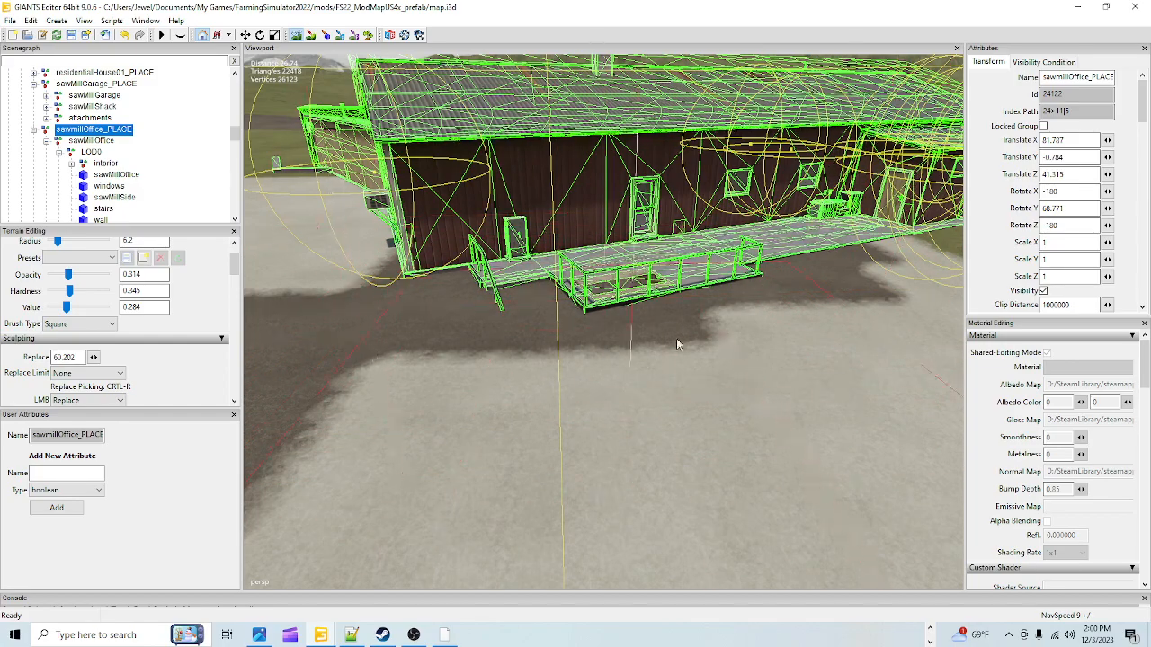
left_click(180, 35)
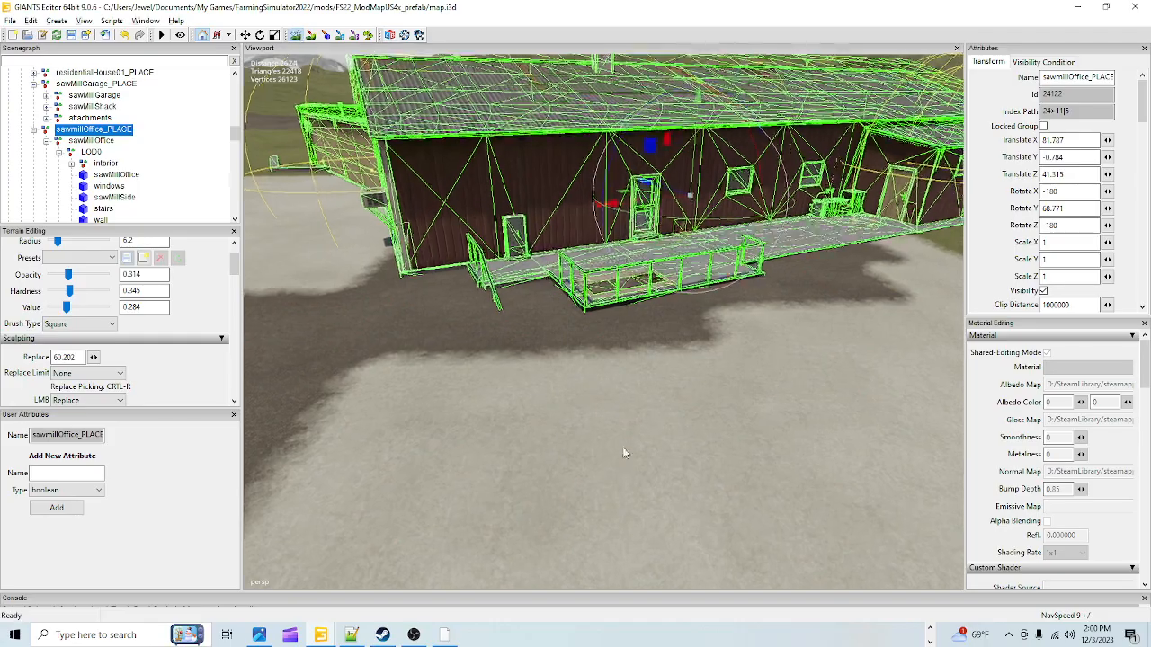
Step: Pick a replace height of 60.184 from the ground beside the far end of the porch
scroll(646, 346, "up", 5)
left_click_drag(646, 345, 635, 252, "alt")
scroll(722, 361, "down", 1)
scroll(536, 381, "up", 3)
scroll(604, 392, "up", 3)
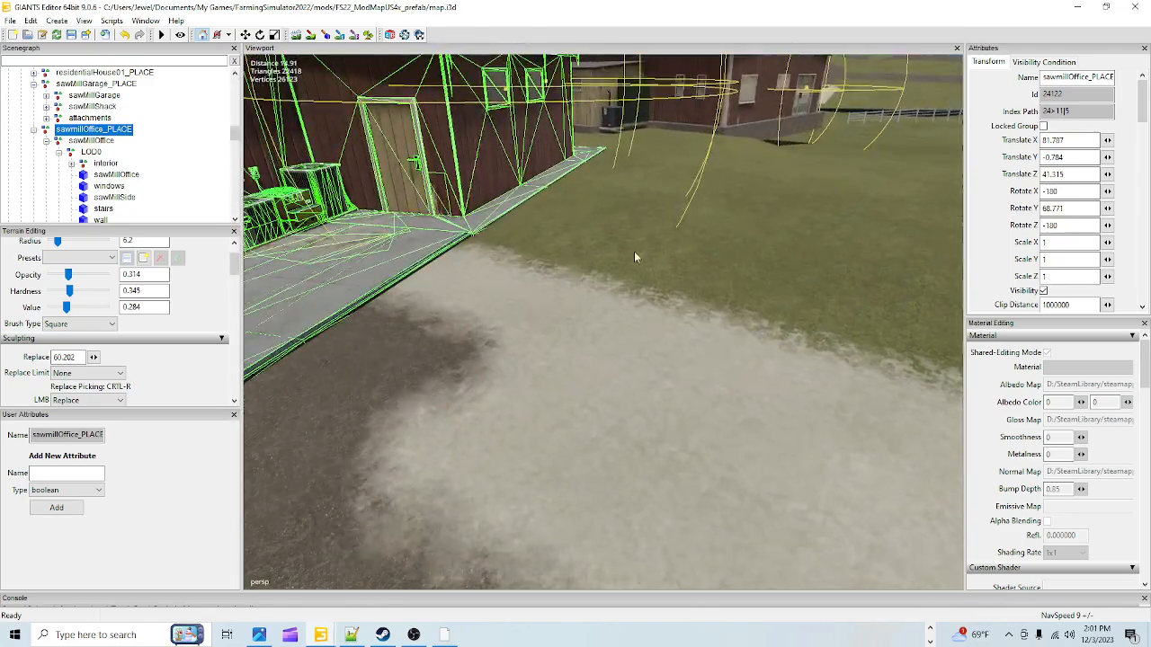
left_click(297, 41)
key("ctrl+r")
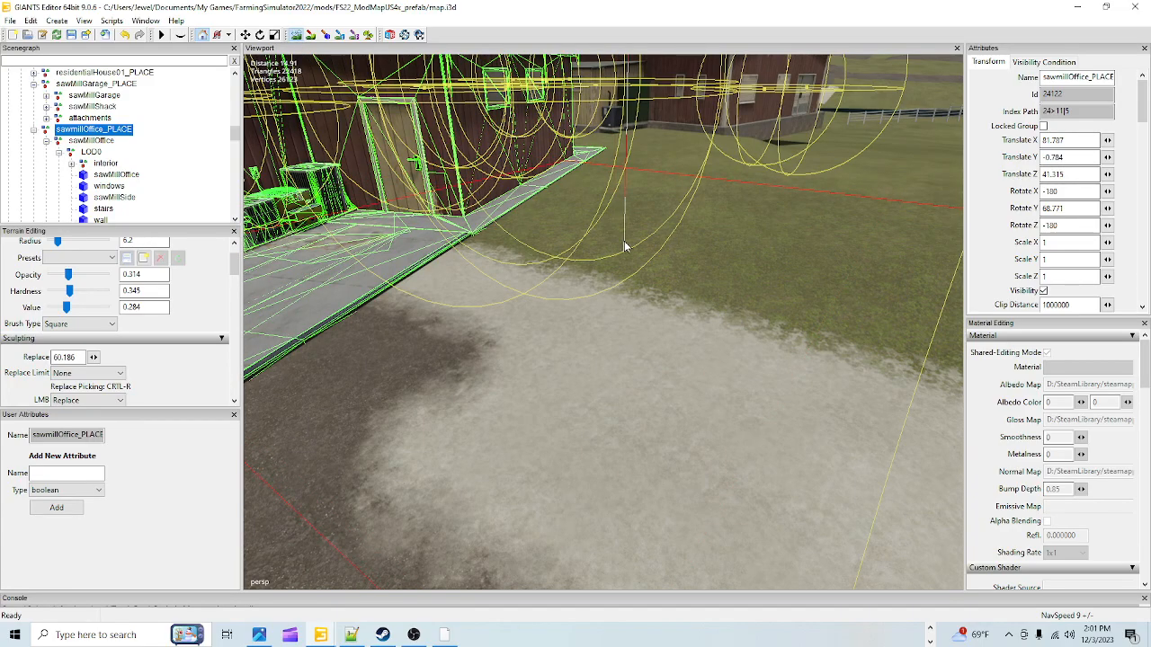
left_click(300, 39)
Step: Sculpt the terrain to height 60.184 along the railed porch deck and check the ground at the stairs
left_click_drag(909, 449, 639, 442, "alt")
scroll(639, 436, "down", 3)
scroll(639, 436, "down", 2)
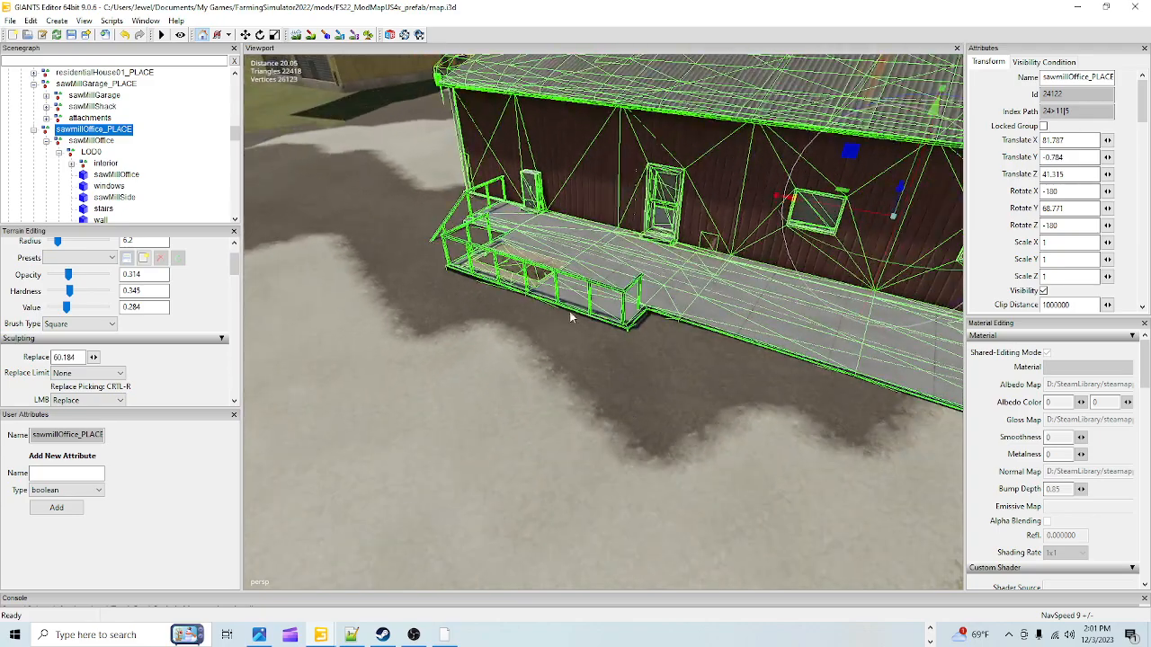
left_click(300, 38)
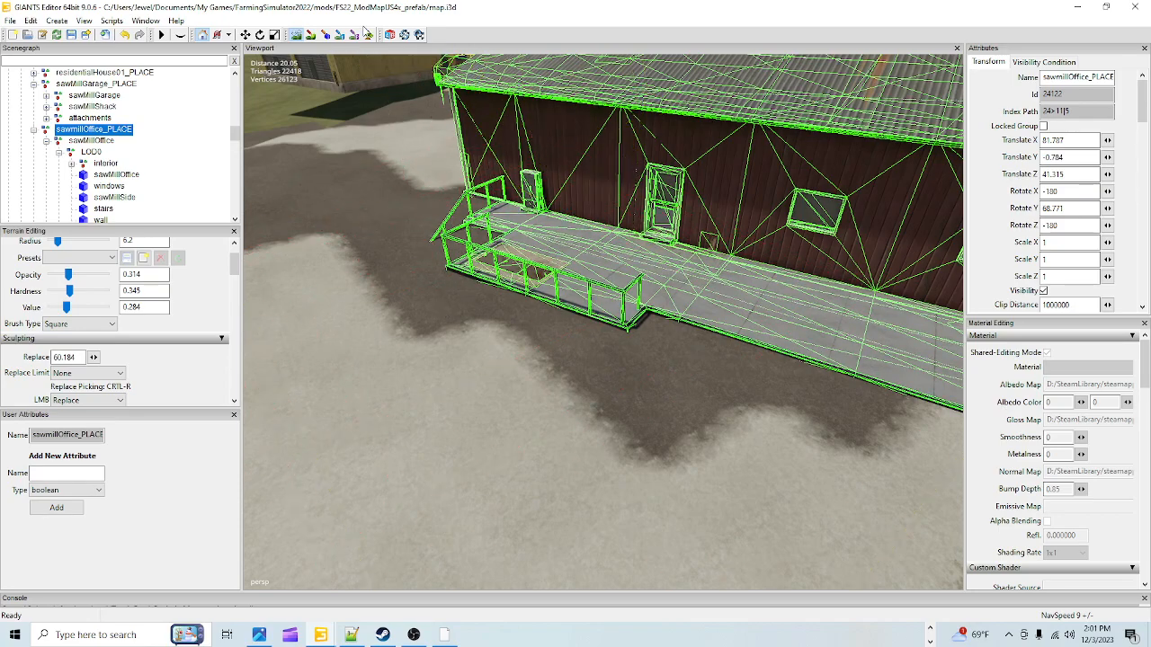
left_click(296, 35)
left_click_drag(623, 405, 554, 398, "alt")
scroll(606, 290, "up", 4)
scroll(613, 342, "down", 2)
left_click_drag(612, 342, 689, 314, "alt")
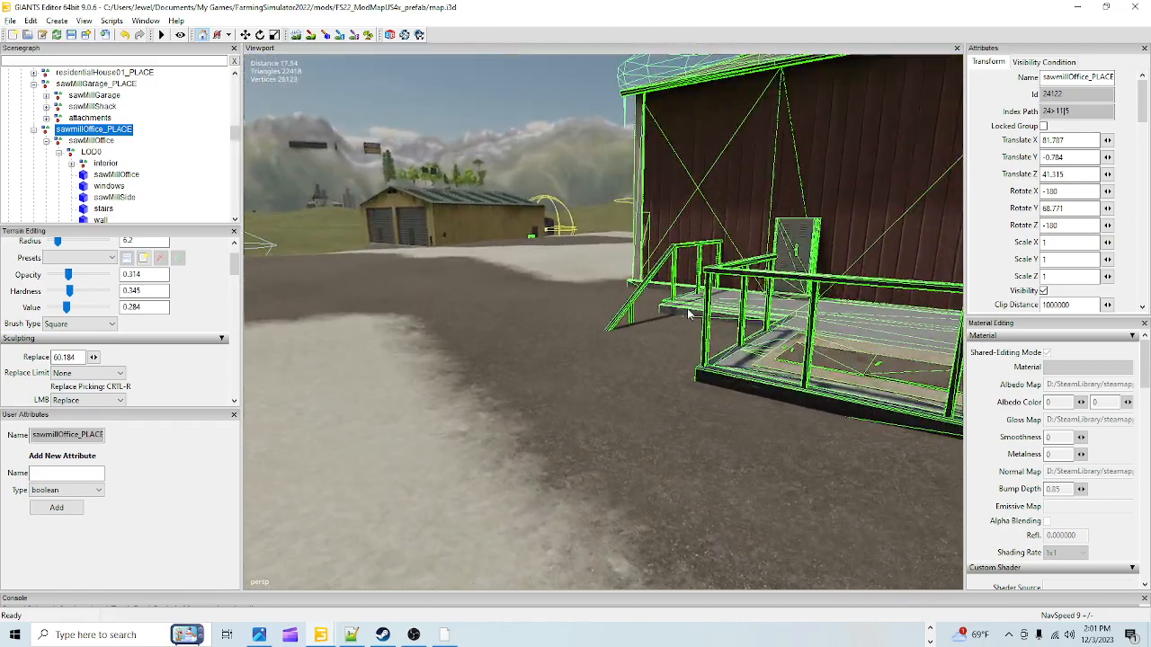
Step: Examine how the terrain meets the porch, stairs and far deck end along the office front
scroll(605, 348, "up", 2)
scroll(669, 331, "up", 4)
scroll(605, 379, "down", 4)
left_click_drag(606, 379, 760, 378, "alt")
scroll(759, 380, "down", 3)
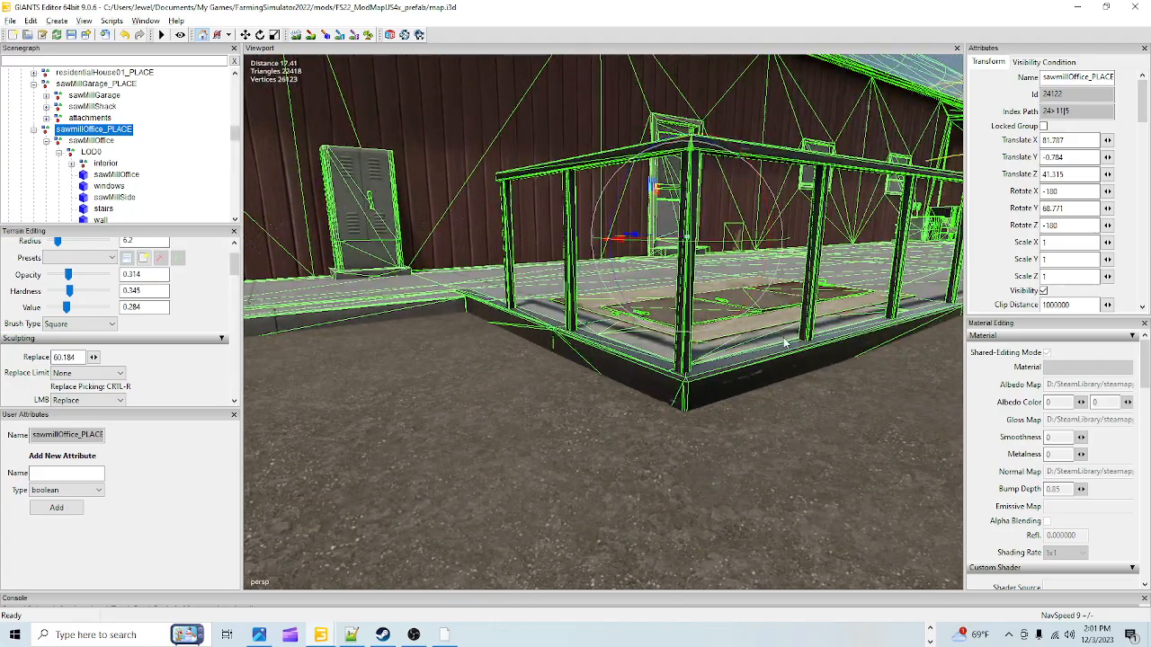
scroll(739, 387, "down", 3)
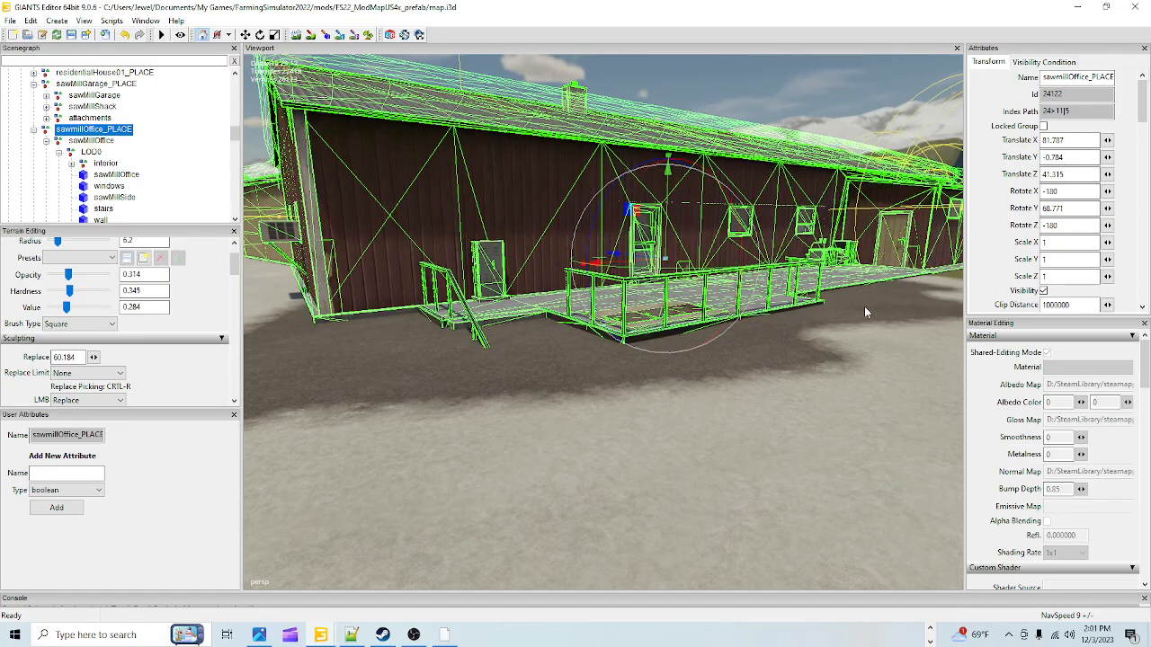
left_click_drag(866, 312, 533, 411, "alt")
scroll(611, 380, "up", 5)
left_click_drag(638, 371, 663, 372, "alt")
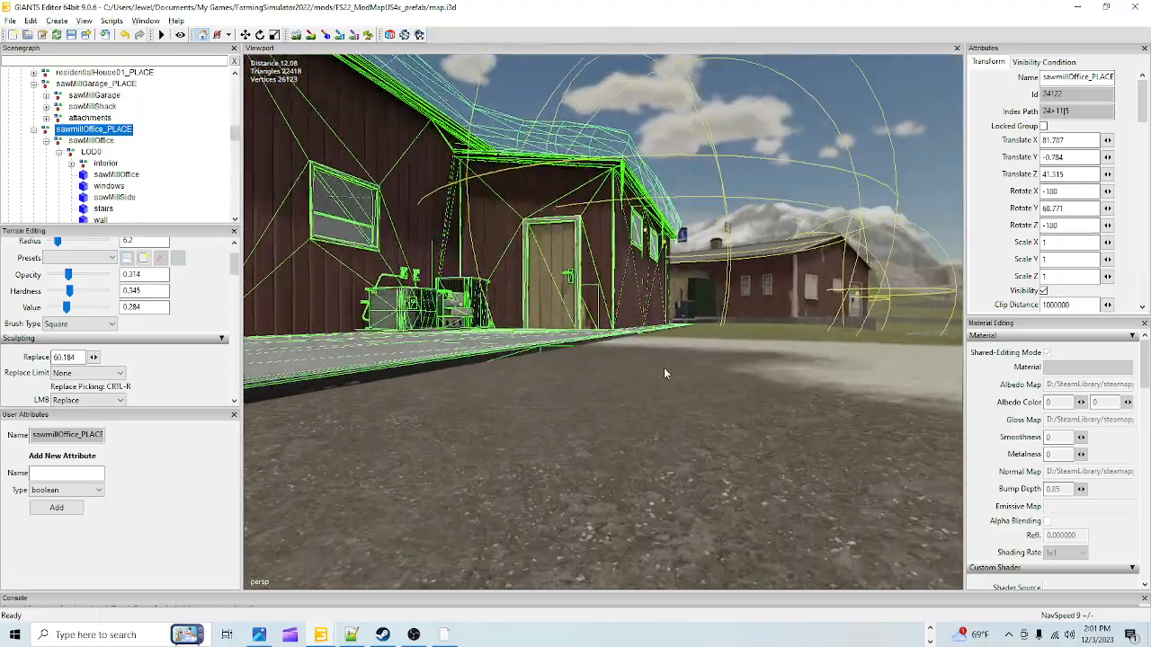
scroll(693, 359, "up", 4)
scroll(694, 359, "up", 1)
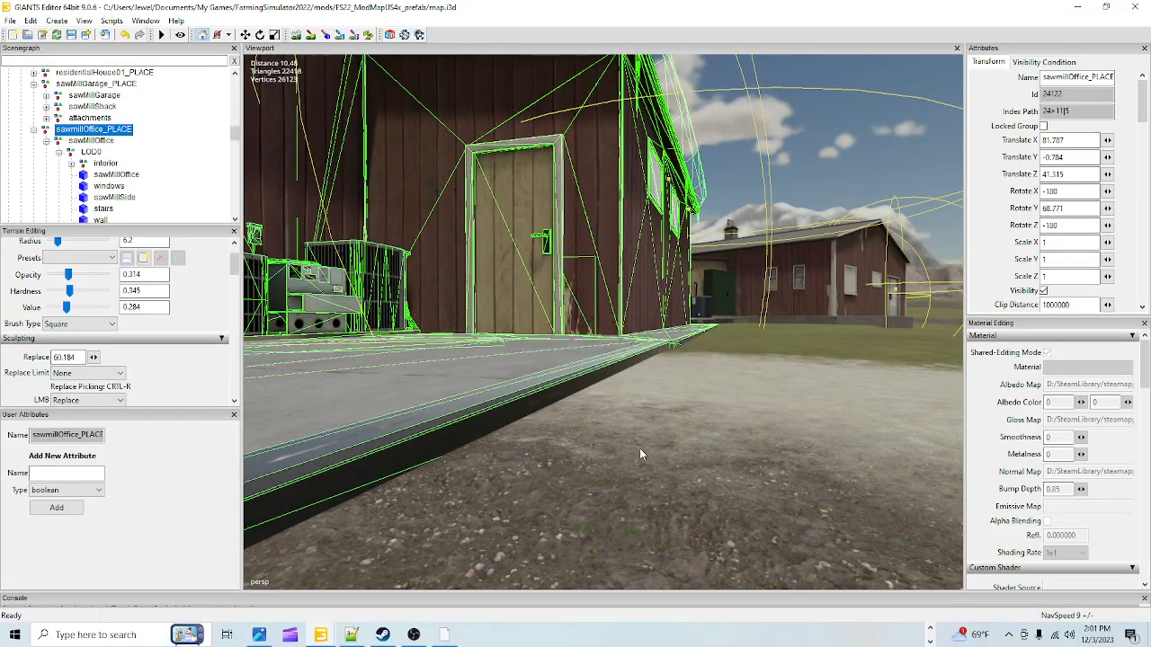
scroll(645, 407, "down", 8)
mouse_move(646, 407)
left_mouse_down("alt")
mouse_move(691, 365)
mouse_move(639, 346)
mouse_move(641, 406)
left_mouse_up("alt")
scroll(639, 346, "up", 6)
scroll(604, 484, "down", 8)
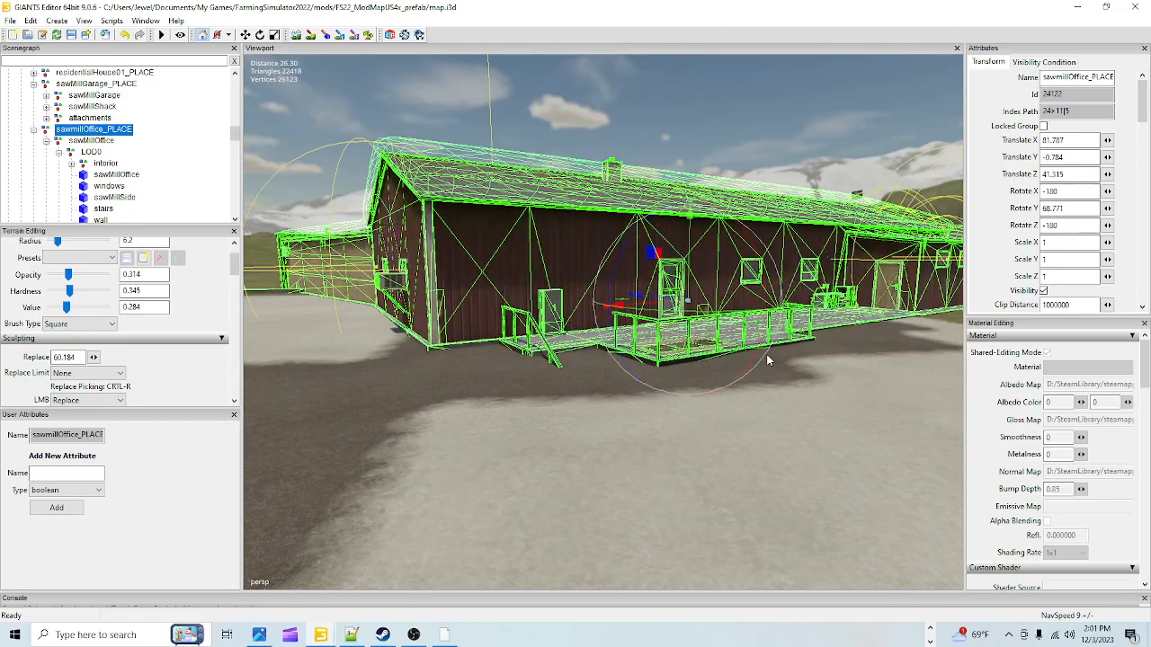
scroll(767, 360, "up", 5)
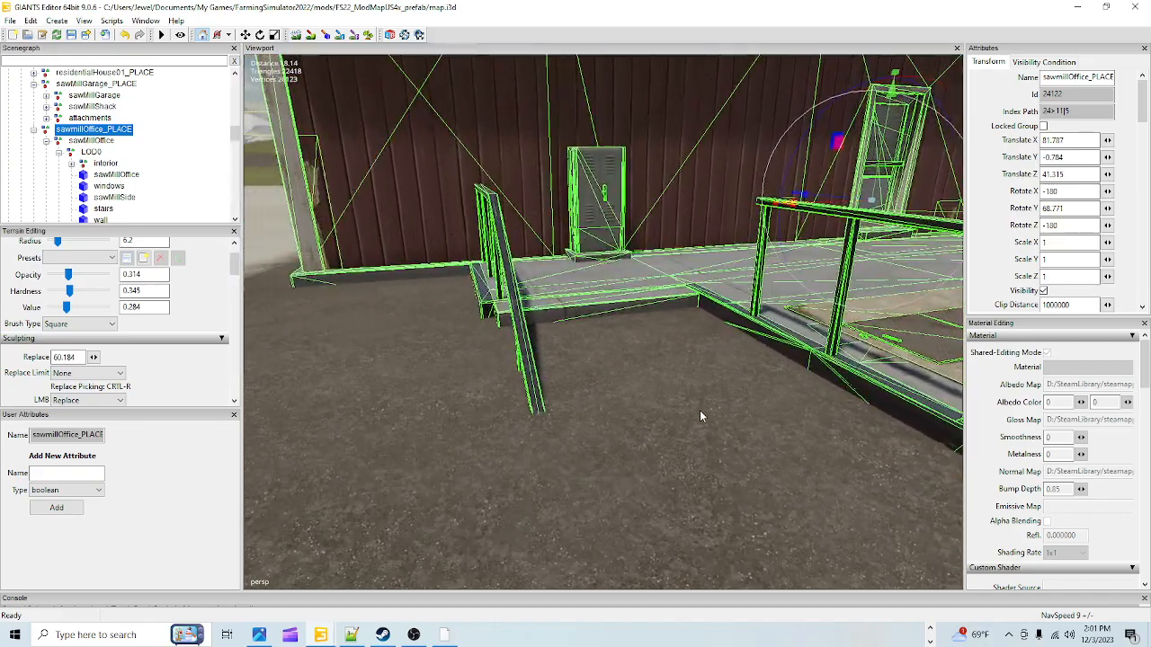
scroll(702, 415, "down", 5)
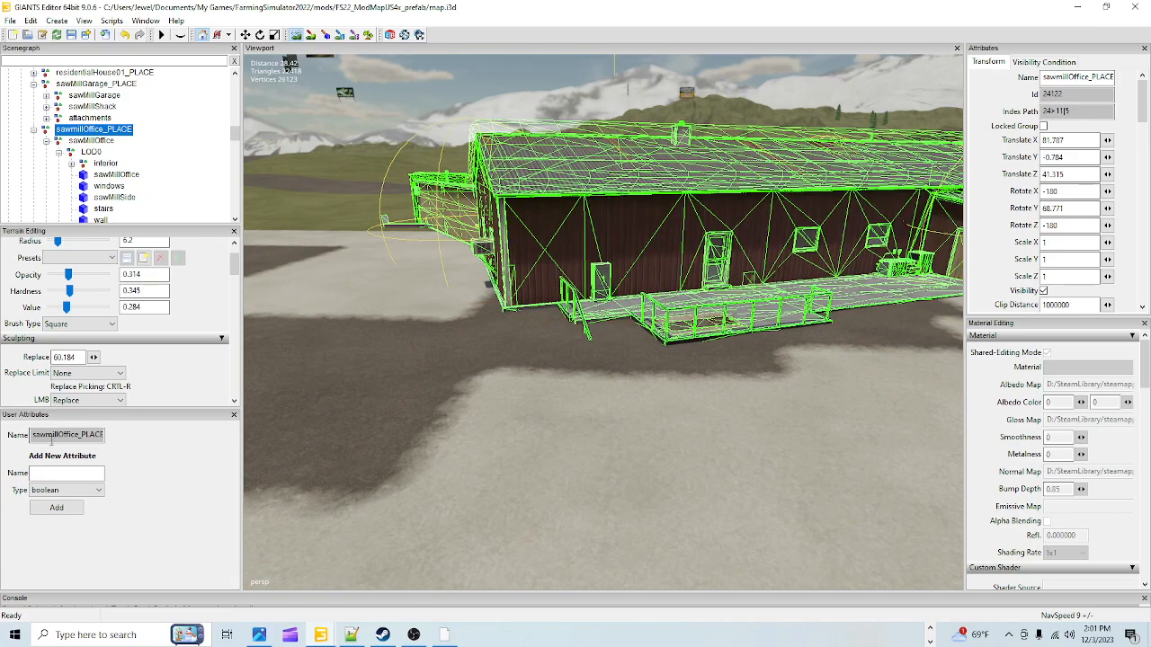
Step: Set the primary sculpting mode to Subtract and lower the ground in front of the buried porch stairs with a small brush
left_click(97, 401)
left_click(90, 431)
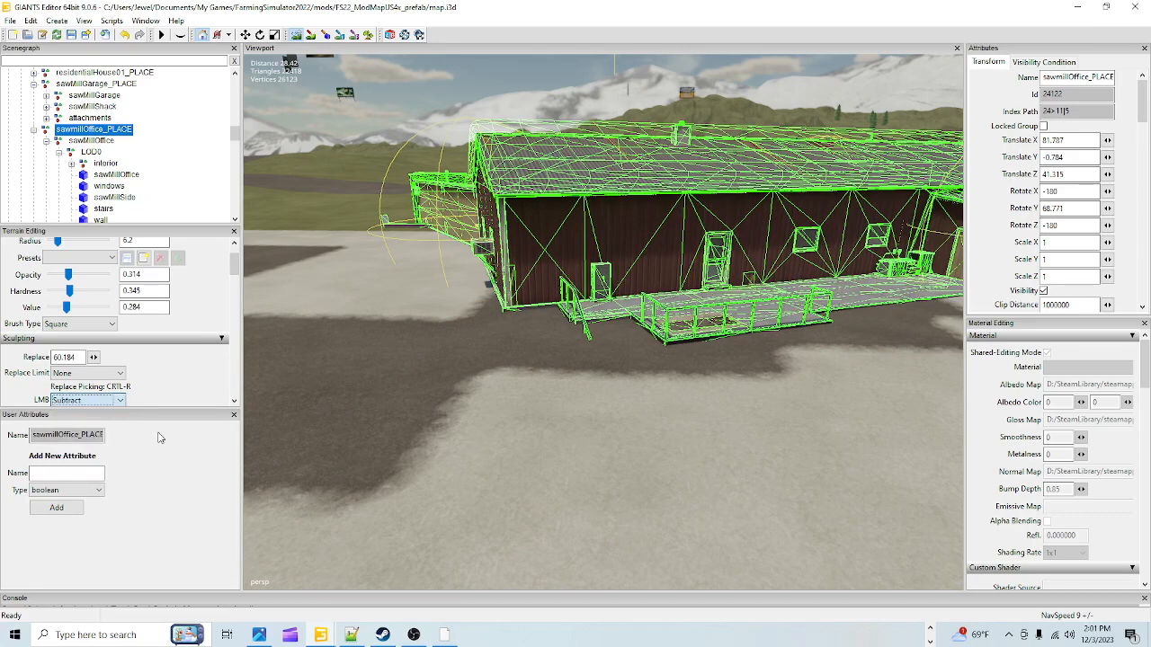
scroll(625, 341, "down", 5)
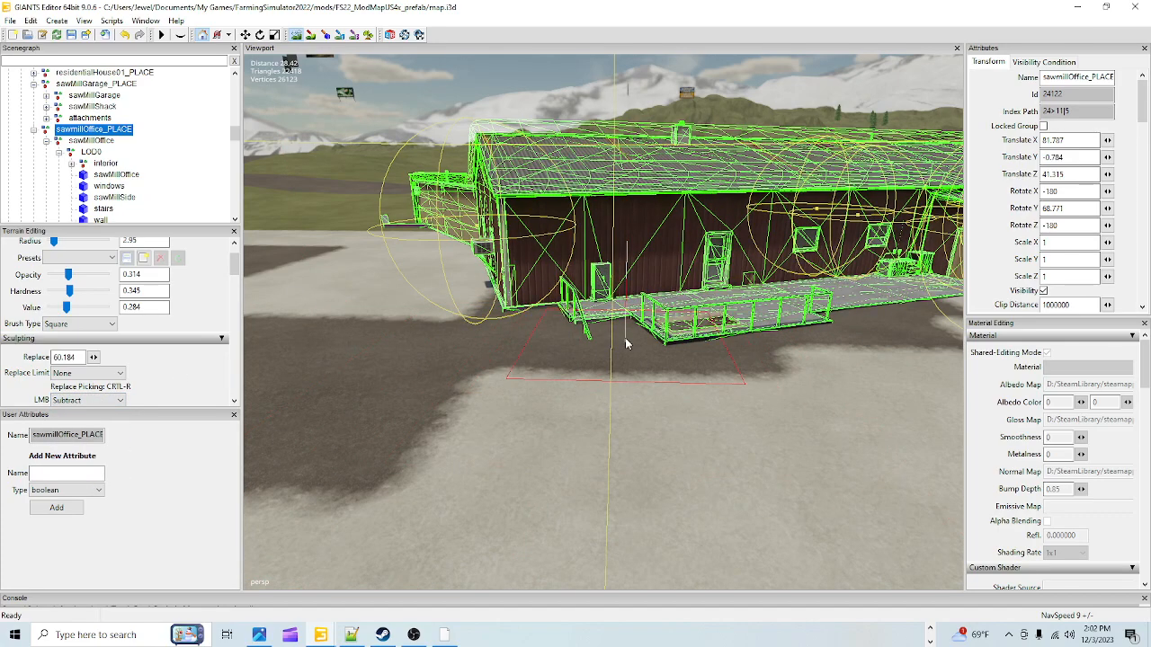
left_click_drag(626, 335, 631, 338)
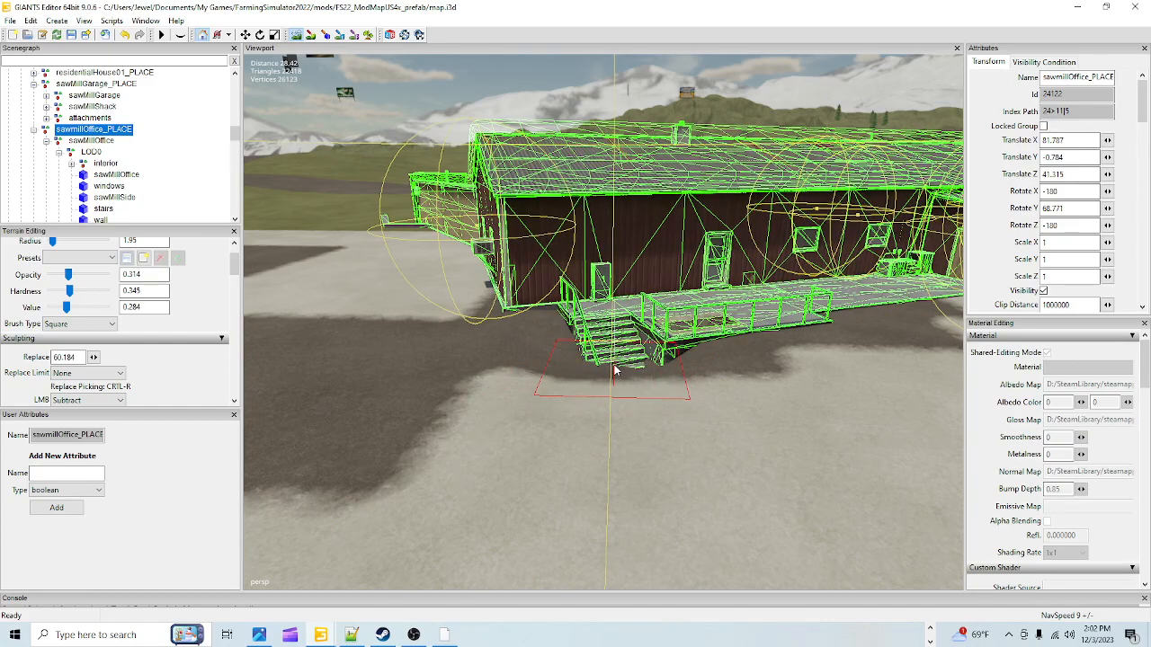
Step: Switch sculpting to Replace, pick a height of 59.056 near the stairs' foot, and sculpt the ground along the stairs and railed porch
left_click(117, 400)
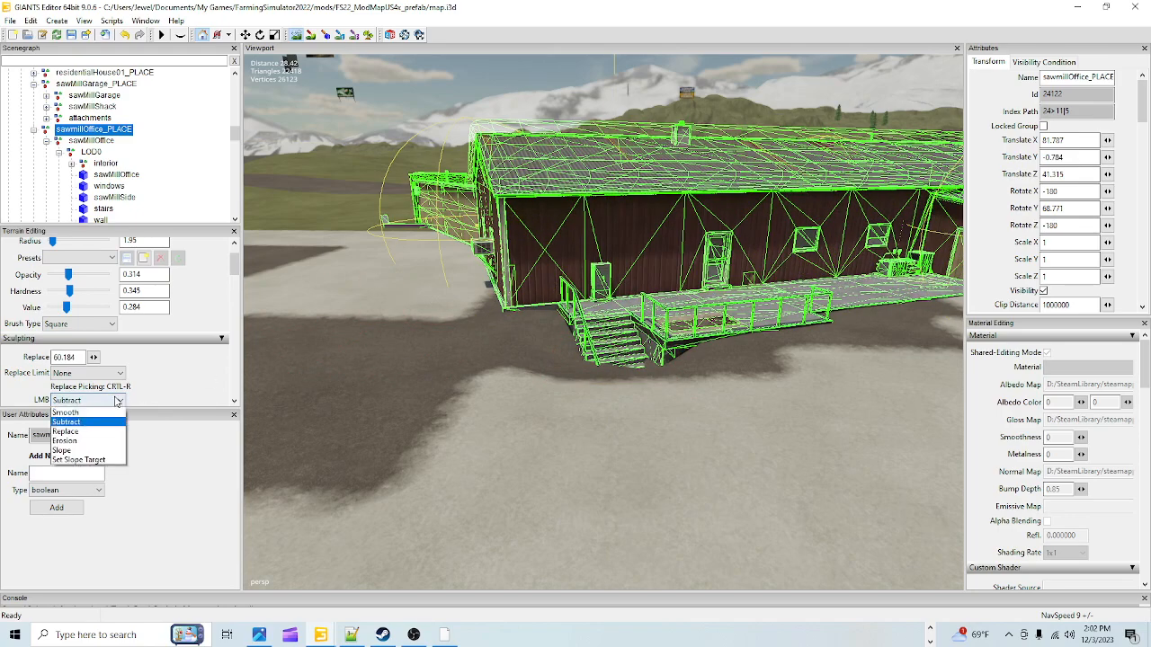
left_click(72, 430)
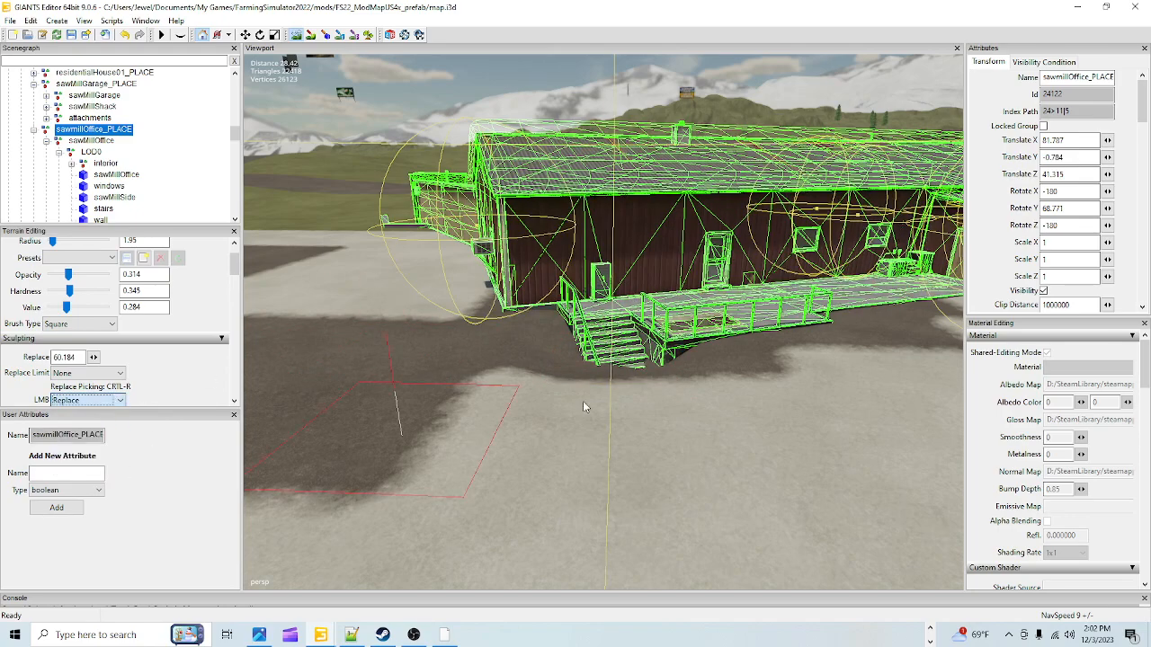
right_click(630, 373, "ctrl")
mouse_move(629, 373)
left_mouse_down()
mouse_move(620, 392)
mouse_move(616, 376)
mouse_move(639, 377)
mouse_move(640, 364)
mouse_move(654, 405)
mouse_move(649, 445)
mouse_move(624, 392)
mouse_move(651, 361)
mouse_move(687, 365)
left_mouse_up()
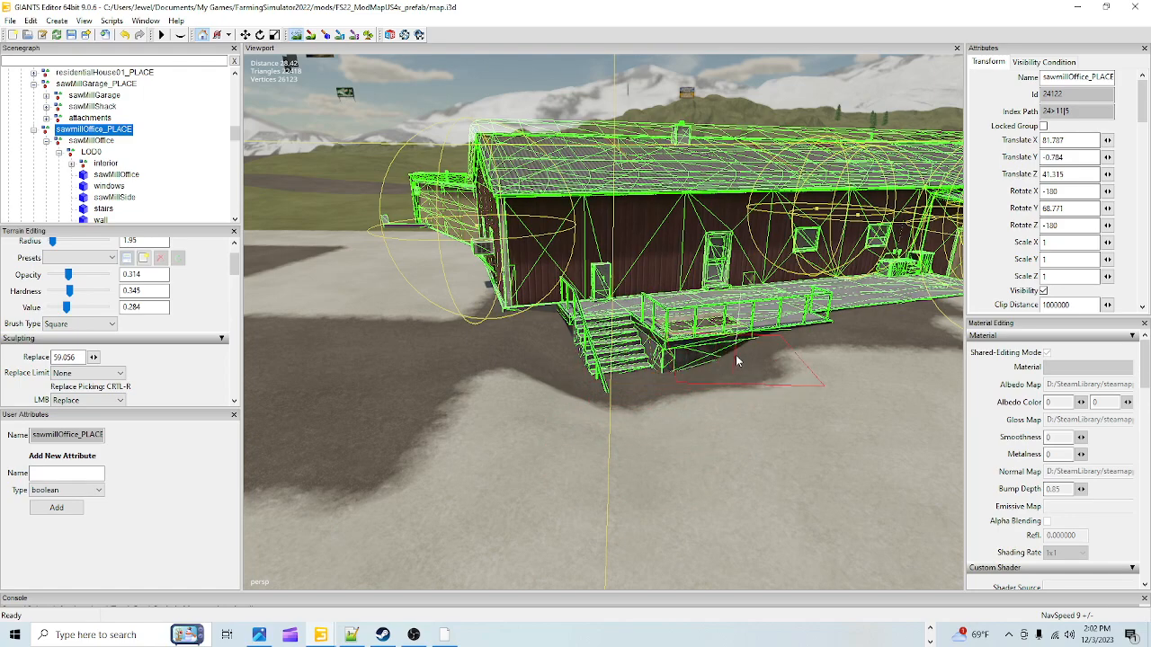
mouse_move(777, 348)
left_mouse_down()
mouse_move(786, 341)
mouse_move(674, 393)
mouse_move(694, 394)
mouse_move(719, 486)
mouse_move(725, 370)
mouse_move(745, 363)
mouse_move(693, 375)
mouse_move(785, 358)
mouse_move(776, 382)
mouse_move(906, 327)
mouse_move(848, 347)
mouse_move(827, 350)
mouse_move(827, 339)
mouse_move(851, 351)
mouse_move(832, 358)
mouse_move(858, 352)
mouse_move(836, 335)
mouse_move(858, 334)
mouse_move(848, 329)
mouse_move(952, 339)
mouse_move(661, 358)
left_mouse_up()
scroll(743, 368, "up", 1)
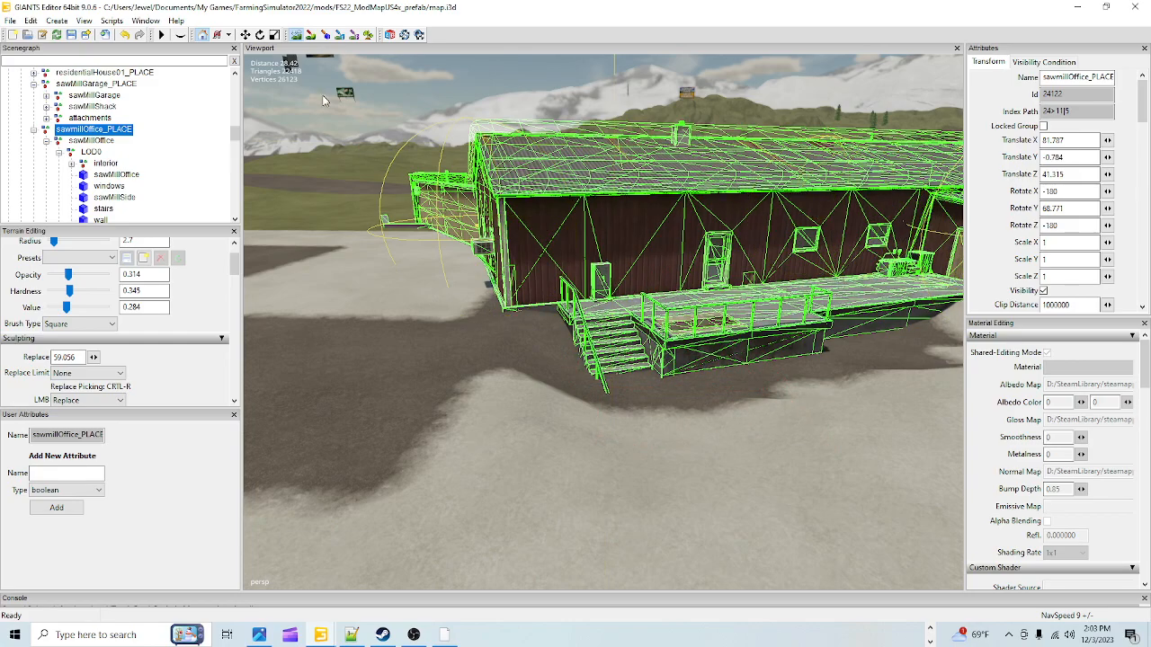
Step: Leave terrain sculpting and examine the slope between the office corner, the exposed stairs and the surrounding yard
left_click(299, 35)
left_click_drag(561, 377, 559, 392, "alt")
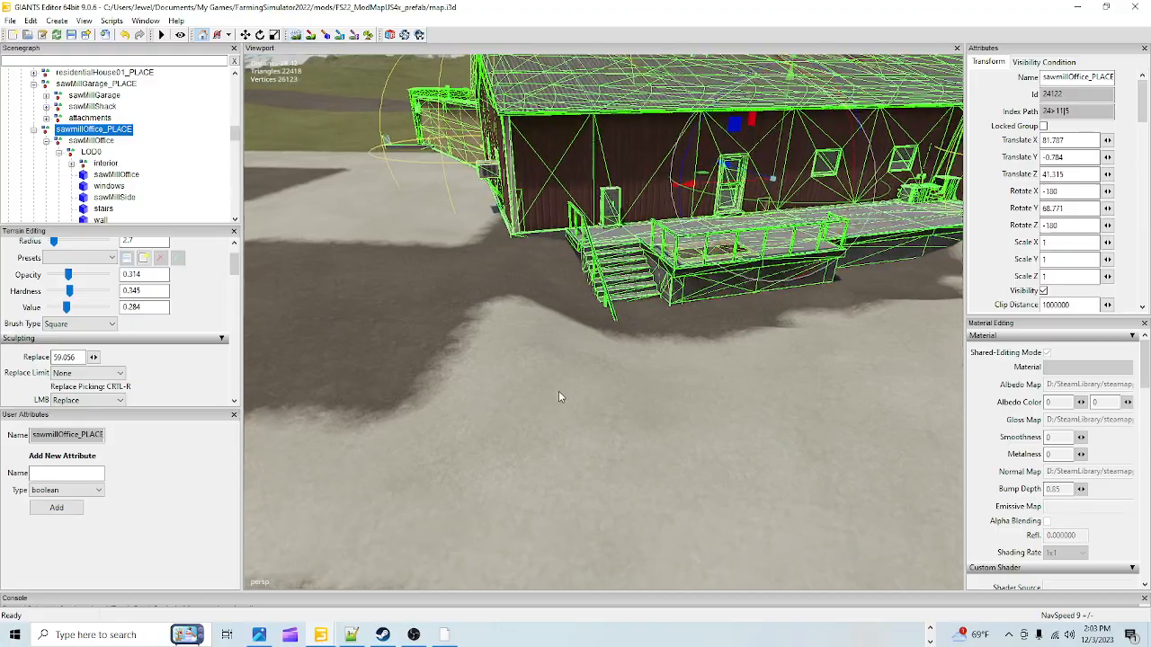
scroll(560, 390, "up", 5)
left_click_drag(686, 342, 580, 413, "alt")
scroll(746, 307, "up", 4)
scroll(529, 318, "down", 5)
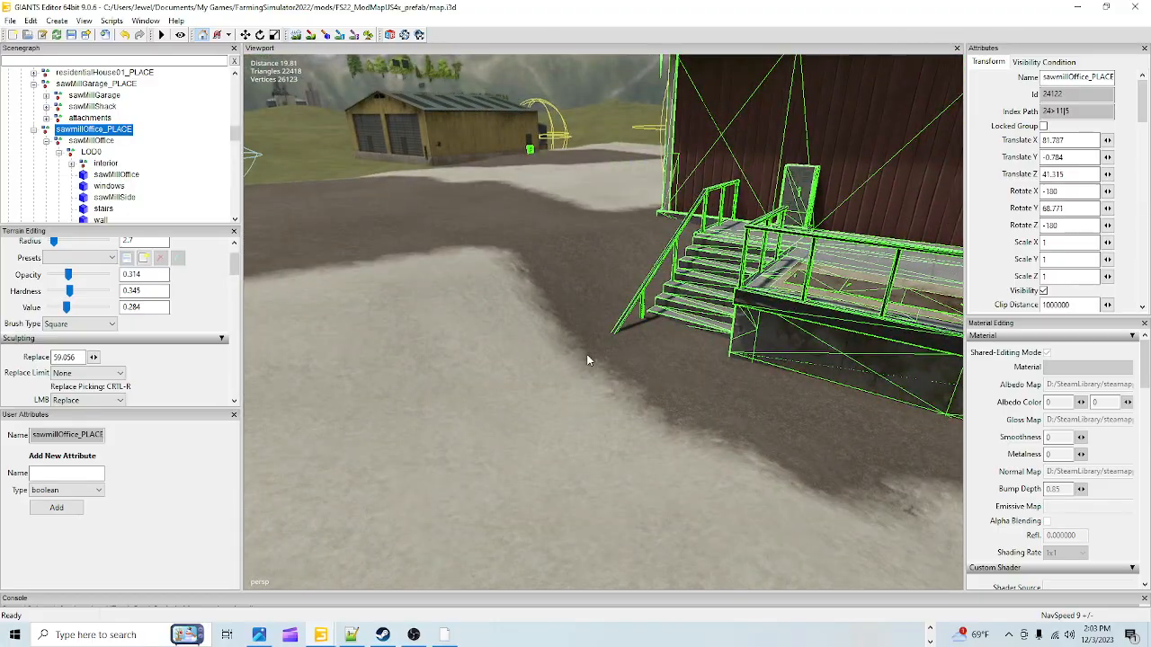
scroll(575, 366, "down", 3)
left_click_drag(574, 366, 570, 320, "alt")
scroll(623, 304, "up", 8)
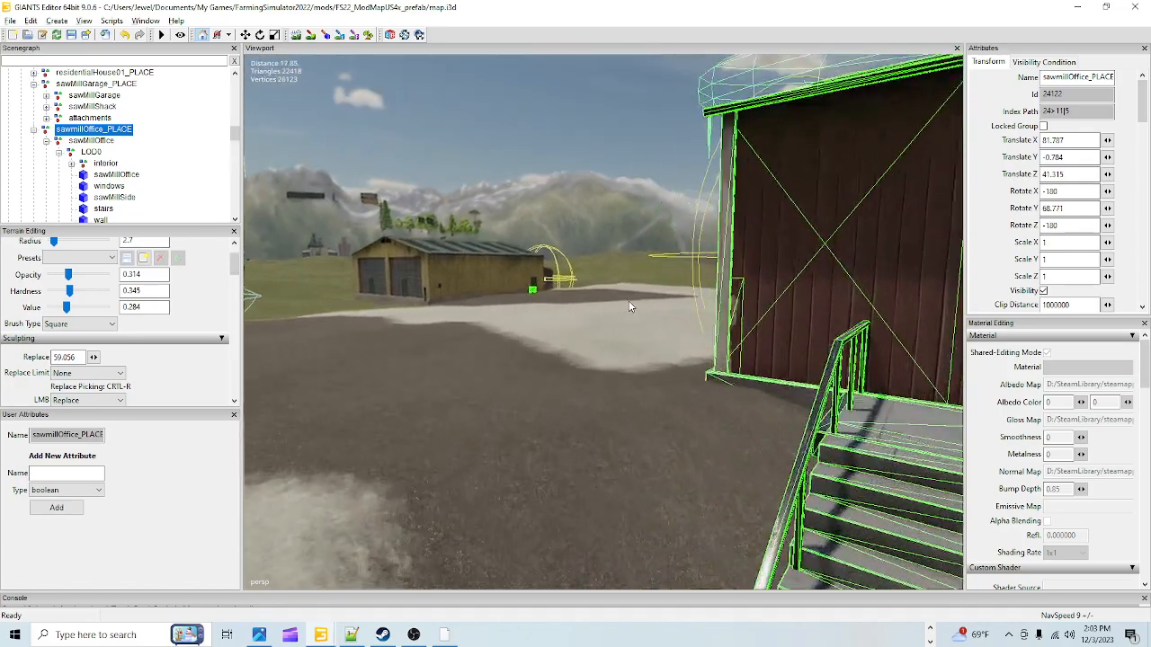
left_click_drag(679, 293, 790, 313, "alt")
scroll(790, 313, "down", 5)
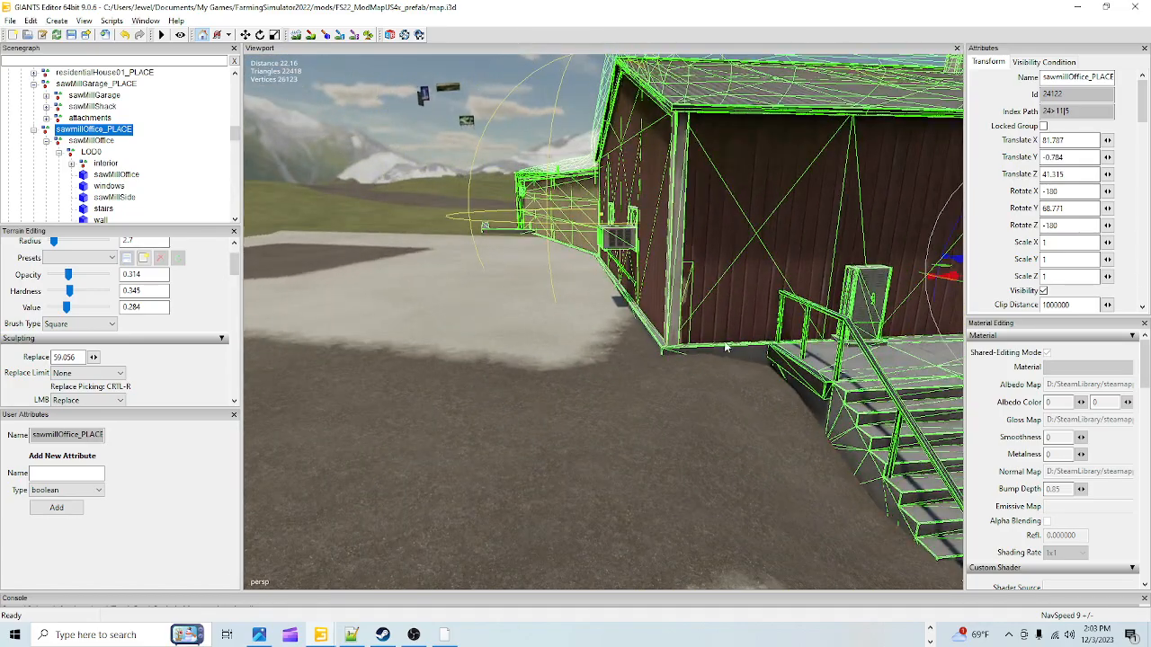
scroll(638, 333, "down", 3)
scroll(623, 361, "down", 3)
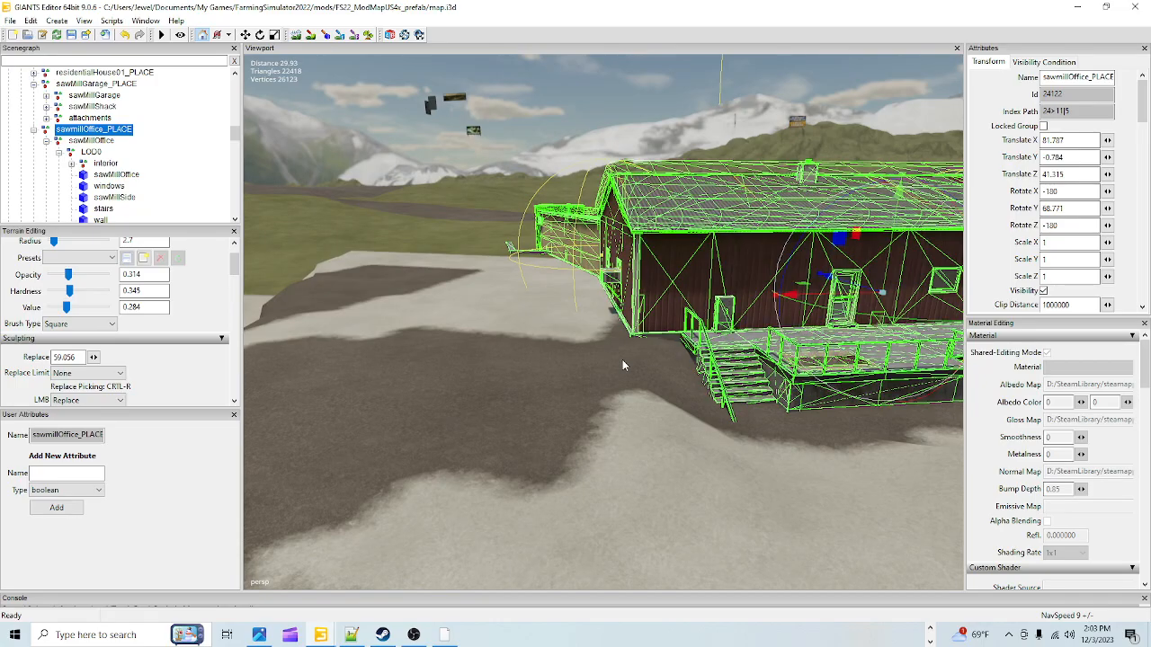
left_click_drag(622, 360, 636, 367, "alt")
scroll(665, 324, "up", 5)
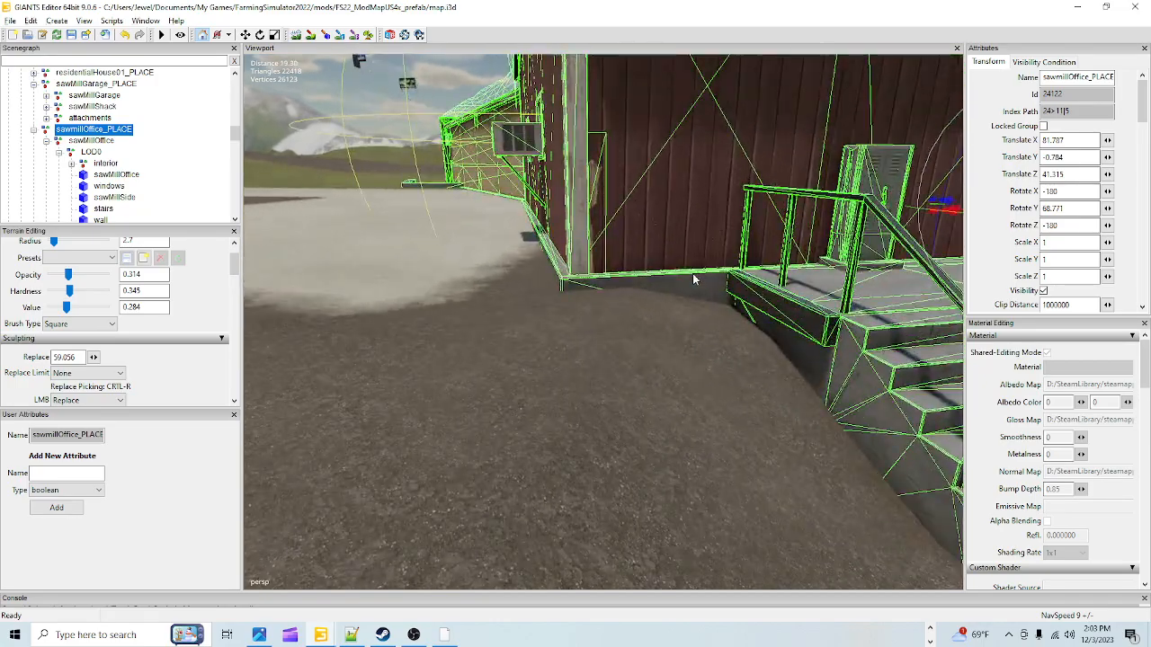
left_click_drag(682, 293, 721, 346, "alt")
Step: Pick a replace height of 60.144 near the office corner, switch sculpting to Smooth, and smooth the terrain around the stairs
scroll(715, 357, "down", 4)
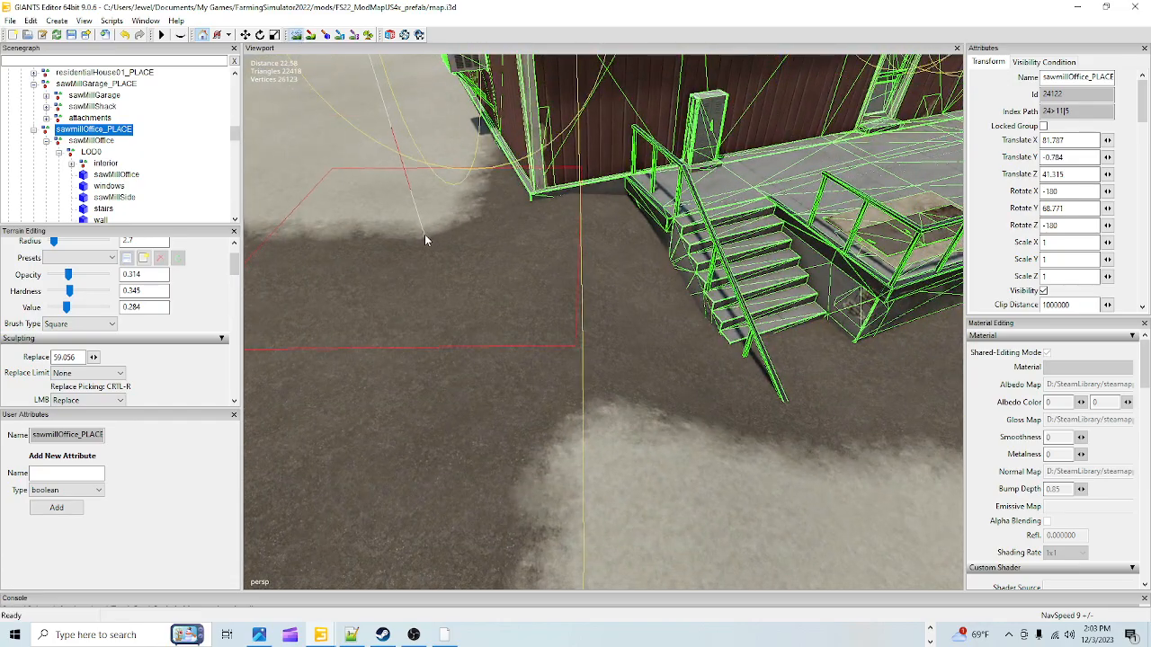
key("ctrl+r")
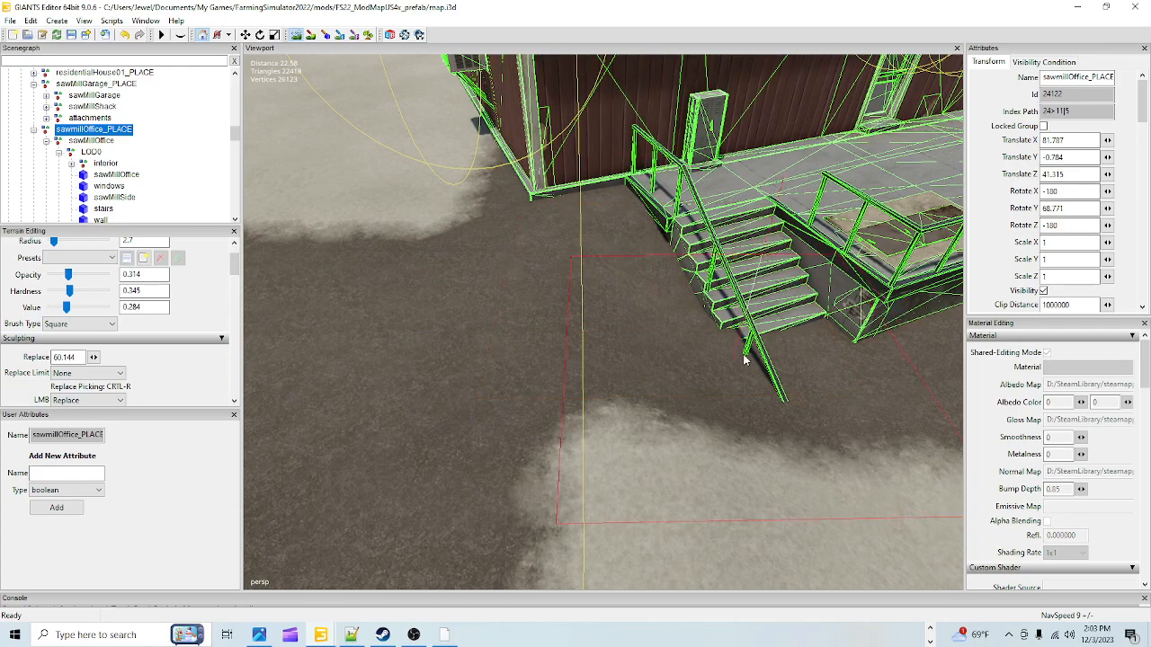
left_click(115, 400)
left_click(72, 420)
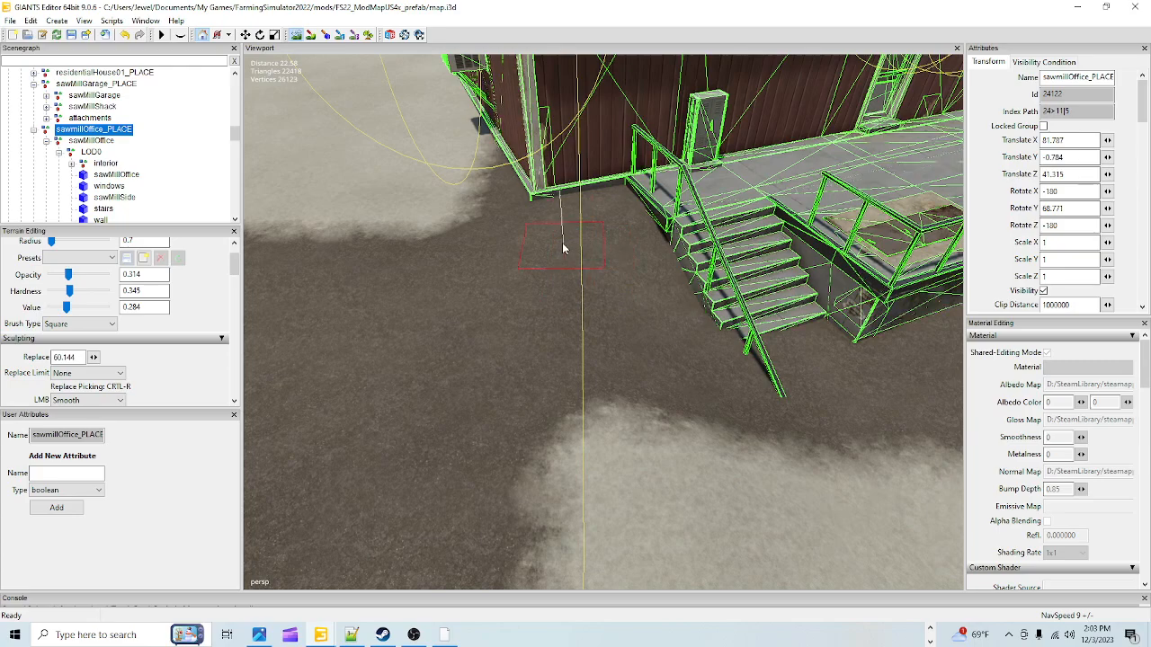
scroll(589, 235, "up", 3)
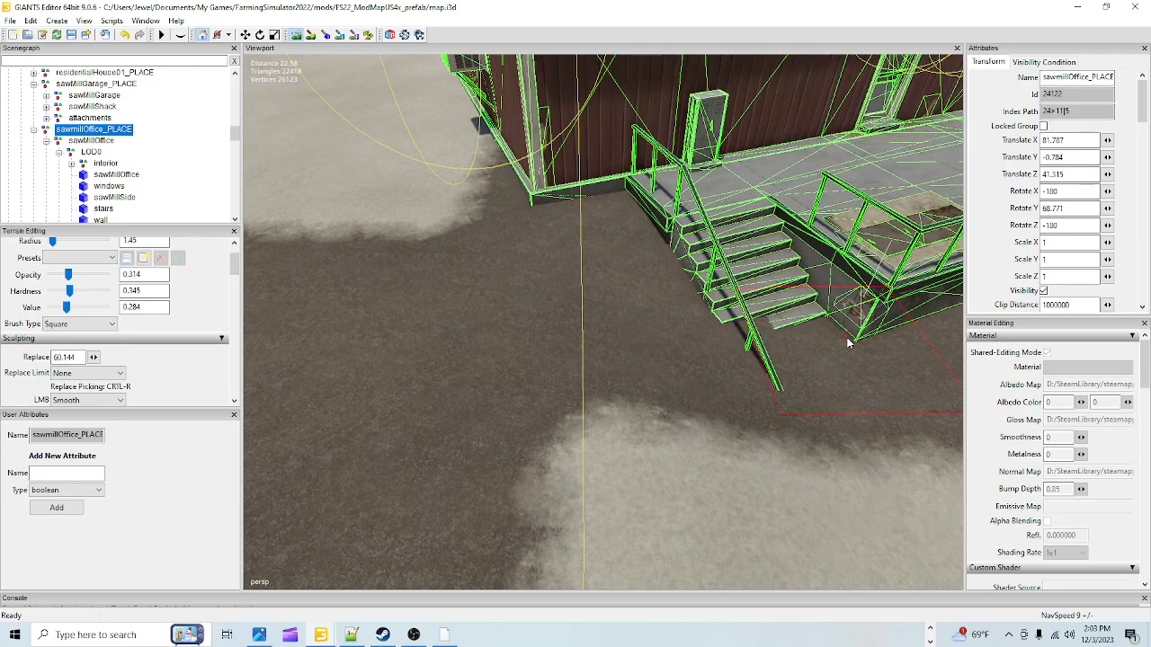
Step: Leave terrain sculpting and examine the smoothed slope beside the stairs and handrail
left_click(180, 35)
mouse_move(549, 354)
left_mouse_down("alt")
mouse_move(629, 350)
mouse_move(534, 270)
mouse_move(451, 257)
left_mouse_up("alt")
scroll(622, 340, "up", 4)
scroll(618, 330, "up", 4)
scroll(487, 337, "down", 5)
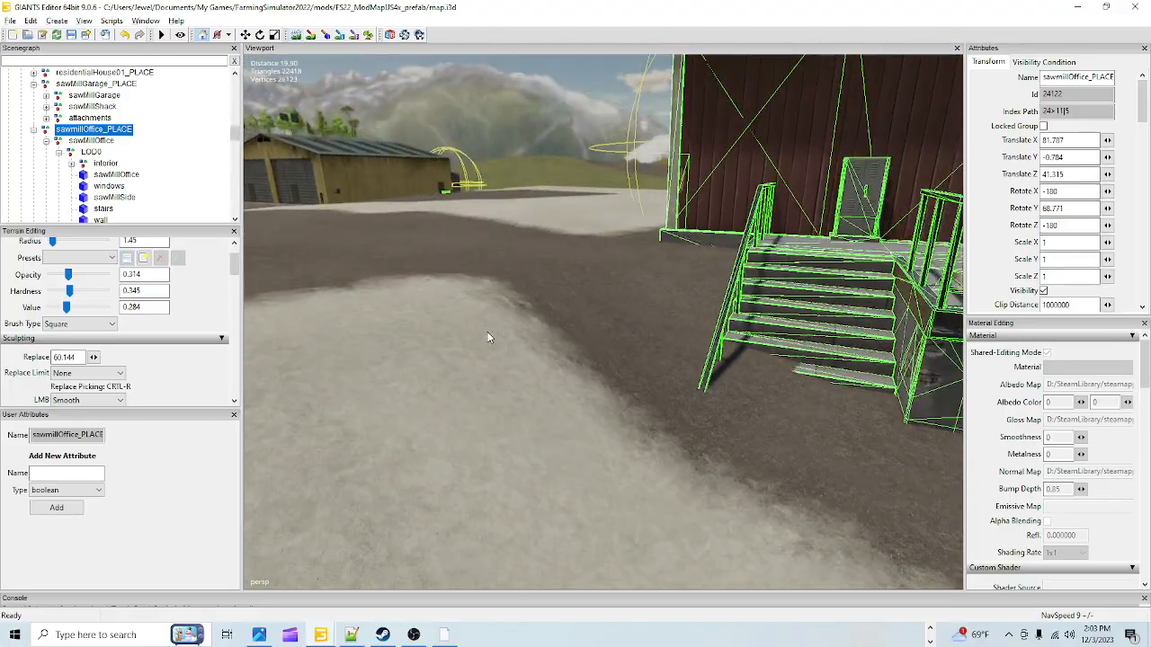
left_click_drag(486, 337, 581, 347, "alt")
scroll(579, 293, "up", 5)
scroll(577, 292, "down", 2)
left_click_drag(578, 292, 526, 323, "alt")
scroll(526, 322, "up", 1)
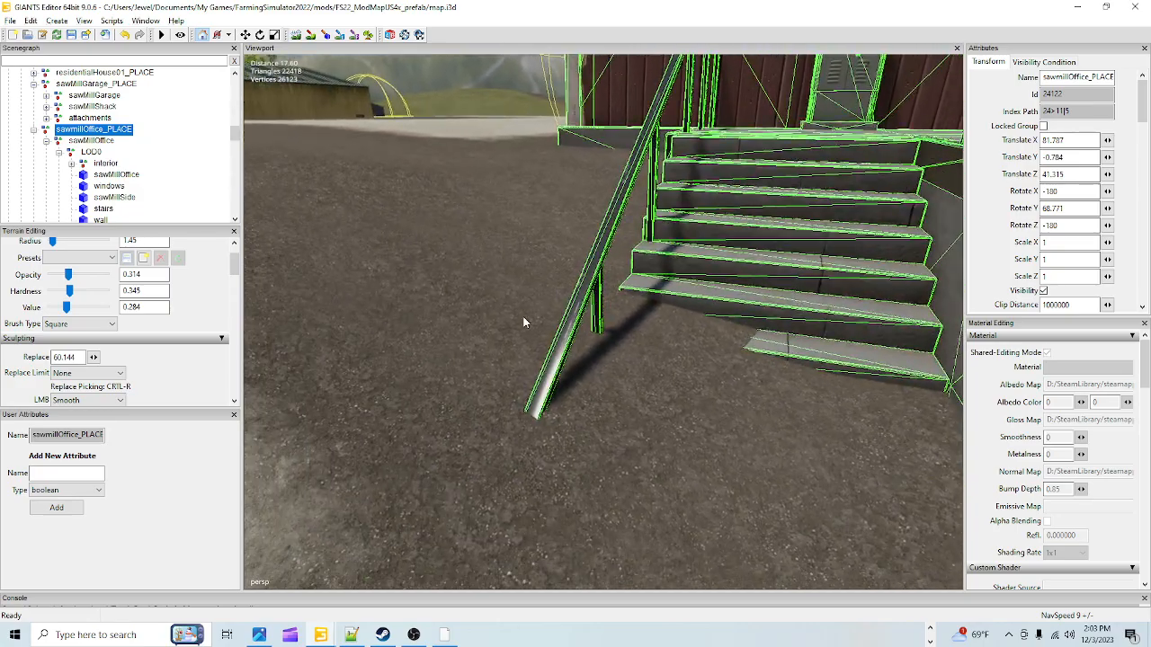
scroll(516, 275, "down", 4)
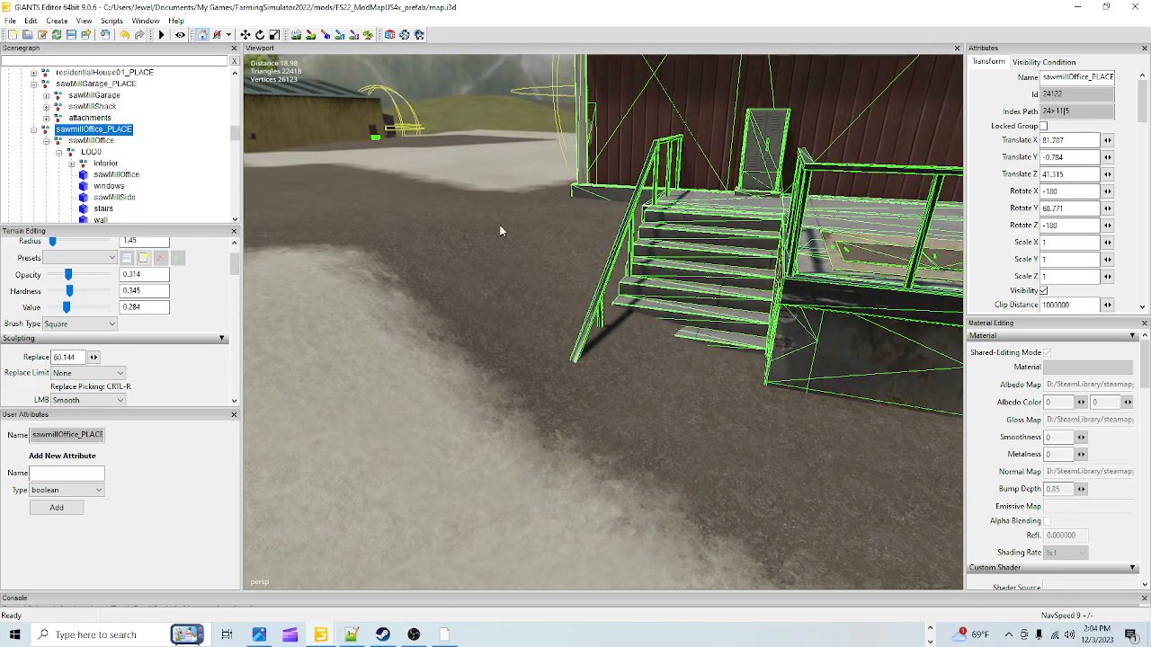
Step: Examine the lowest steps and the ground at their foot up close
scroll(551, 248, "down", 3)
left_click_drag(551, 248, 595, 342, "alt")
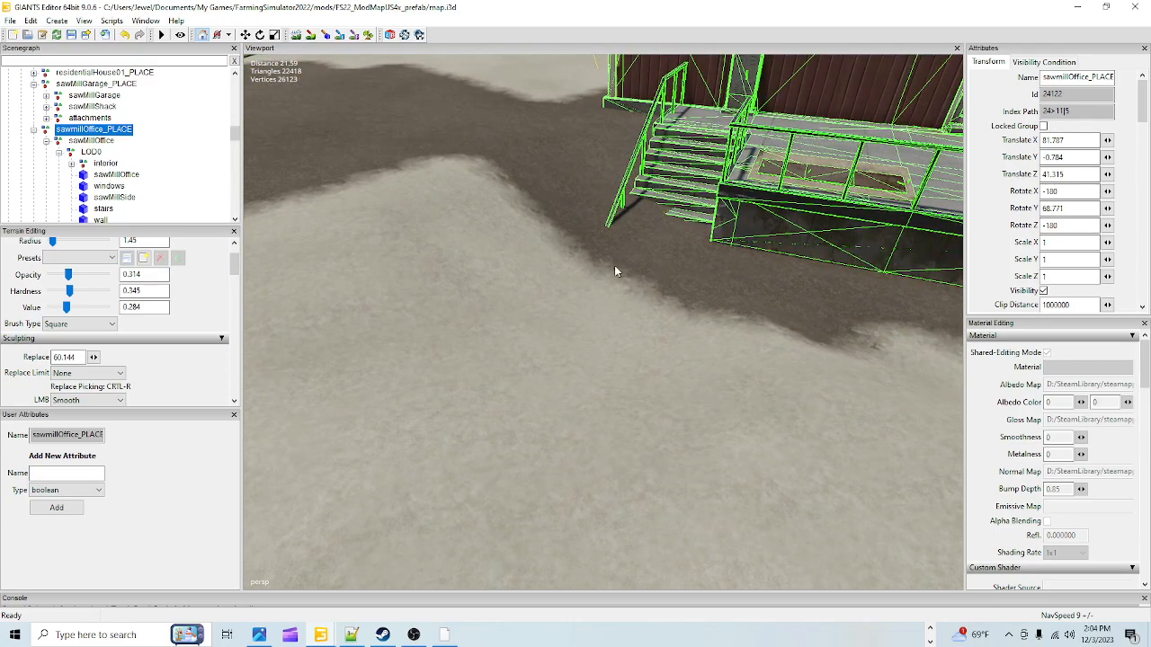
scroll(617, 237, "up", 3)
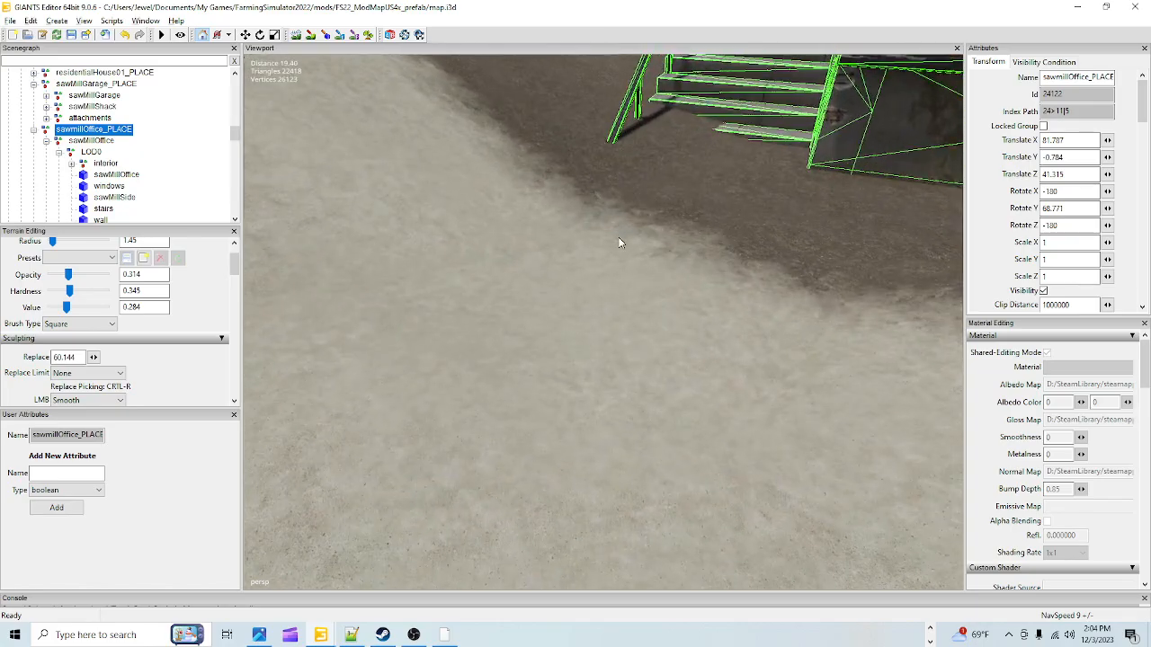
left_click_drag(605, 263, 624, 235, "alt")
scroll(637, 230, "up", 1)
scroll(636, 236, "up", 3)
scroll(630, 239, "down", 5)
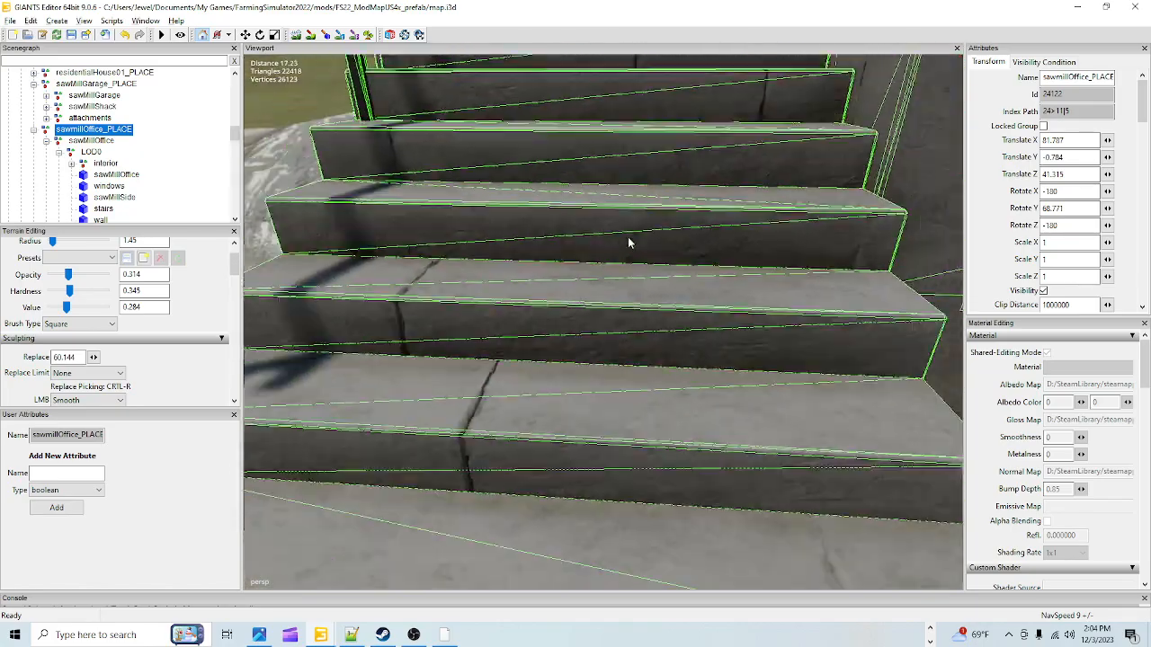
scroll(622, 260, "up", 4)
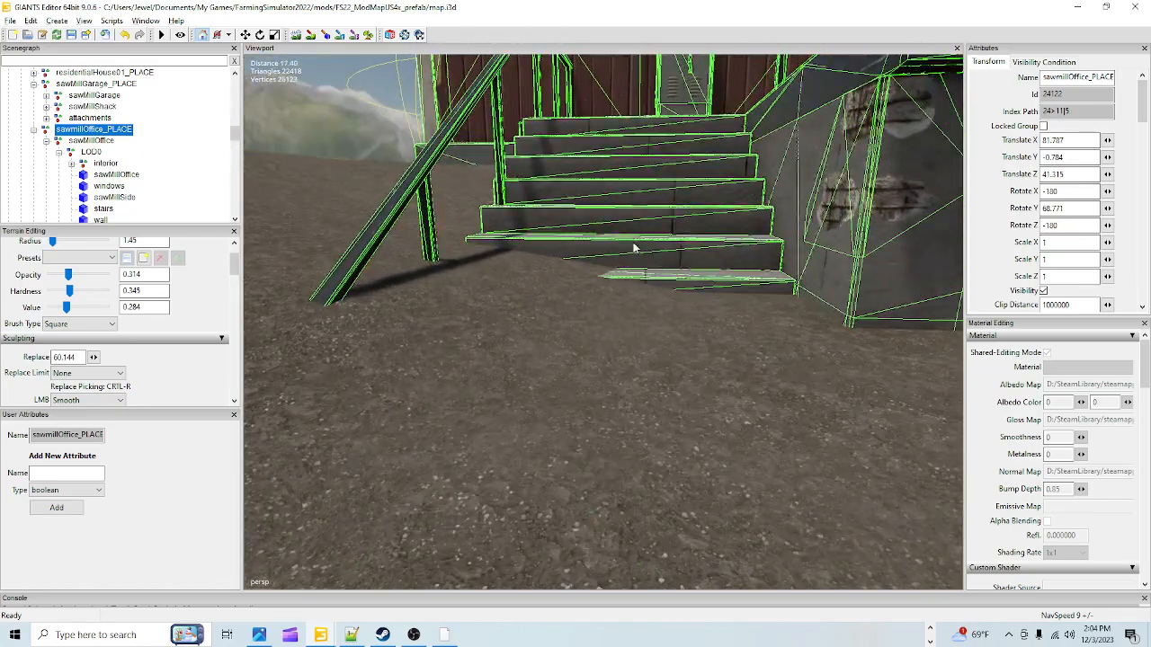
left_click_drag(535, 253, 566, 314, "alt")
scroll(566, 314, "up", 4)
scroll(643, 367, "down", 4)
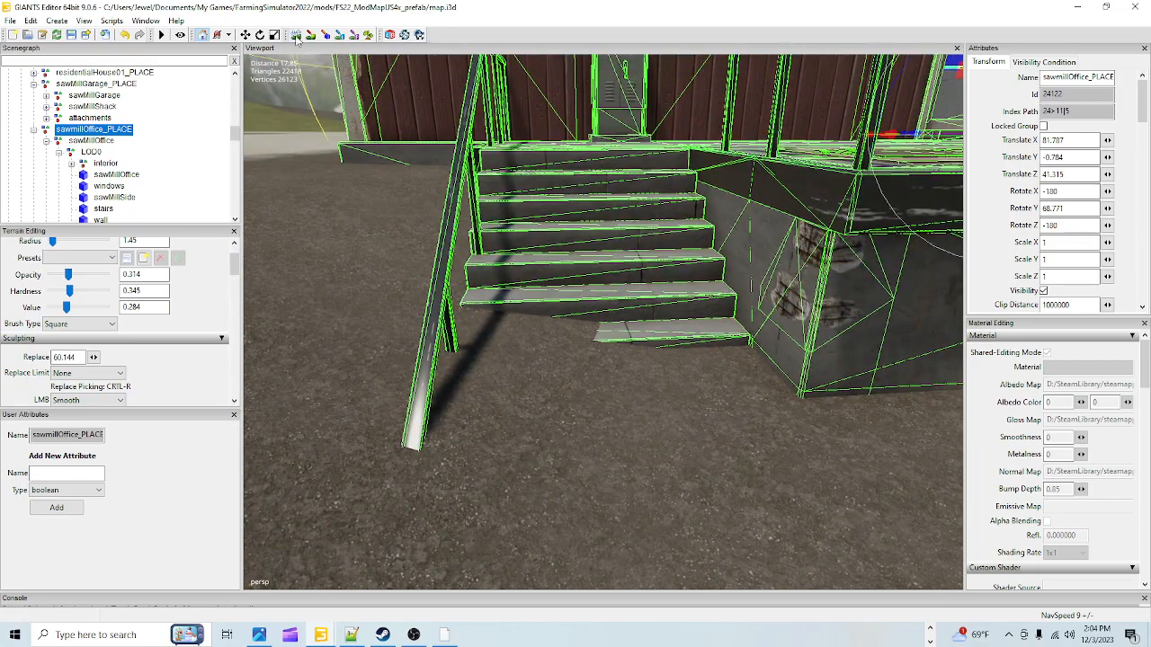
Step: Switch sculpting to Replace, pick a replace height of 59.206 near the lowest steps, and level the terrain around the foot of the stairs
left_click(90, 401)
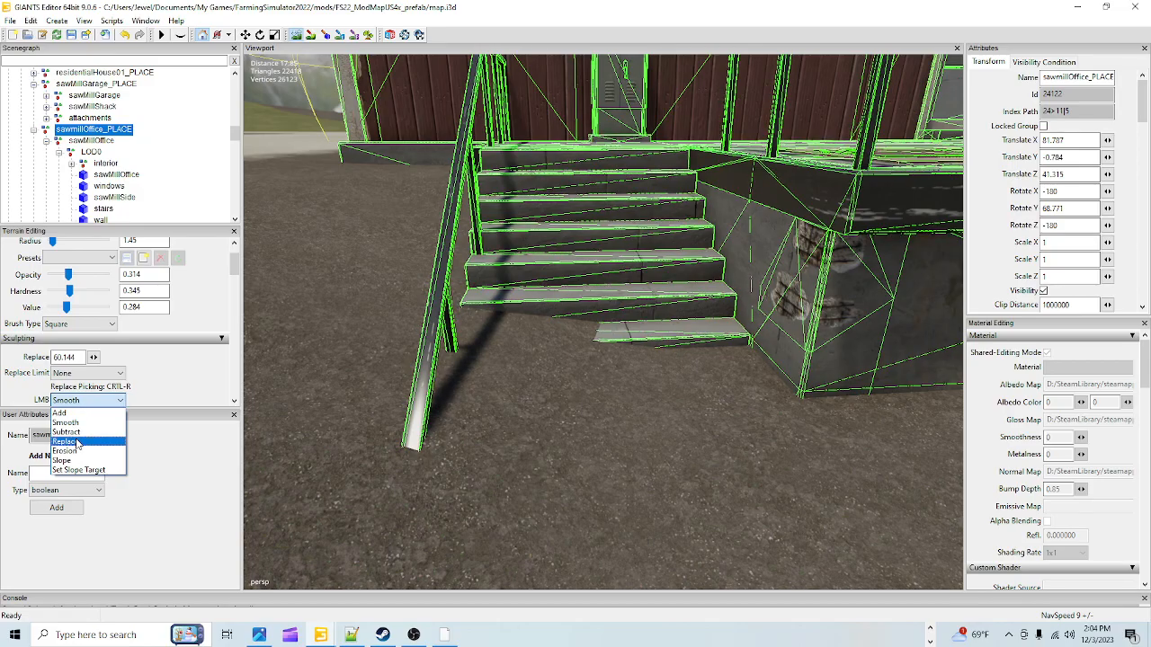
left_click(77, 443)
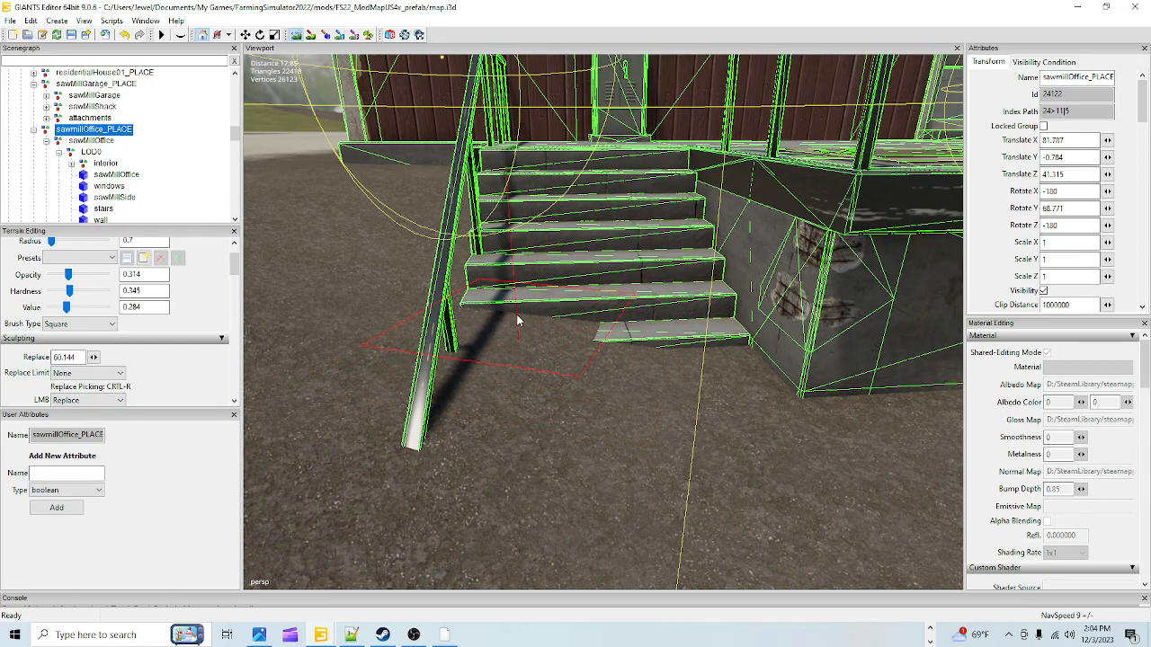
key("ctrl+r")
mouse_move(567, 334)
left_mouse_down()
mouse_move(711, 321)
mouse_move(672, 329)
mouse_move(673, 344)
mouse_move(505, 325)
mouse_move(544, 328)
mouse_move(477, 335)
mouse_move(558, 354)
left_mouse_up()
scroll(673, 342, "up", 1)
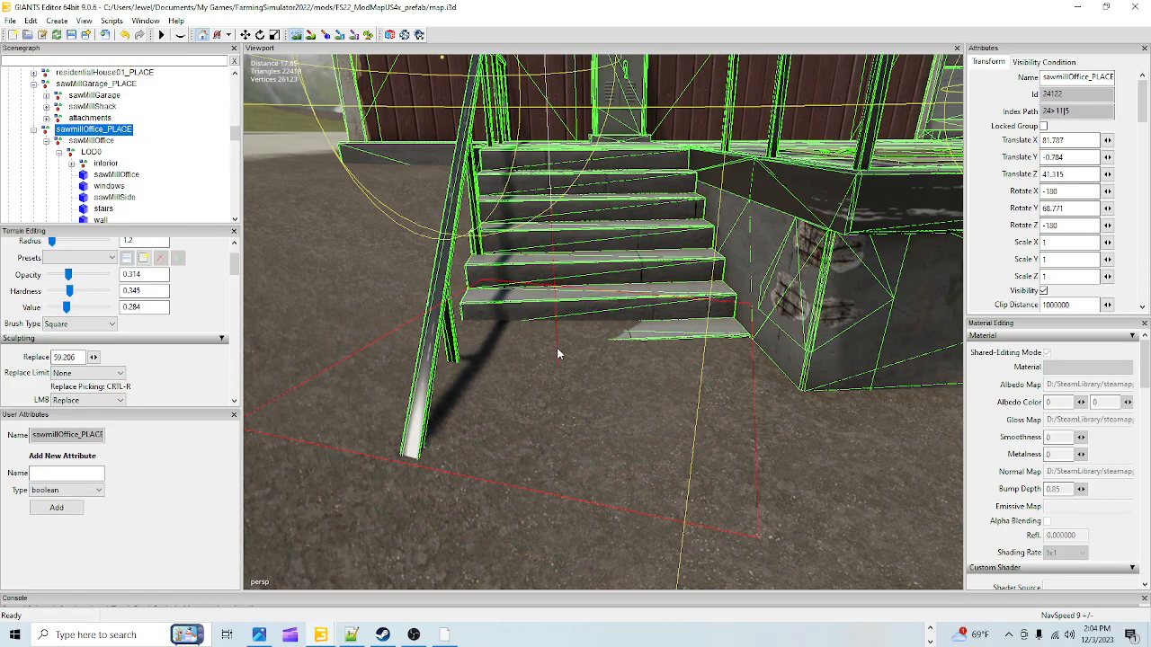
mouse_move(554, 421)
left_mouse_down()
mouse_move(517, 455)
mouse_move(529, 417)
left_mouse_up()
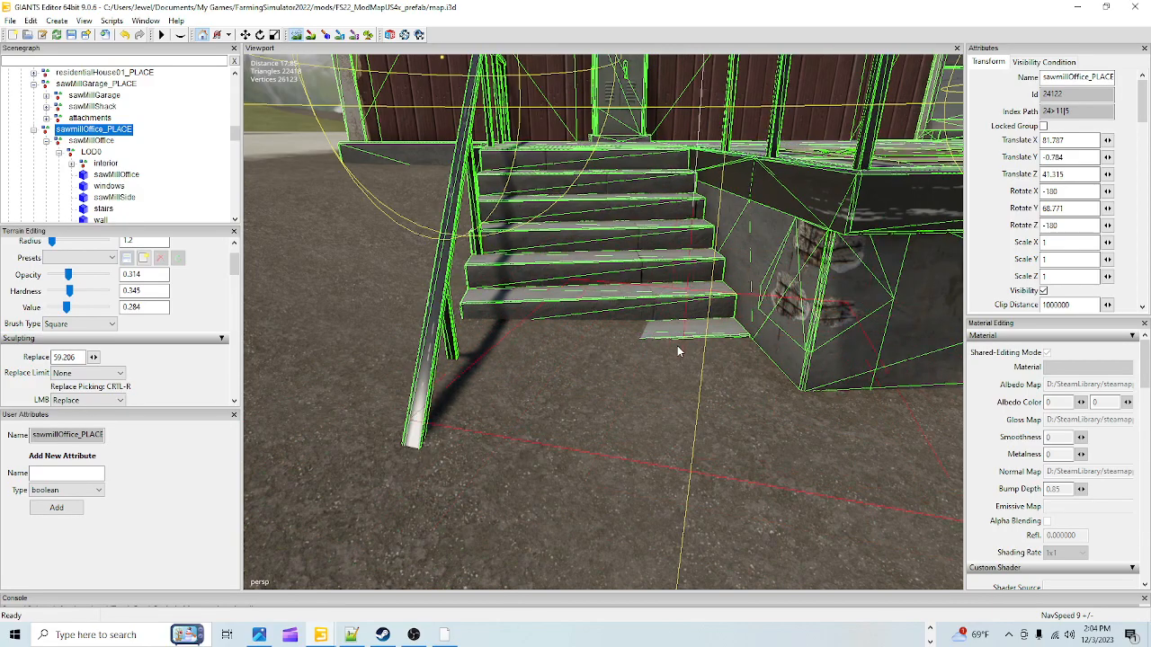
mouse_move(526, 348)
left_mouse_down()
mouse_move(470, 324)
mouse_move(443, 336)
mouse_move(468, 311)
left_mouse_up()
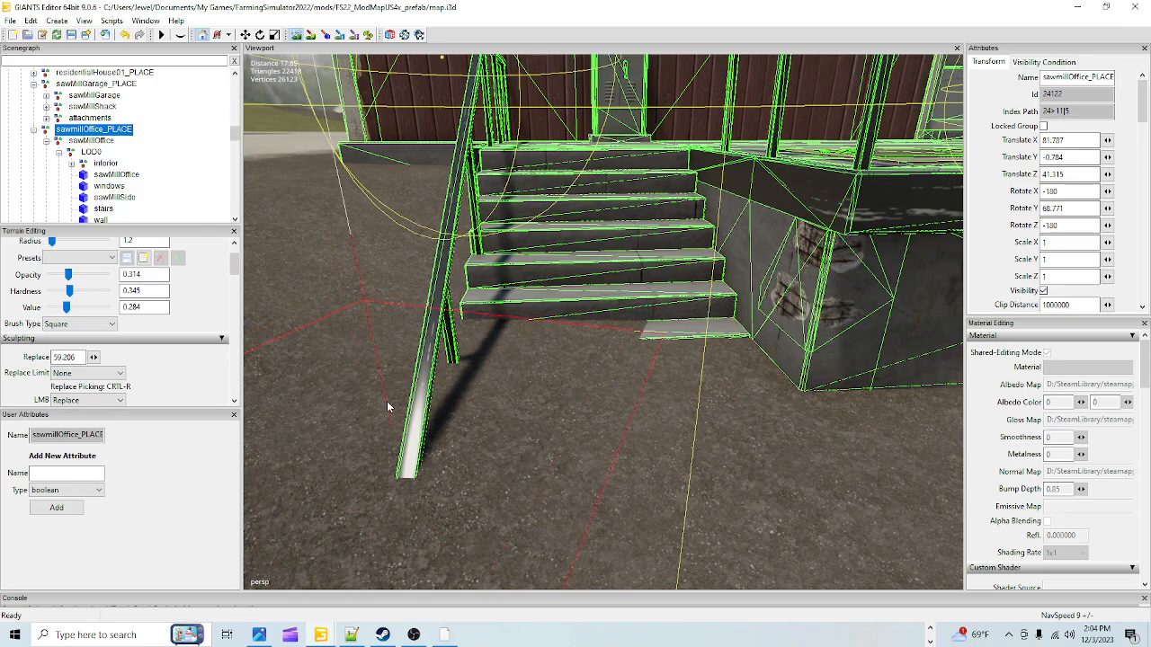
Step: Switch sculpting to Subtract and lower the terrain covering the lowest step across its full width
left_click(103, 401)
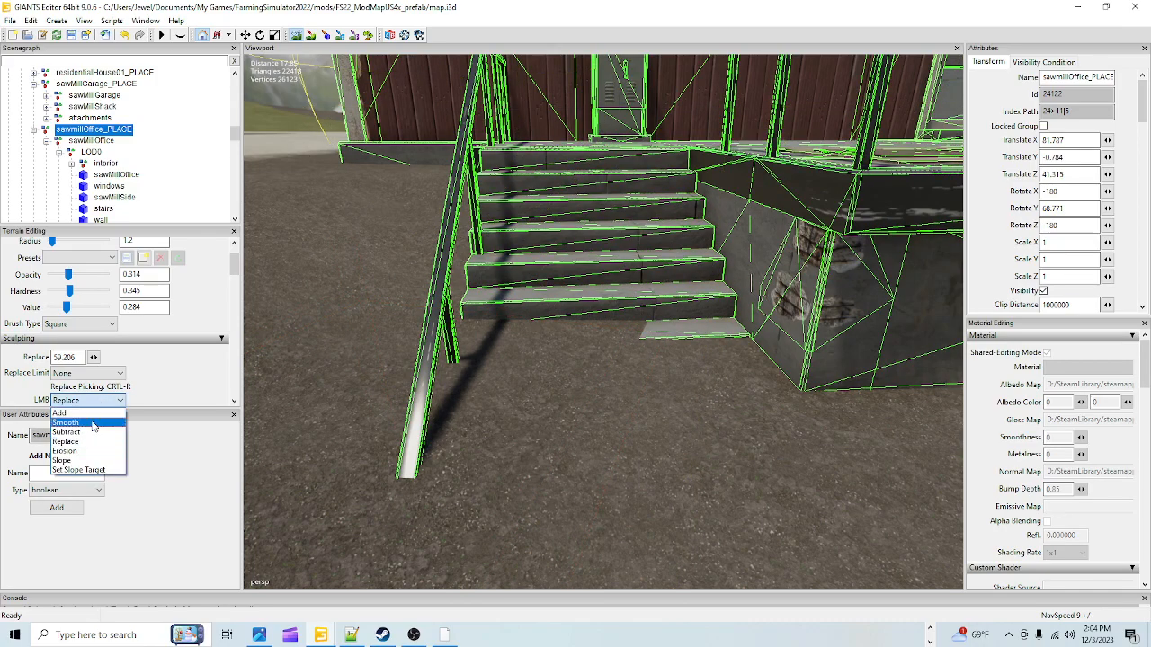
left_click(87, 432)
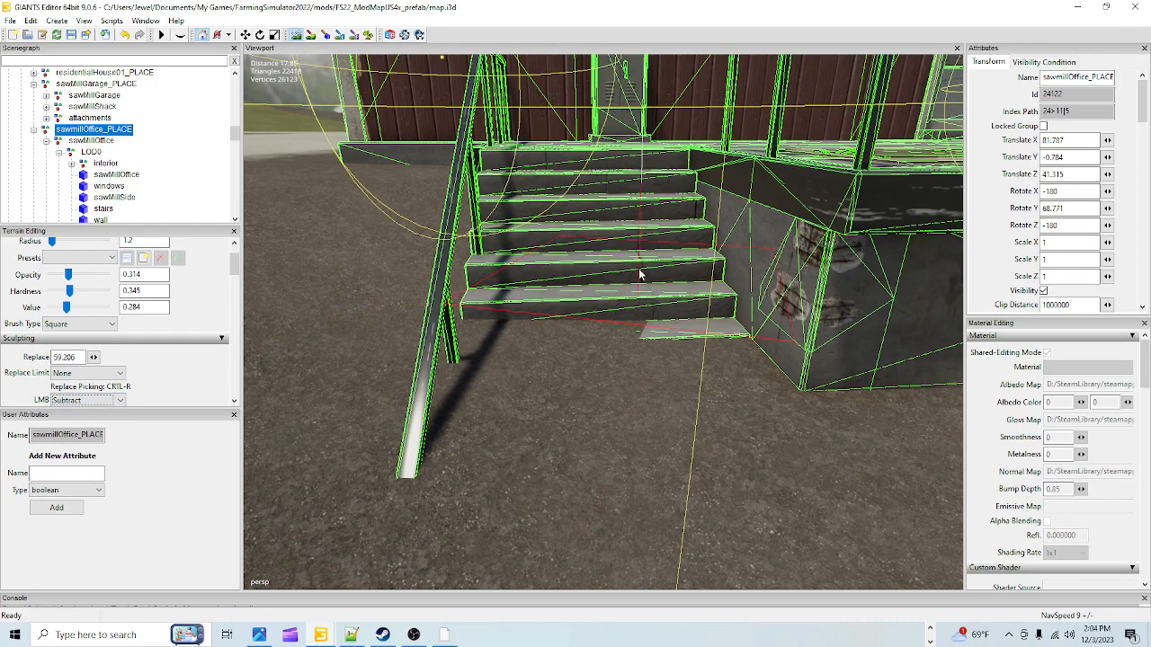
left_click(580, 319)
left_click(558, 326)
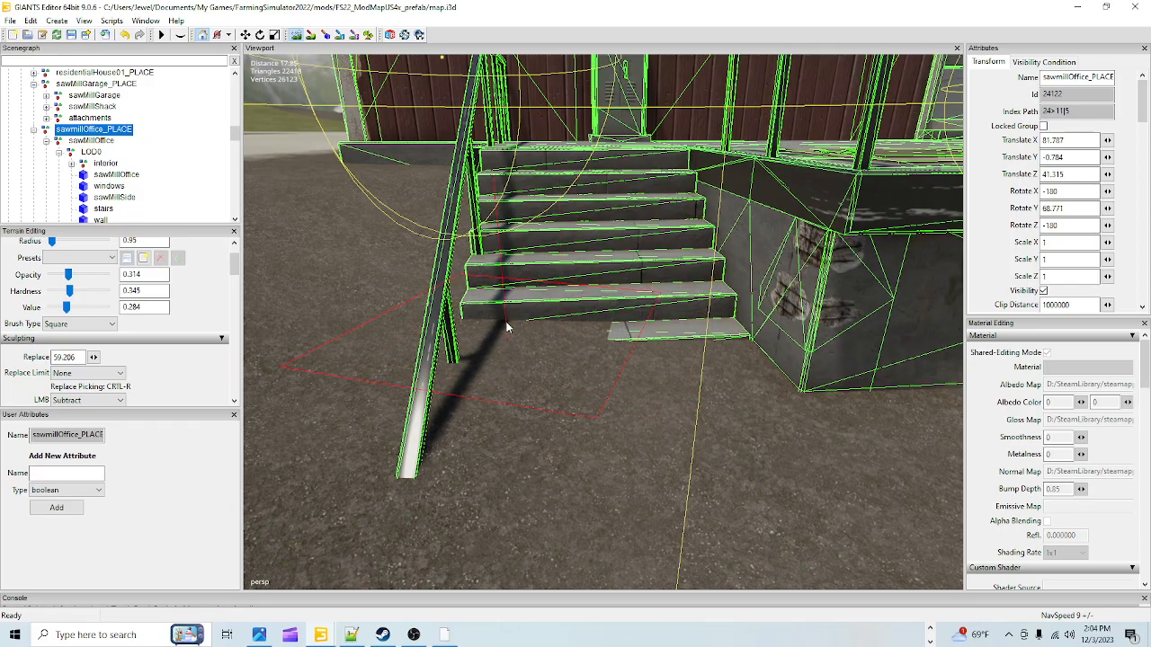
left_click_drag(486, 327, 476, 329)
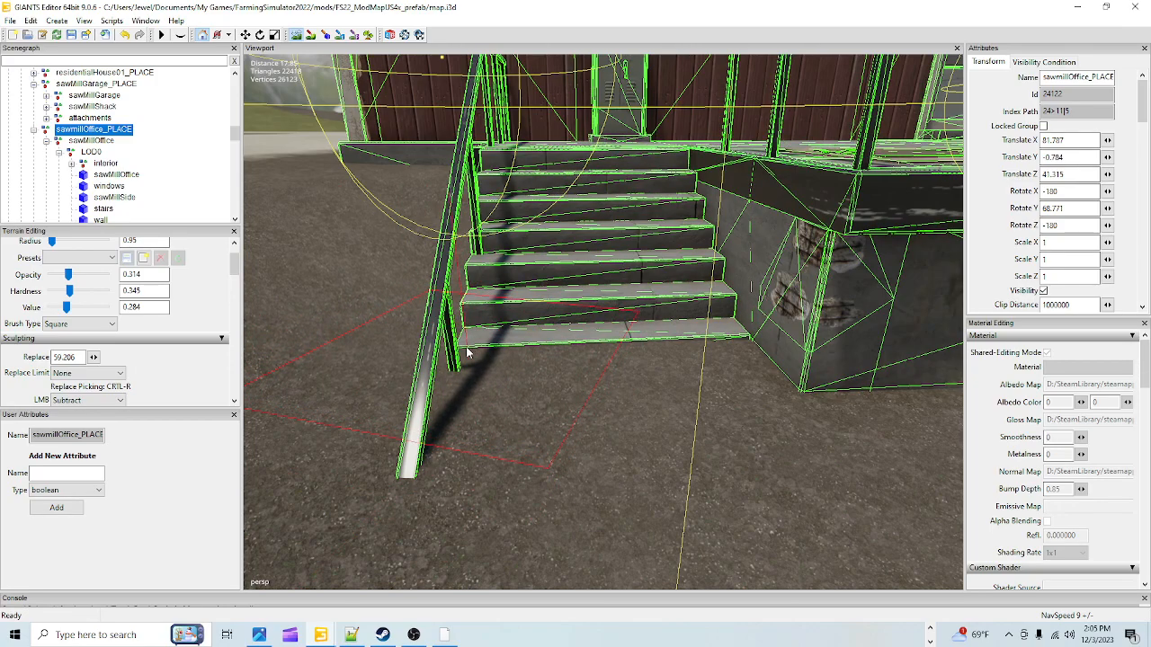
Step: Switch sculpting to Smooth and smooth the terrain around the lowest step and beside the handrail
left_click(77, 400)
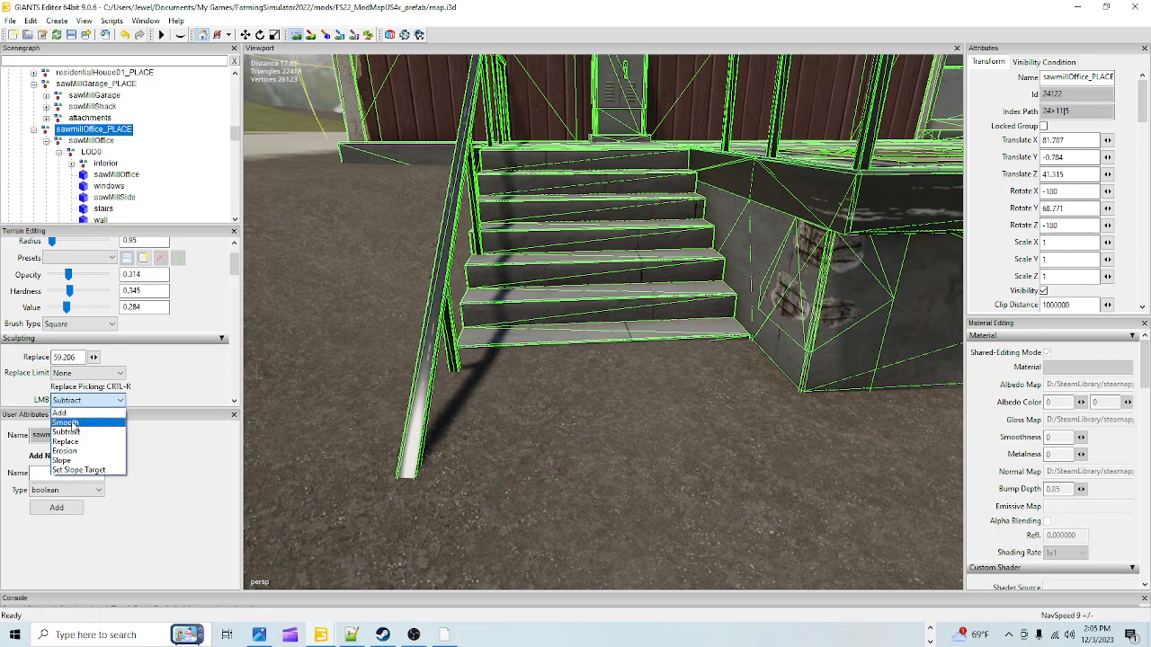
left_click(65, 422)
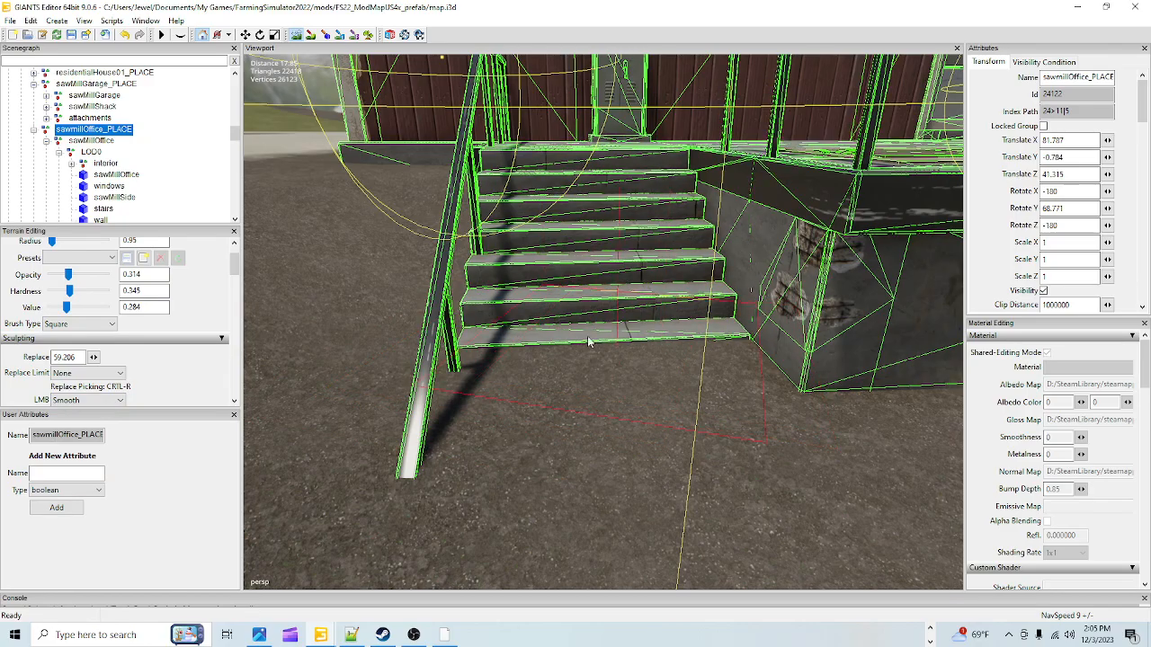
mouse_move(346, 171)
left_mouse_down()
mouse_move(340, 192)
mouse_move(290, 189)
mouse_move(257, 240)
mouse_move(265, 206)
left_mouse_up()
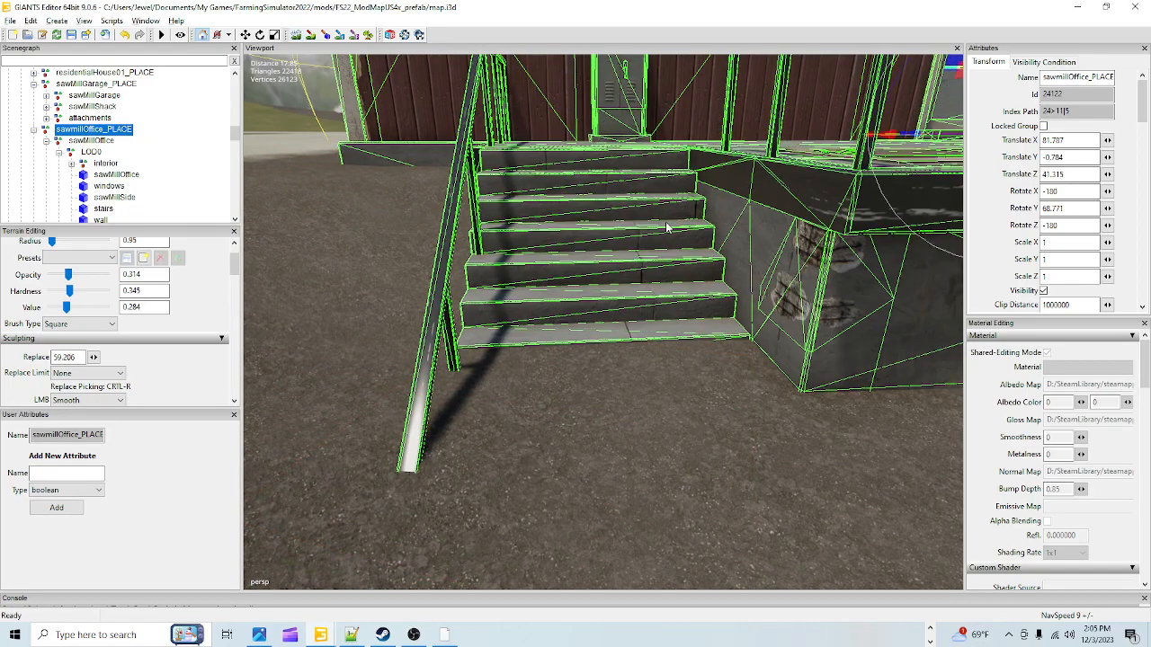
Step: Examine up close how the lowest step and handrail meet the ground at the foot of the stairs
scroll(667, 227, "down", 3)
scroll(623, 360, "up", 5)
scroll(613, 370, "down", 3)
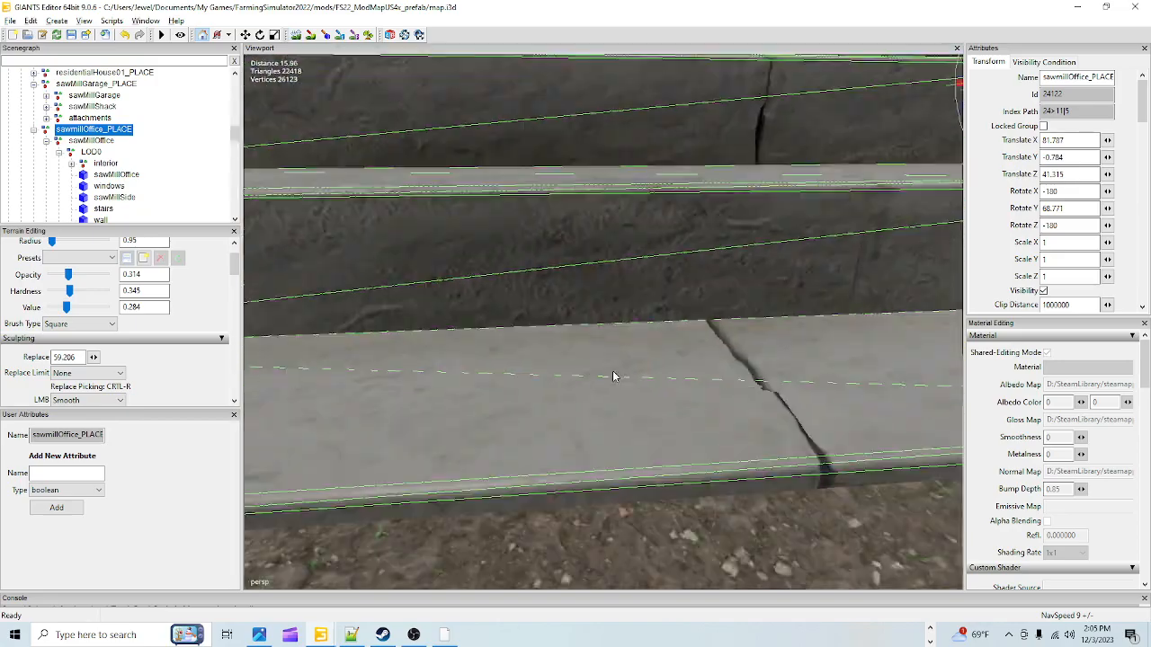
left_click_drag(597, 397, 566, 273, "alt")
scroll(514, 369, "down", 3)
scroll(567, 380, "up", 3)
scroll(550, 382, "up", 4)
scroll(532, 379, "down", 4)
scroll(566, 279, "down", 4)
mouse_move(561, 347)
left_mouse_down("alt")
mouse_move(583, 354)
mouse_move(547, 336)
mouse_move(553, 310)
mouse_move(566, 353)
left_mouse_up("alt")
scroll(548, 352, "up", 2)
scroll(547, 351, "down", 2)
scroll(553, 310, "up", 3)
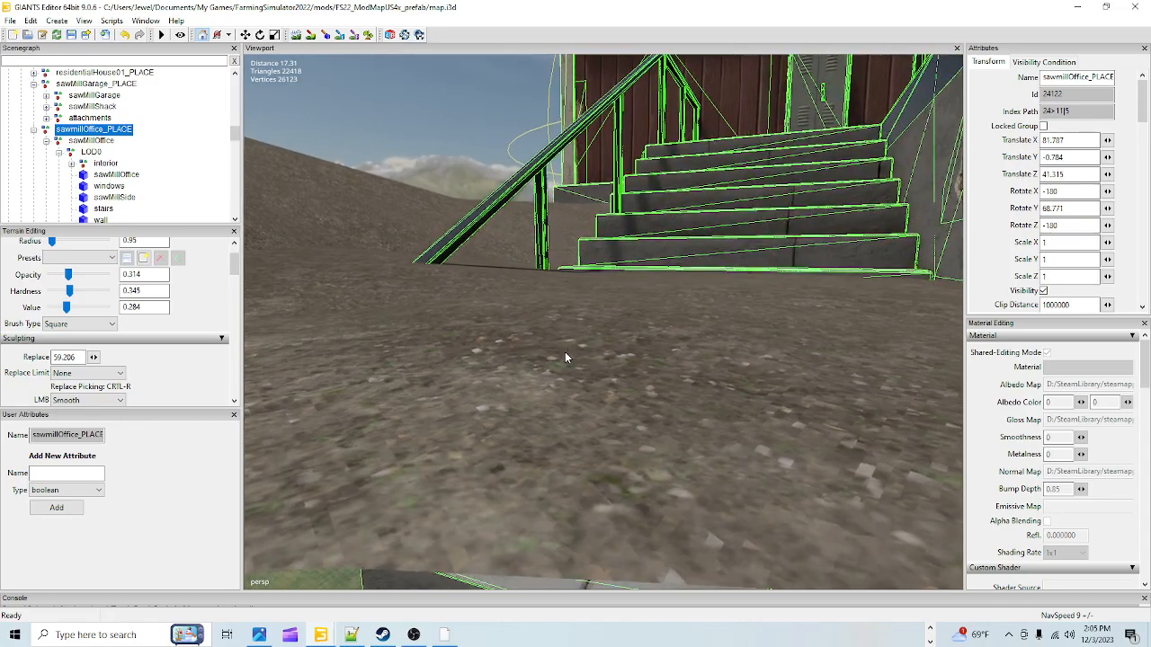
Step: Examine the slope around the stairs from the yard and the buried flight of steps from below the terrain
mouse_move(589, 286)
left_mouse_down("alt")
mouse_move(622, 297)
mouse_move(600, 300)
left_mouse_up("alt")
scroll(622, 295, "down", 3)
left_click_drag(583, 315, 581, 316, "alt")
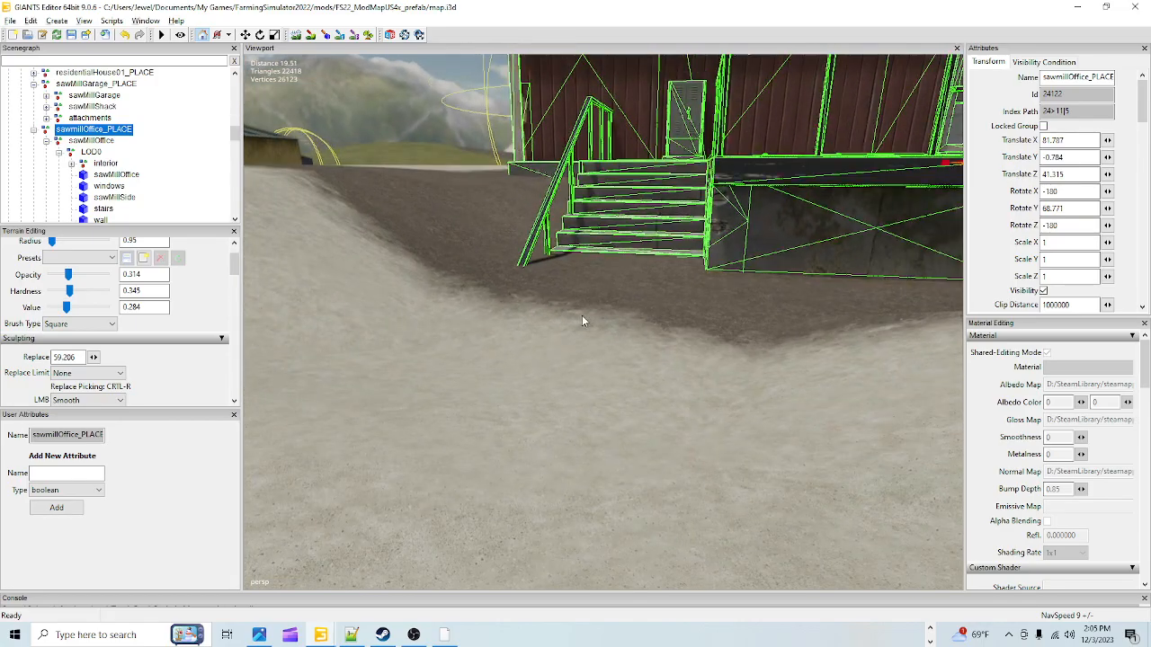
scroll(504, 311, "up", 3)
scroll(499, 317, "down", 2)
scroll(504, 310, "up", 2)
scroll(503, 313, "down", 5)
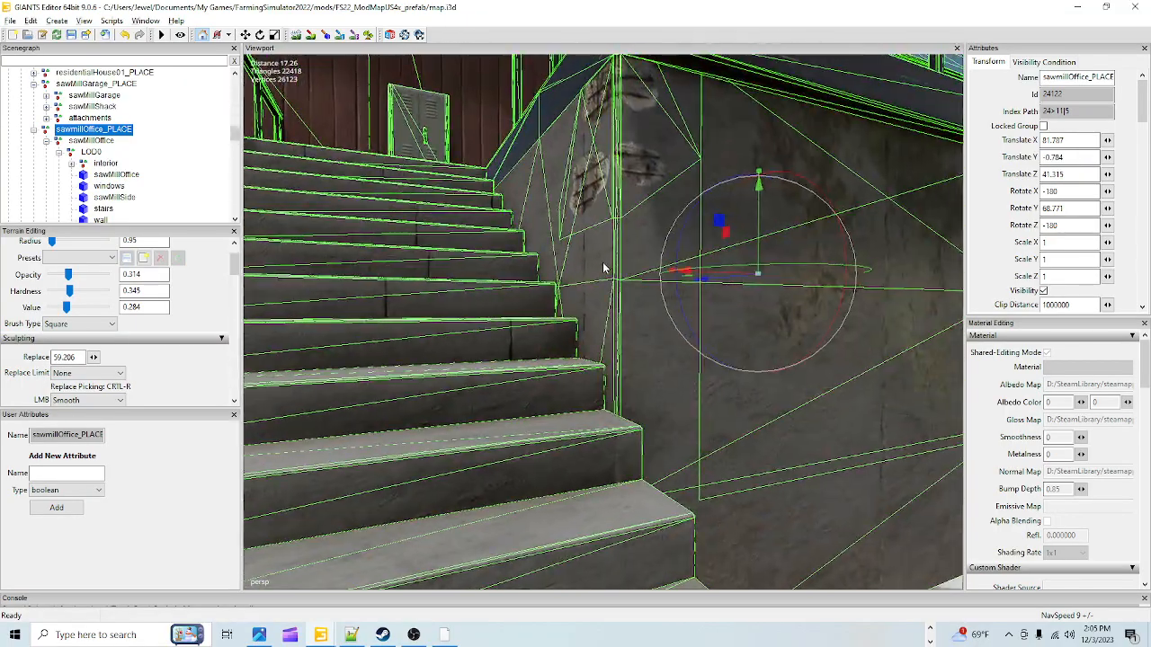
scroll(560, 368, "up", 3)
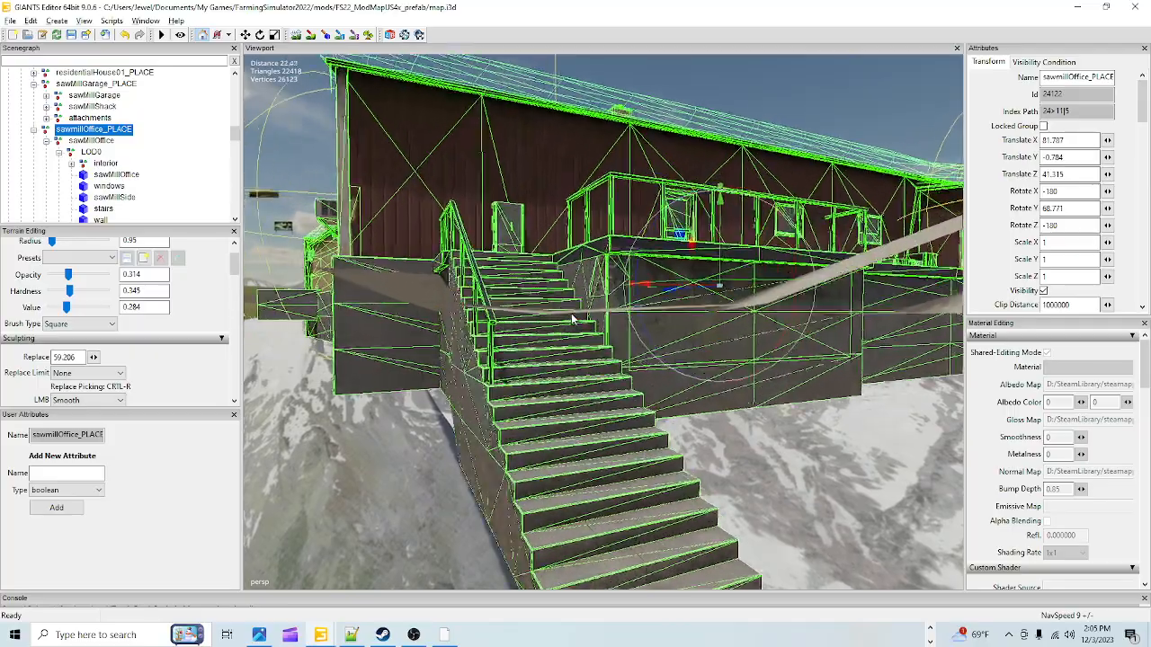
left_click_drag(523, 388, 566, 357, "alt")
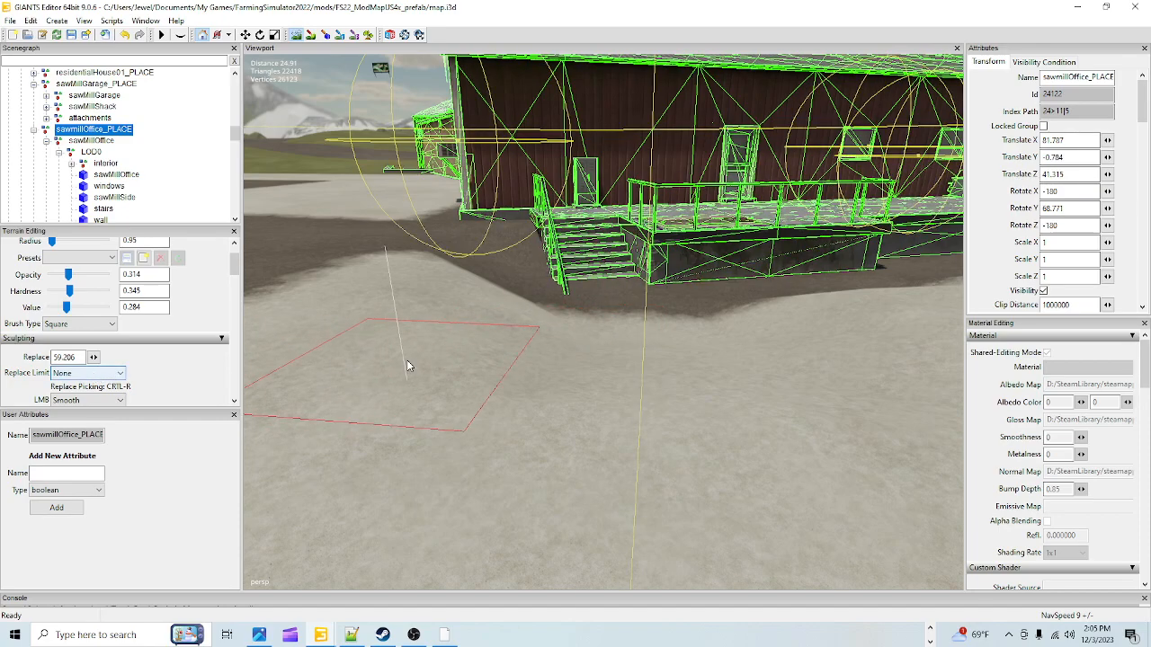
Step: Pick a replace height of 58.212 from the yard terrain and use Replace to lower the ground around the stairs and porch front
left_click(179, 35)
left_click_drag(666, 293, 342, 370, "alt")
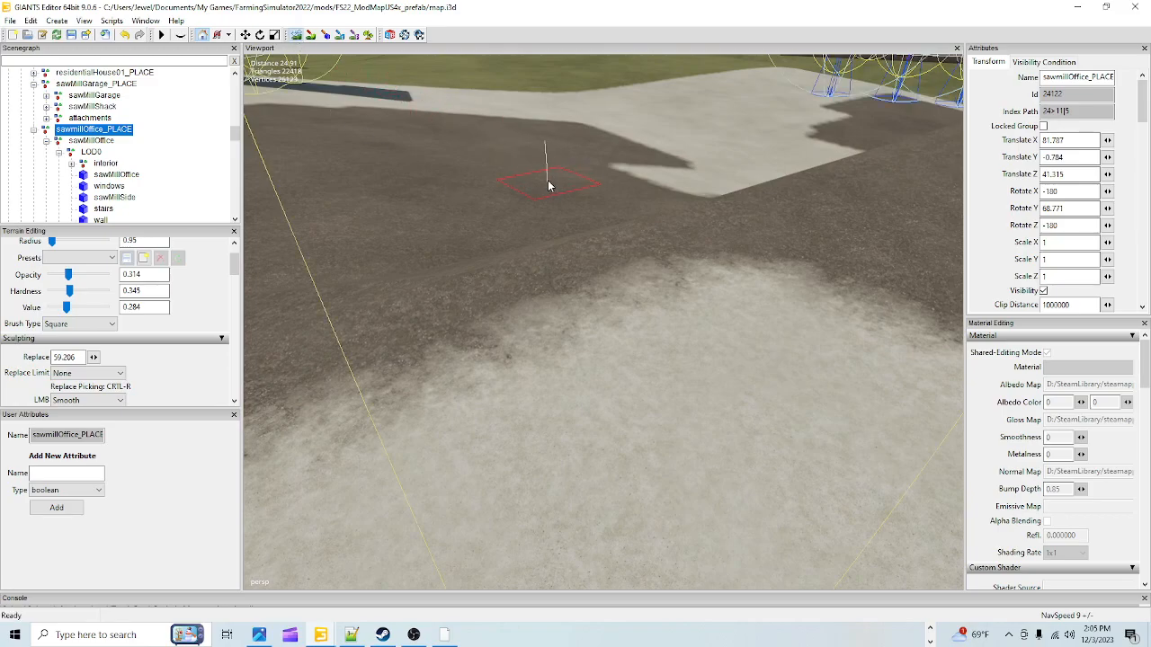
left_click_drag(531, 313, 930, 301, "alt")
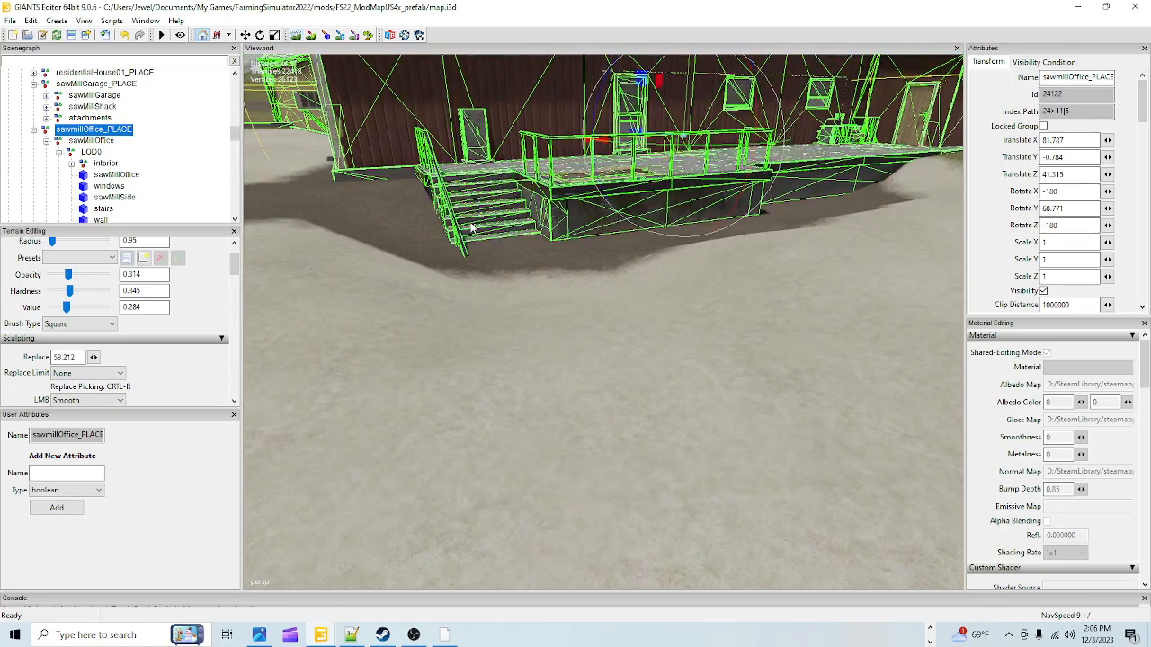
left_click(296, 35)
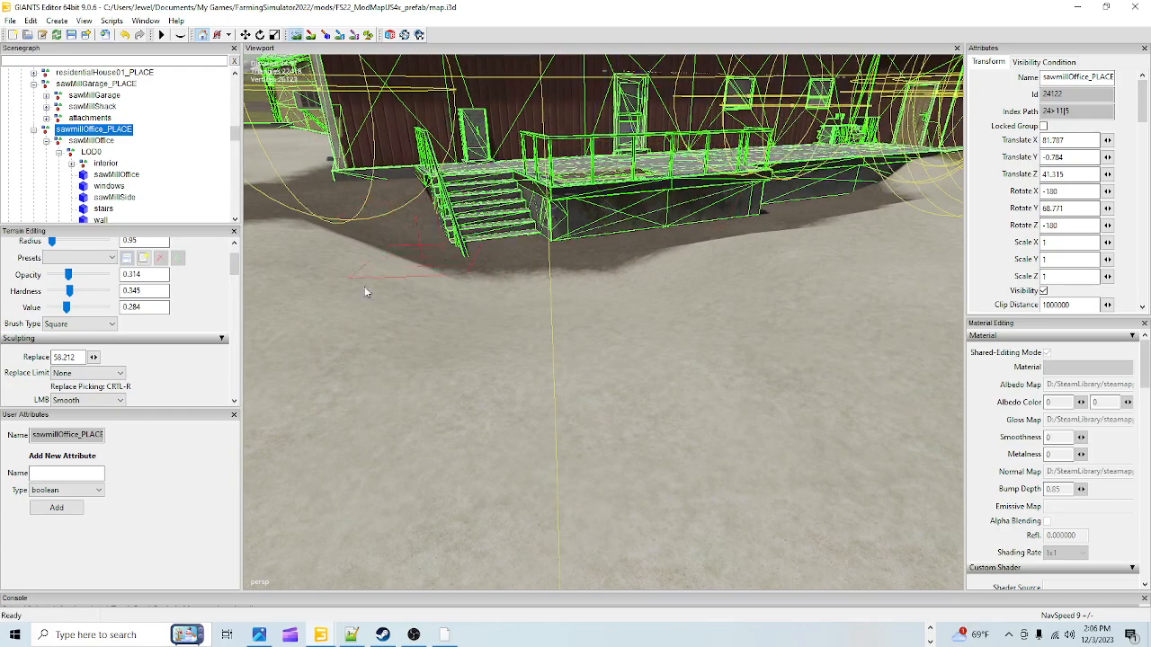
left_click(70, 400)
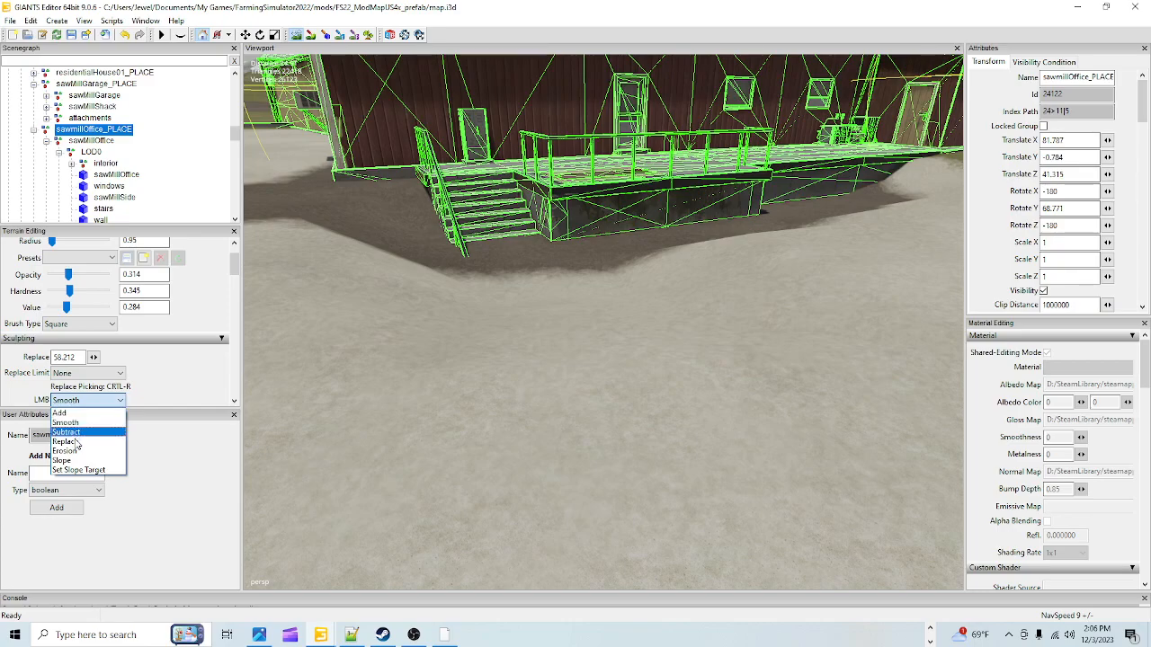
left_click(77, 442)
mouse_move(506, 254)
left_mouse_down()
mouse_move(502, 288)
mouse_move(486, 275)
mouse_move(521, 254)
mouse_move(553, 277)
mouse_move(522, 284)
left_mouse_up()
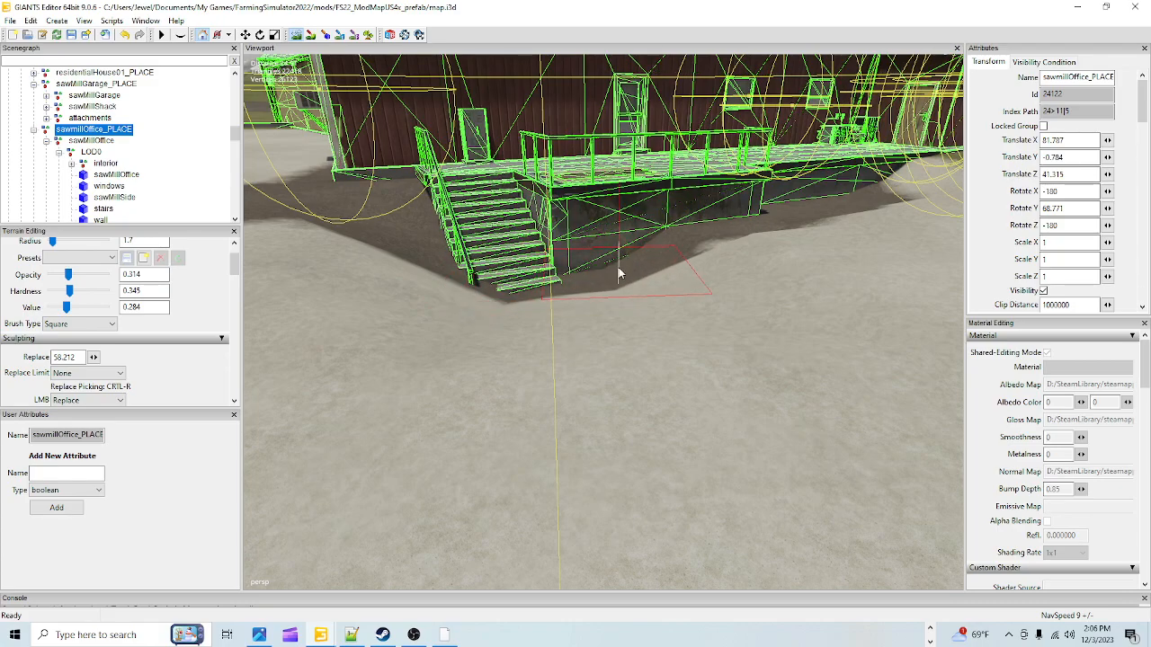
left_click_drag(417, 264, 461, 308)
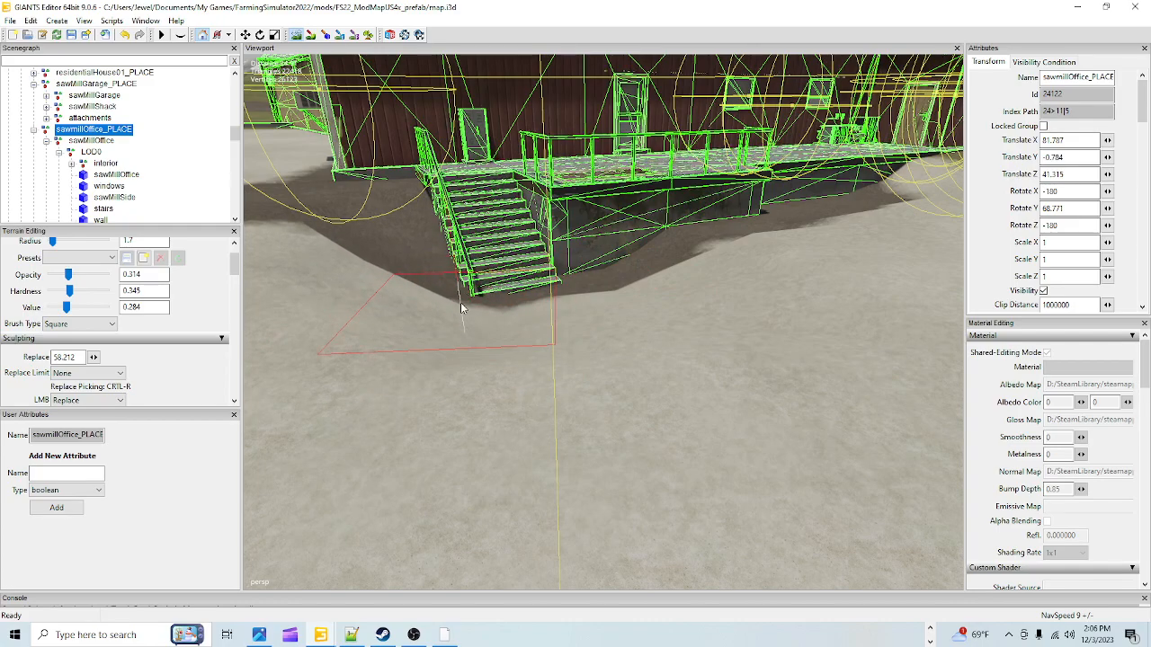
mouse_move(470, 237)
left_mouse_down()
mouse_move(444, 321)
mouse_move(465, 297)
mouse_move(465, 333)
mouse_move(456, 326)
mouse_move(388, 451)
mouse_move(361, 456)
mouse_move(382, 392)
mouse_move(377, 438)
mouse_move(344, 505)
mouse_move(436, 311)
mouse_move(528, 378)
mouse_move(501, 266)
mouse_move(498, 312)
mouse_move(521, 296)
mouse_move(609, 301)
left_mouse_up()
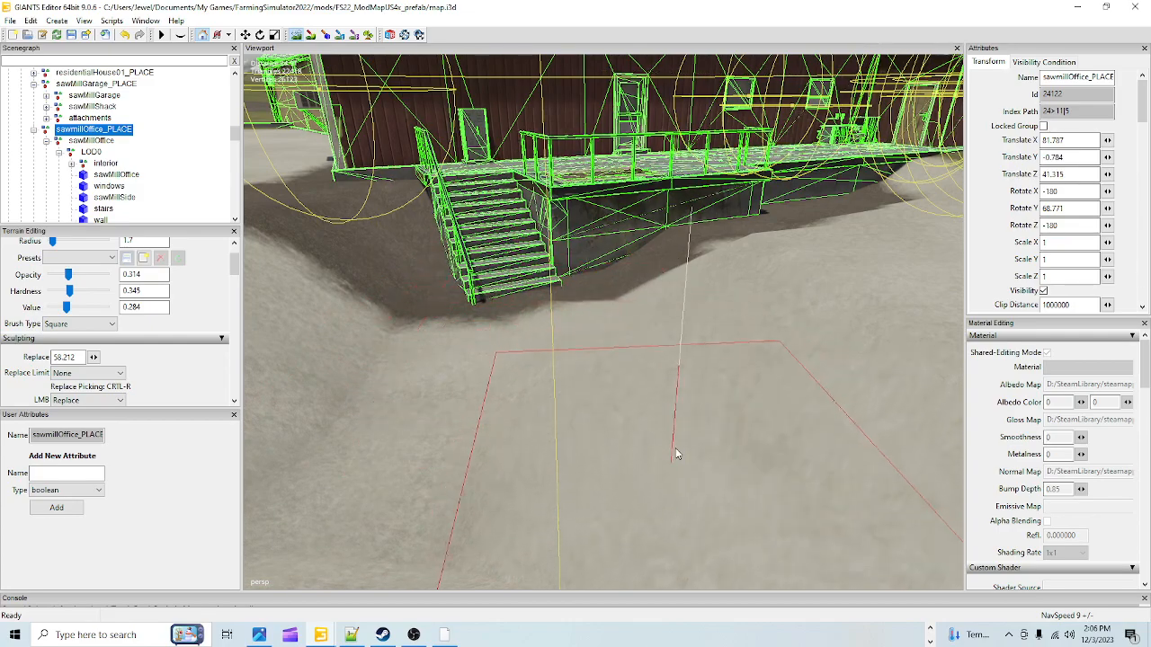
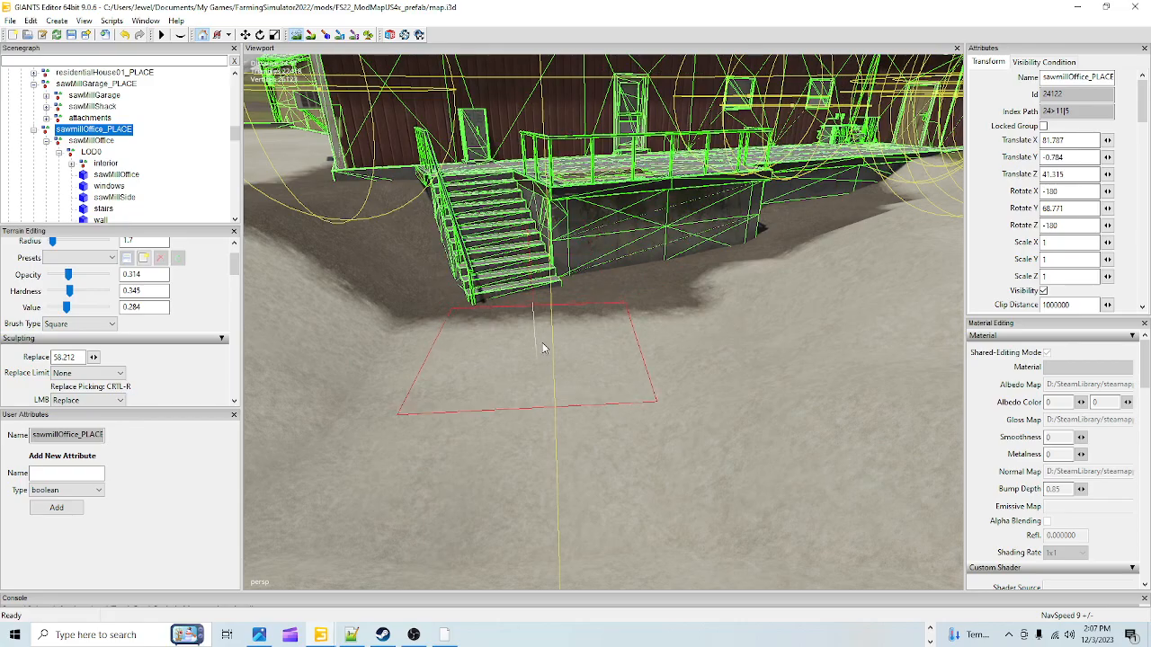
Step: Leave terrain sculpting and examine the lowered ground at the stairs, along the porch and at its far end
left_click(293, 37)
right_click_drag(378, 403, 387, 355)
left_click_drag(387, 356, 325, 345, "alt")
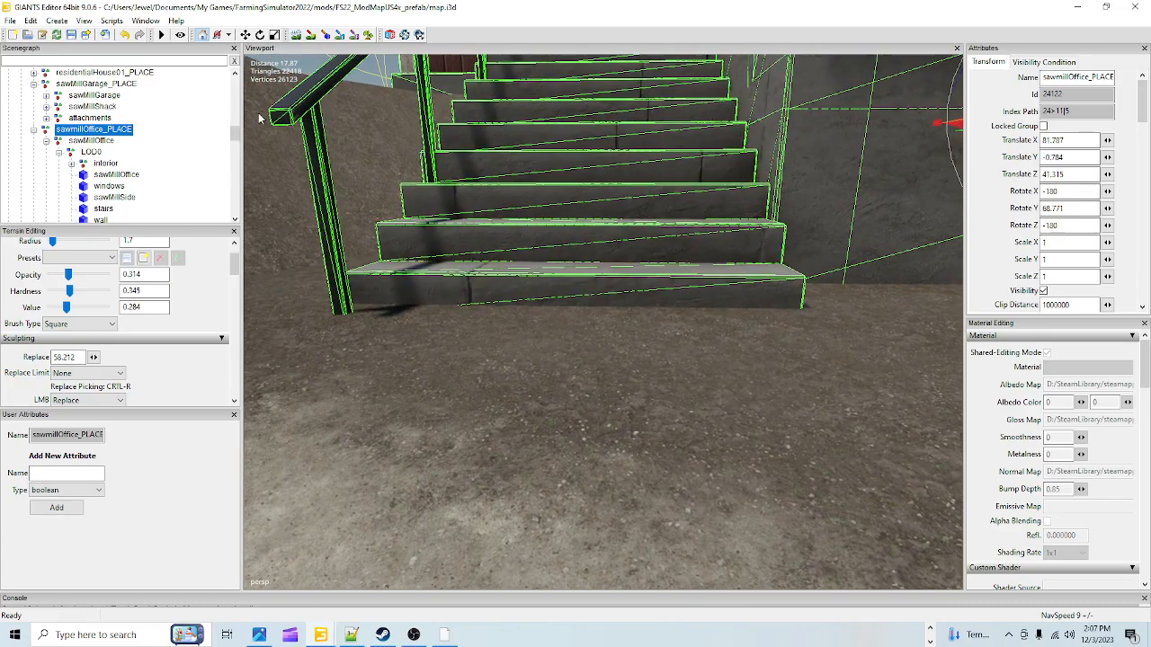
right_click_drag(579, 215, 539, 291, "alt")
right_click_drag(603, 232, 510, 365, "alt")
left_click_drag(512, 349, 594, 335, "alt")
right_click_drag(515, 396, 661, 224, "alt")
left_click_drag(661, 224, 650, 180, "alt")
right_click_drag(639, 257, 528, 381, "alt")
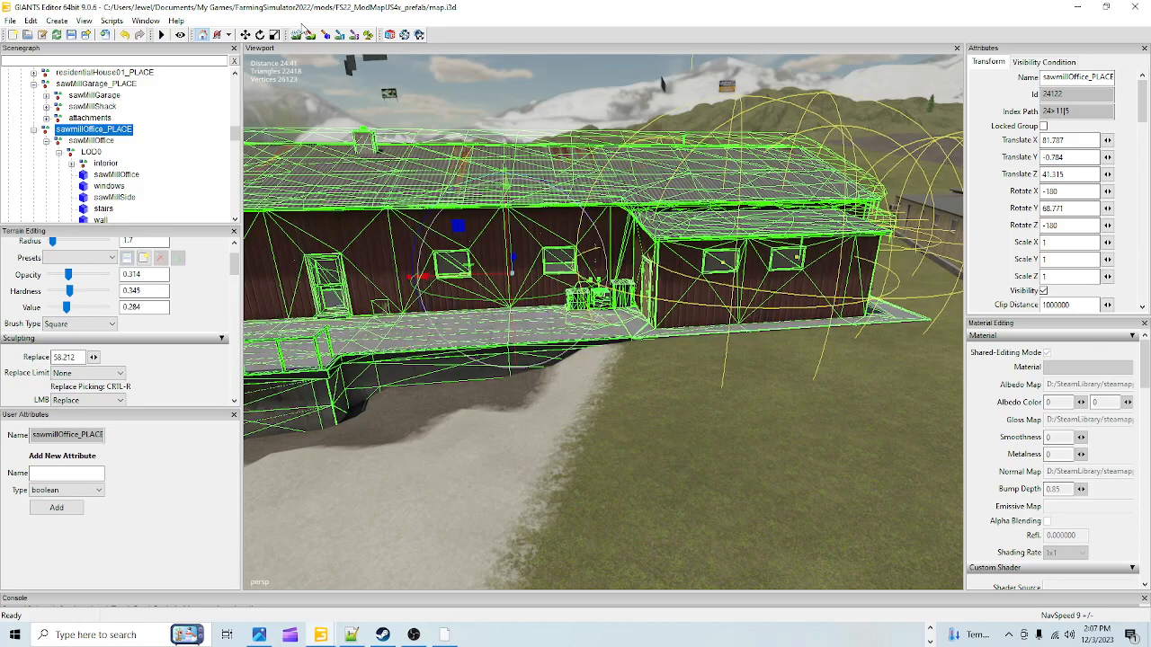
Step: Raise the terrain along the far porch edge with replace height 60.135, and set the brush to opacity 0.886, hardness 0.745 and value 0.784
key("ctrl+r")
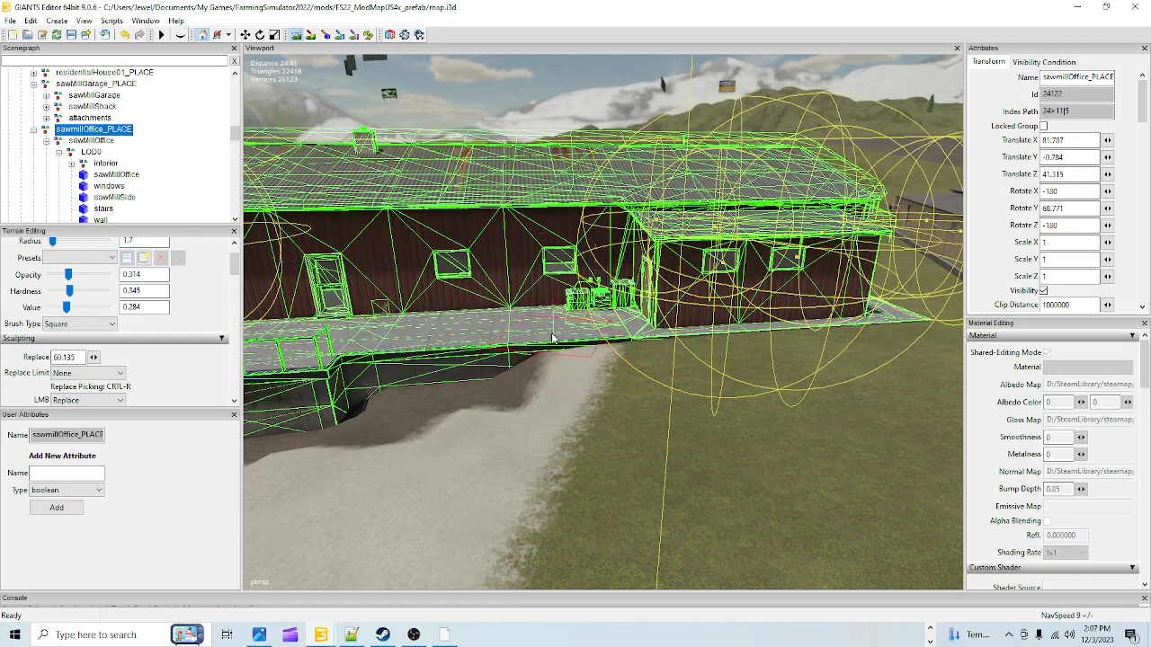
mouse_move(524, 400)
left_mouse_down()
mouse_move(519, 426)
mouse_move(532, 382)
mouse_move(450, 373)
mouse_move(354, 388)
mouse_move(493, 358)
mouse_move(447, 367)
mouse_move(473, 374)
mouse_move(395, 421)
mouse_move(374, 421)
mouse_move(353, 407)
mouse_move(361, 369)
mouse_move(397, 365)
mouse_move(358, 368)
left_mouse_up()
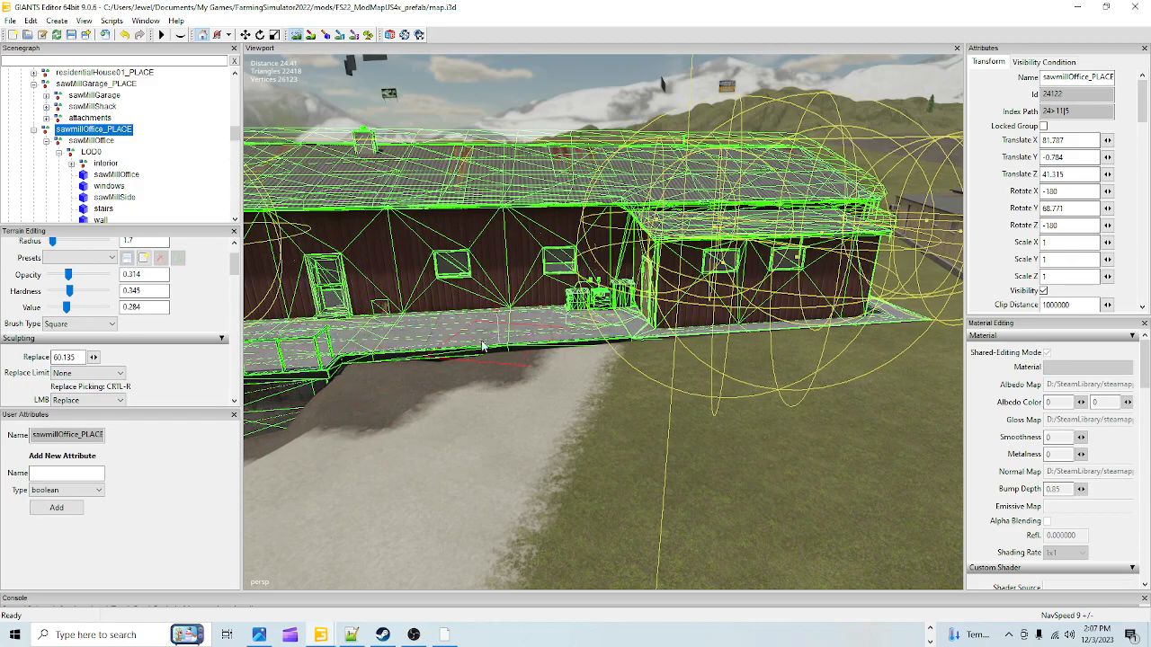
mouse_move(468, 340)
left_mouse_down()
mouse_move(500, 344)
mouse_move(450, 347)
mouse_move(559, 350)
left_mouse_up()
mouse_move(372, 373)
left_mouse_down()
mouse_move(472, 352)
mouse_move(345, 363)
mouse_move(539, 356)
left_mouse_up()
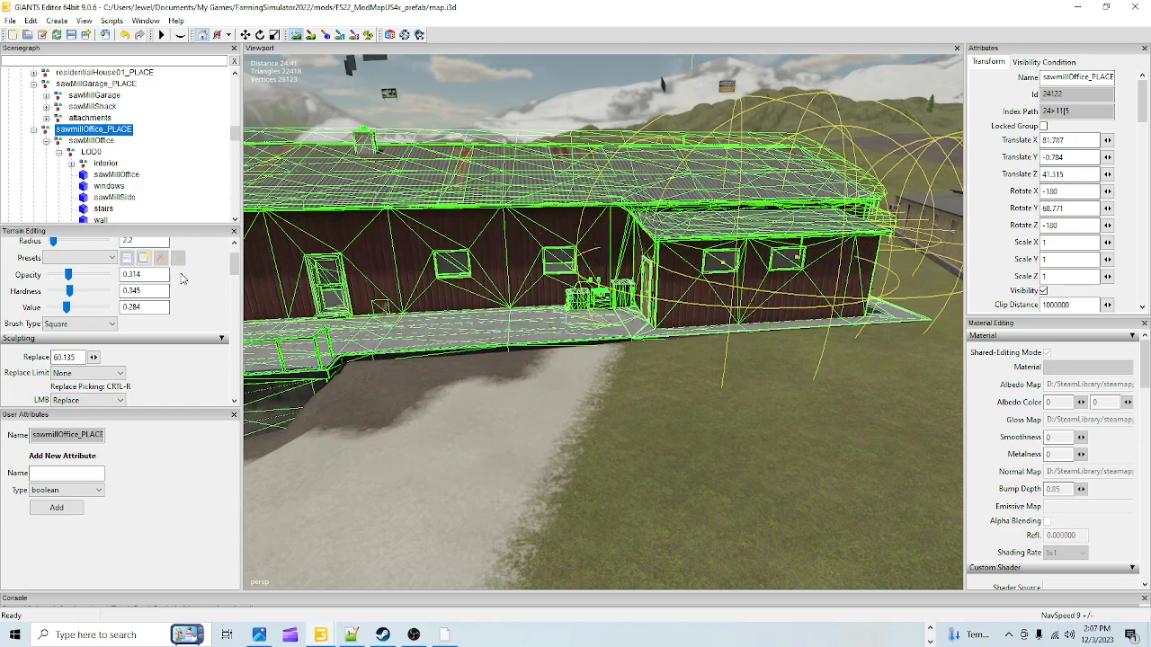
left_click(99, 282)
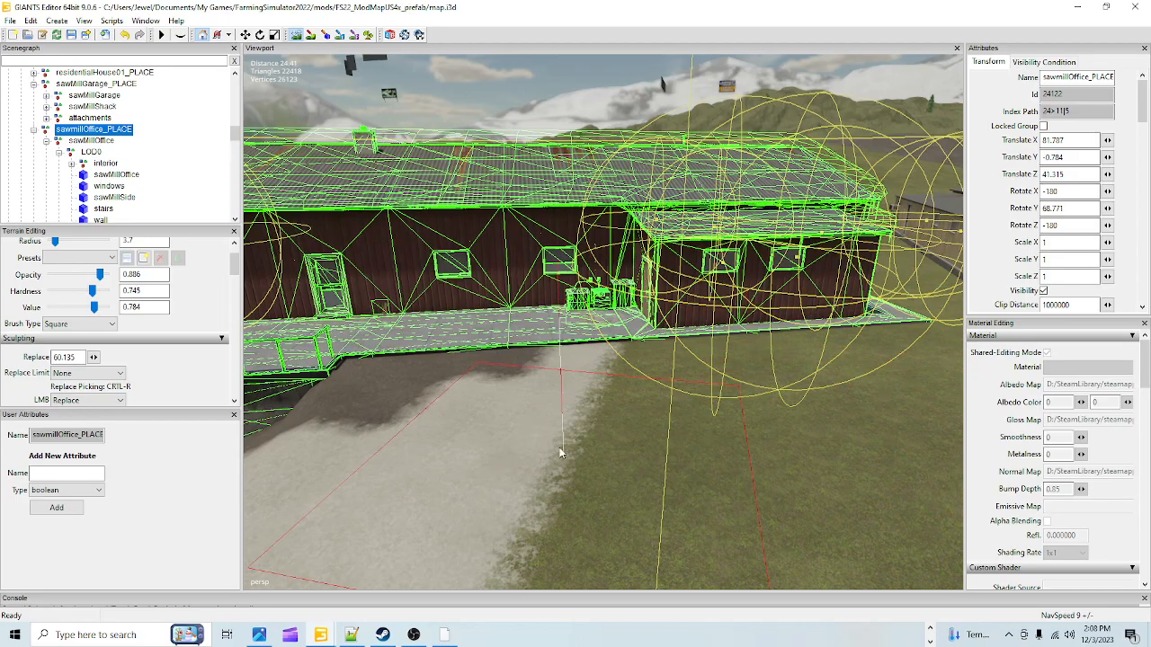
Step: Leave terrain sculpting and examine the reshaped yard around the porch wall, stairs and far end of the office
left_click(296, 38)
left_click_drag(604, 316, 491, 311, "alt")
scroll(530, 247, "up", 8)
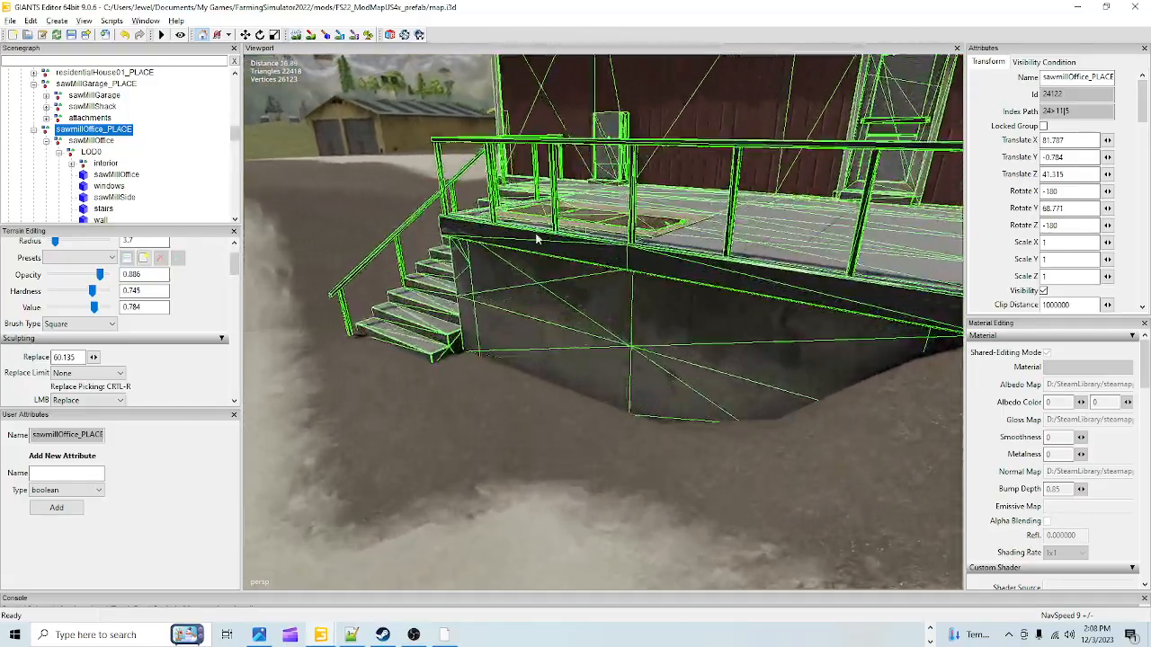
scroll(511, 272, "down", 9)
left_click_drag(584, 404, 479, 433, "alt")
scroll(576, 382, "up", 6)
scroll(661, 349, "down", 5)
left_click_drag(588, 411, 708, 389, "alt")
scroll(708, 389, "down", 4)
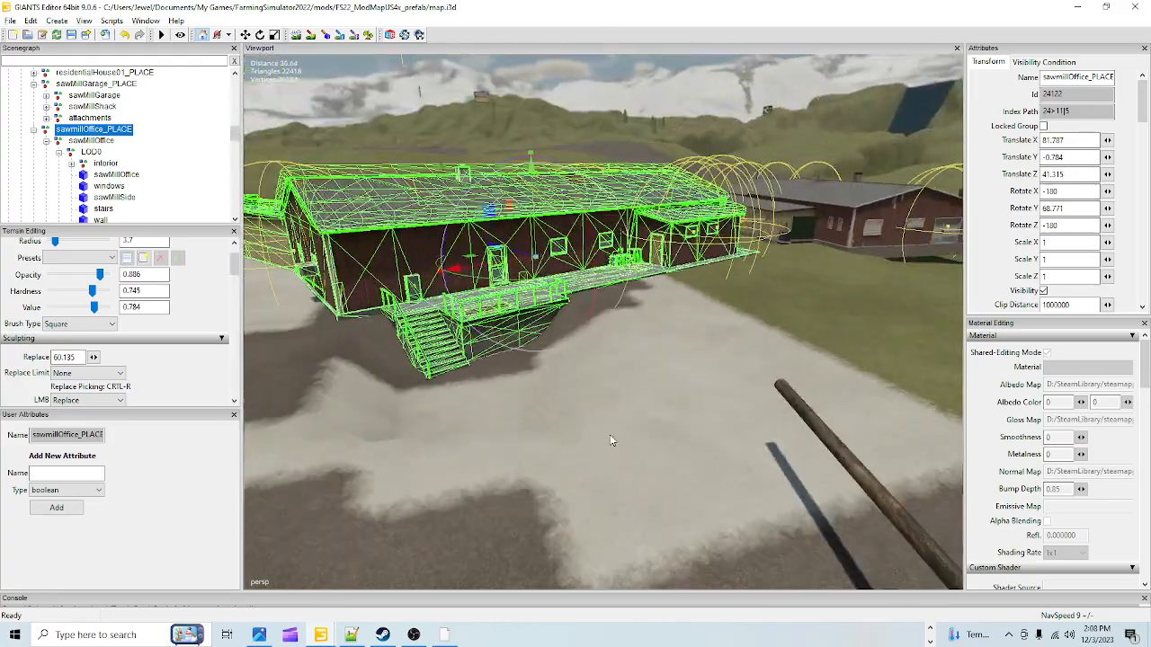
left_click_drag(611, 439, 580, 441, "alt")
scroll(634, 306, "up", 5)
left_click_drag(639, 295, 657, 349, "alt")
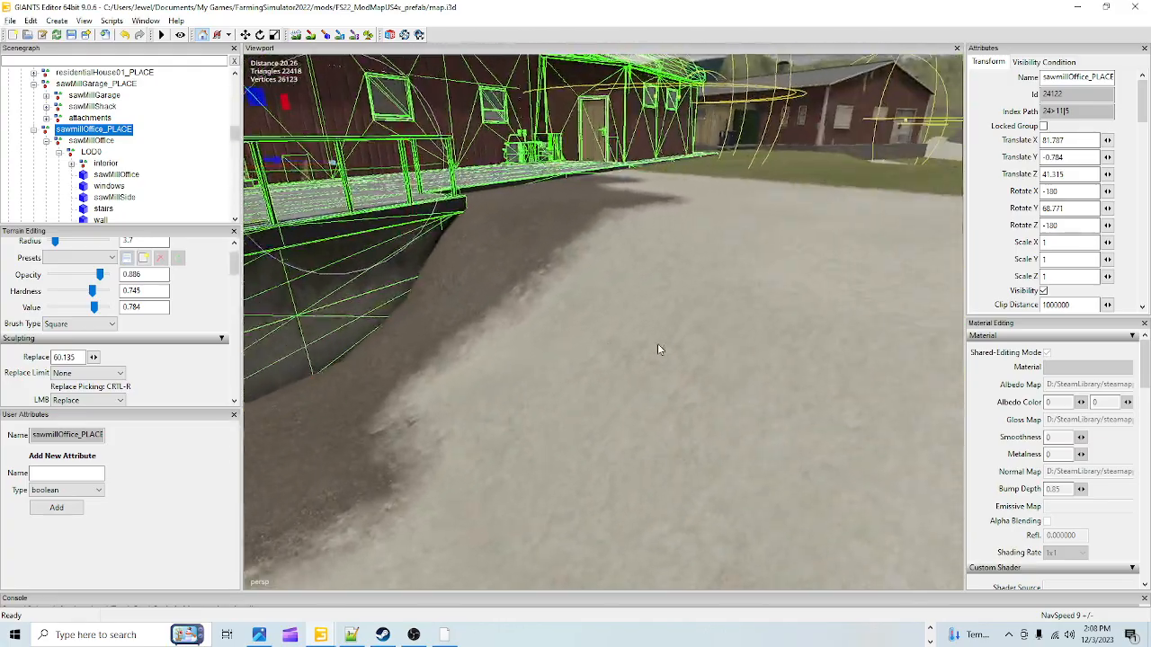
Step: Resume terrain sculpting in Smooth mode and soften the slope between the yard and the office porch
scroll(658, 349, "down", 4)
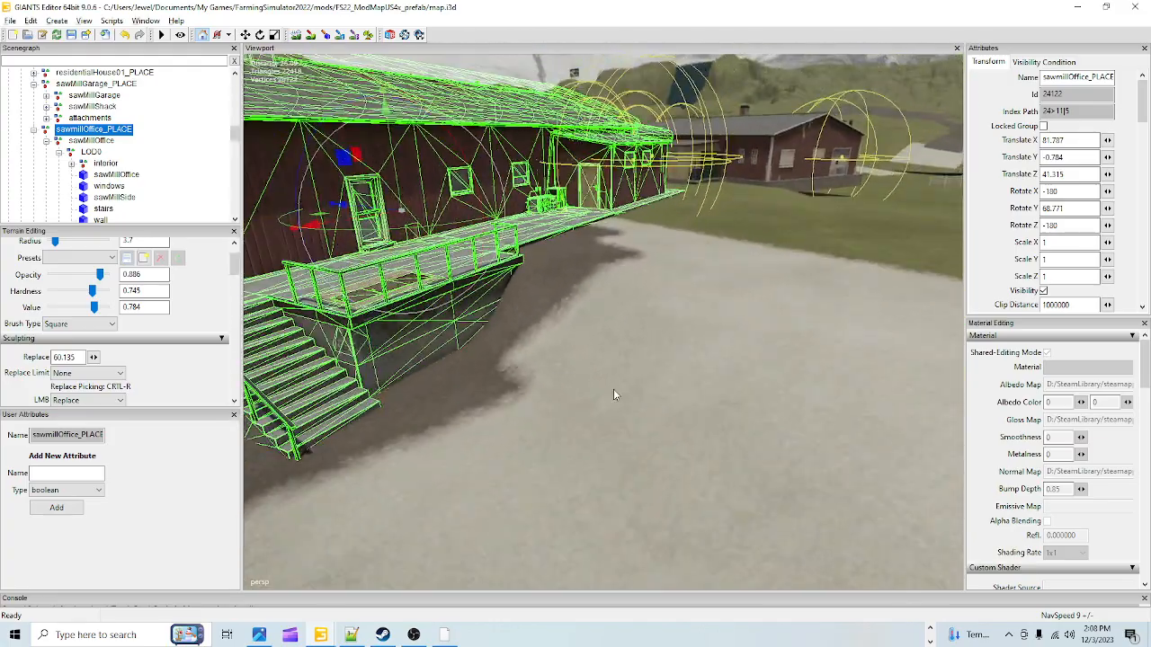
left_click(297, 35)
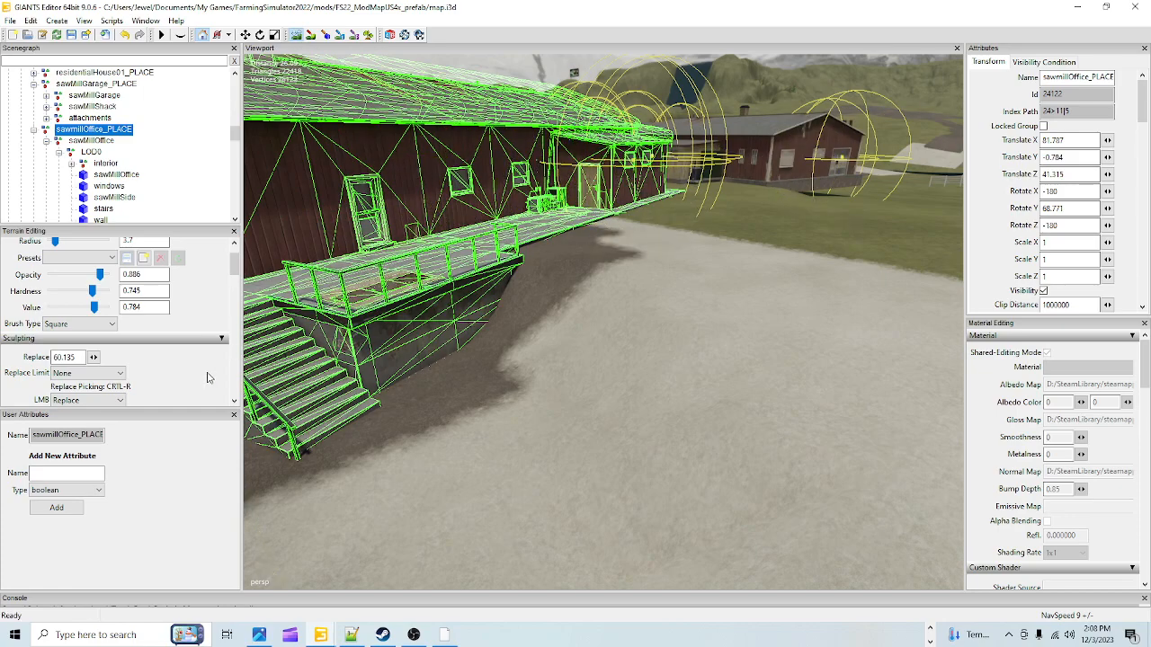
left_click(88, 400)
left_click(70, 422)
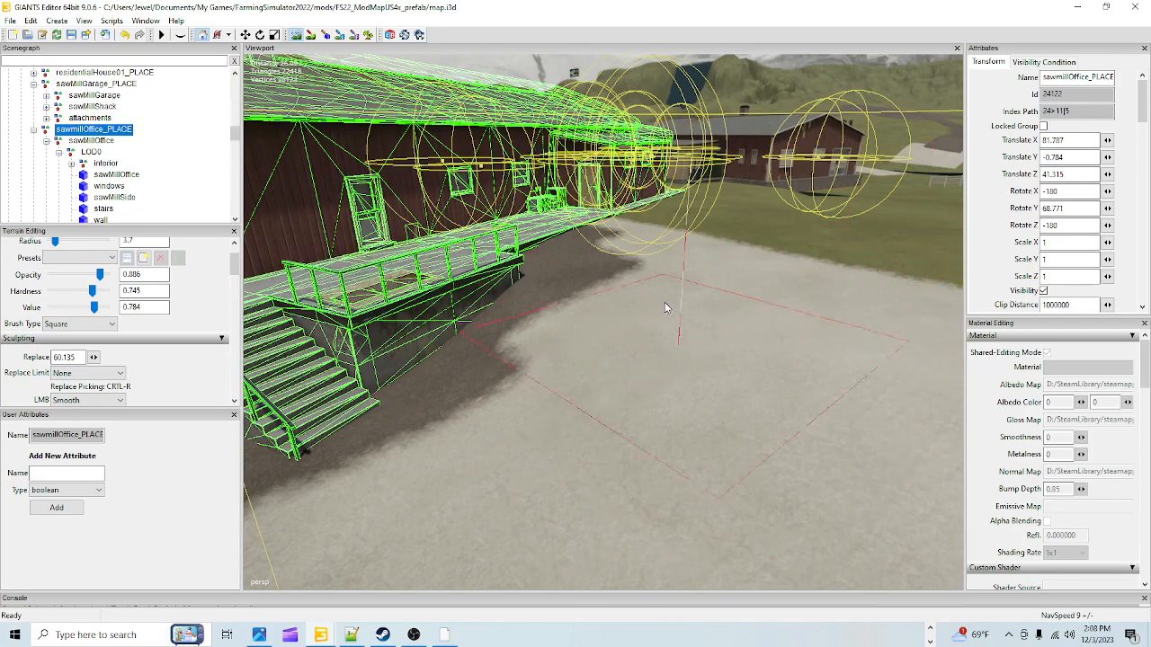
Step: Pick a replace height of 58.268 at the stairs and level the yard in front of them using Replace with brush radius 2.95
left_click_drag(910, 368, 637, 366, "alt")
right_click_drag(614, 320, 466, 487, "alt")
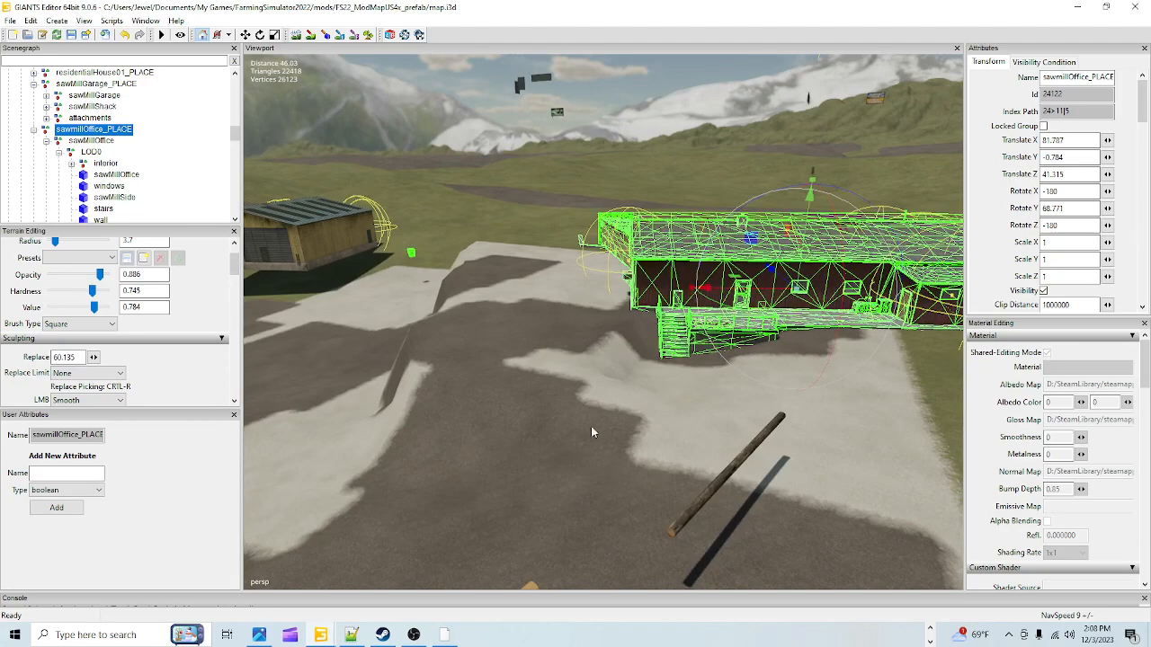
left_click(297, 35)
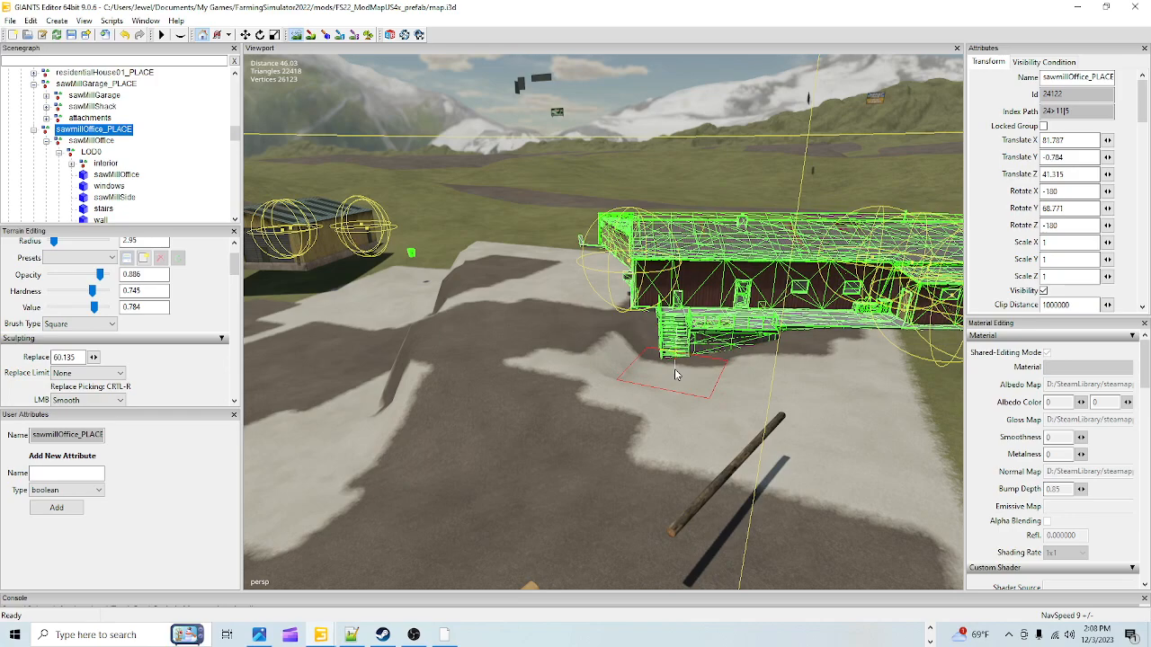
left_click(115, 401)
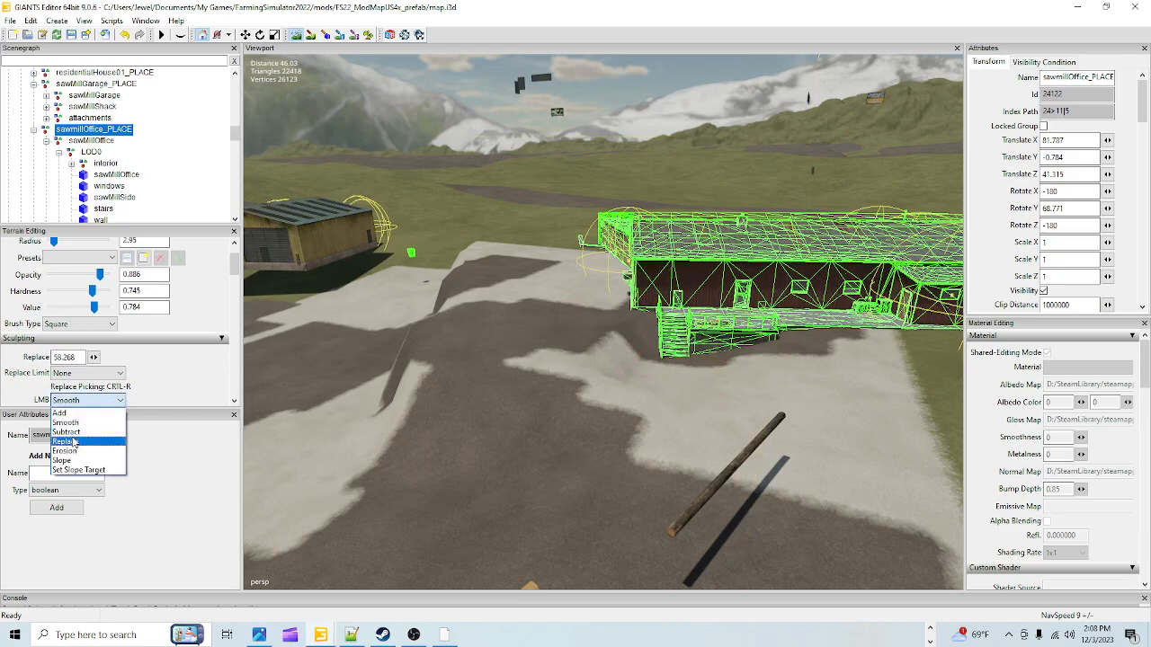
left_click(66, 441)
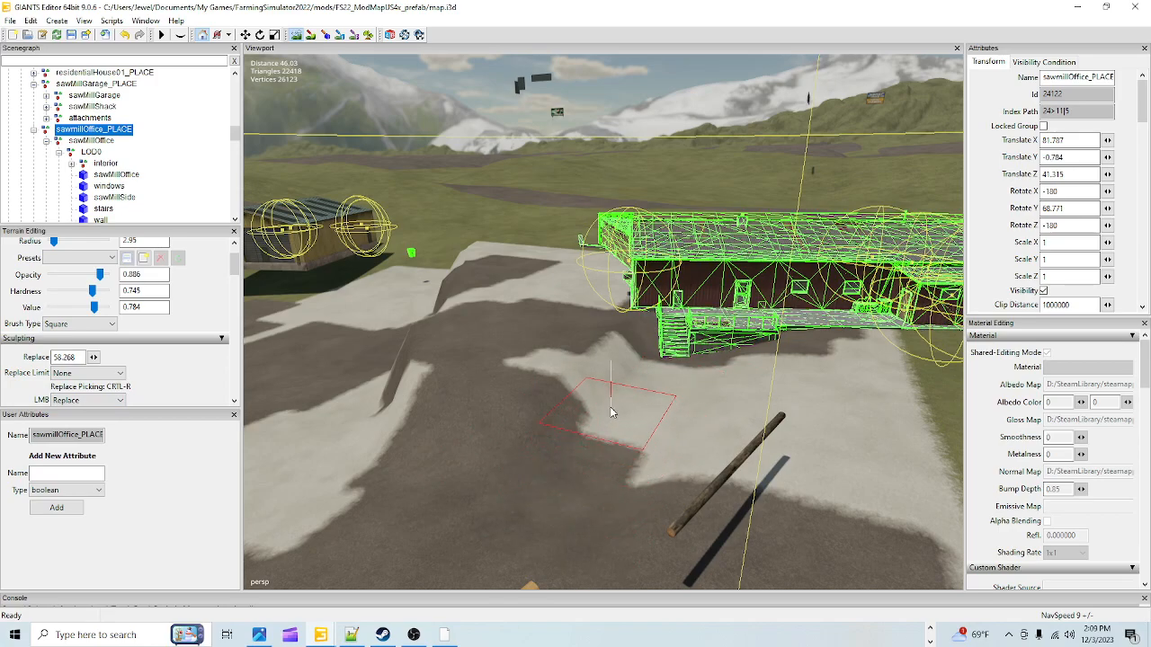
mouse_move(604, 397)
left_mouse_down()
mouse_move(569, 366)
mouse_move(543, 460)
left_mouse_up()
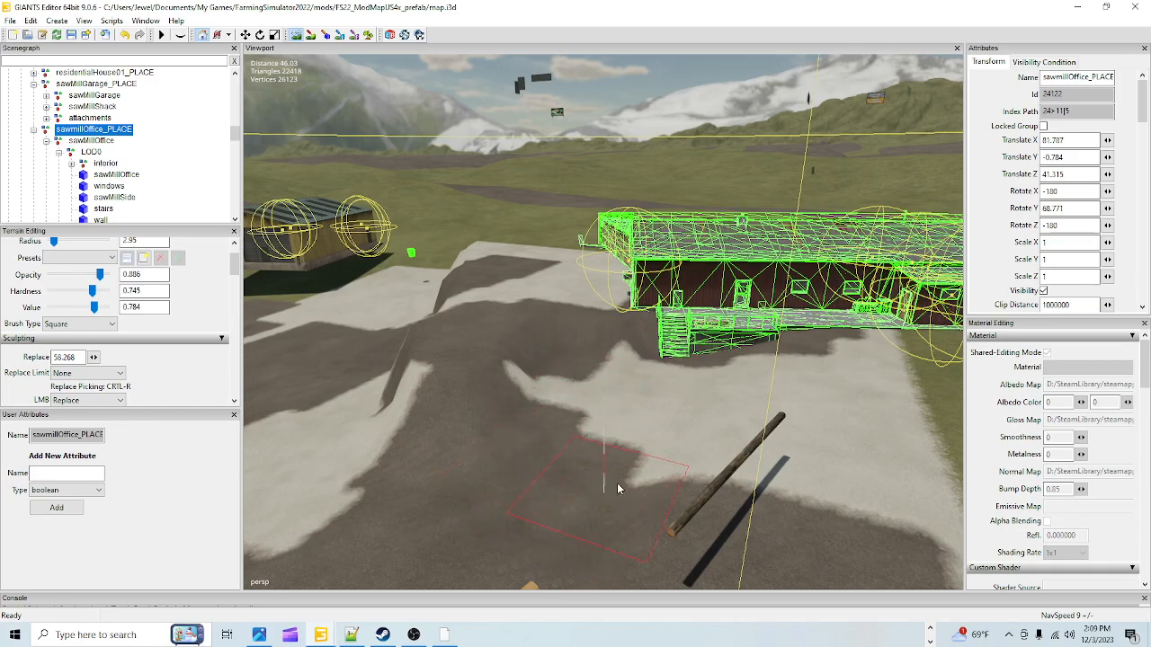
left_click_drag(609, 492, 655, 505)
left_click_drag(670, 427, 571, 508)
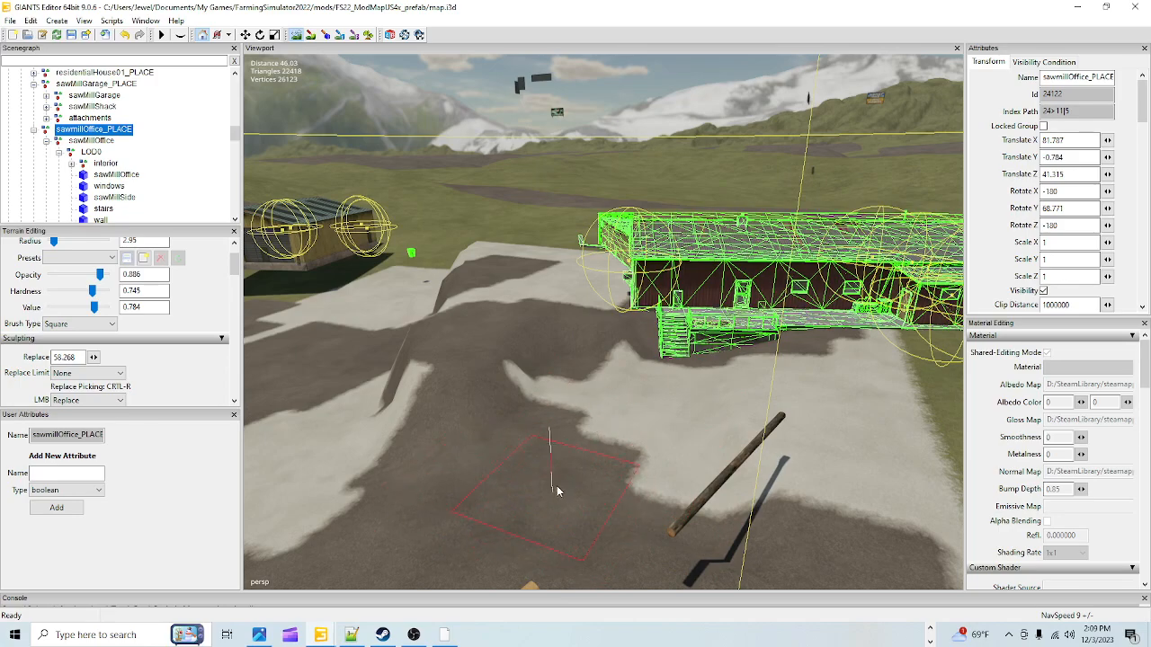
Step: Smooth the levelled yard terrain in front of the office and leave terrain sculpting
left_click(86, 400)
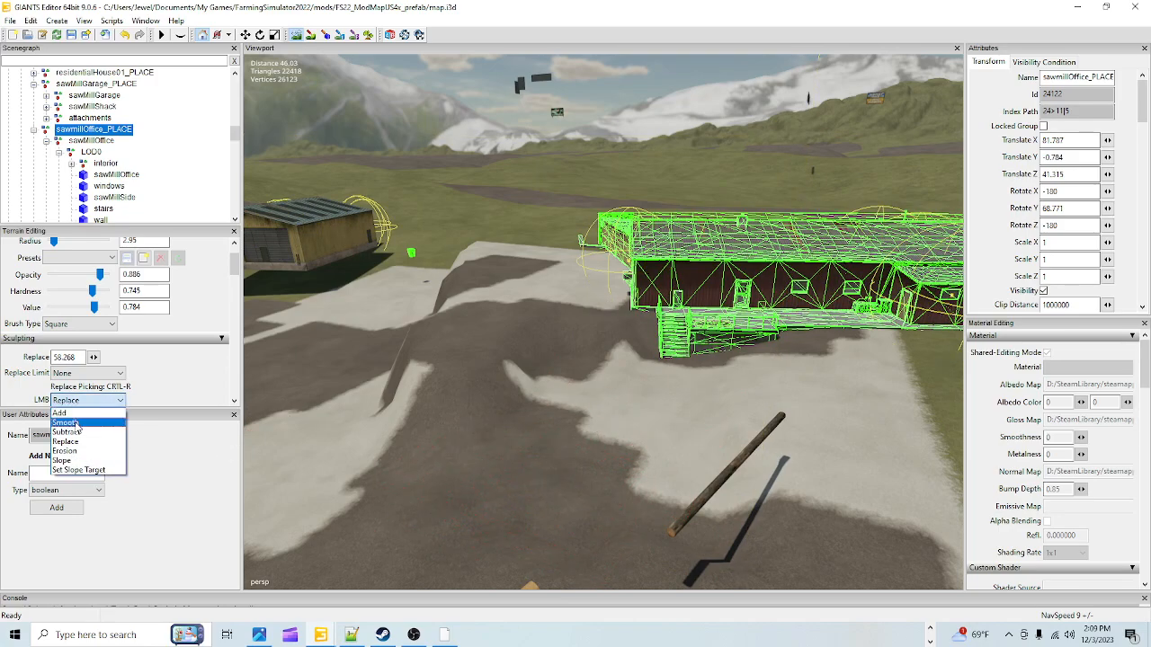
left_click(72, 423)
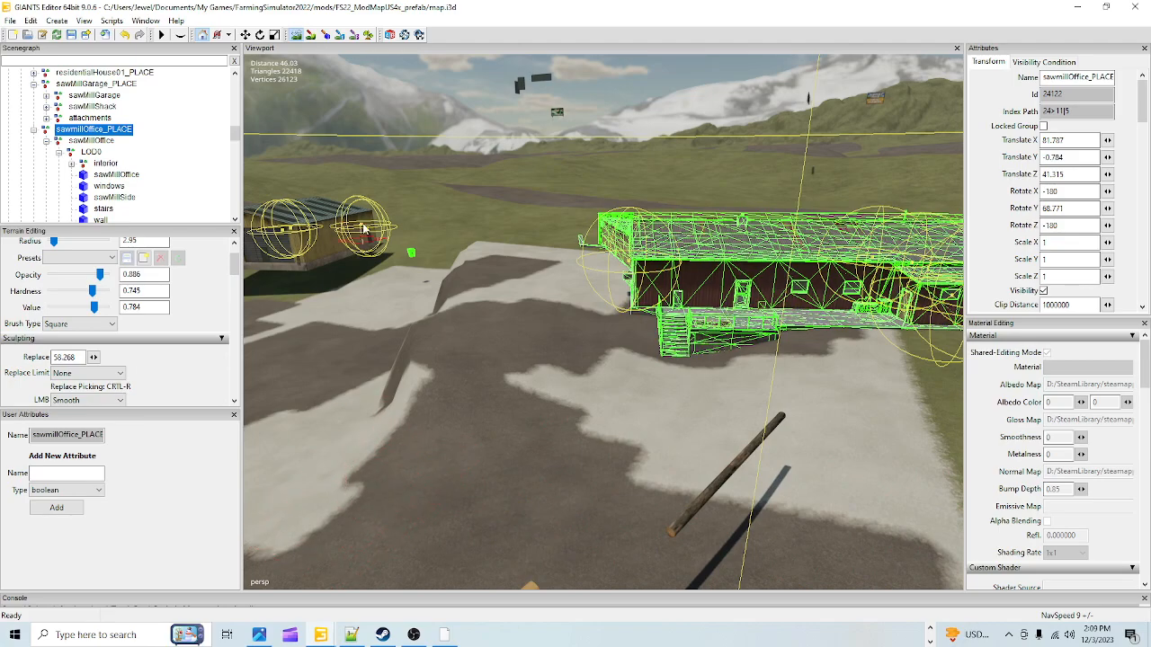
left_click(295, 36)
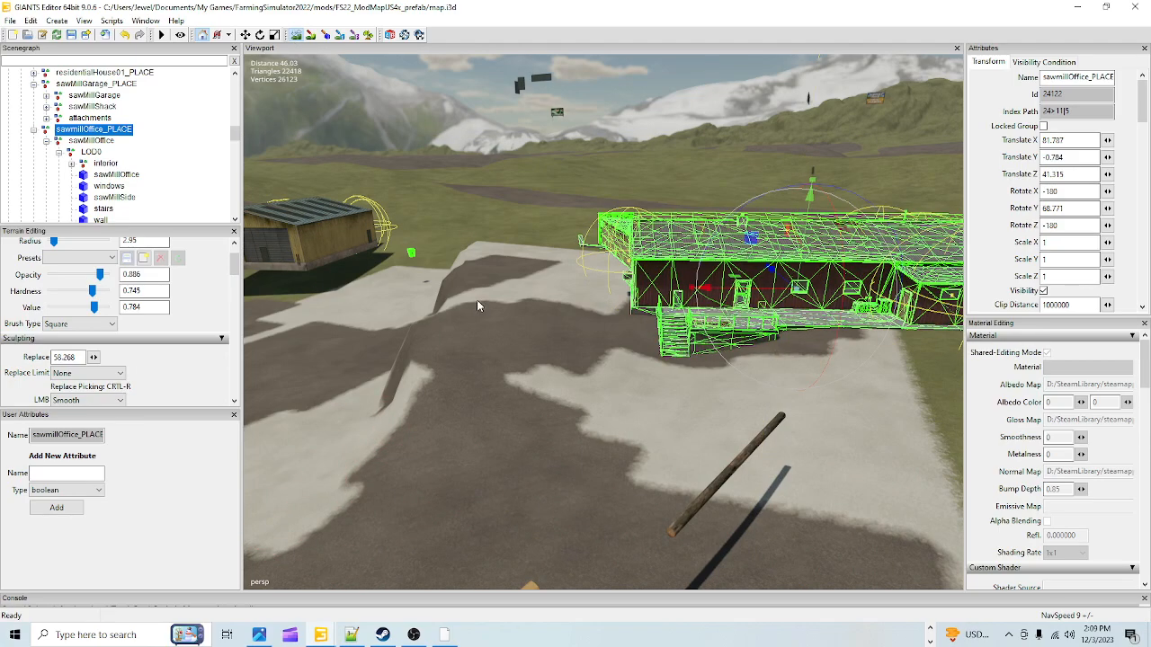
Step: Examine the smoothed ground from the garage side of the yard to the office corner and stairs
left_click_drag(465, 307, 464, 367, "alt")
scroll(674, 199, "up", 4)
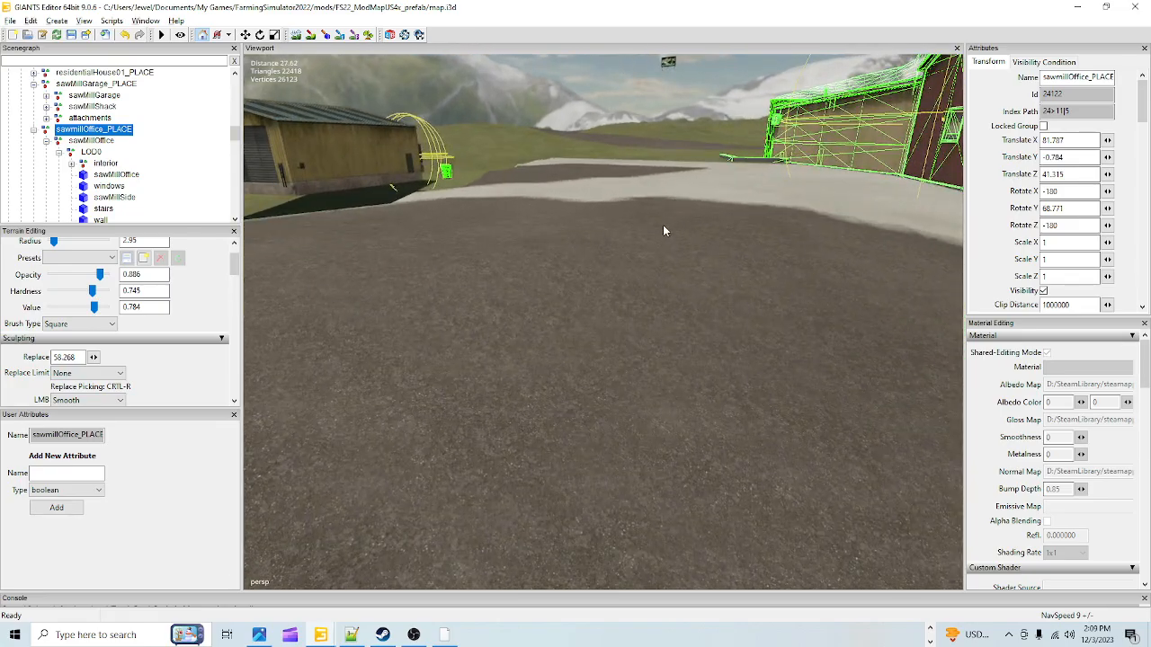
scroll(664, 212, "up", 1)
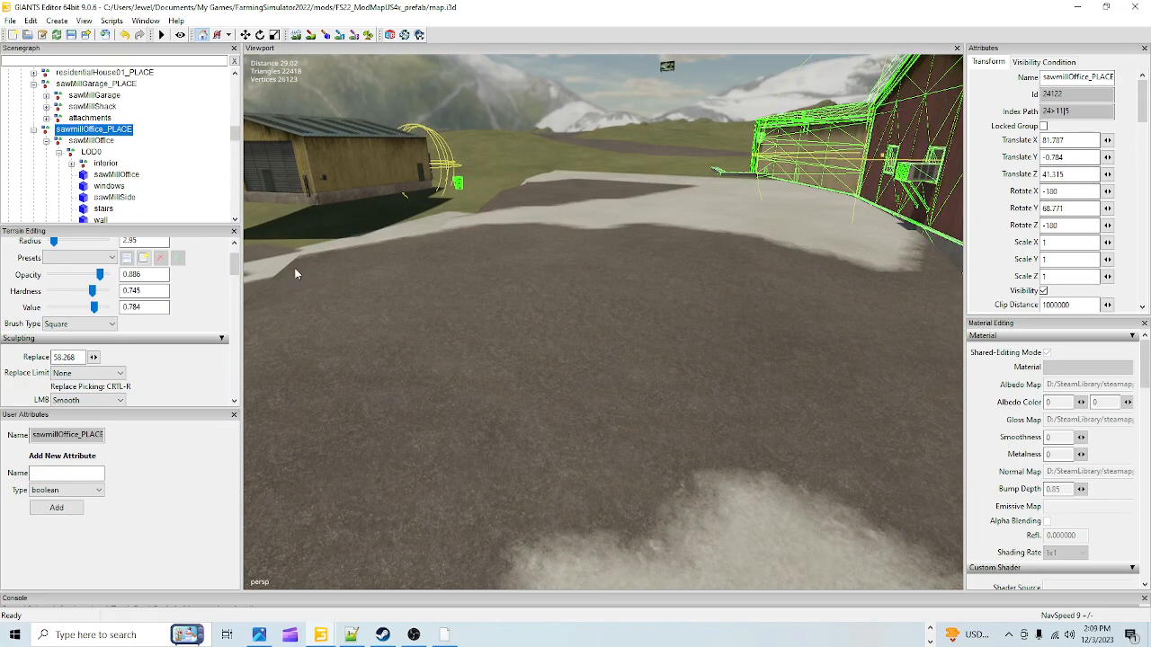
middle_click_drag(716, 246, 630, 270, "alt")
left_click_drag(629, 270, 606, 318, "alt")
scroll(621, 302, "up", 3)
left_click_drag(722, 177, 950, 348, "alt")
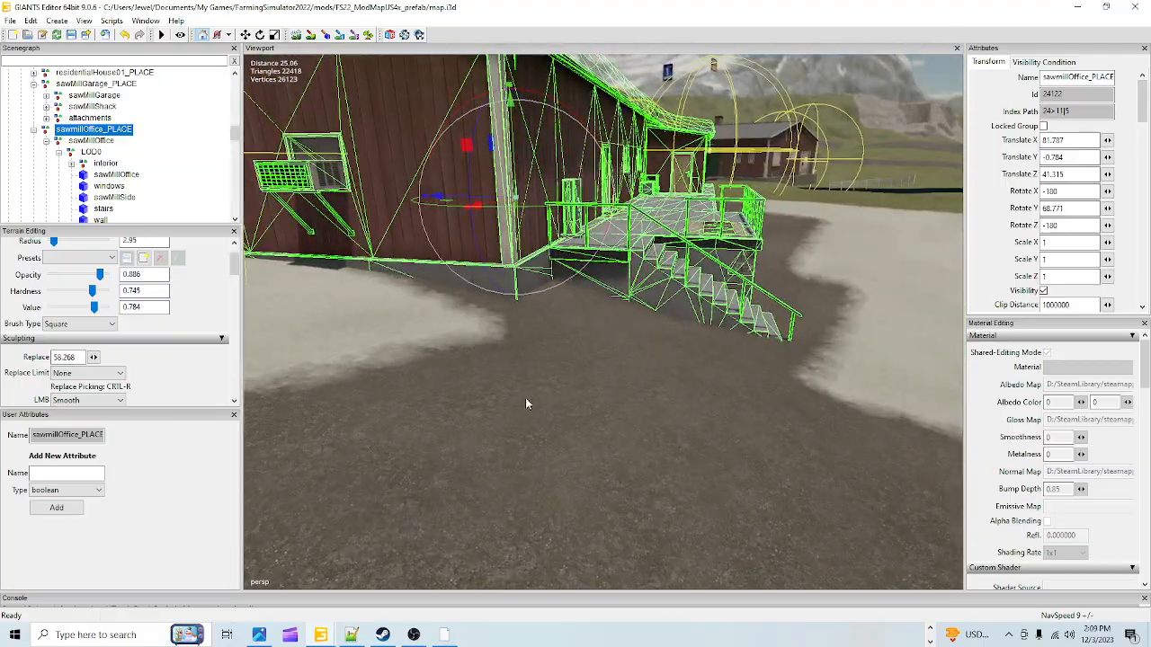
left_click_drag(532, 404, 467, 364, "alt")
scroll(526, 402, "up", 2)
left_click_drag(491, 401, 845, 335, "alt")
Step: Examine the open yard and its outer edge towards the neighbouring buildings for uneven terrain
scroll(502, 432, "down", 2)
scroll(478, 420, "down", 3)
scroll(448, 373, "up", 4)
scroll(665, 408, "down", 3)
scroll(725, 375, "up", 3)
left_click_drag(665, 408, 696, 385, "alt")
scroll(725, 375, "up", 3)
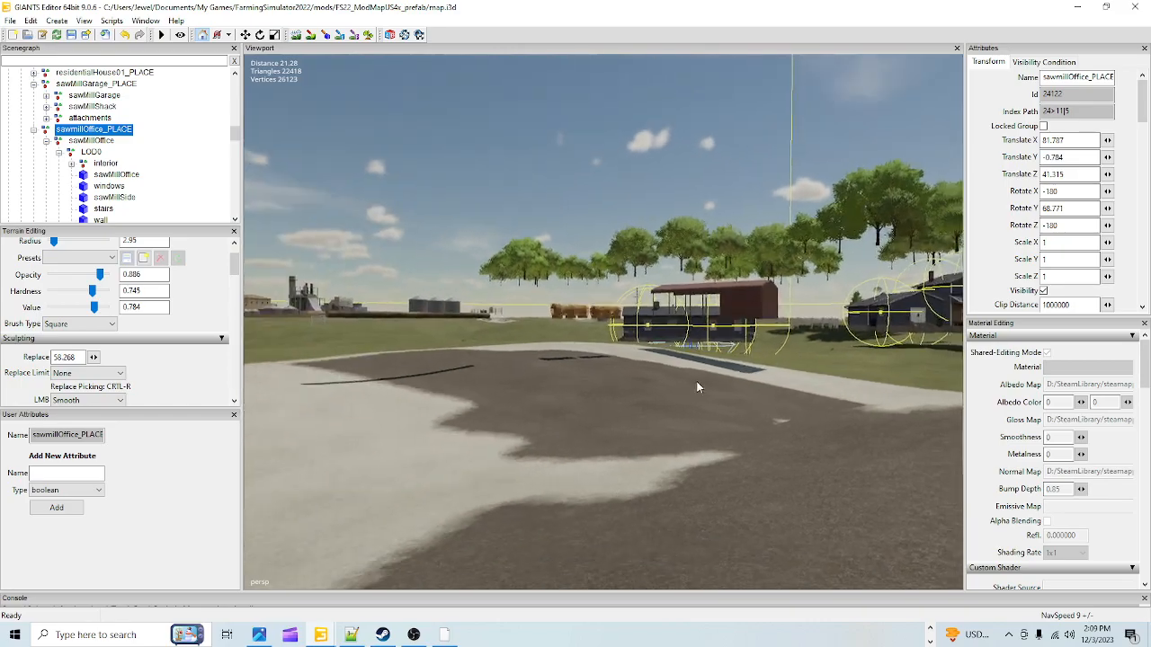
scroll(671, 460, "down", 5)
left_click_drag(639, 456, 843, 439, "alt")
scroll(647, 424, "up", 4)
scroll(675, 487, "down", 2)
left_click_drag(812, 401, 681, 390, "alt")
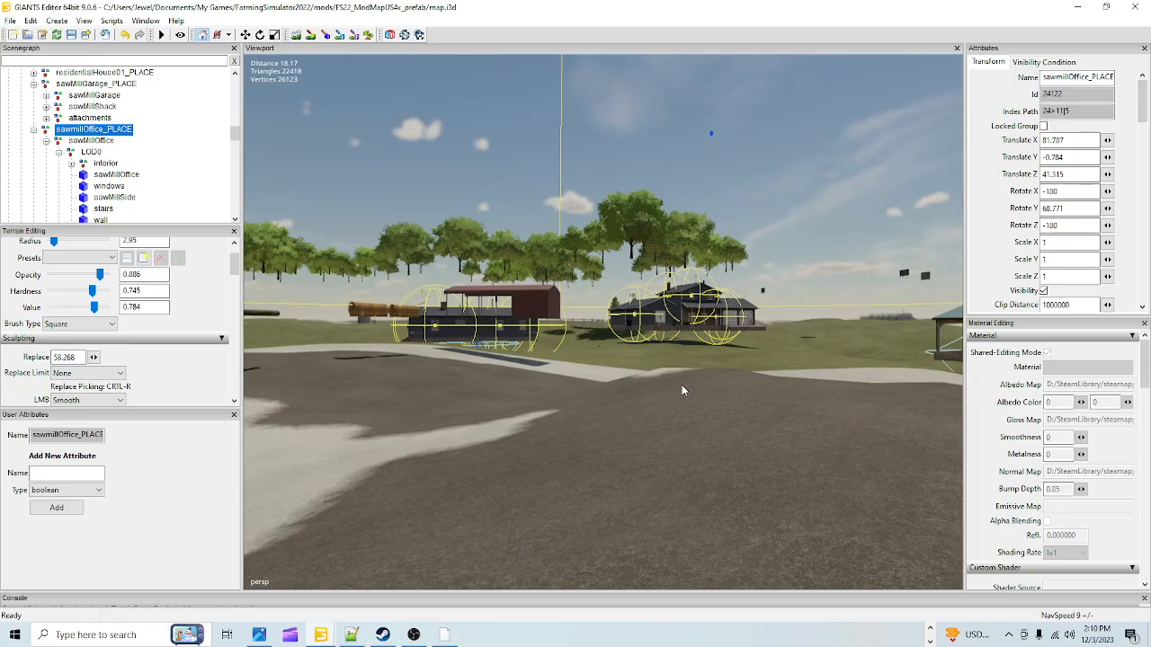
Step: Examine how the foot of the office stairs and the porch wall meet the ground
scroll(693, 365, "up", 4)
left_click_drag(803, 377, 446, 455, "alt")
left_click_drag(601, 433, 727, 295, "alt")
scroll(709, 409, "up", 4)
left_click_drag(787, 344, 829, 351, "alt")
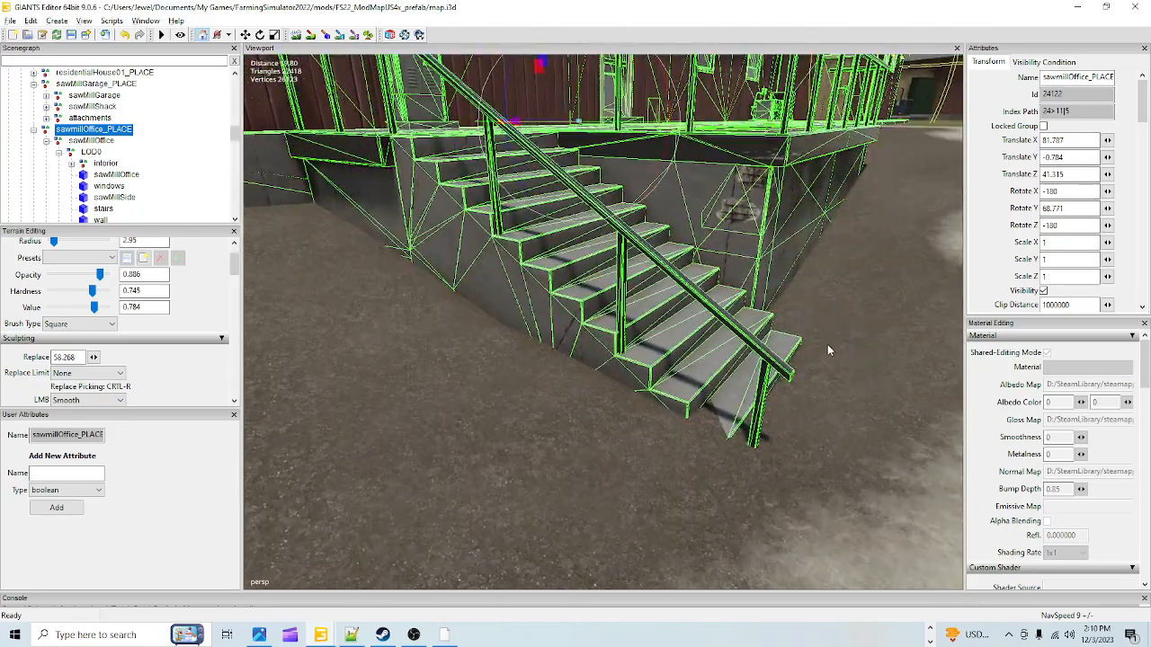
scroll(822, 349, "down", 4)
left_click_drag(742, 424, 581, 486, "alt")
scroll(768, 382, "up", 4)
scroll(672, 426, "down", 3)
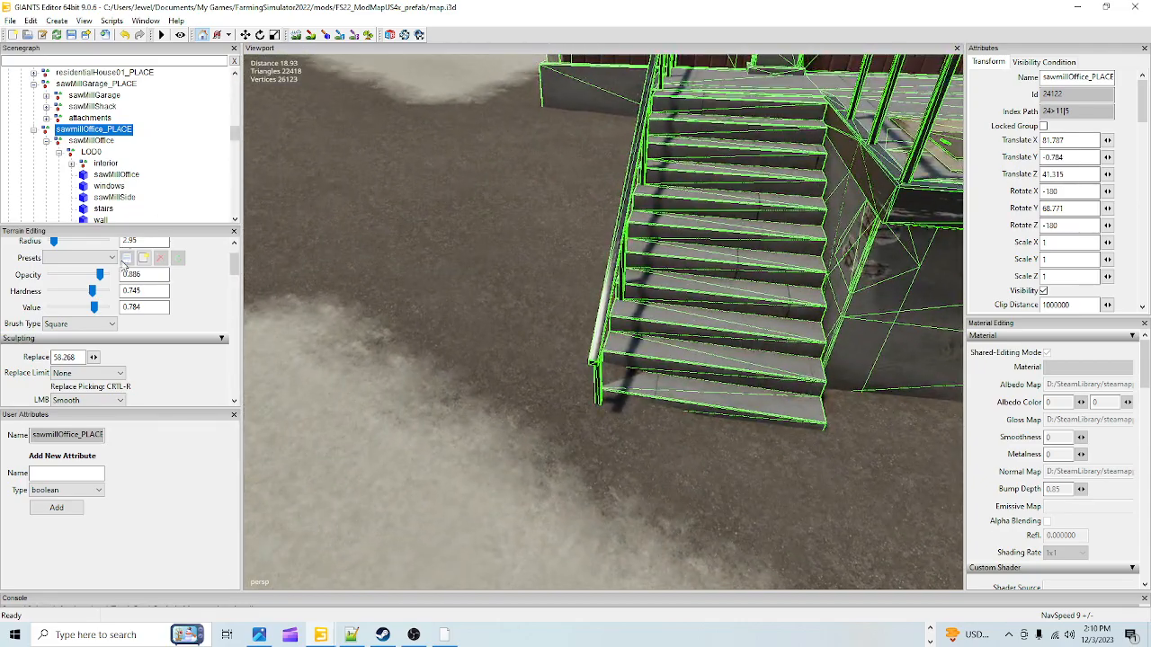
Step: Lower the ground at the bottom stair using Subtract with radius 0.95, opacity 0.086, hardness 0.136 and value 0.159
left_click(87, 400)
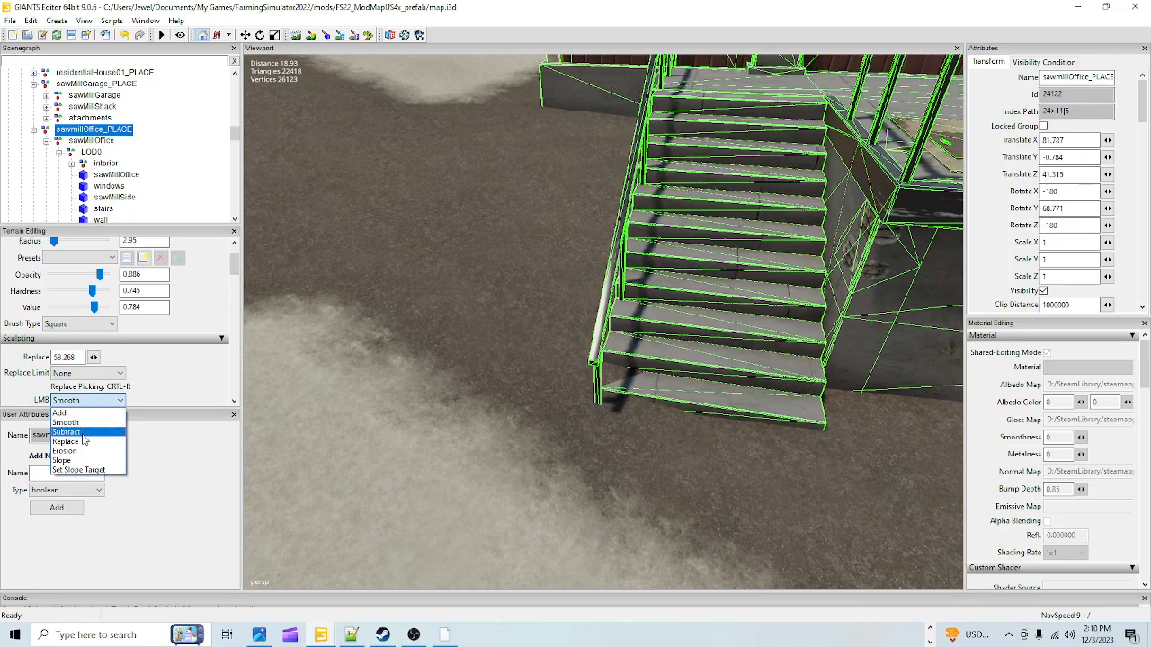
left_click(72, 429)
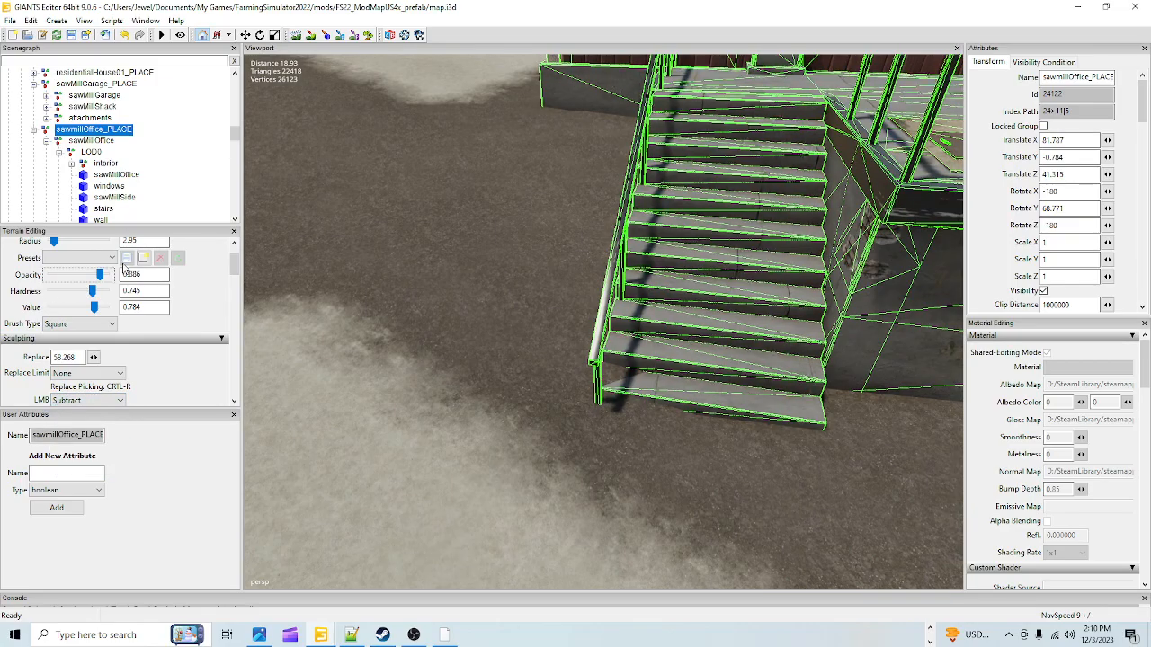
mouse_move(99, 275)
left_mouse_down()
mouse_move(56, 274)
mouse_move(88, 291)
left_mouse_up()
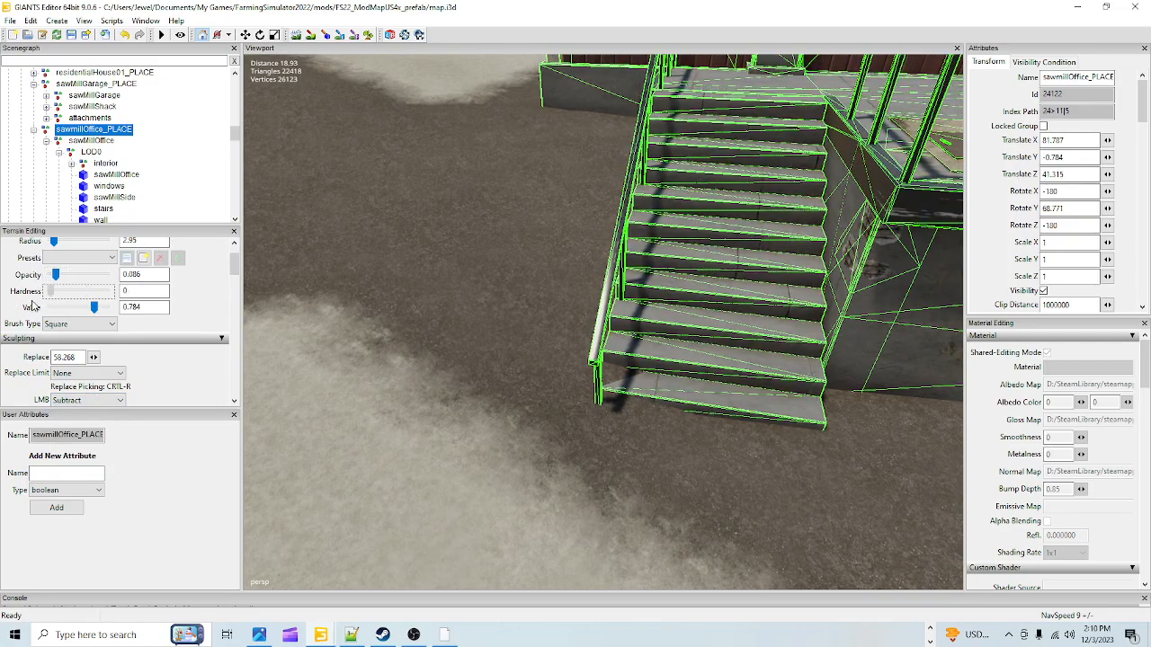
left_click(105, 307)
left_click_drag(100, 308, 57, 291)
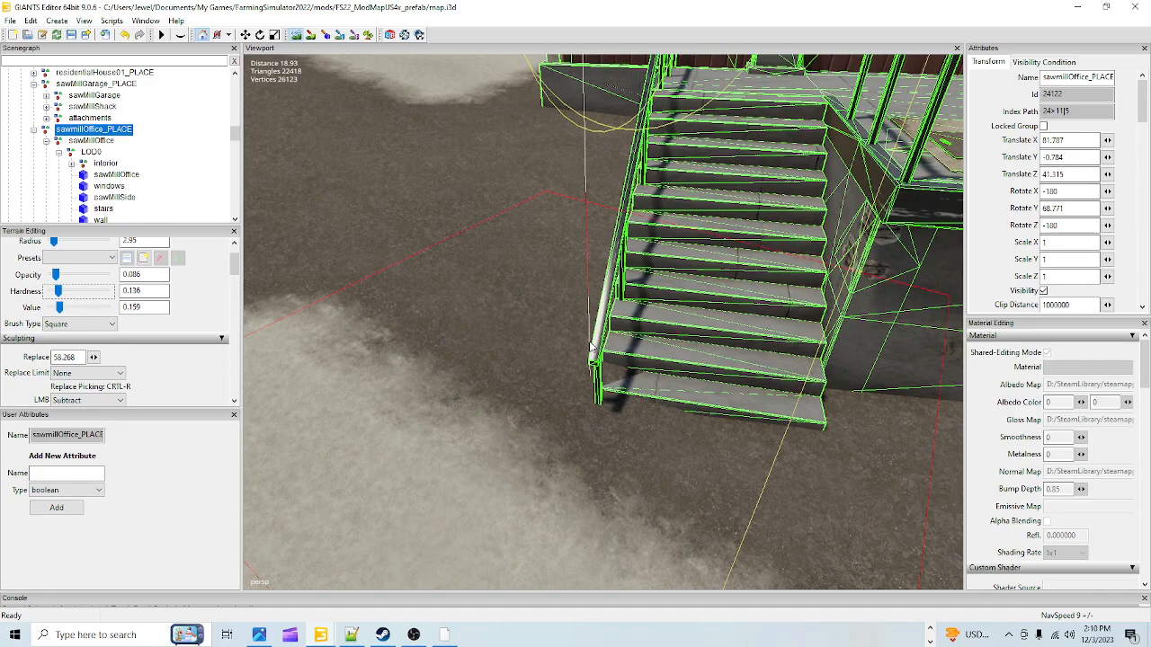
scroll(606, 378, "down", 5)
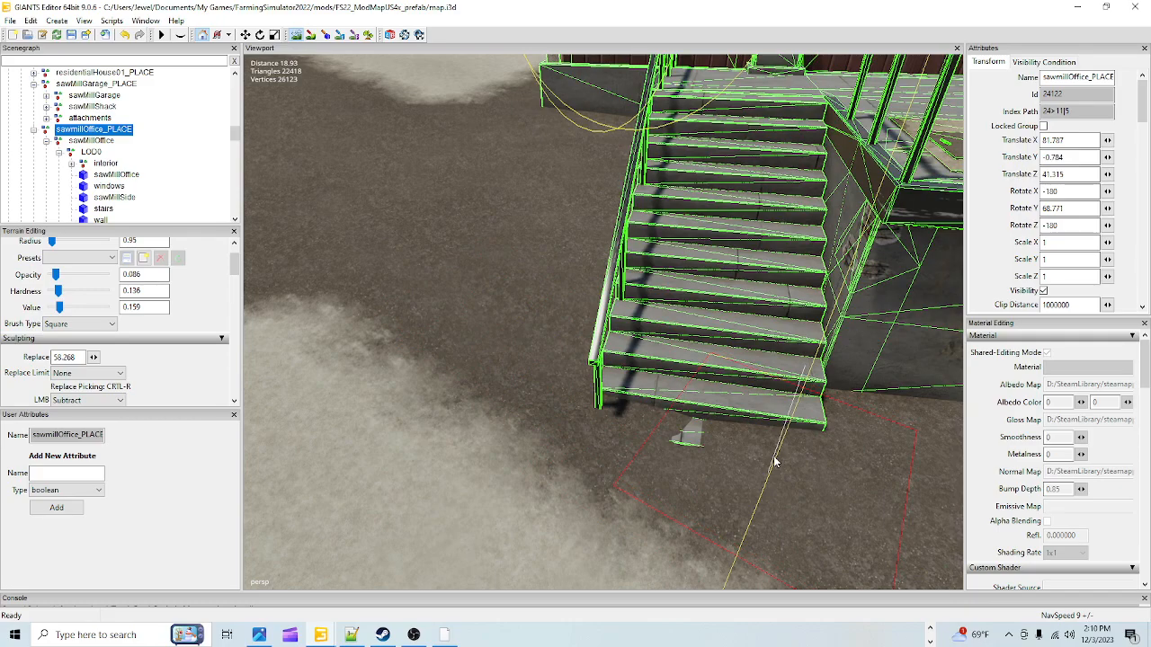
Step: Level the ground at the stair foot using Replace at height 58.301 with opacity 0.586, hardness 0.836 and value 0.559
left_click(116, 400)
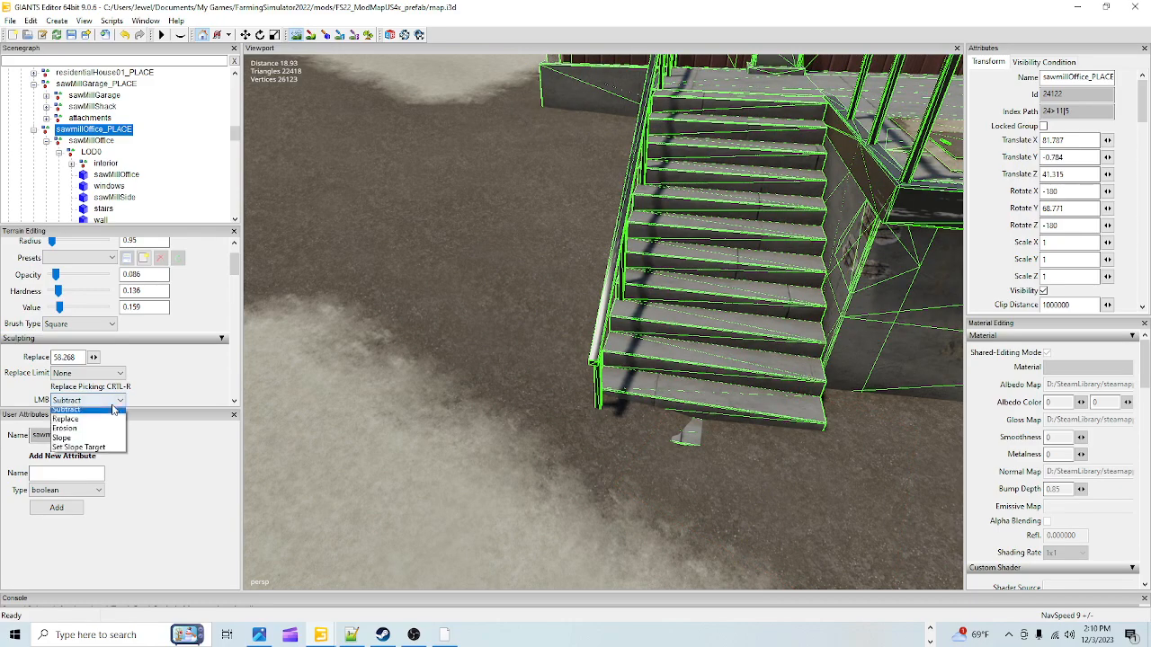
left_click(126, 445)
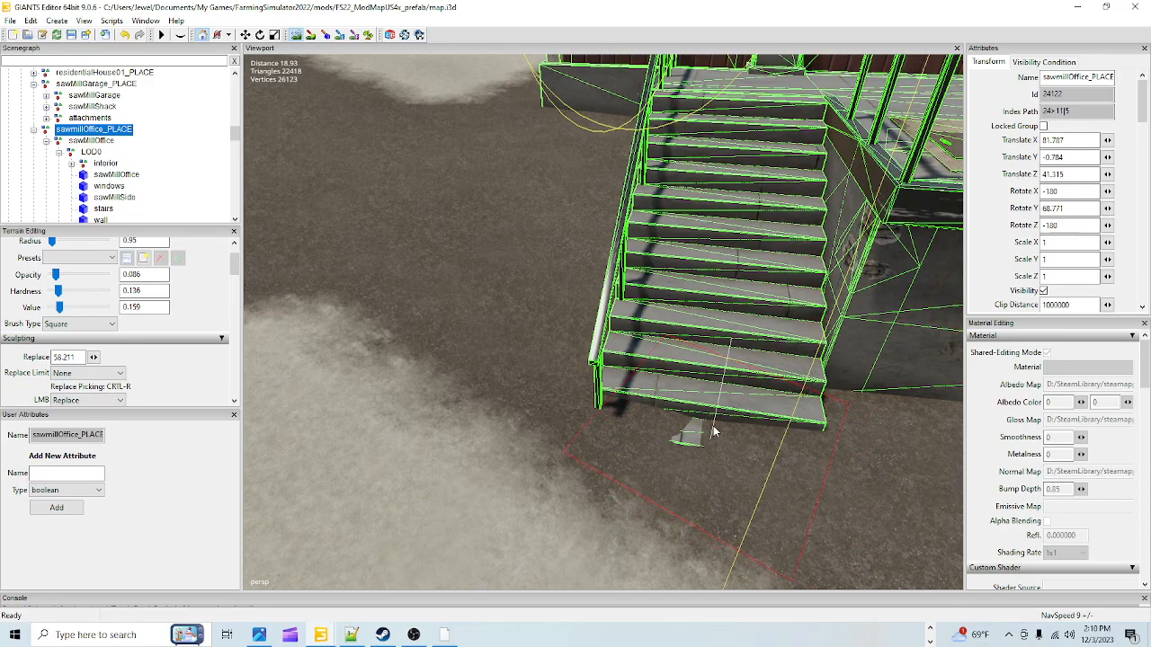
key("ctrl+r")
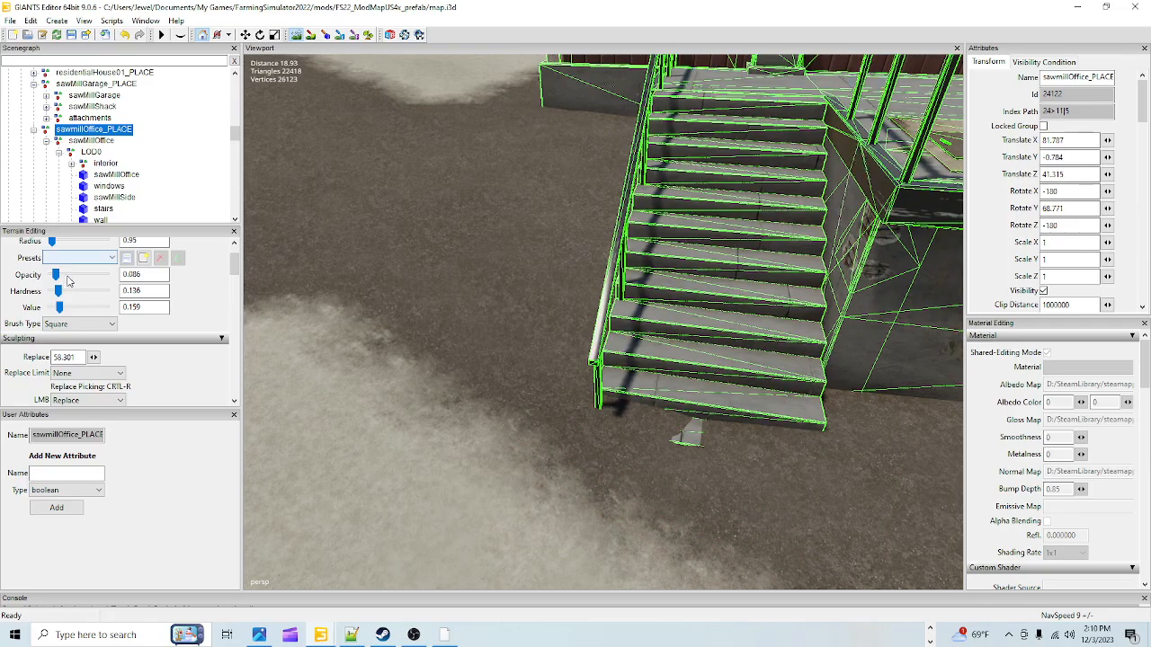
left_click_drag(63, 308, 85, 309)
left_click_drag(694, 416, 780, 397)
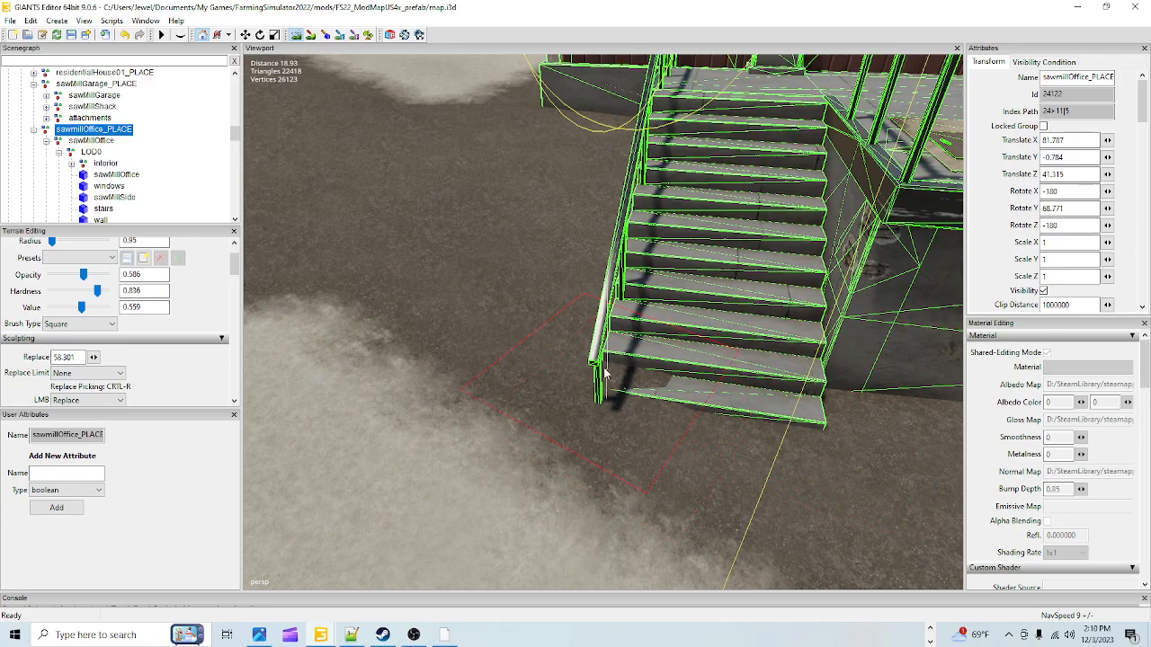
Step: Smooth the ground around the bottom stair and lower it with Subtract across the width of the steps
left_click(88, 400)
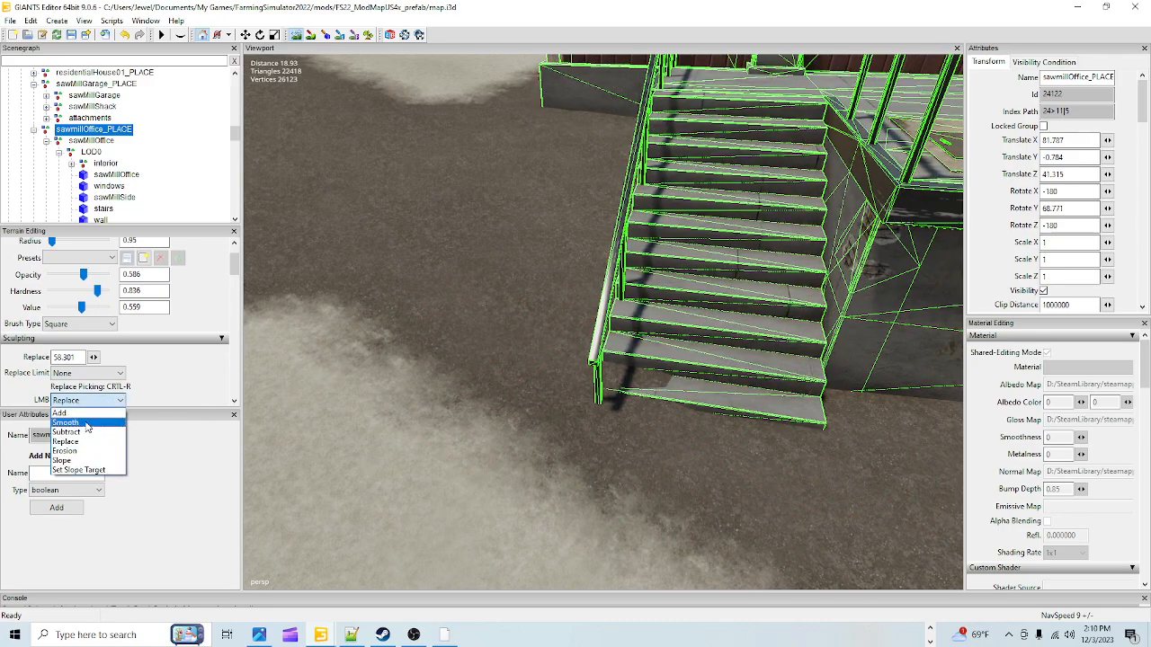
left_click(86, 424)
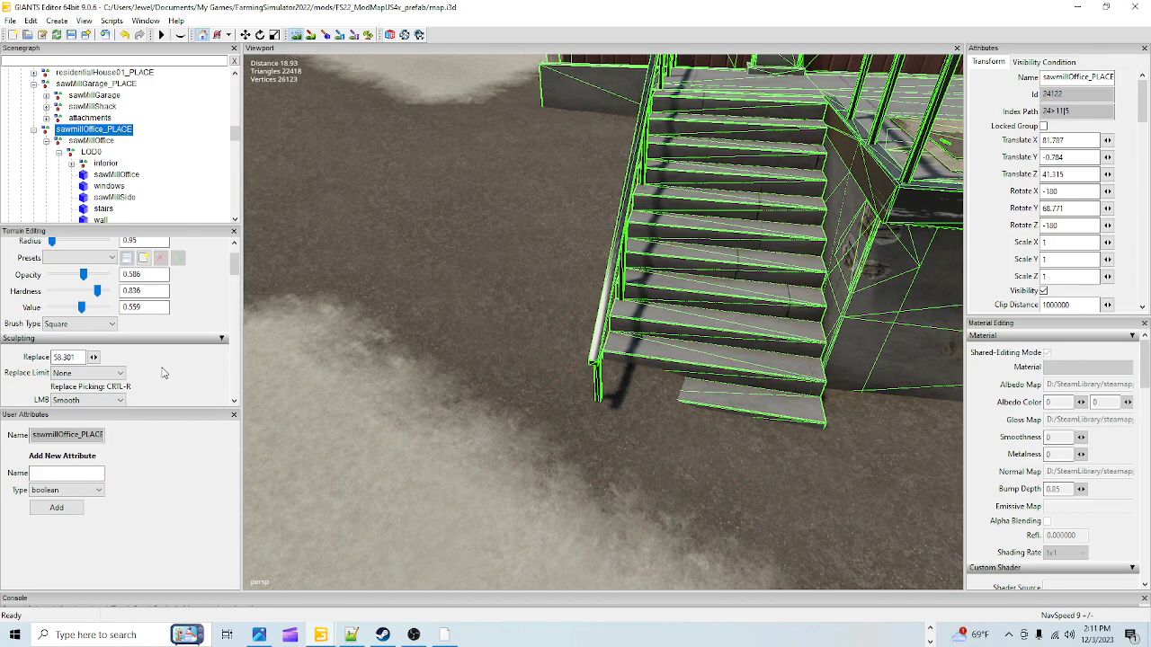
left_click(70, 402)
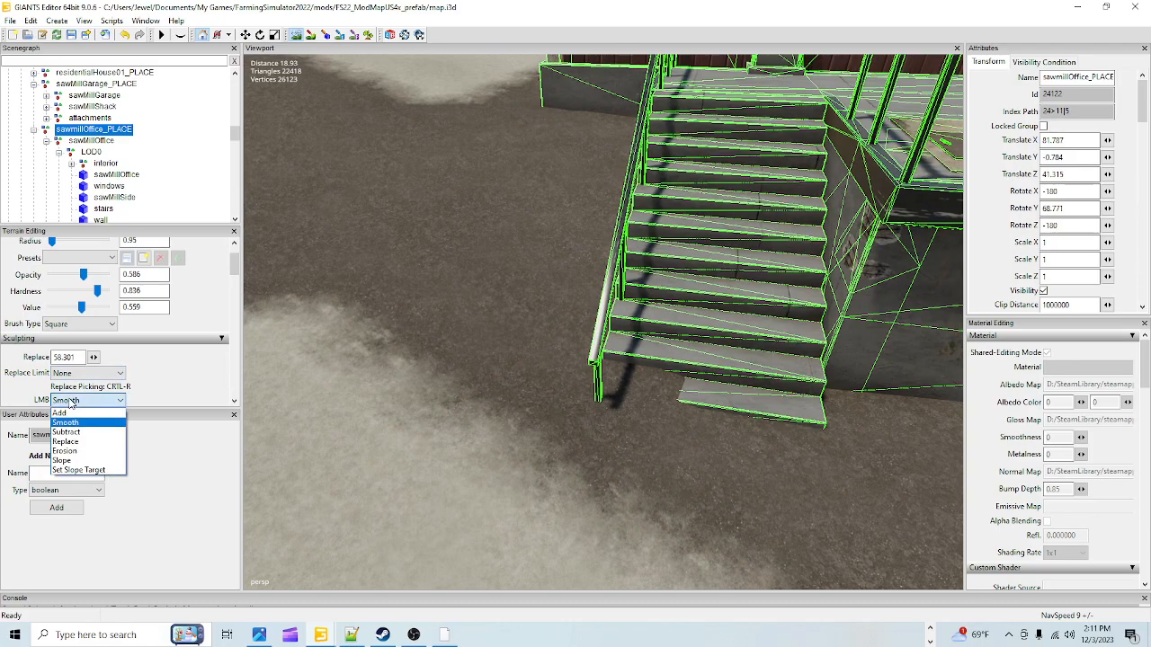
left_click(65, 432)
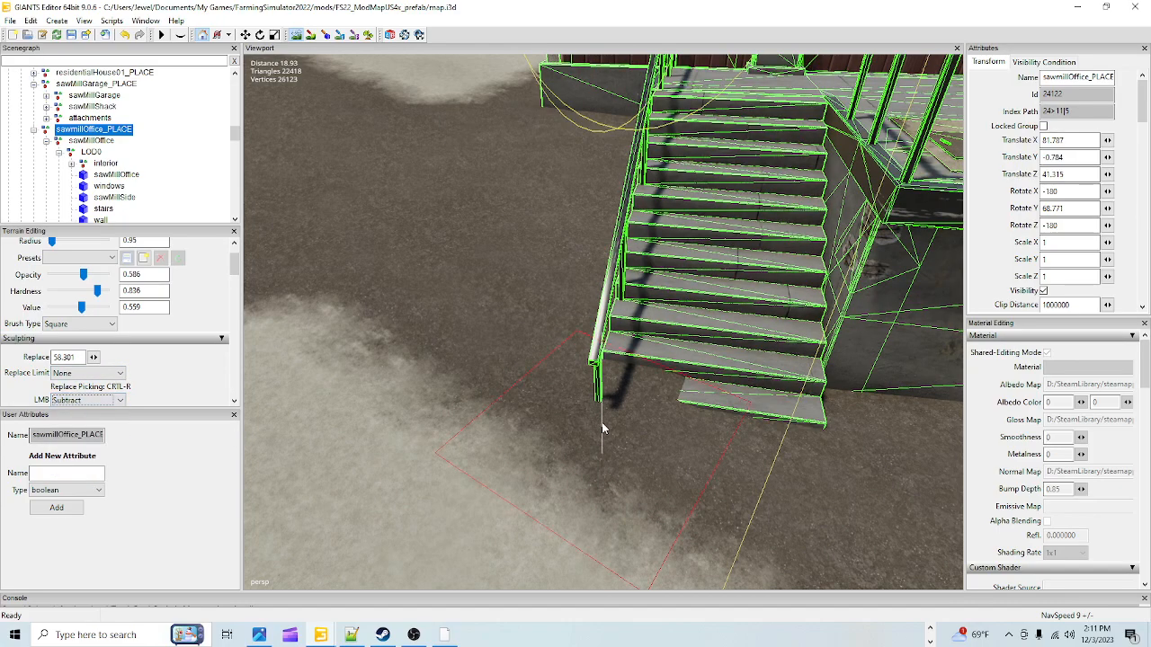
left_click_drag(670, 393, 565, 398)
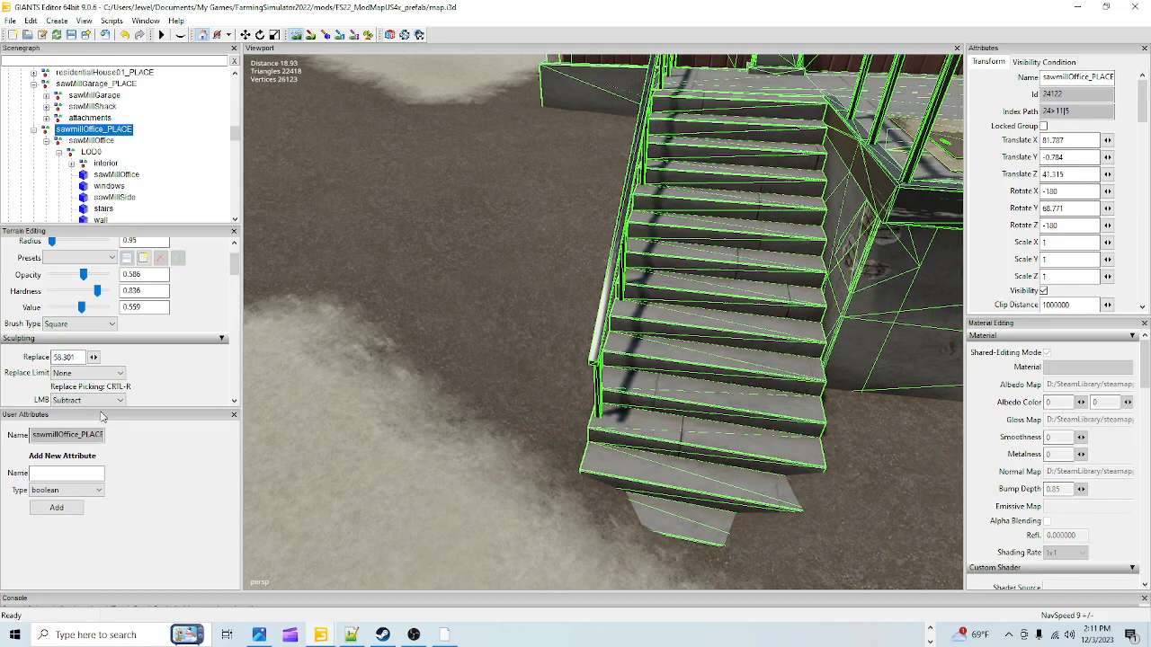
Step: Lower the ground at the stair foot using Replace at height 58.053 with opacity 0.25, hardness 0.236 and value 0.205
left_click_drag(97, 290, 77, 297)
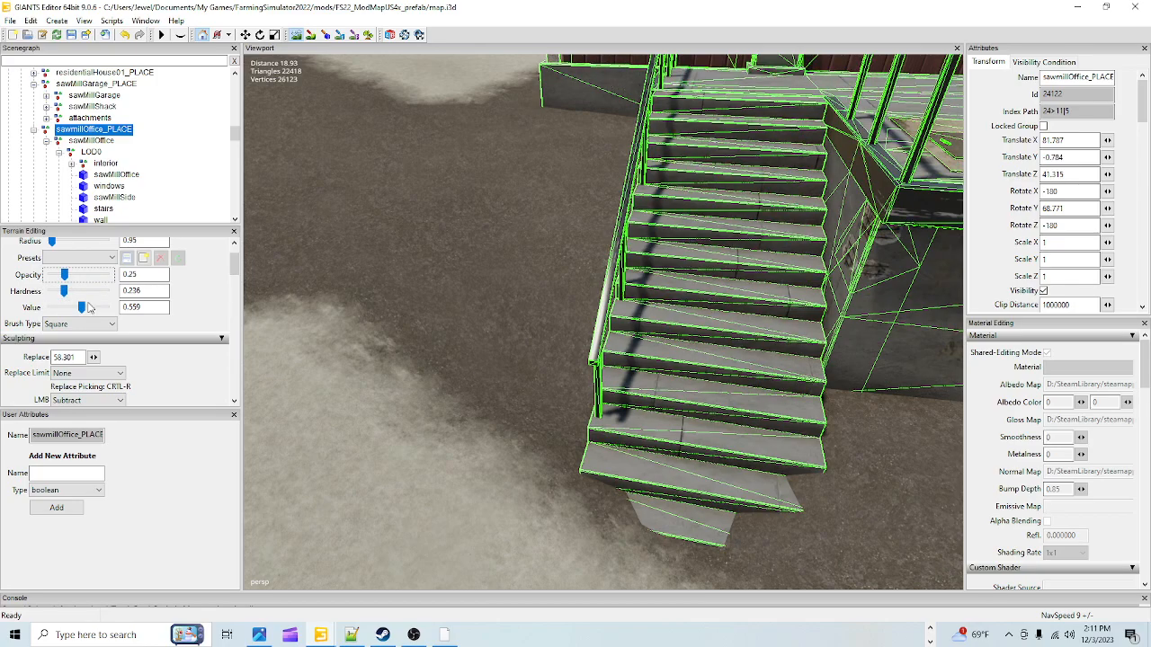
left_click(106, 402)
left_click(72, 442)
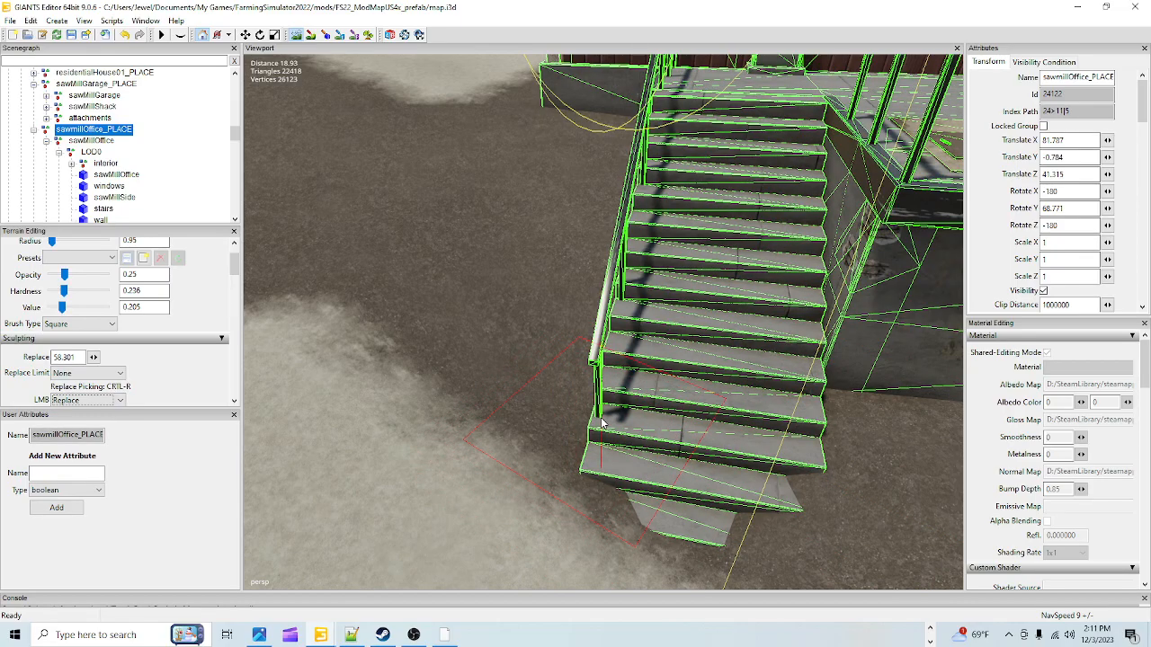
key("ctrl+r")
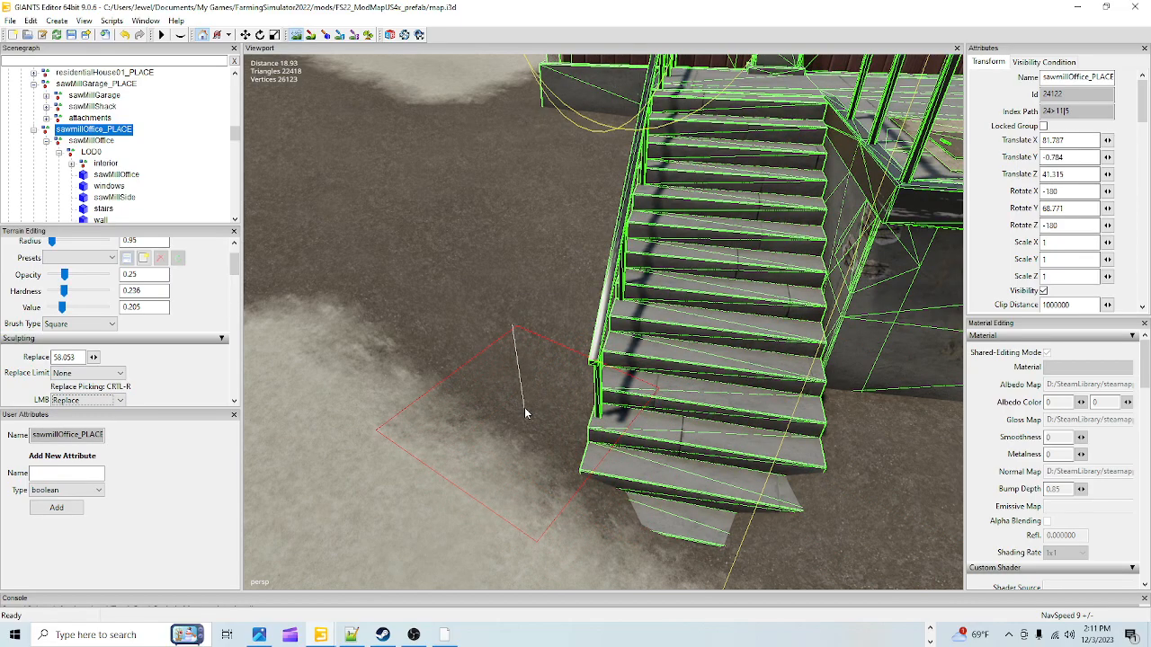
left_click_drag(637, 447, 615, 466)
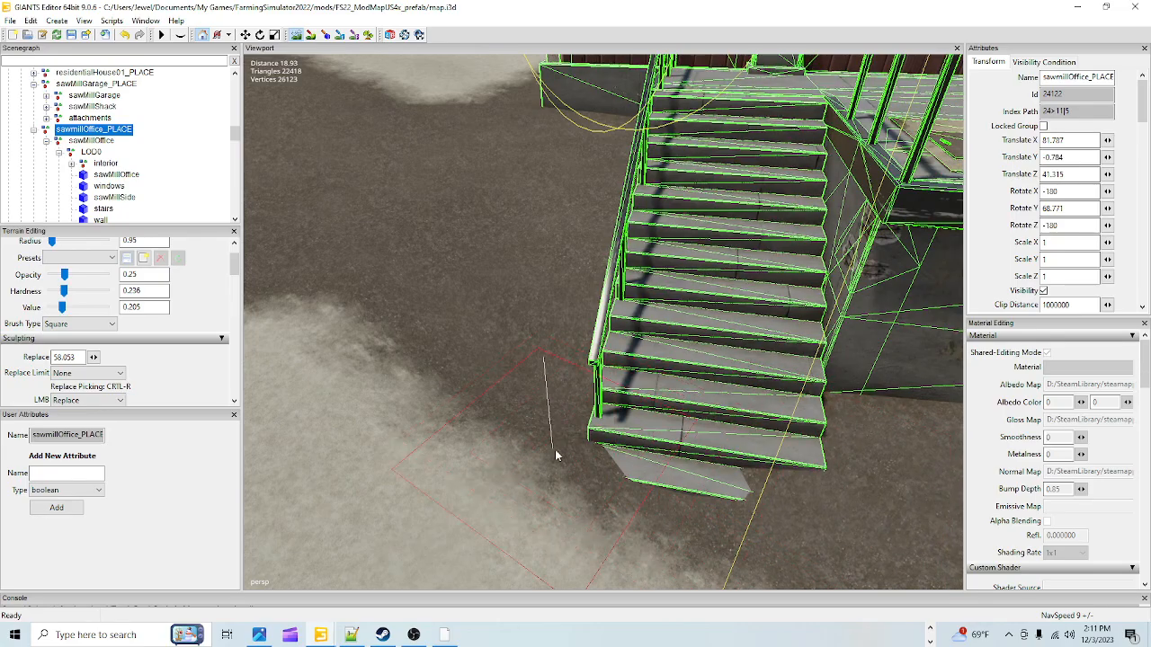
Step: Set the brush to opacity 0.75, hardness 0.636 and value 0.805, and level the ground across the foot of the stairs
left_click(76, 275)
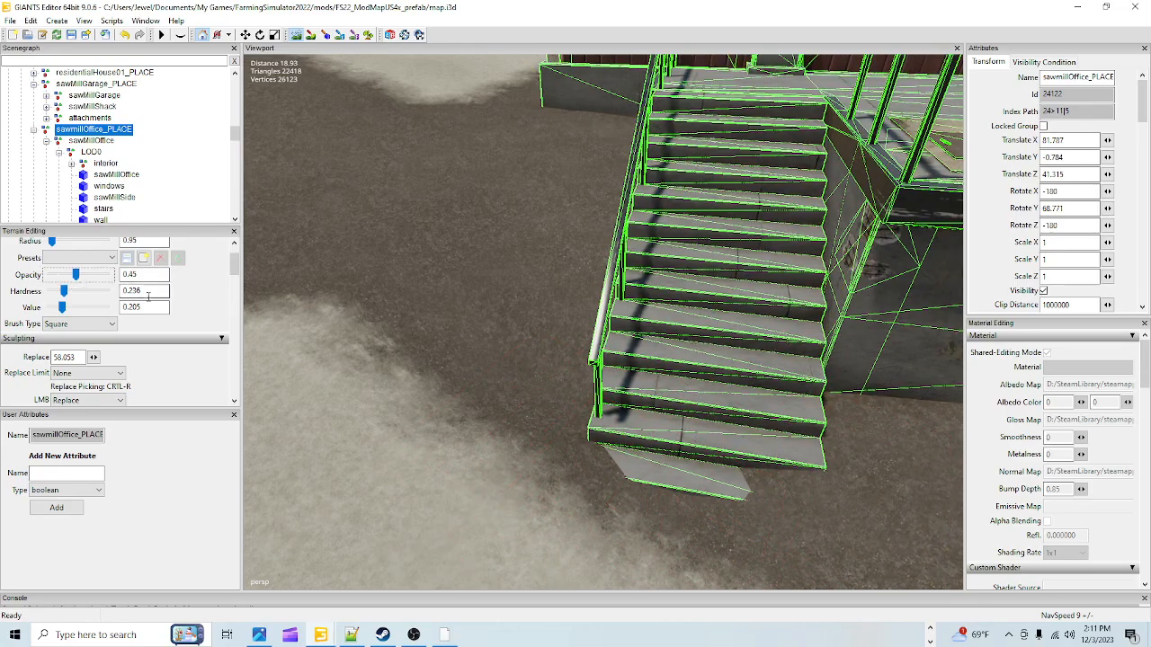
left_click(92, 274)
left_click(85, 290)
left_click(95, 306)
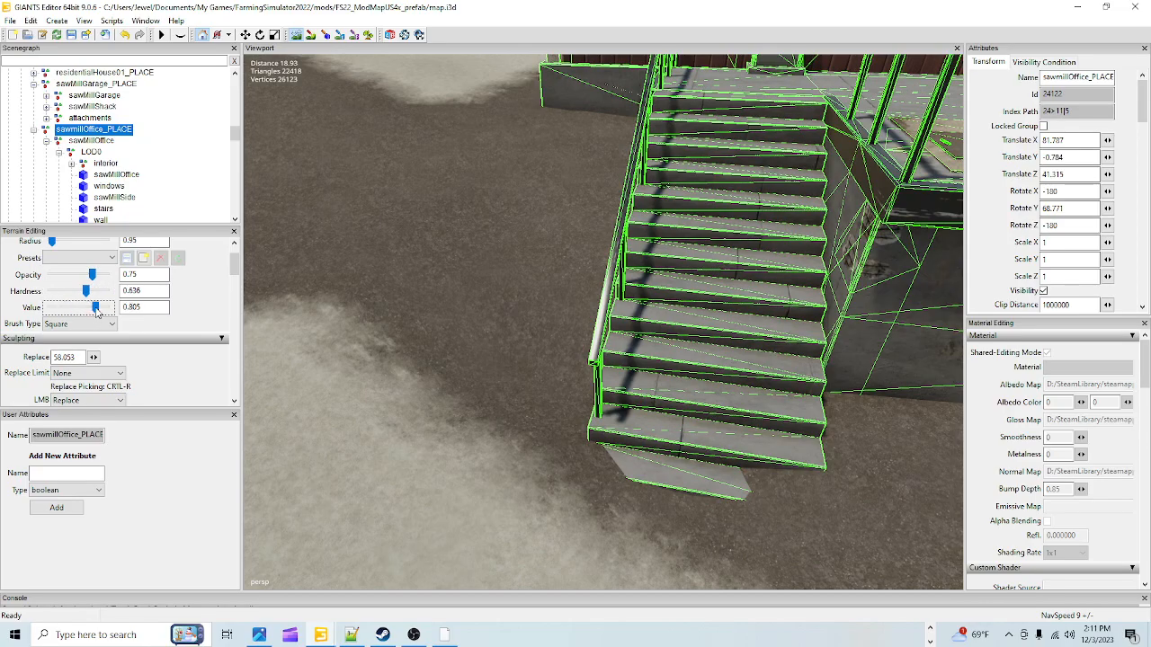
mouse_move(529, 439)
left_mouse_down()
mouse_move(648, 468)
mouse_move(665, 395)
mouse_move(820, 432)
left_mouse_up()
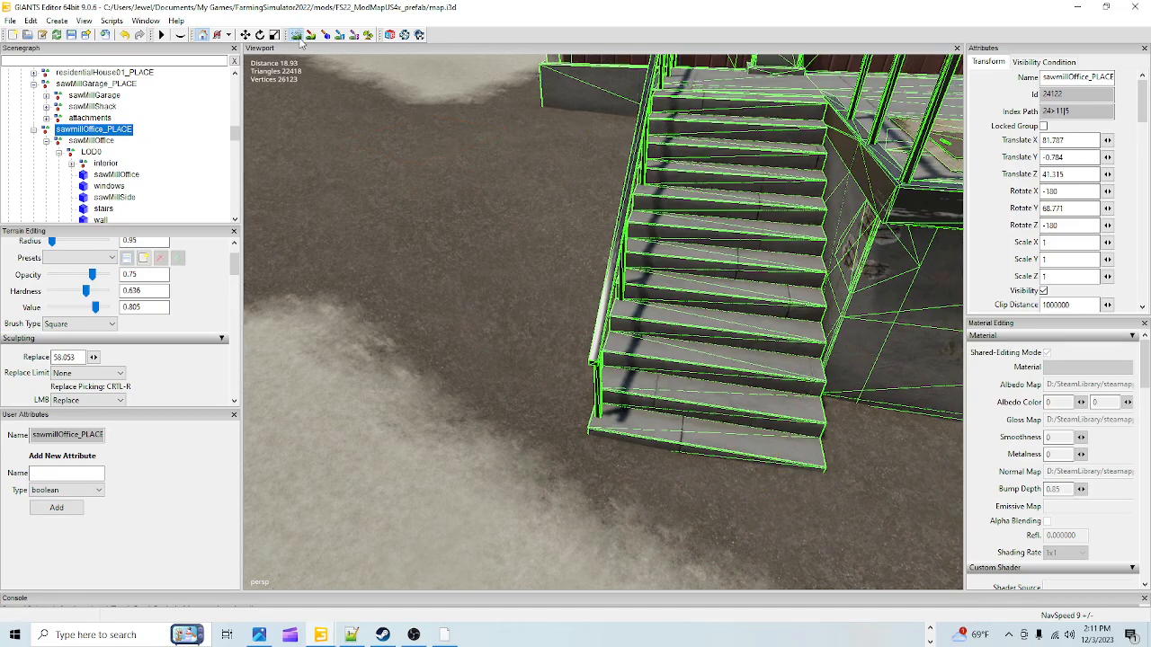
Step: Smooth the ground in front of the office stairs and porch using the Smooth brush with radius 3.2
scroll(666, 306, "down", 5)
middle_click_drag(619, 385, 652, 315, "alt")
scroll(653, 316, "up", 3)
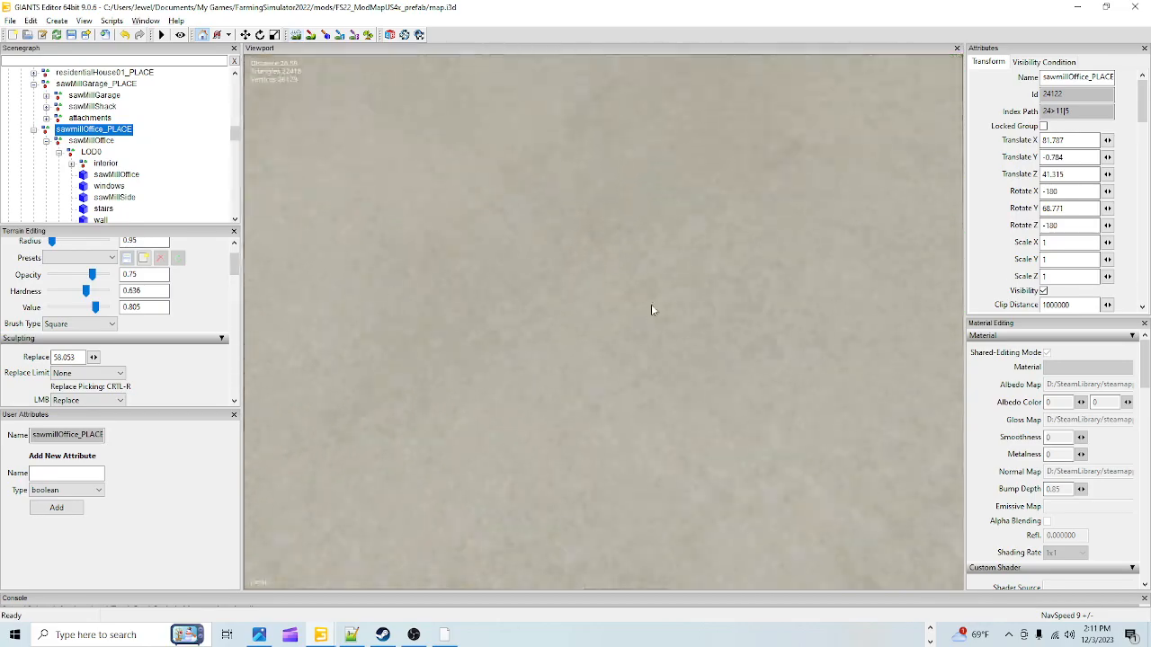
left_click_drag(629, 272, 766, 269, "alt")
scroll(651, 233, "up", 3)
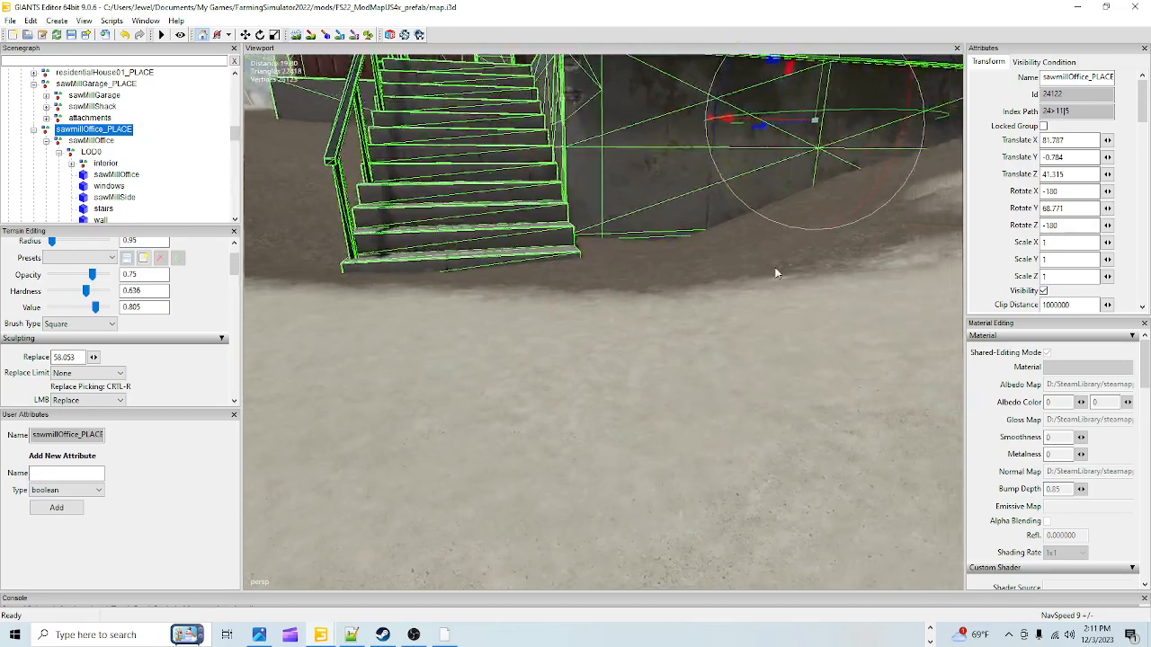
scroll(693, 375, "down", 5)
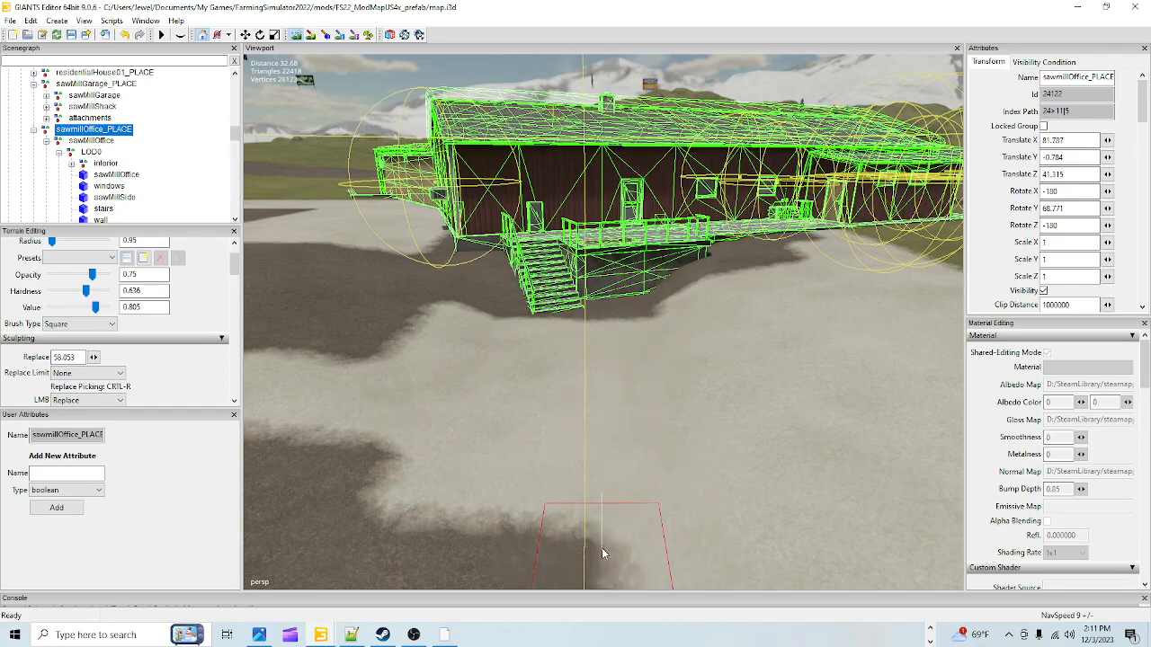
scroll(583, 501, "up", 5)
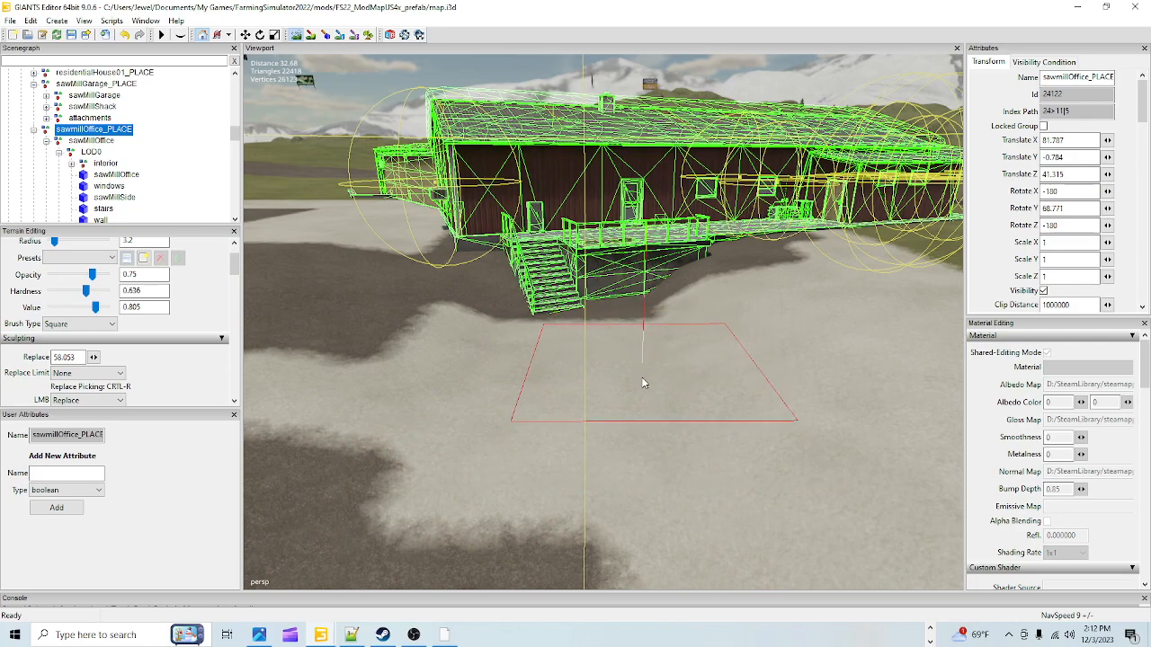
left_click(90, 400)
left_click(89, 422)
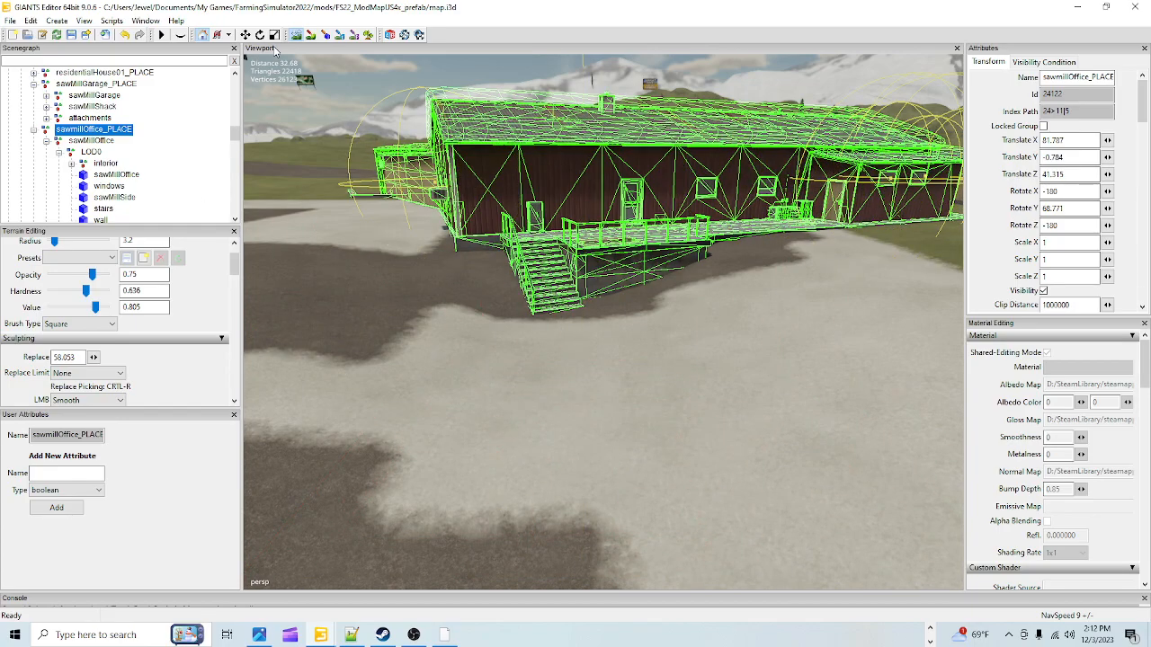
left_click(296, 36)
Step: Examine the slope beside the stairs and porch wall and the raised edges of the yard behind the office
scroll(531, 386, "up", 6)
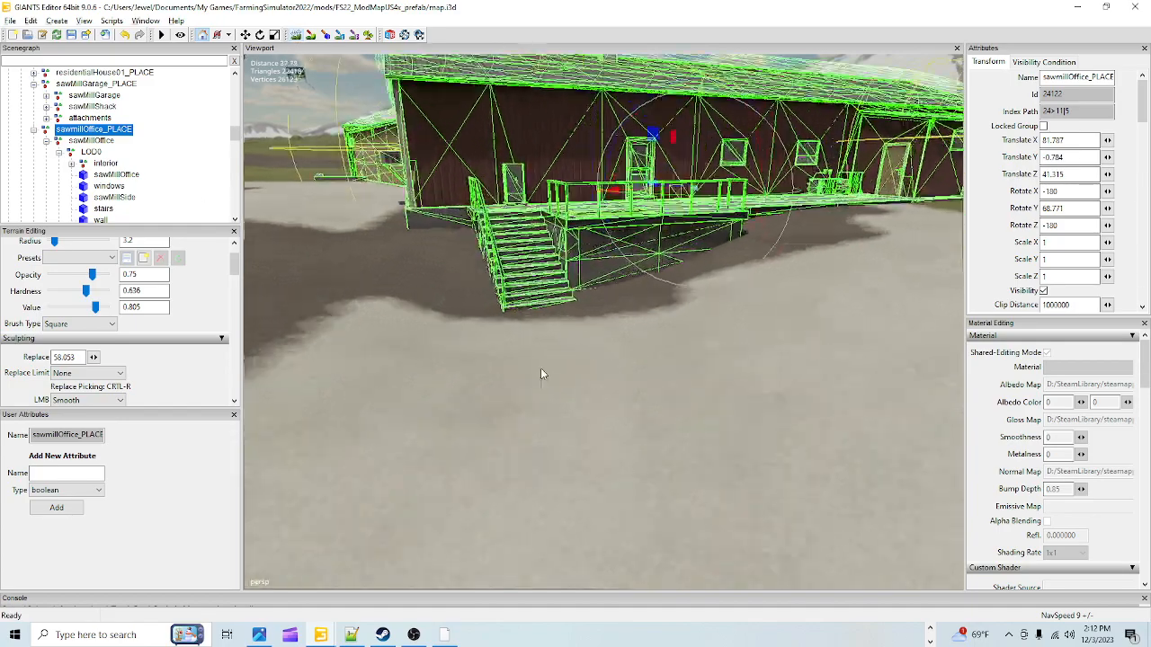
left_click_drag(551, 390, 644, 427, "alt")
scroll(485, 377, "up", 5)
scroll(642, 430, "down", 5)
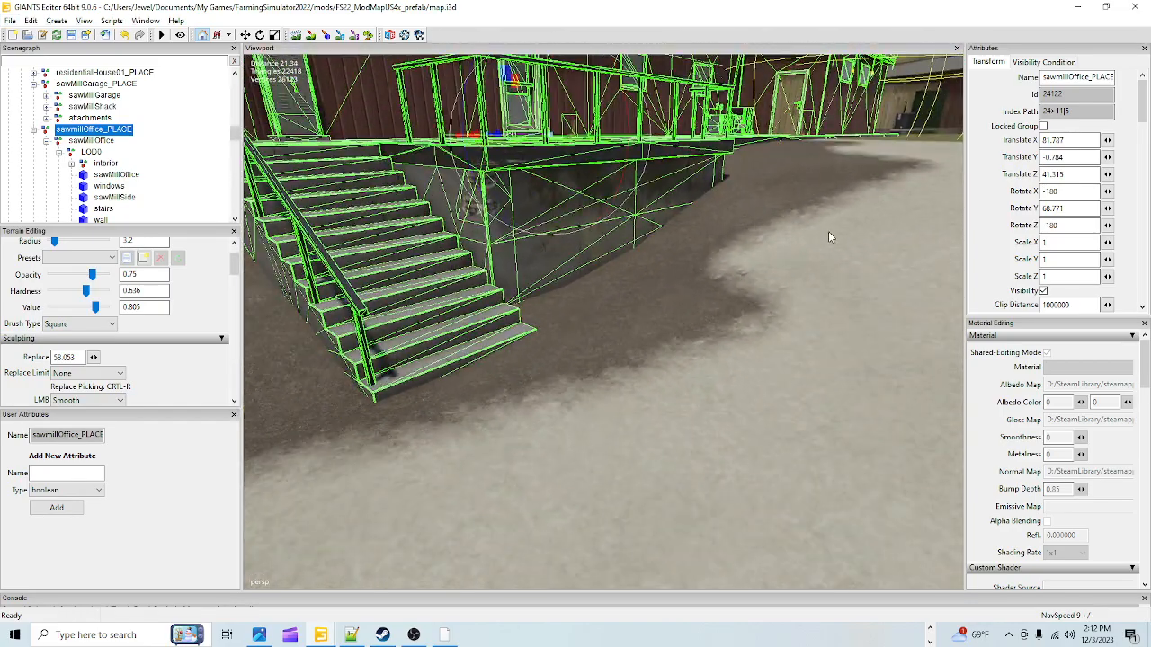
left_click_drag(635, 300, 455, 278, "alt")
left_click_drag(589, 433, 629, 209, "alt")
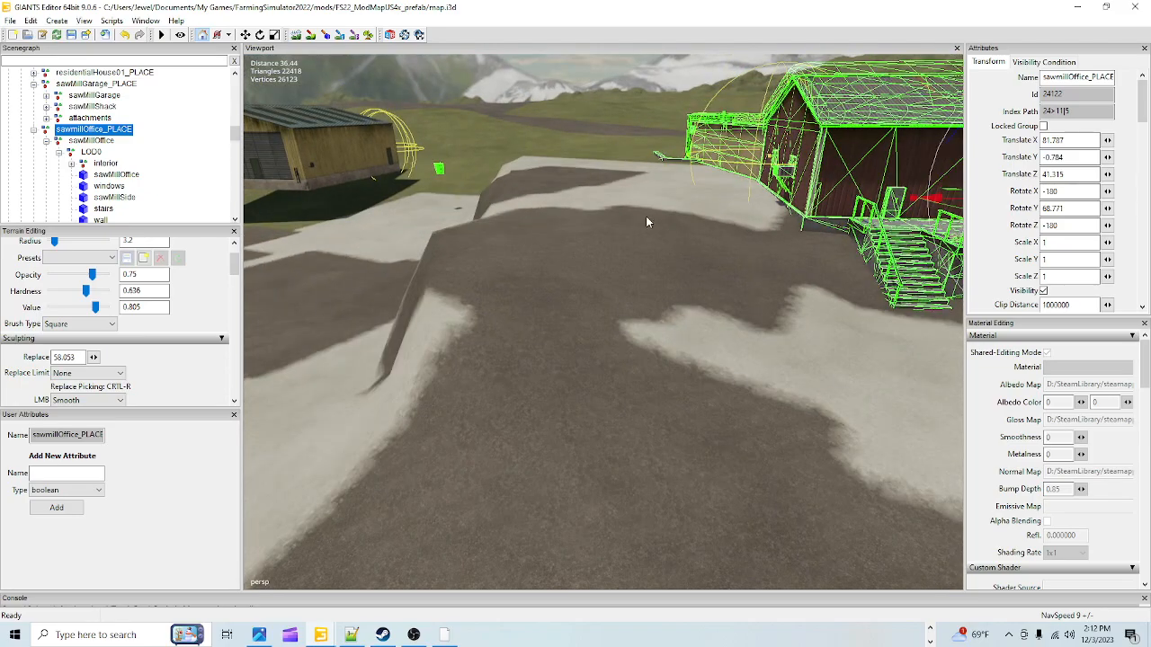
left_click_drag(737, 415, 743, 312, "alt")
left_click_drag(654, 376, 381, 400, "alt")
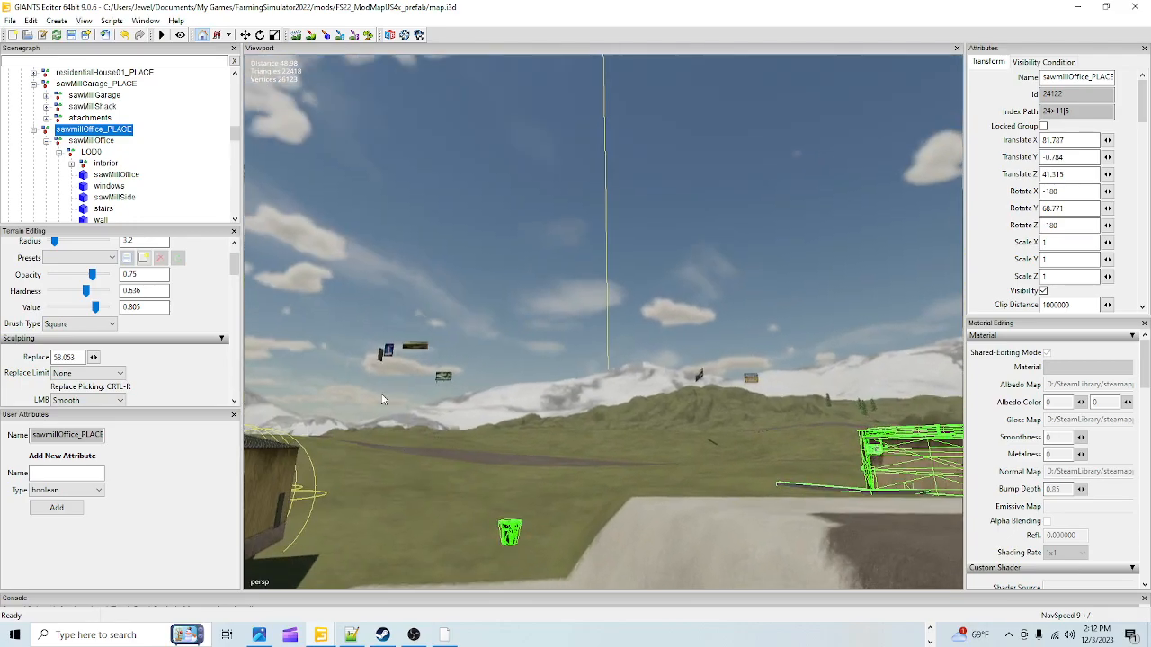
scroll(786, 290, "up", 3)
left_click_drag(772, 367, 746, 364, "alt")
scroll(747, 365, "down", 3)
left_click_drag(541, 447, 569, 404, "alt")
scroll(753, 371, "down", 3)
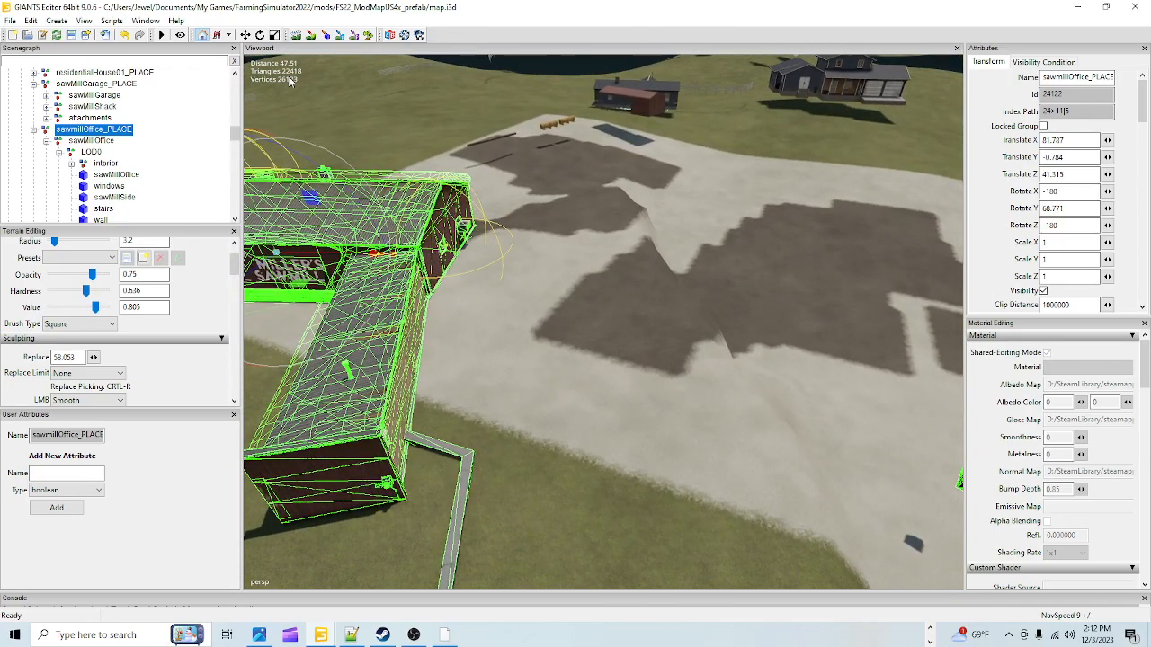
Step: Level the uneven yard beside the office using Replace at height 60.191 with radius 4.2
left_click(296, 35)
left_click(97, 402)
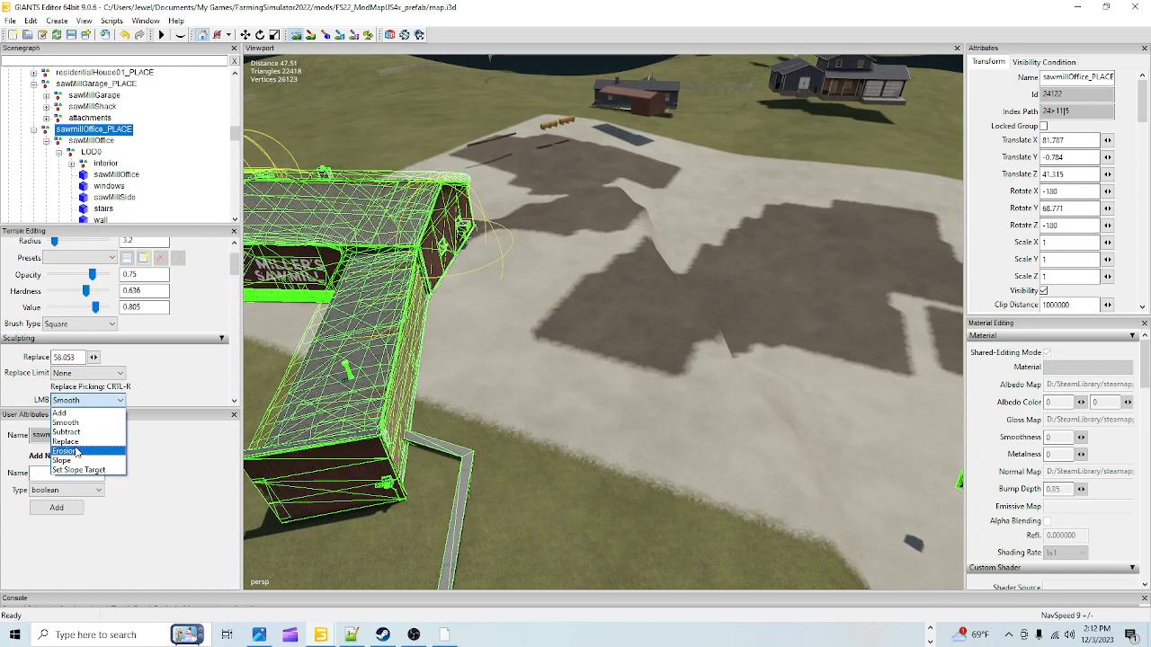
left_click(76, 444)
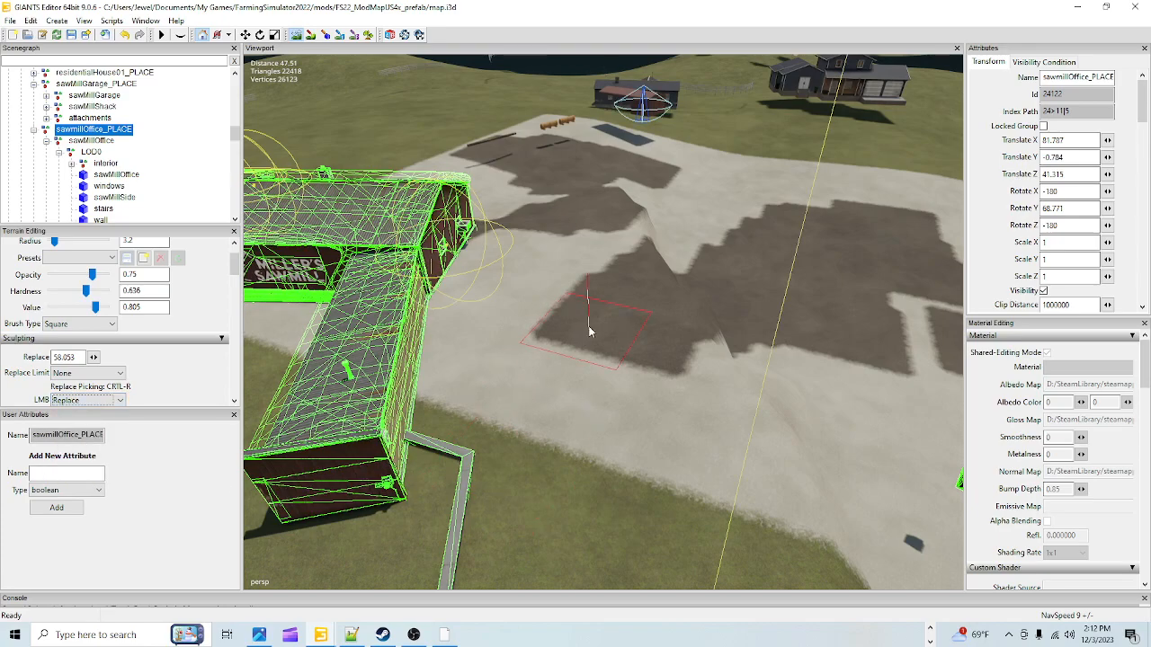
scroll(593, 377, "up", 1)
mouse_move(686, 328)
left_mouse_down()
mouse_move(796, 352)
mouse_move(865, 503)
mouse_move(751, 281)
mouse_move(697, 270)
mouse_move(744, 287)
left_mouse_up()
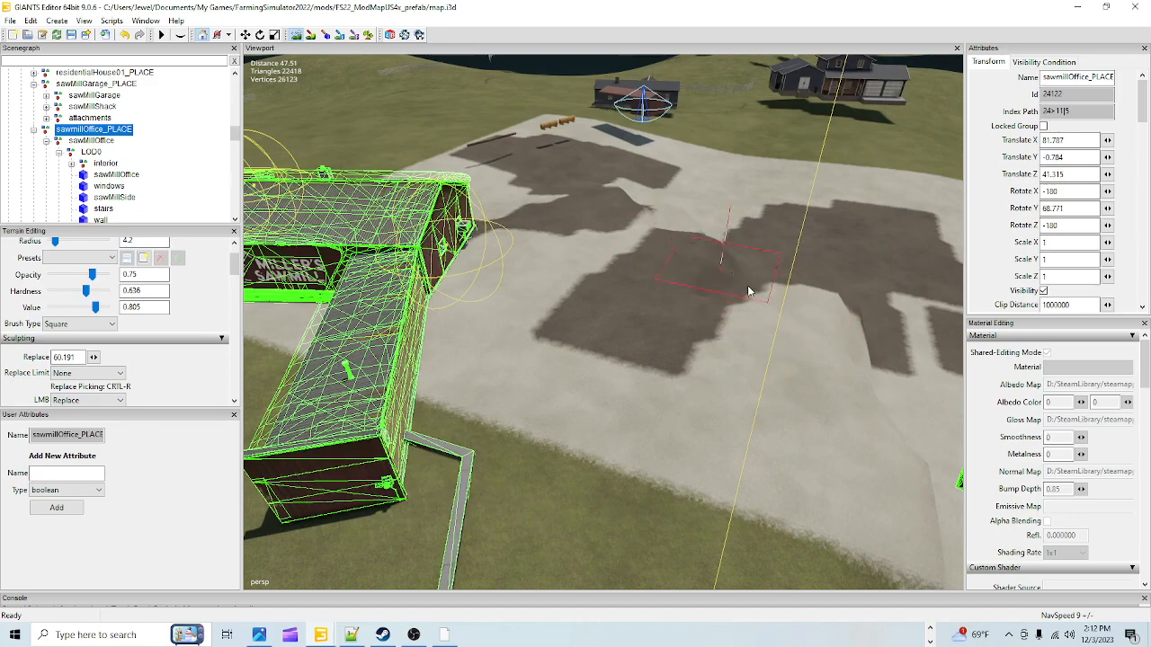
mouse_move(760, 369)
left_mouse_down()
mouse_move(858, 485)
mouse_move(809, 396)
mouse_move(854, 332)
mouse_move(751, 245)
mouse_move(676, 205)
left_mouse_up()
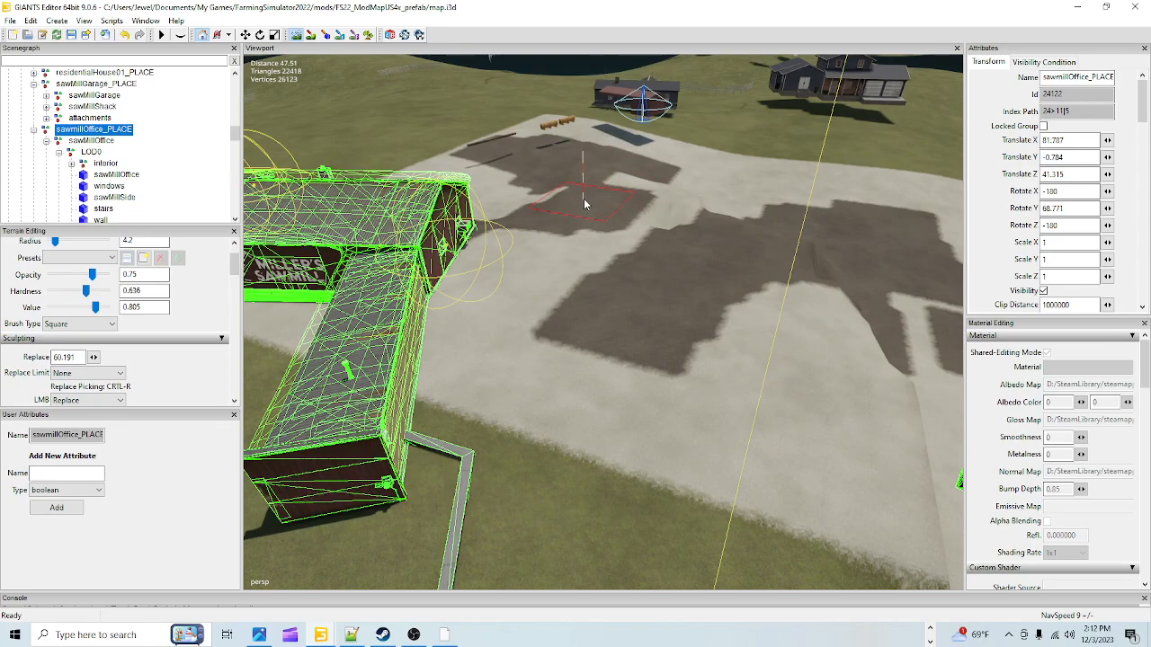
left_click_drag(831, 301, 705, 191)
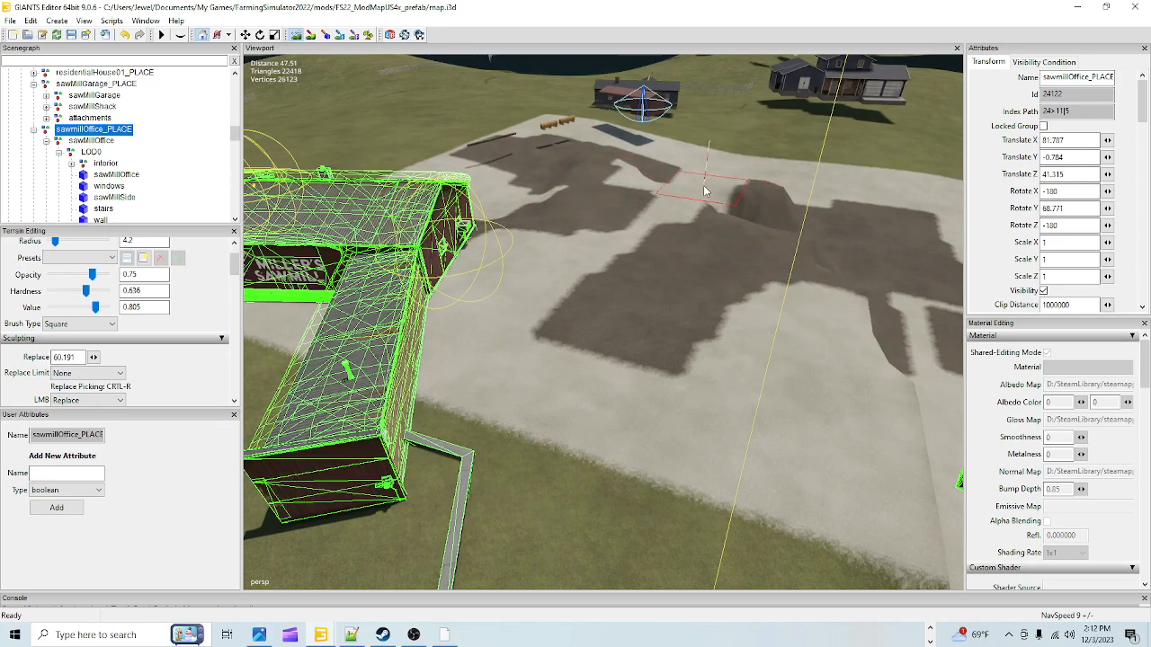
mouse_move(760, 238)
left_mouse_down()
mouse_move(689, 186)
mouse_move(839, 257)
mouse_move(775, 203)
mouse_move(890, 360)
mouse_move(909, 415)
mouse_move(864, 282)
mouse_move(822, 476)
mouse_move(885, 290)
left_mouse_up()
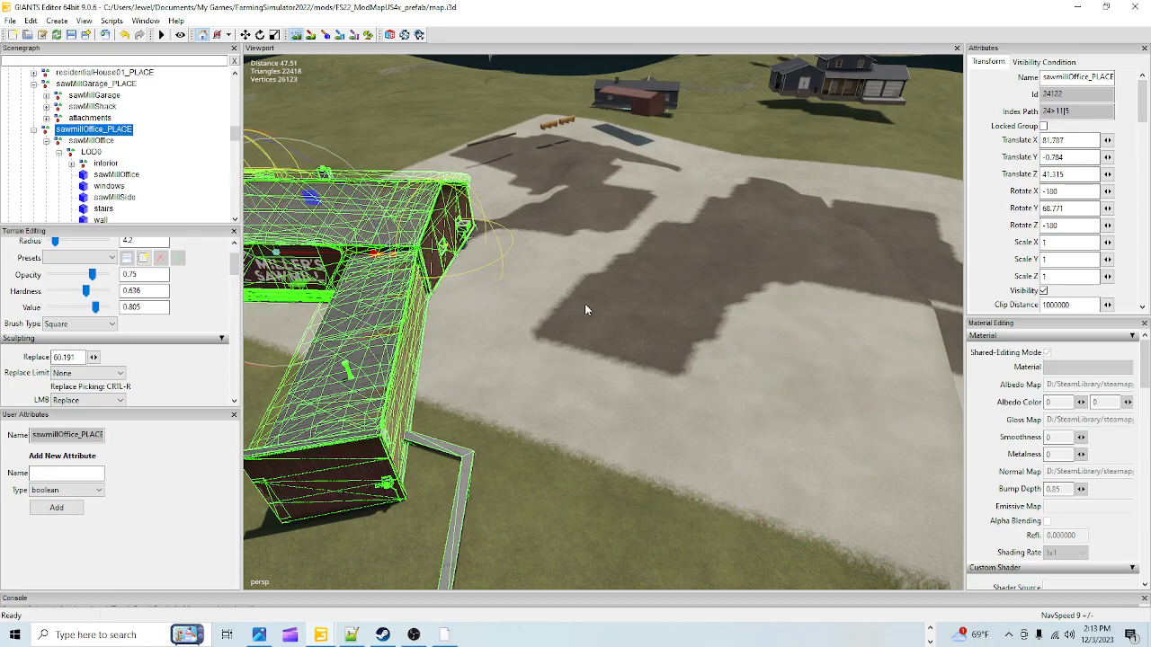
Step: Examine how the office and the raised yard sit against the grass and the dirt road
left_click_drag(585, 305, 554, 269, "alt")
right_click_drag(597, 249, 776, 439, "alt")
left_click_drag(568, 311, 406, 510, "alt")
left_click_drag(571, 337, 769, 257, "alt")
right_click_drag(768, 257, 564, 633, "alt")
left_click_drag(585, 315, 611, 505, "alt")
right_click_drag(611, 505, 725, 252, "alt")
left_click_drag(583, 490, 633, 441, "alt")
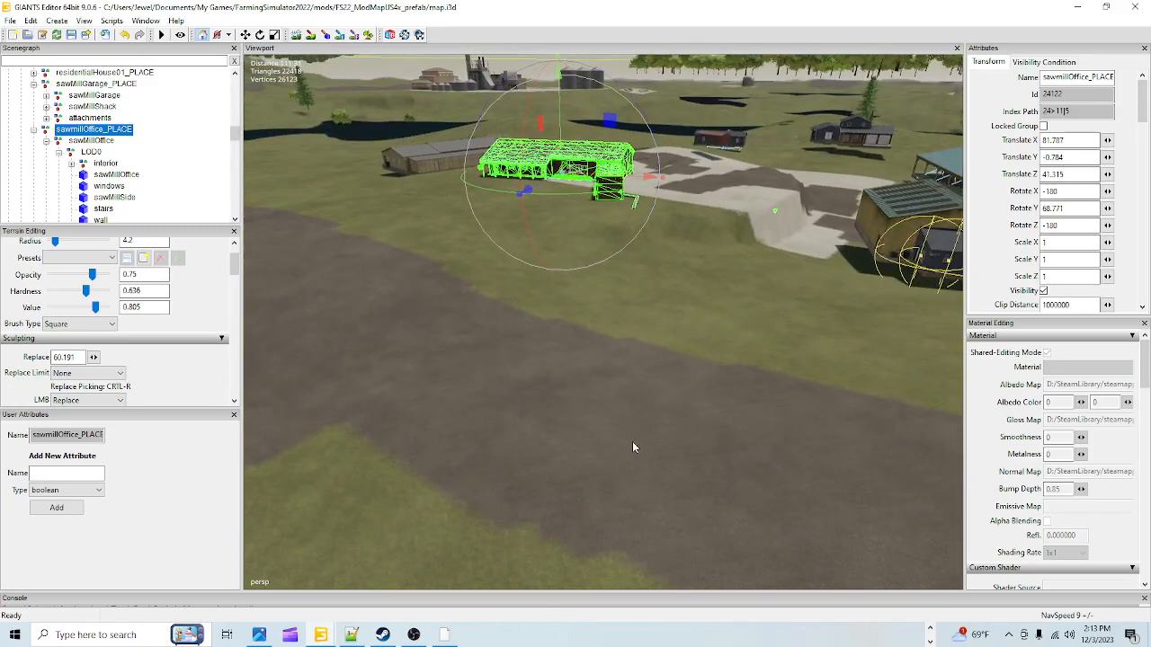
right_click_drag(633, 441, 778, 306, "alt")
left_click_drag(654, 500, 709, 442, "alt")
right_click_drag(708, 446, 740, 410, "alt")
left_click_drag(740, 411, 629, 450, "alt")
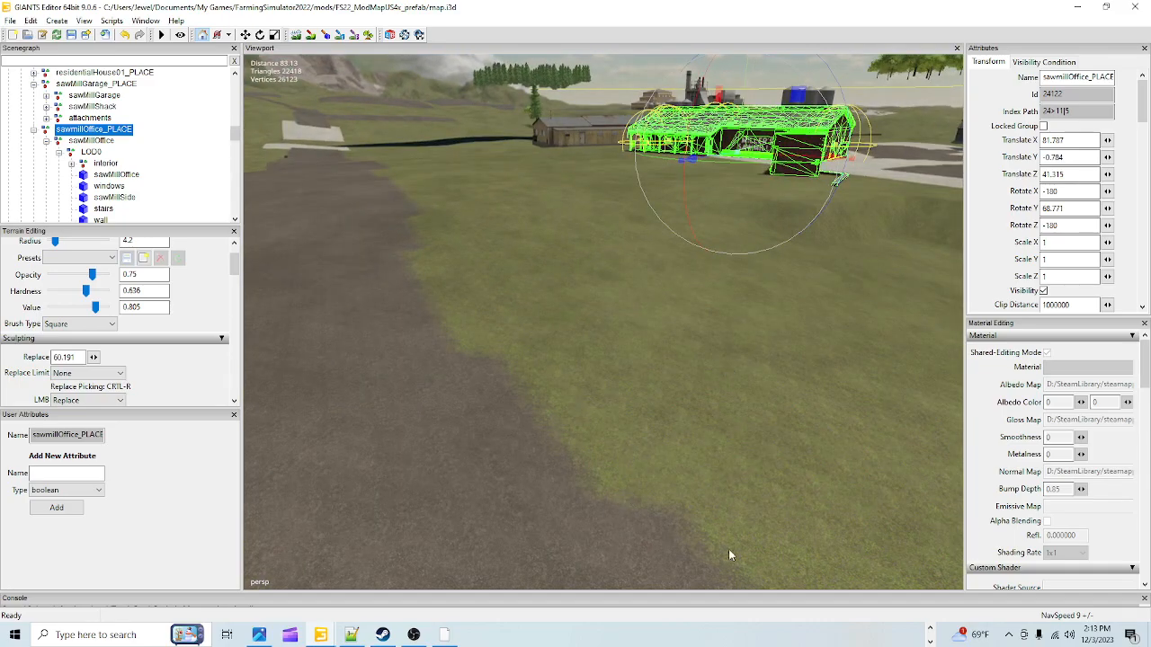
right_click_drag(580, 308, 559, 425, "alt")
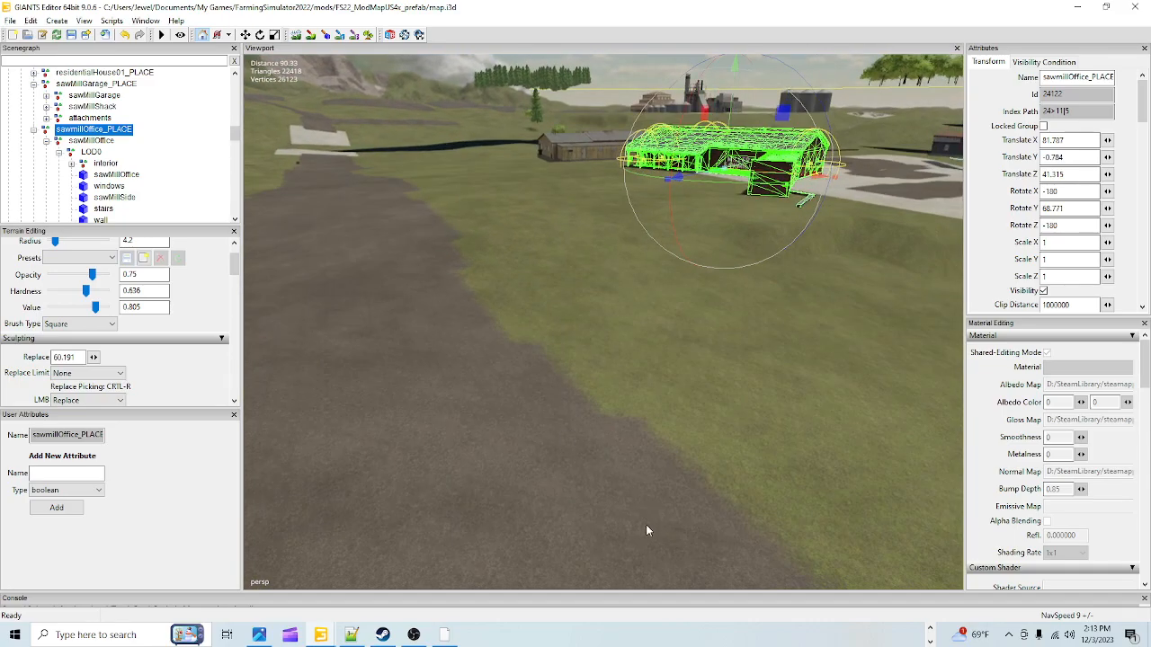
left_click_drag(591, 444, 737, 483, "alt")
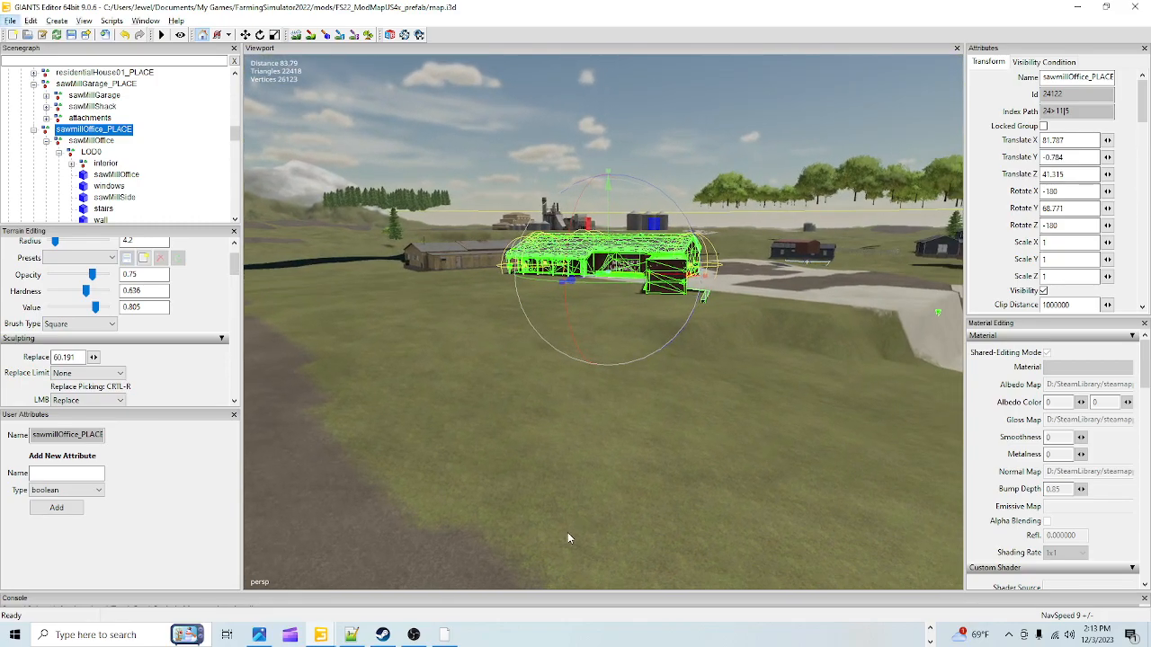
Step: Examine the yard surface and how the yellow garage and the open shed sit above the ground
left_click_drag(568, 532, 605, 530, "alt")
right_click_drag(597, 525, 687, 425, "alt")
left_click_drag(687, 424, 542, 540, "alt")
mouse_move(621, 510)
left_mouse_down("alt")
mouse_move(604, 526)
mouse_move(678, 477)
mouse_move(669, 513)
mouse_move(703, 461)
mouse_move(666, 542)
mouse_move(641, 513)
mouse_move(767, 426)
mouse_move(616, 531)
left_mouse_up("alt")
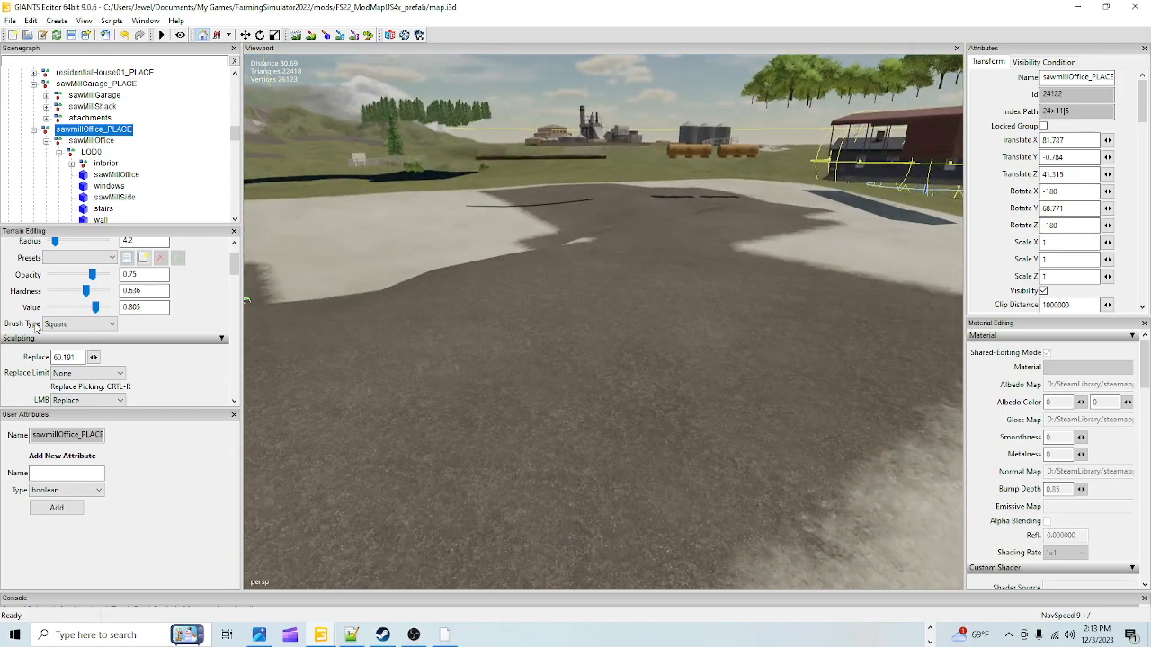
left_click_drag(806, 401, 683, 497, "alt")
left_click_drag(800, 506, 526, 494, "alt")
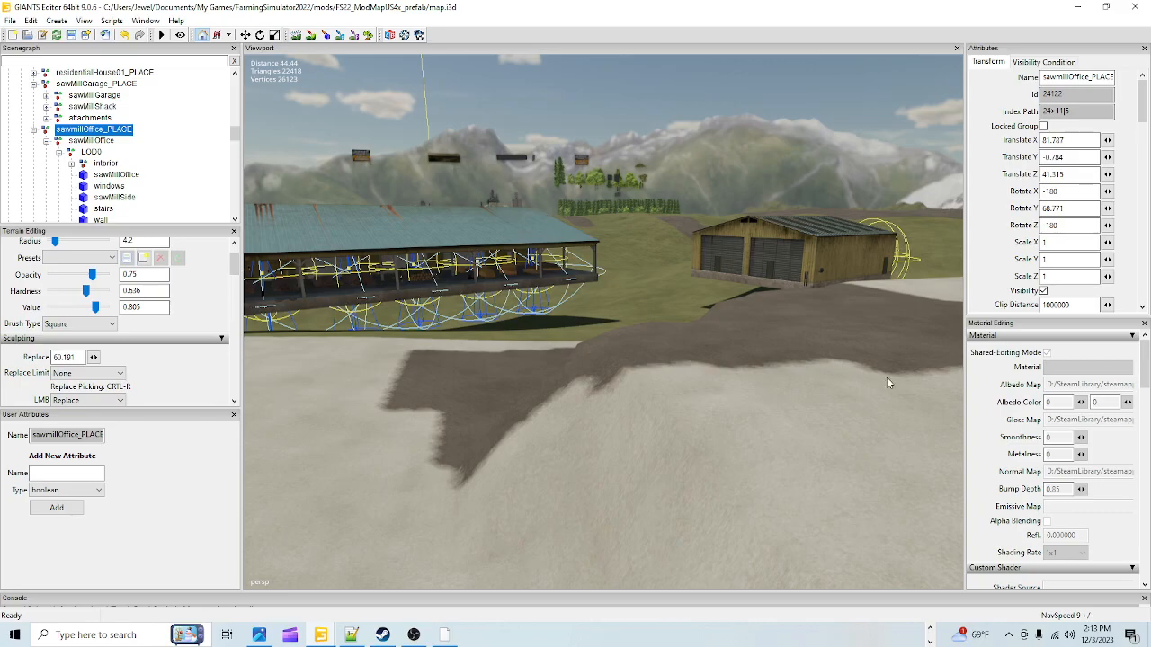
left_click_drag(651, 518, 746, 467, "alt")
right_click_drag(662, 541, 818, 462, "alt")
left_click_drag(817, 463, 713, 506, "alt")
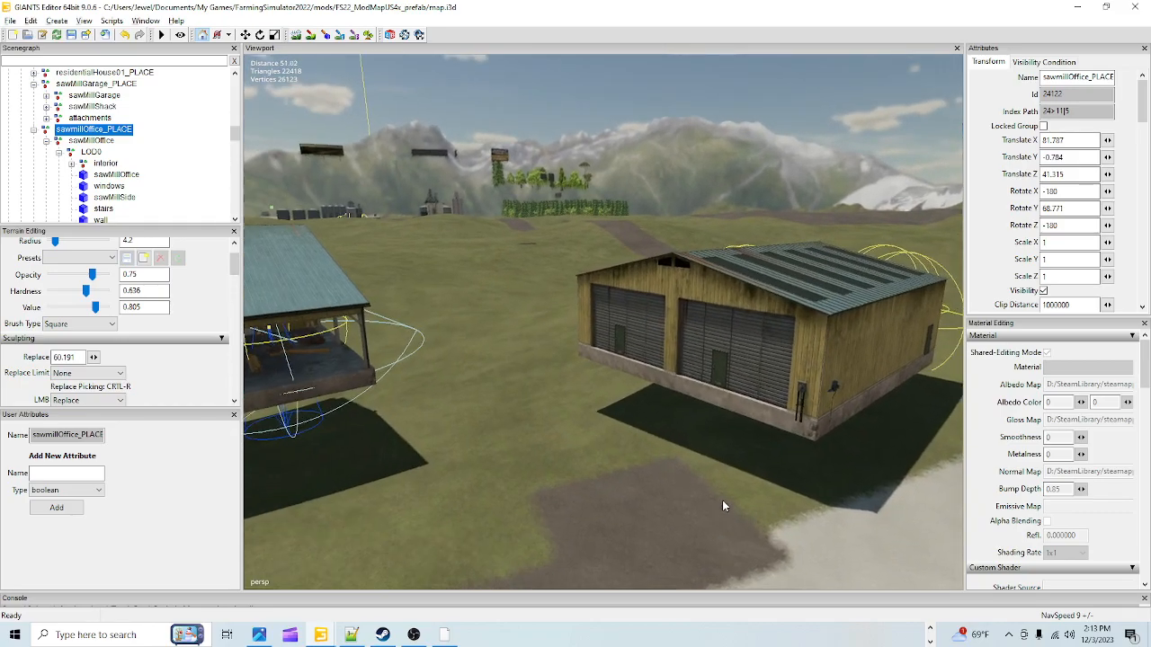
right_click_drag(713, 506, 792, 470, "alt")
left_click_drag(791, 469, 615, 371, "alt")
right_click_drag(615, 370, 585, 519, "alt")
left_click_drag(585, 519, 579, 430, "alt")
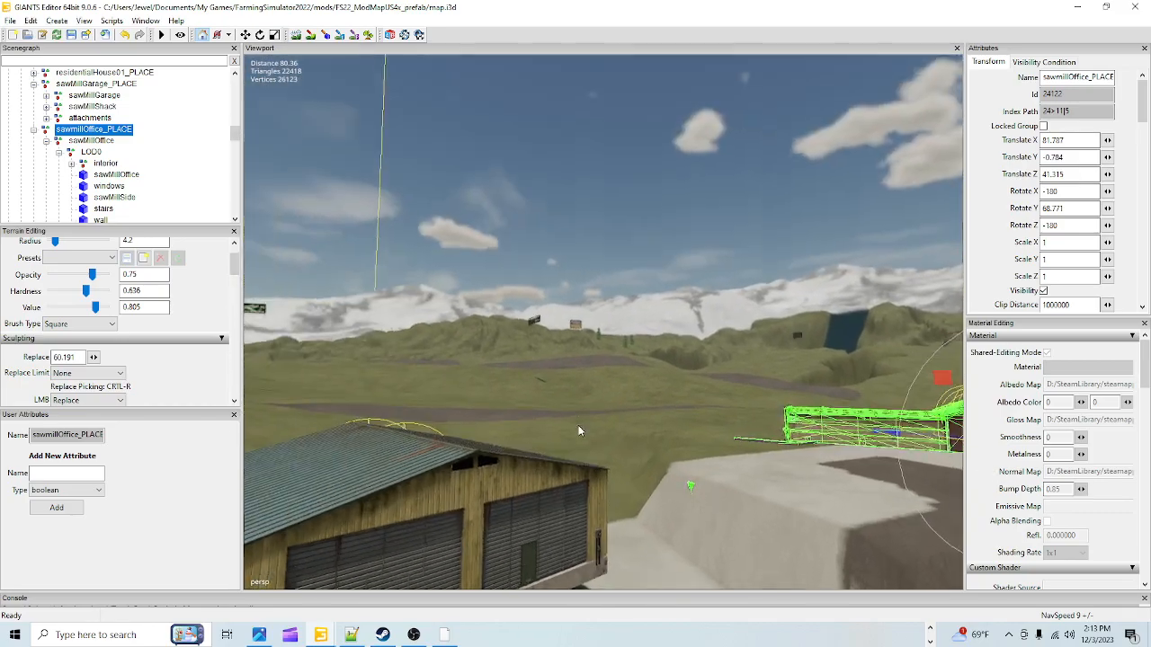
Step: Level the slope between the office and the yellow garage using Replace at height 60.191 with radius 4.2
right_click_drag(578, 430, 938, 294, "alt")
left_click_drag(718, 381, 999, 410, "alt")
left_click_drag(641, 426, 726, 436, "alt")
right_click_drag(725, 436, 595, 498, "alt")
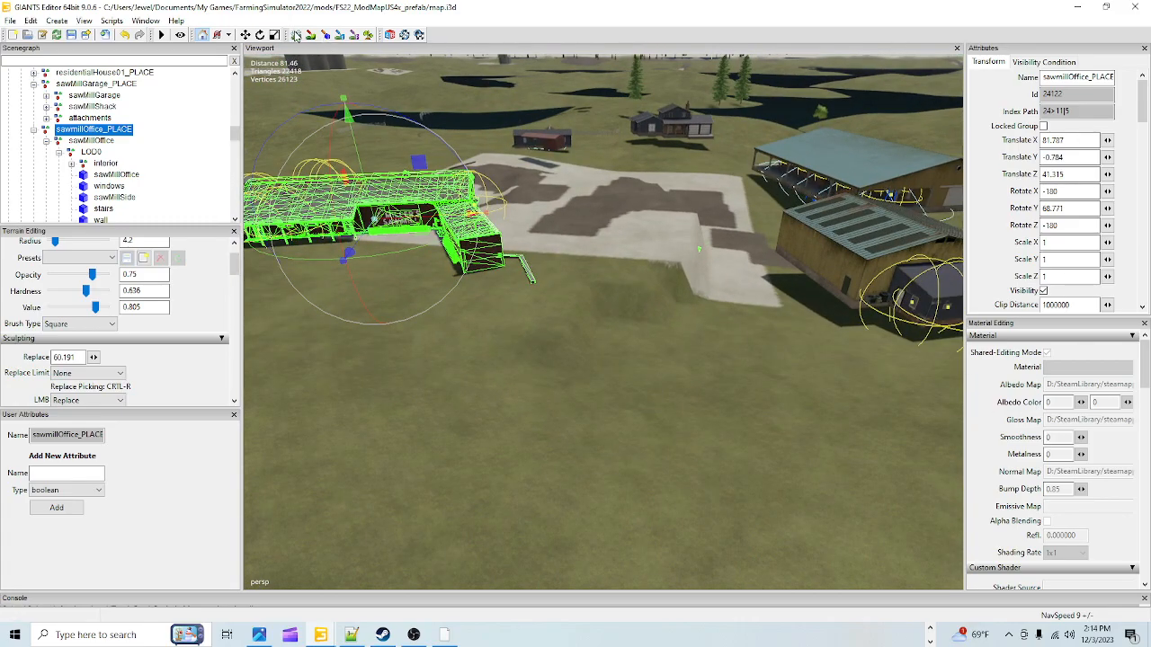
left_click(296, 34)
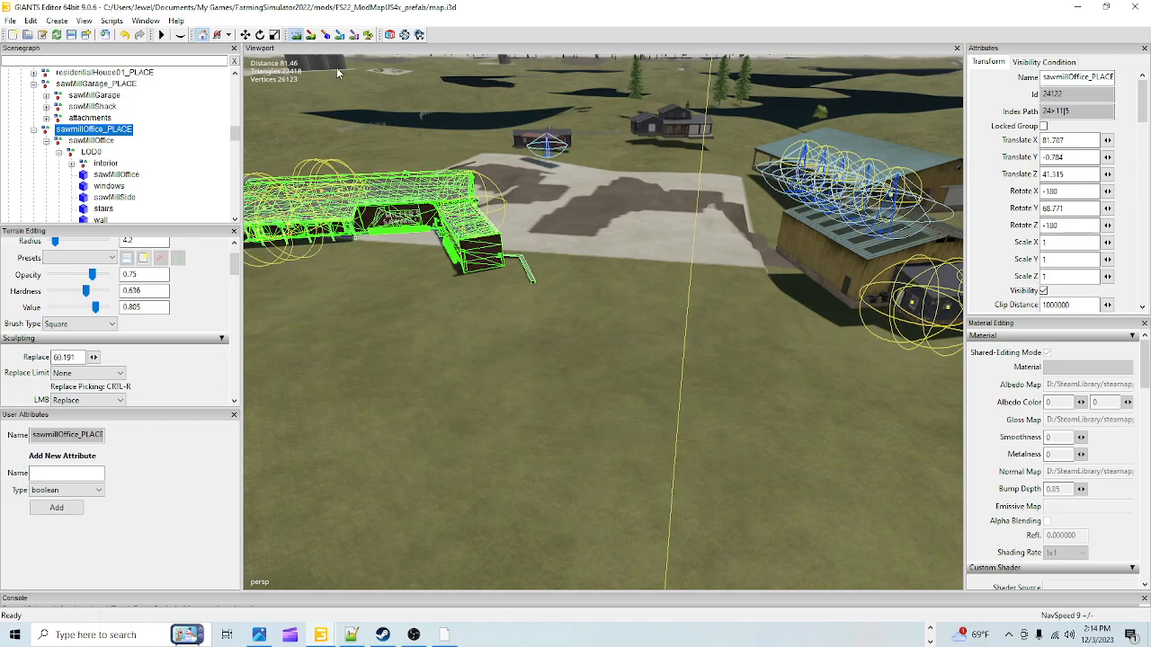
left_click(297, 35)
Step: Examine the grass slope between the office and the dirt road
left_click_drag(563, 295, 570, 259, "alt")
scroll(521, 501, "down", 2)
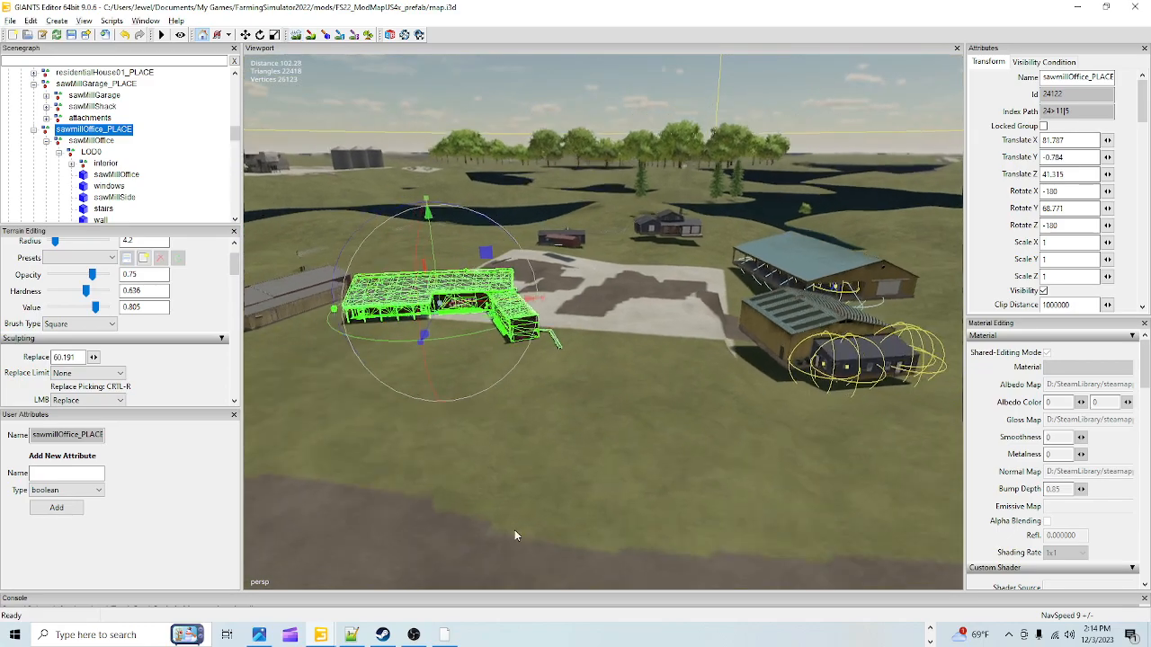
left_click_drag(520, 500, 670, 564, "alt")
scroll(803, 234, "up", 3)
left_click_drag(803, 236, 809, 369, "alt")
scroll(853, 301, "up", 3)
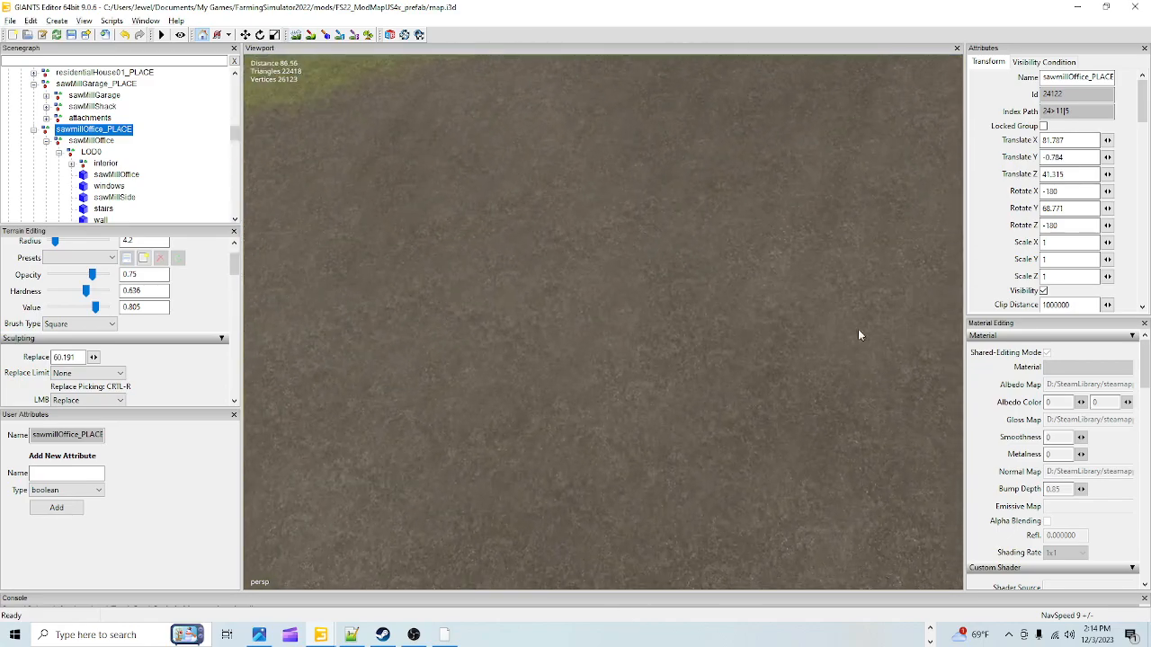
left_click_drag(807, 409, 802, 361, "alt")
scroll(814, 303, "up", 3)
left_click_drag(621, 352, 652, 261, "alt")
left_click_drag(691, 311, 631, 309, "alt")
scroll(636, 325, "up", 2)
left_click_drag(663, 416, 683, 466, "alt")
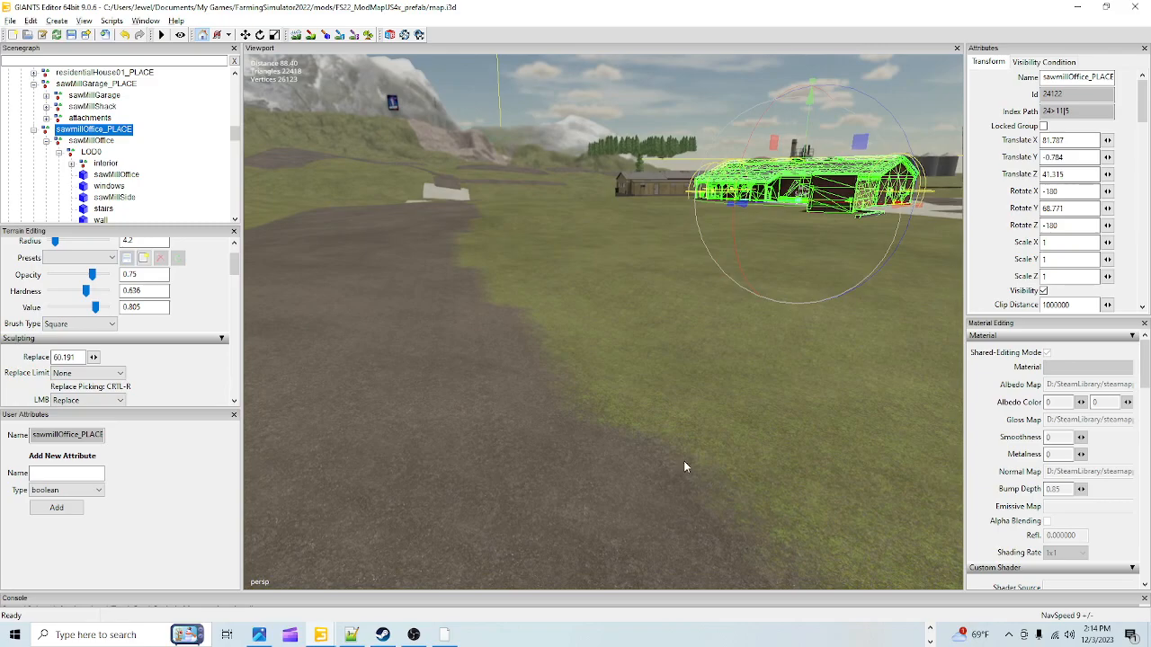
Step: Examine how the office sits on the grass when approached from the dirt road
left_click(297, 36)
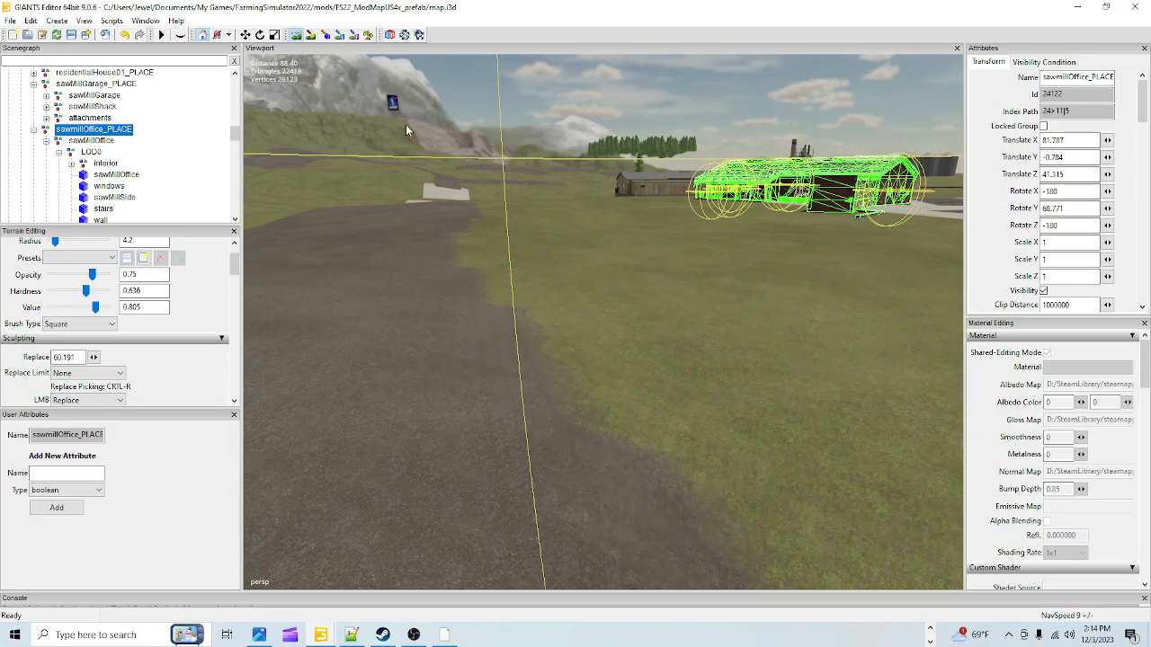
left_click_drag(351, 264, 384, 362, "alt")
scroll(397, 334, "up", 5)
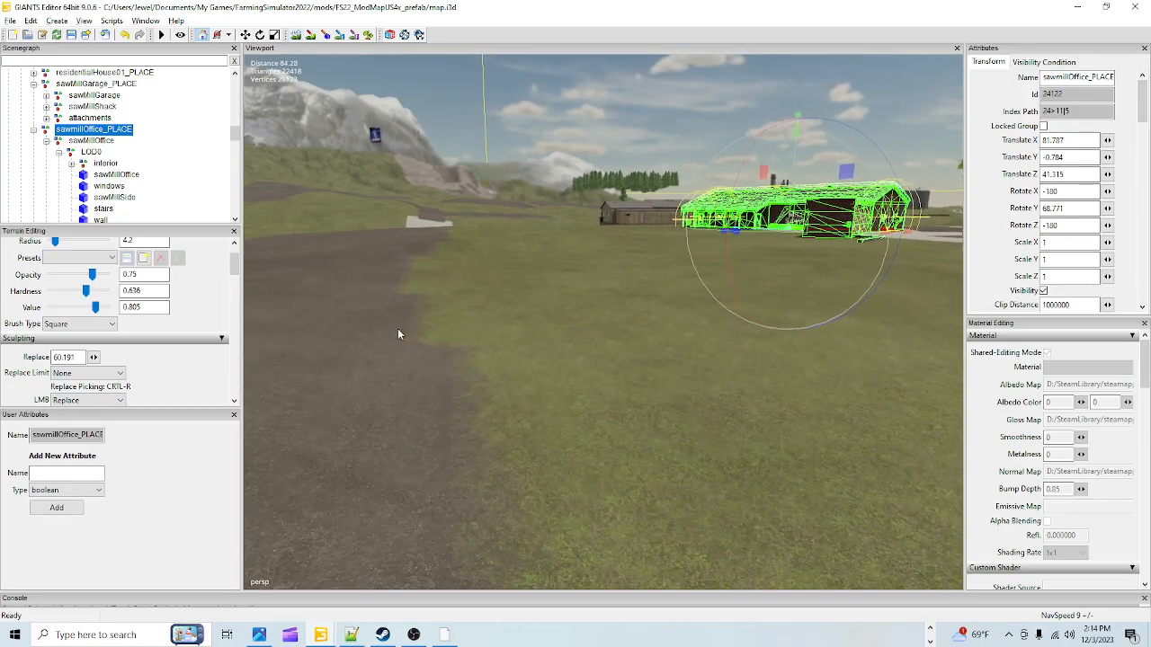
left_click_drag(459, 408, 544, 372, "alt")
scroll(621, 379, "up", 5)
left_click_drag(683, 387, 642, 393, "alt")
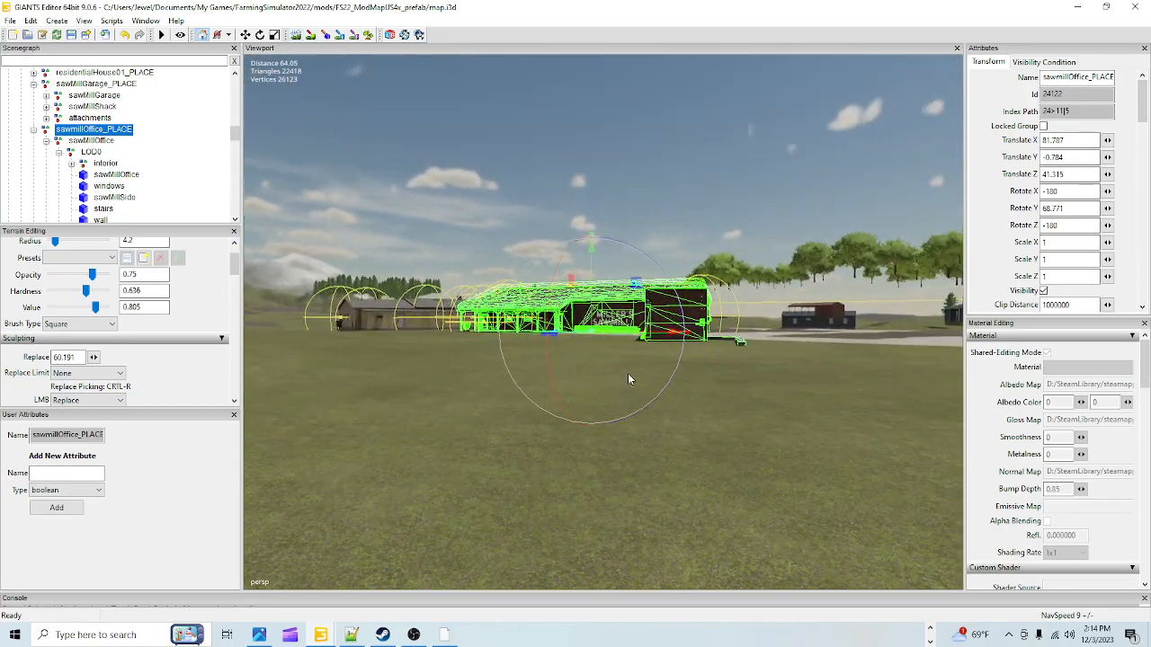
left_click_drag(693, 486, 756, 479, "alt")
scroll(761, 384, "up", 10)
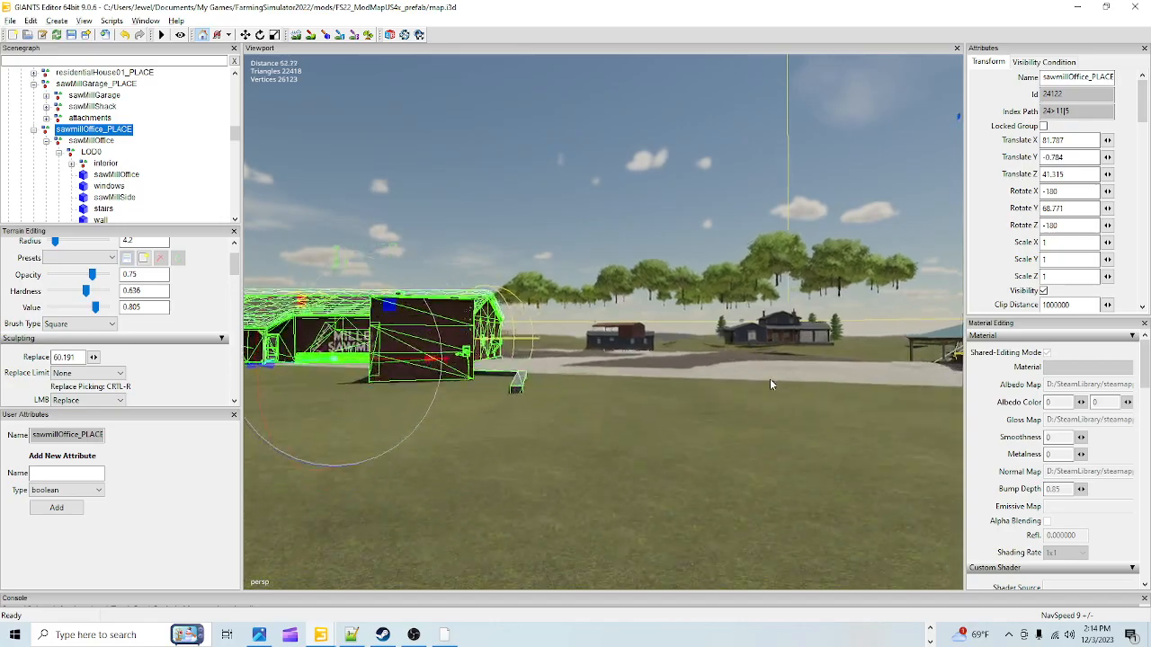
Step: Smooth the uneven yard between the office and the yellow garage with a square brush of radius 7.7
left_click_drag(683, 475, 636, 461, "alt")
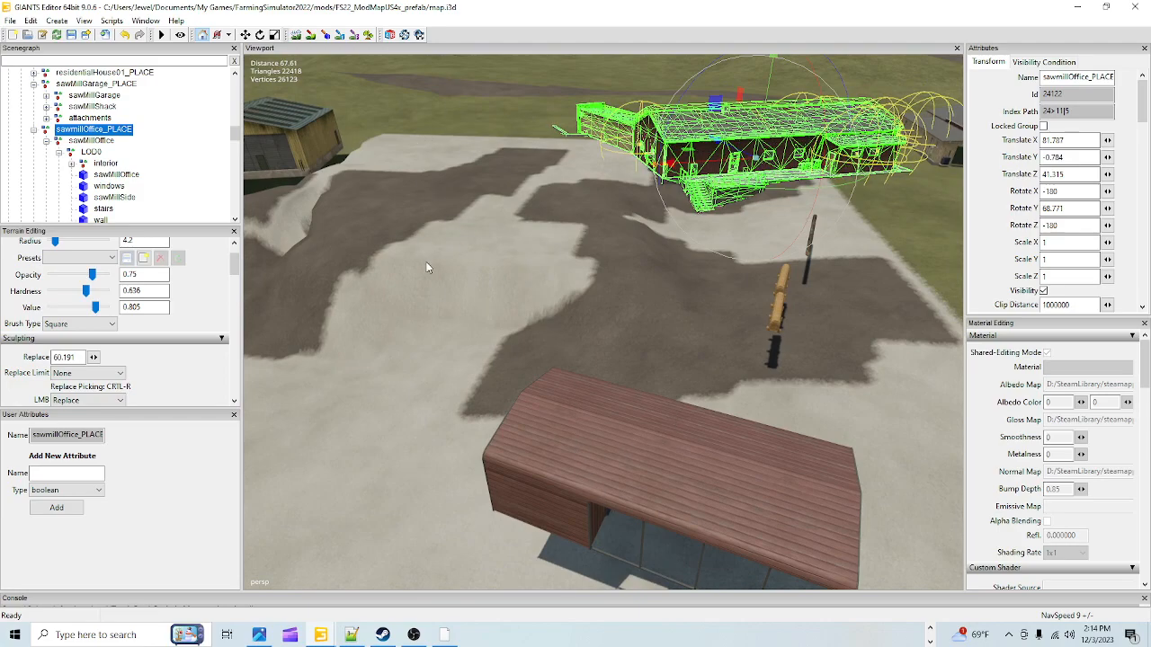
left_click_drag(747, 409, 553, 378, "alt")
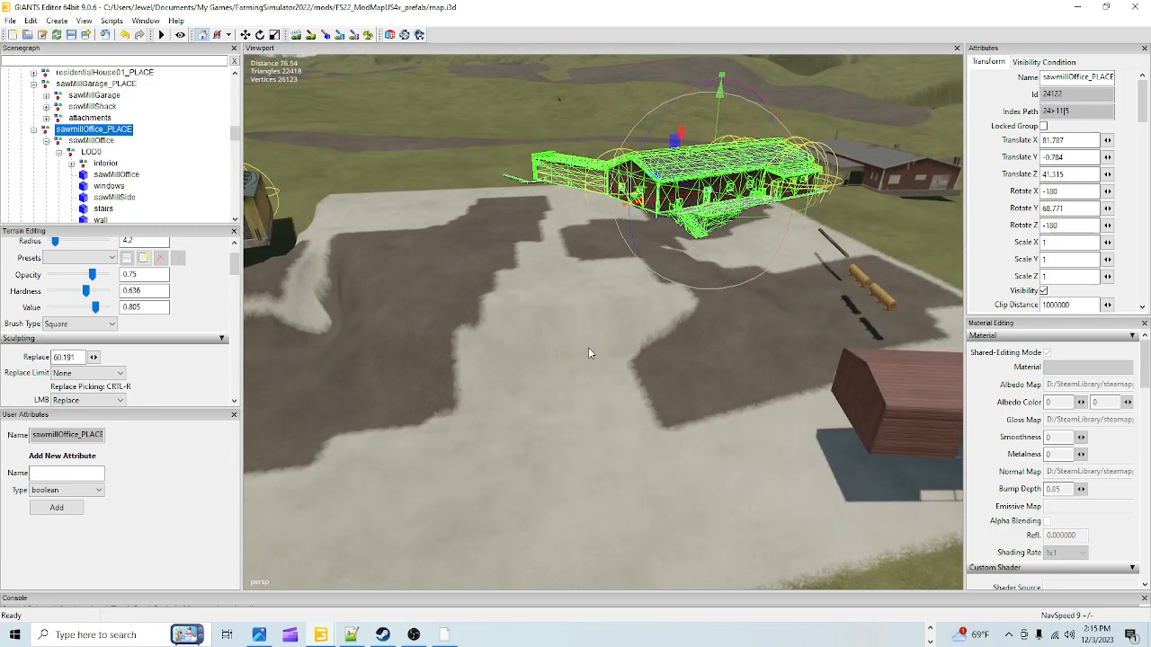
left_click(86, 401)
left_click(83, 425)
left_click(296, 35)
scroll(515, 359, "up", 5)
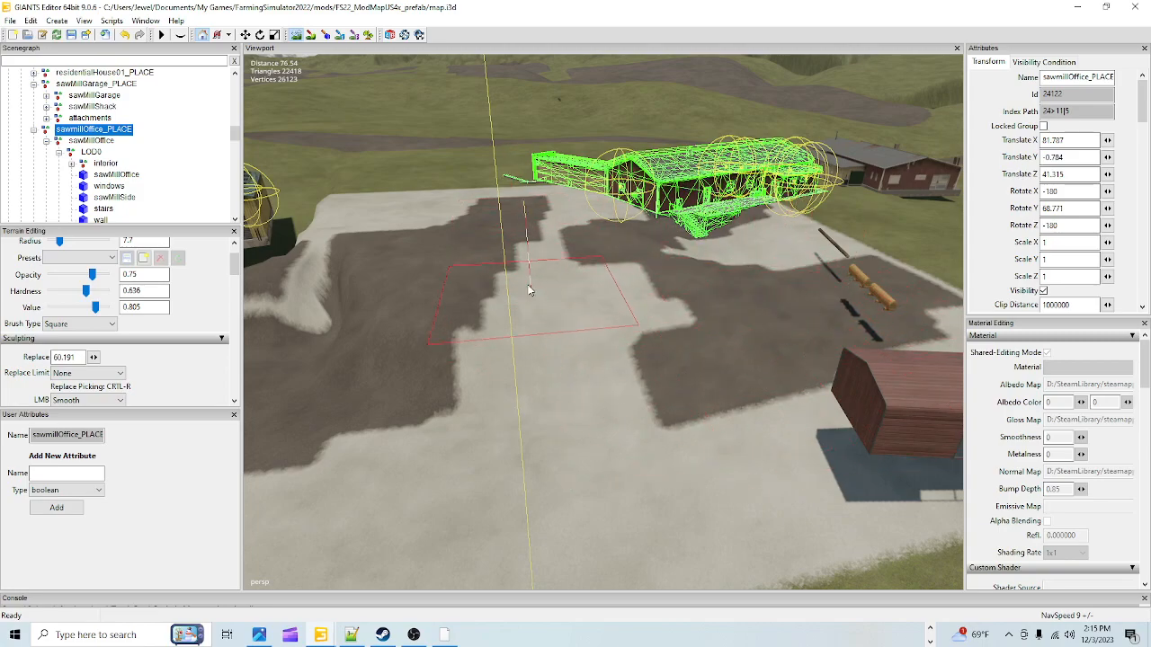
mouse_move(508, 225)
left_mouse_down()
mouse_move(506, 391)
mouse_move(317, 297)
mouse_move(306, 275)
mouse_move(299, 284)
left_mouse_up()
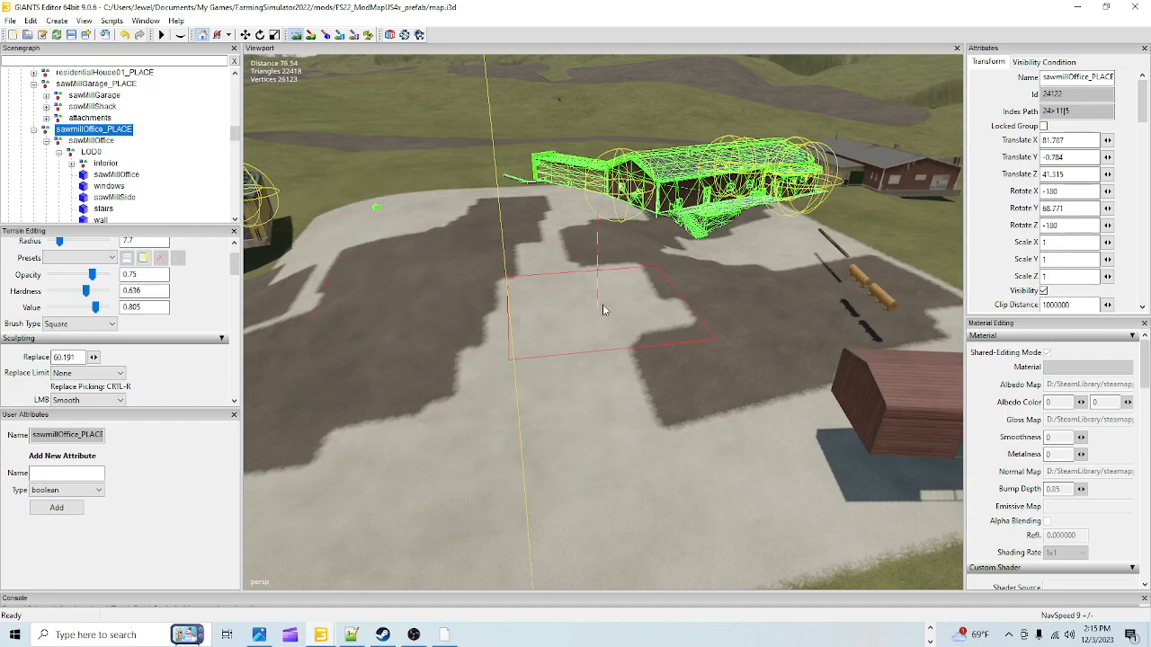
Step: Examine the smoothed yard from the office stairs across to the floating logs and the red shed
left_click(179, 35)
right_click_drag(366, 242, 402, 95, "alt")
left_click_drag(401, 96, 490, 341, "alt")
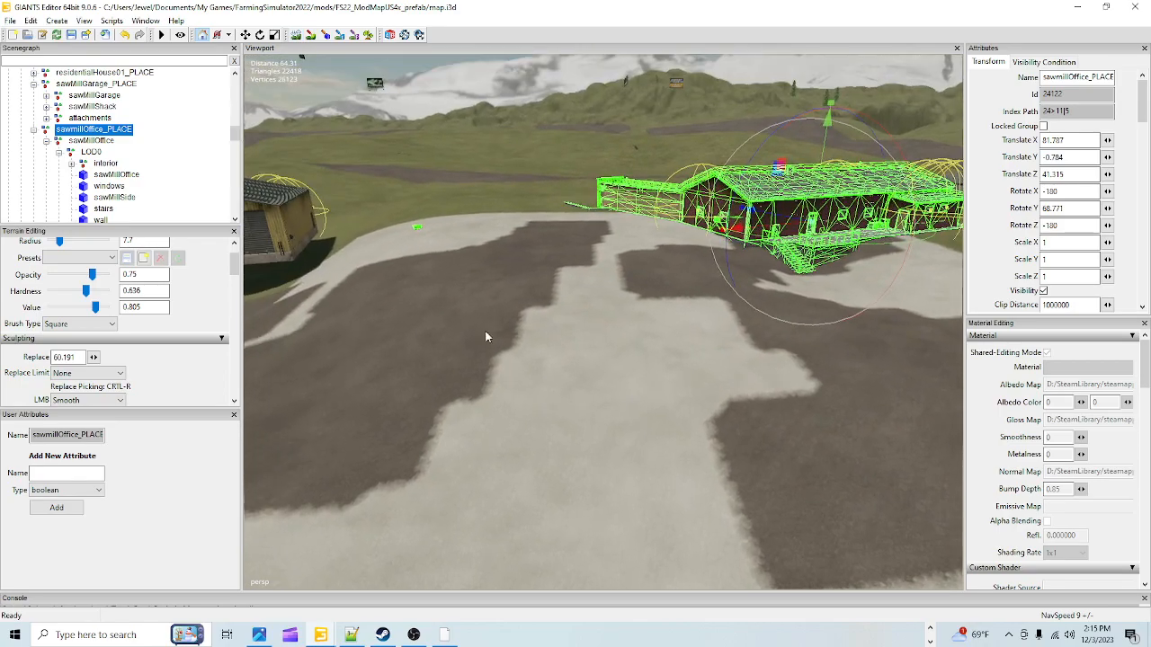
right_click_drag(490, 341, 511, 194, "alt")
left_click_drag(510, 193, 499, 339, "alt")
right_click_drag(499, 339, 822, 147, "alt")
left_click_drag(666, 314, 902, 363, "alt")
left_click_drag(680, 449, 557, 482, "alt")
right_click_drag(557, 477, 617, 435, "alt")
left_click_drag(617, 435, 720, 183, "alt")
mouse_move(613, 417)
left_mouse_down("alt")
mouse_move(631, 356)
mouse_move(645, 383)
mouse_move(663, 326)
mouse_move(697, 285)
mouse_move(456, 340)
mouse_move(502, 393)
mouse_move(494, 325)
mouse_move(403, 372)
mouse_move(547, 255)
mouse_move(522, 366)
mouse_move(619, 402)
left_mouse_up("alt")
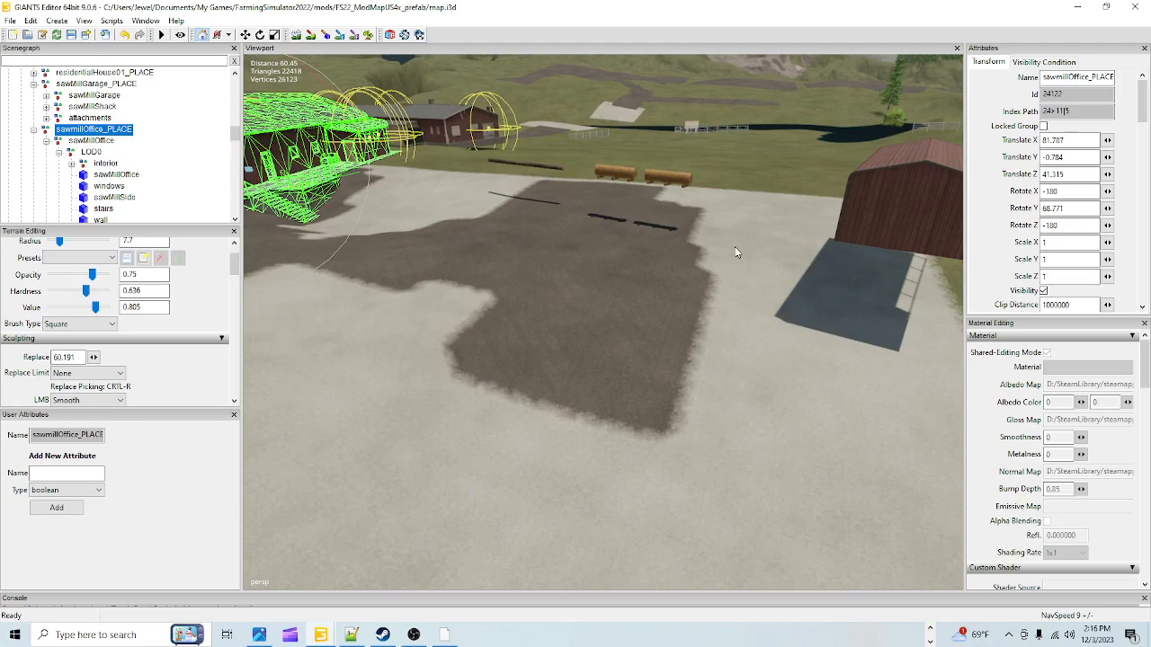
Step: Set the sculpting brush to Replace and pick height 57.915 from the ground at the yard's edge near the red shed
left_click_drag(716, 361, 604, 390, "alt")
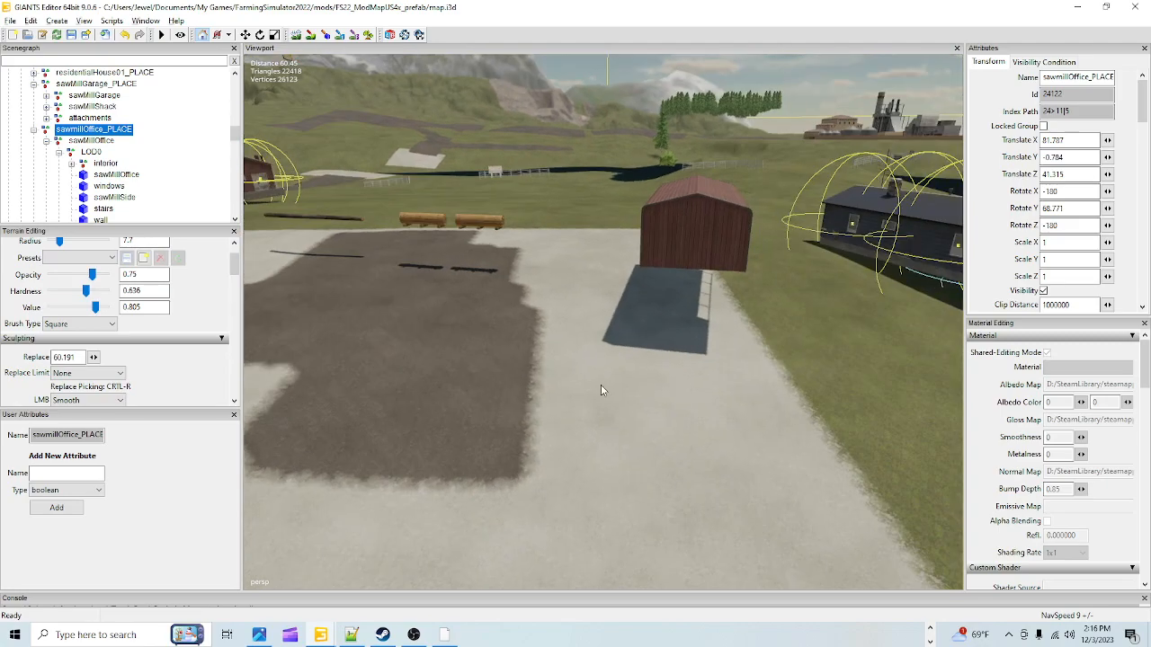
left_click_drag(673, 400, 621, 428, "alt")
right_click_drag(621, 428, 741, 253, "alt")
left_click_drag(741, 252, 780, 324, "alt")
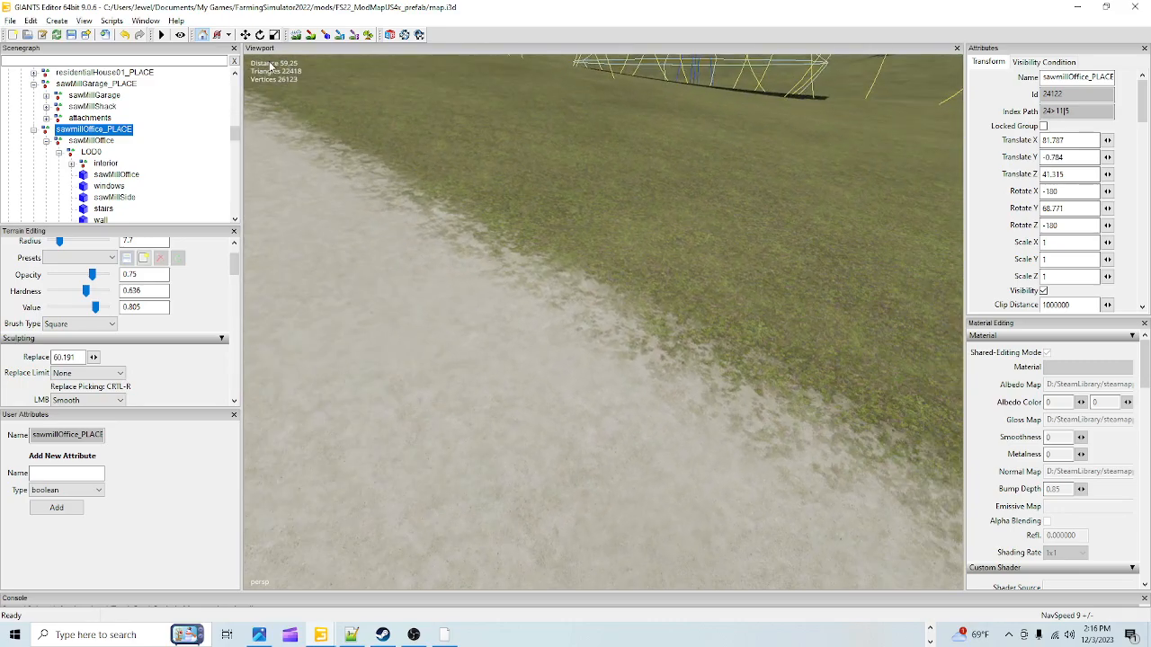
left_click(87, 400)
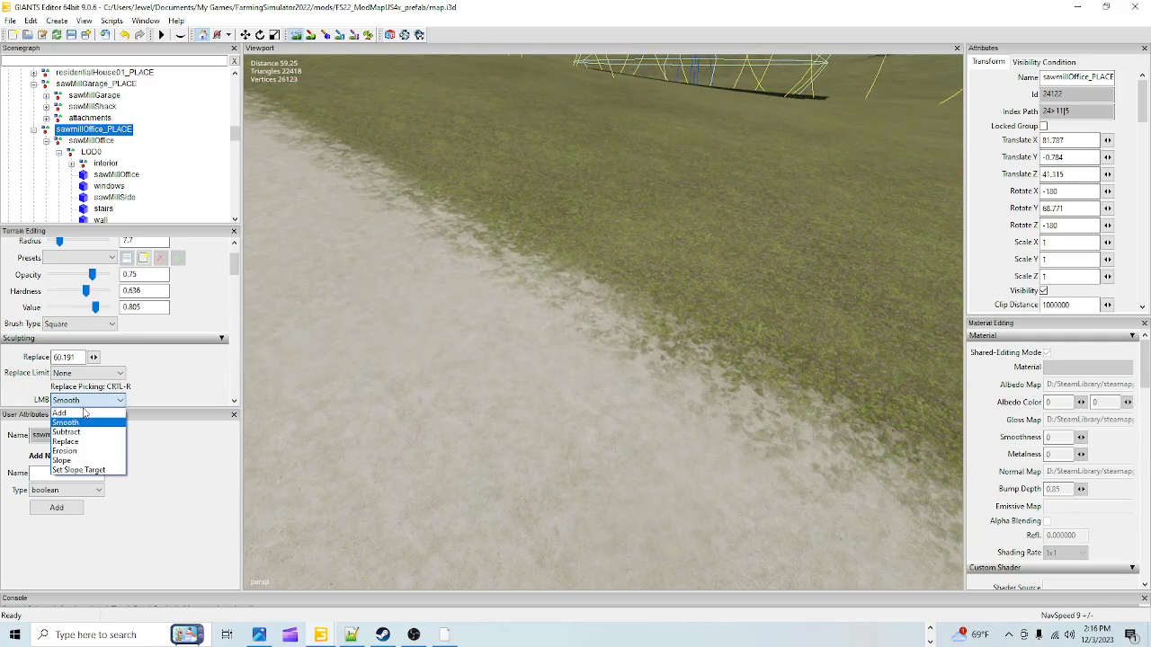
left_click(83, 441)
scroll(618, 182, "down", 1)
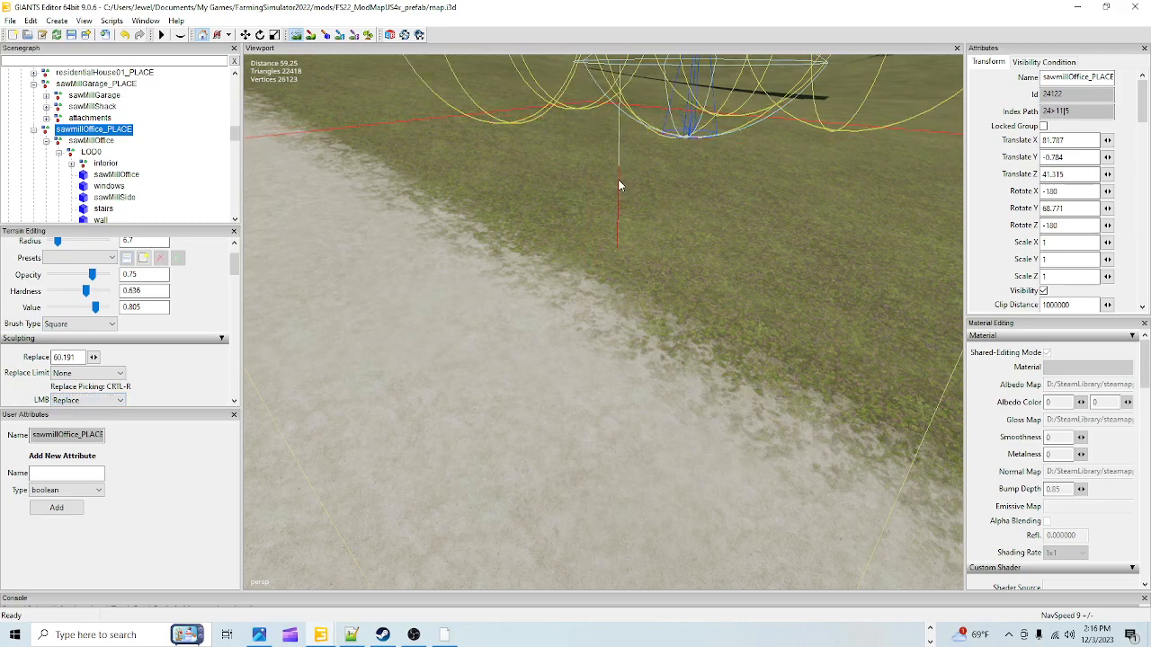
scroll(618, 184, "down", 3)
Step: Level the lower yard around the logs and the red shed using Replace at height 57.915 with radius 7.7
left_click_drag(579, 362, 527, 339, "alt")
right_click_drag(527, 340, 518, 463, "alt")
left_click_drag(519, 463, 430, 452, "alt")
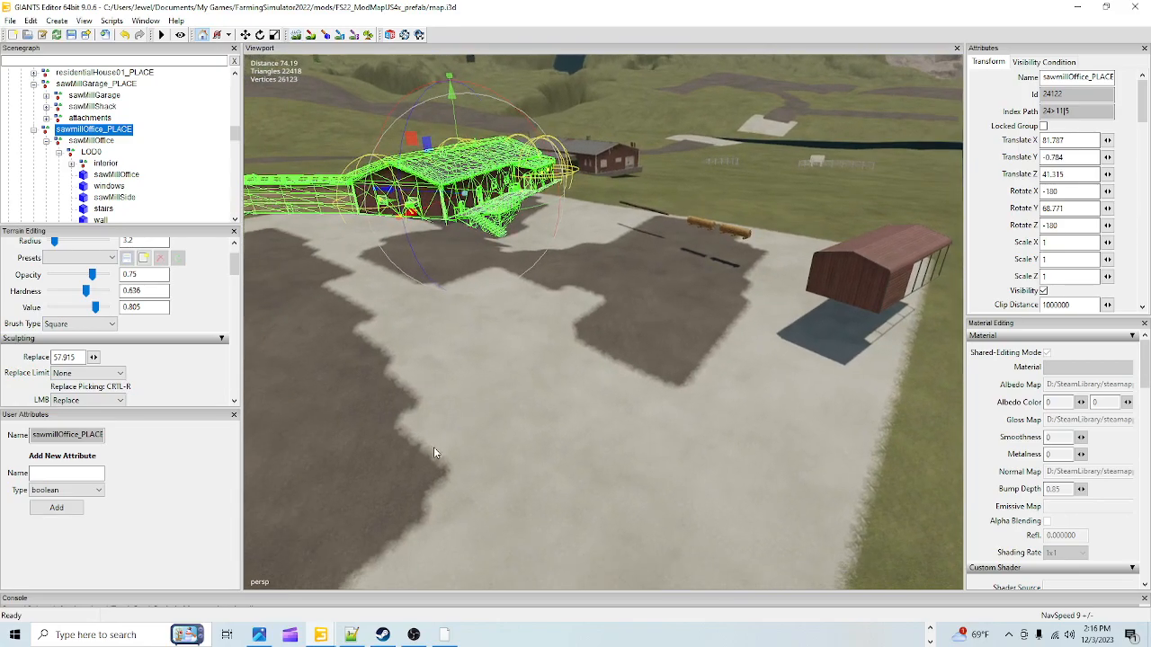
right_click_drag(431, 456, 546, 518, "alt")
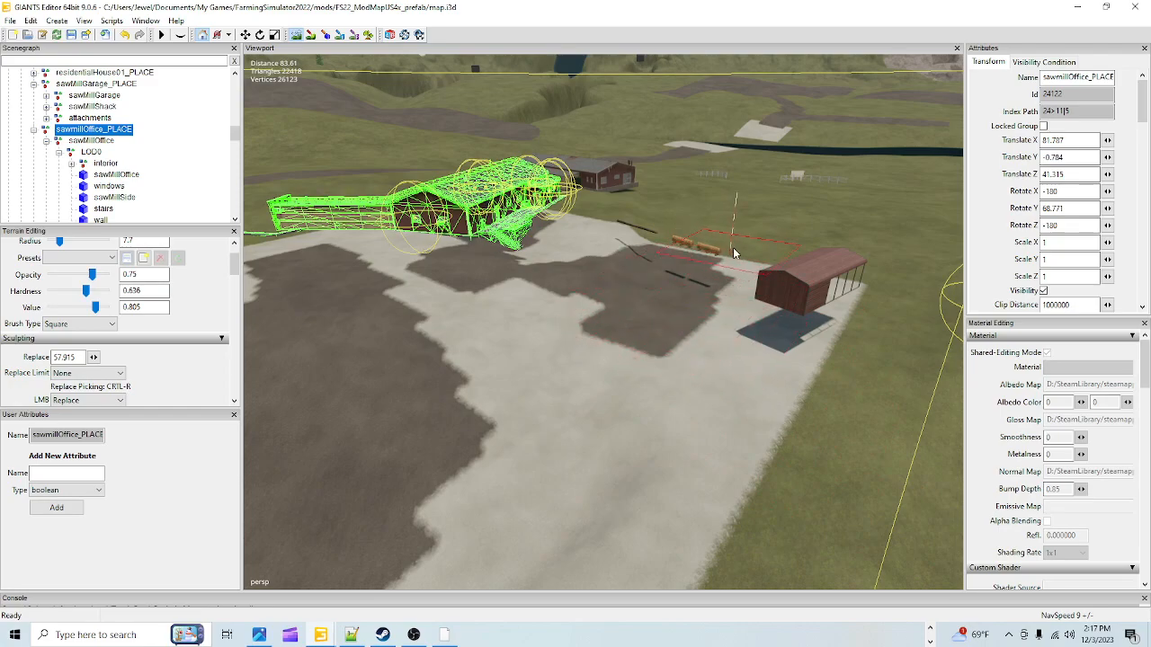
left_click(298, 35)
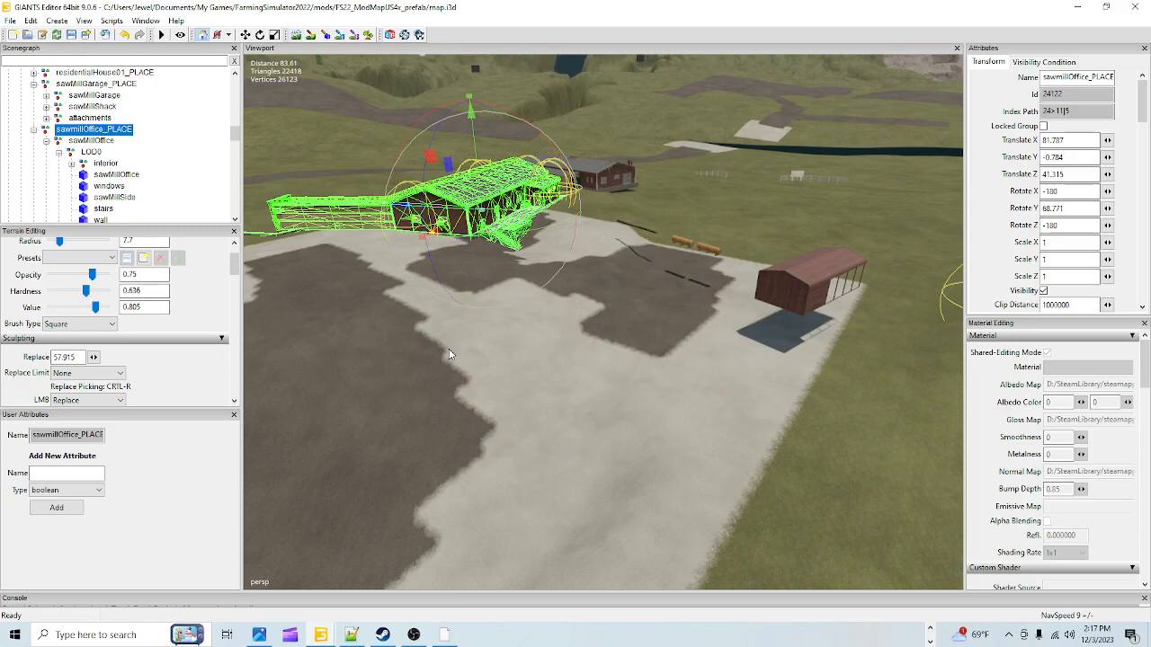
Step: Smooth the dirt slope in front of the office stairs with a brush of radius 7.7
scroll(460, 304, "up", 5)
left_click_drag(643, 205, 609, 197, "alt")
left_click_drag(530, 261, 762, 435, "alt")
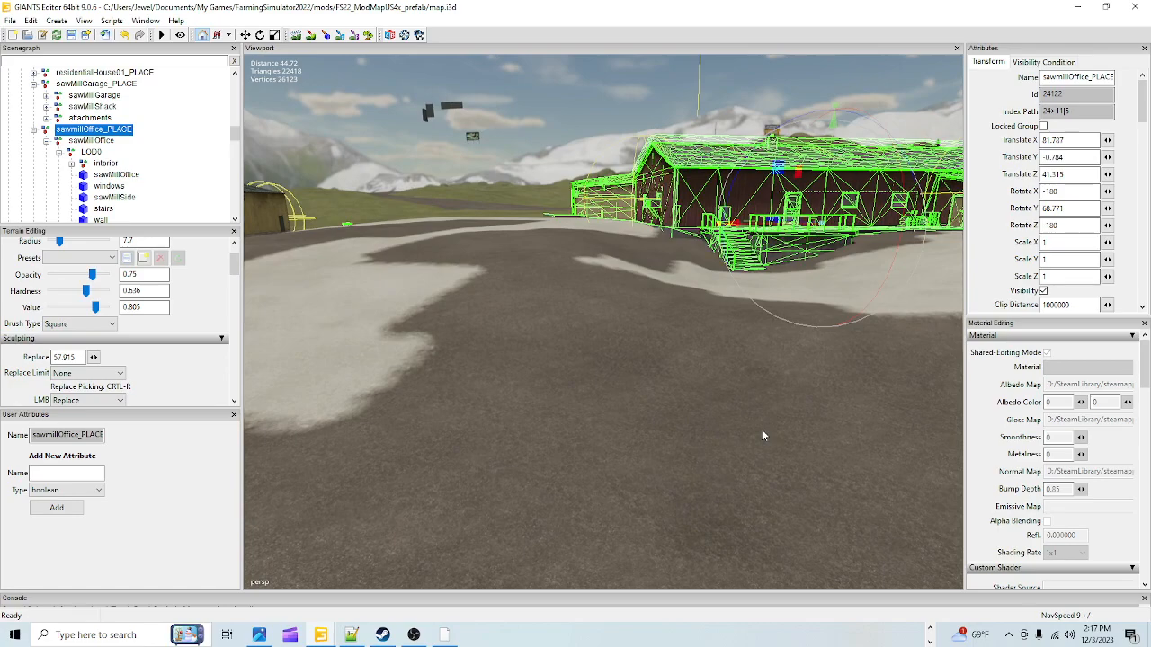
left_click(119, 401)
left_click(65, 423)
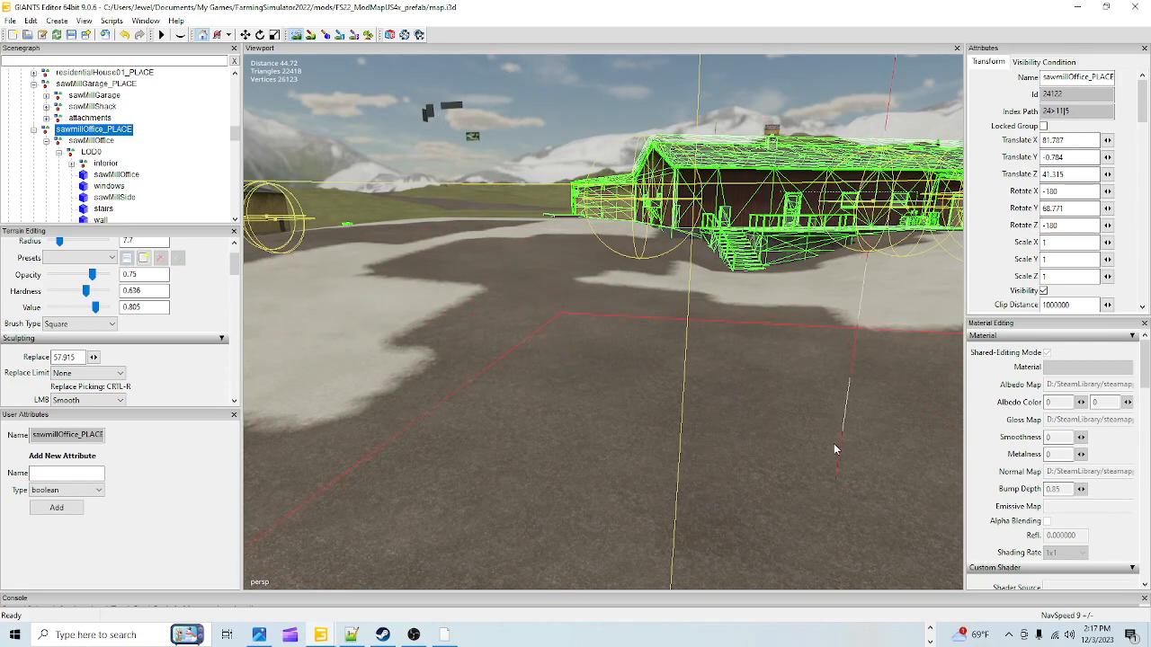
left_click(302, 40)
Step: Examine the yard's slope towards the yellow garage and the ground beneath the logs and the red shed
left_click_drag(480, 298, 491, 333, "alt")
scroll(491, 332, "up", 5)
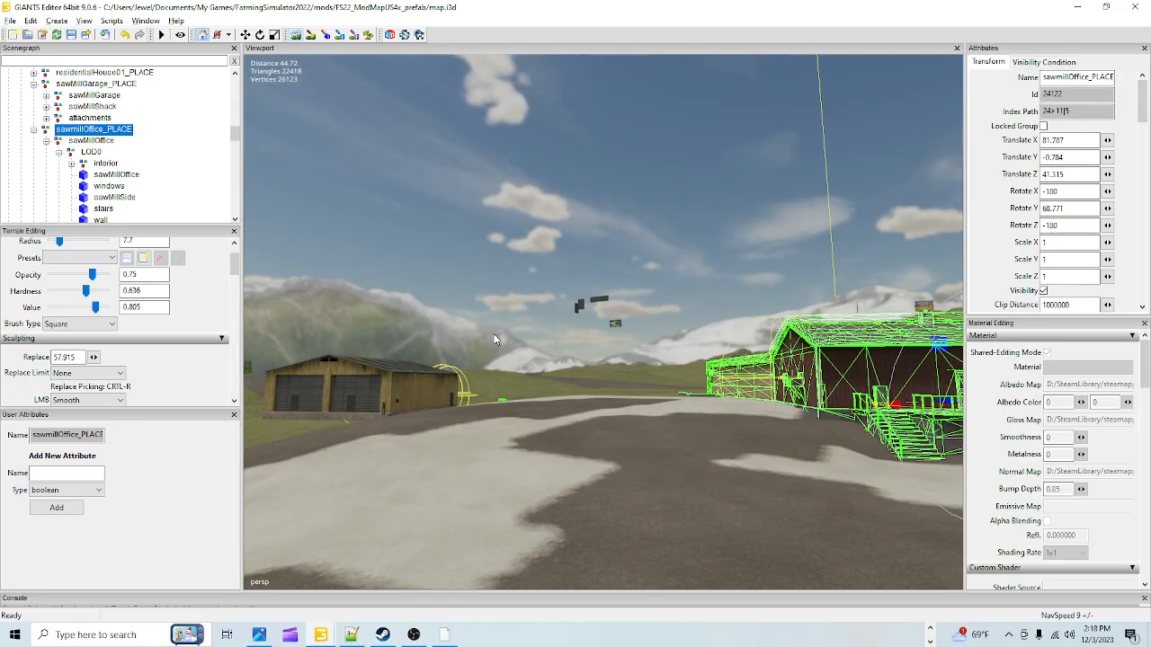
scroll(711, 285, "up", 2)
mouse_move(623, 363)
left_mouse_down("alt")
mouse_move(711, 284)
mouse_move(714, 349)
mouse_move(891, 370)
left_mouse_up("alt")
scroll(712, 284, "up", 3)
left_click_drag(675, 409, 864, 354, "alt")
right_click_drag(685, 404, 708, 196, "alt")
mouse_move(698, 430)
right_mouse_down("alt")
mouse_move(696, 401)
mouse_move(677, 386)
mouse_move(682, 346)
right_mouse_up("alt")
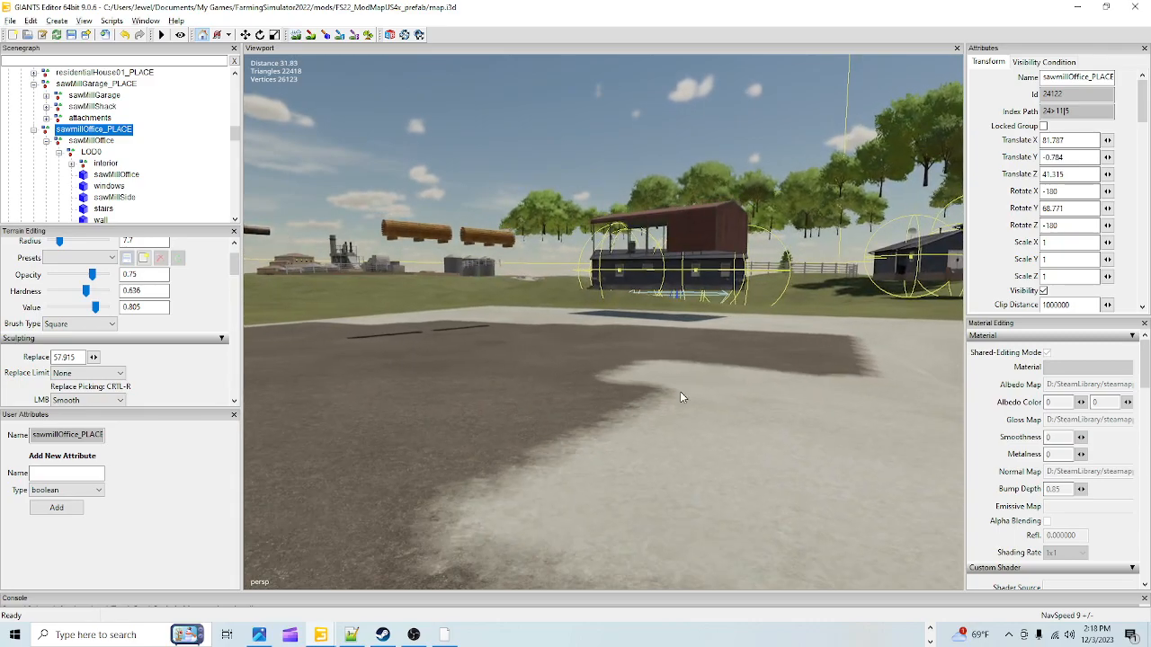
right_click_drag(680, 391, 735, 342, "alt")
Step: Smooth the yard's edge and the adjoining grass beside the office with radius 7.7
left_click_drag(734, 342, 669, 356, "alt")
right_click_drag(669, 356, 698, 271, "alt")
left_click_drag(698, 270, 442, 316, "alt")
left_click_drag(390, 232, 614, 462, "alt")
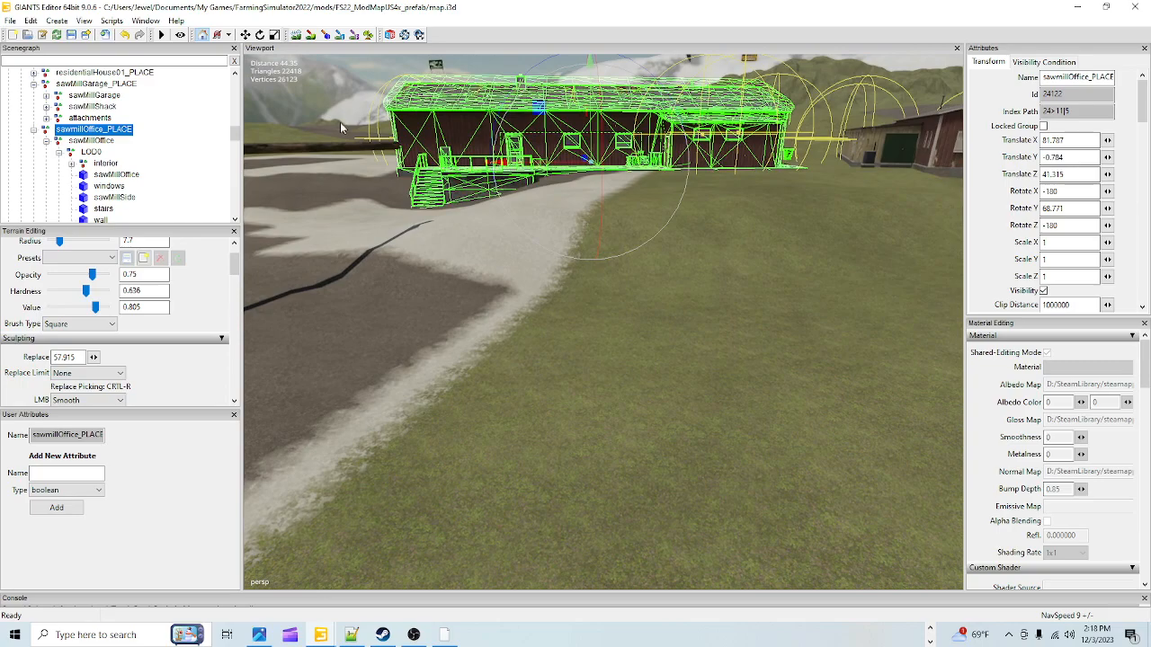
left_click(296, 35)
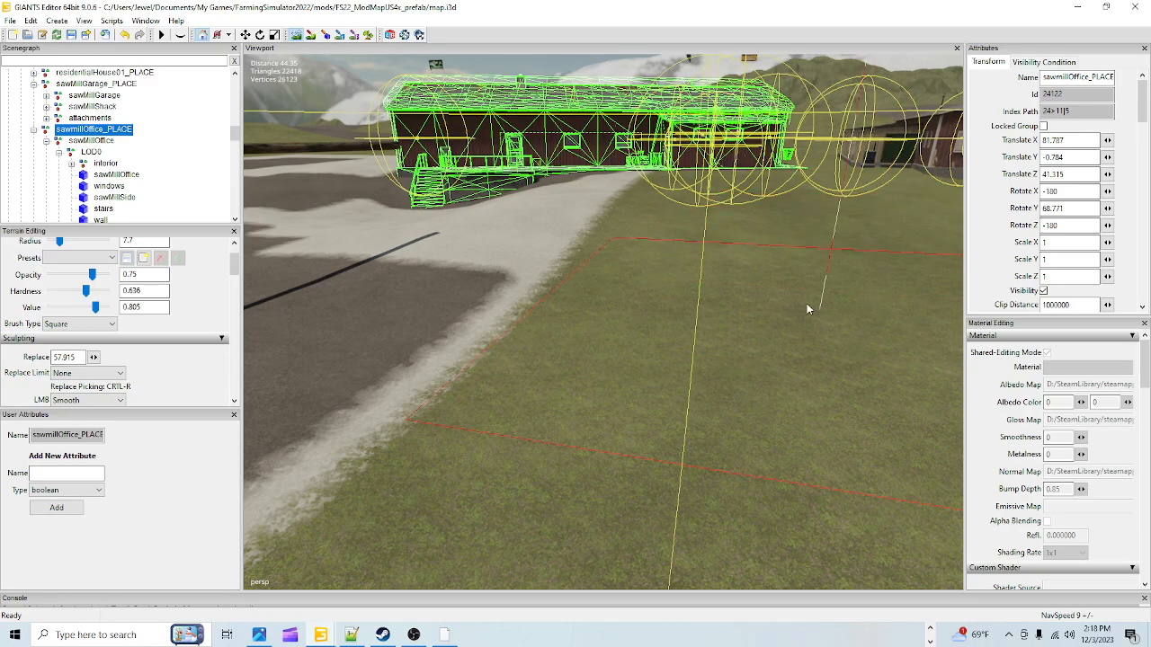
left_click(299, 38)
Step: Smooth the grass between the office and the neighbouring brown building with radius 7.7
left_click_drag(588, 262, 558, 186, "alt")
scroll(657, 347, "up", 2)
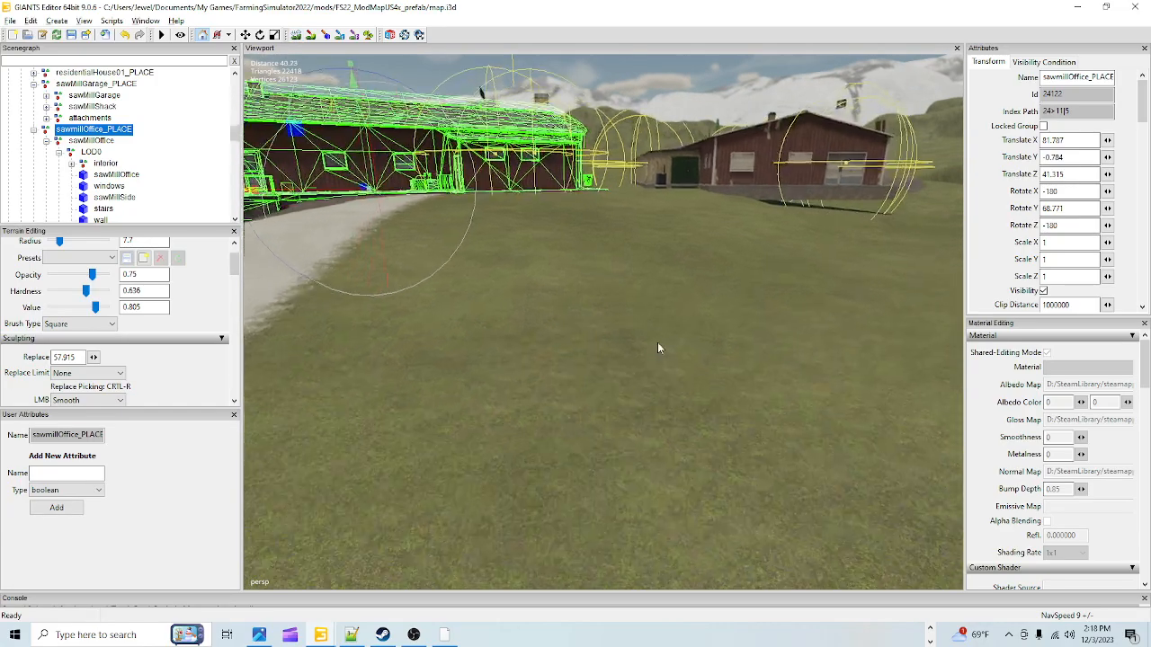
scroll(655, 348, "up", 4)
left_click_drag(832, 288, 663, 412, "alt")
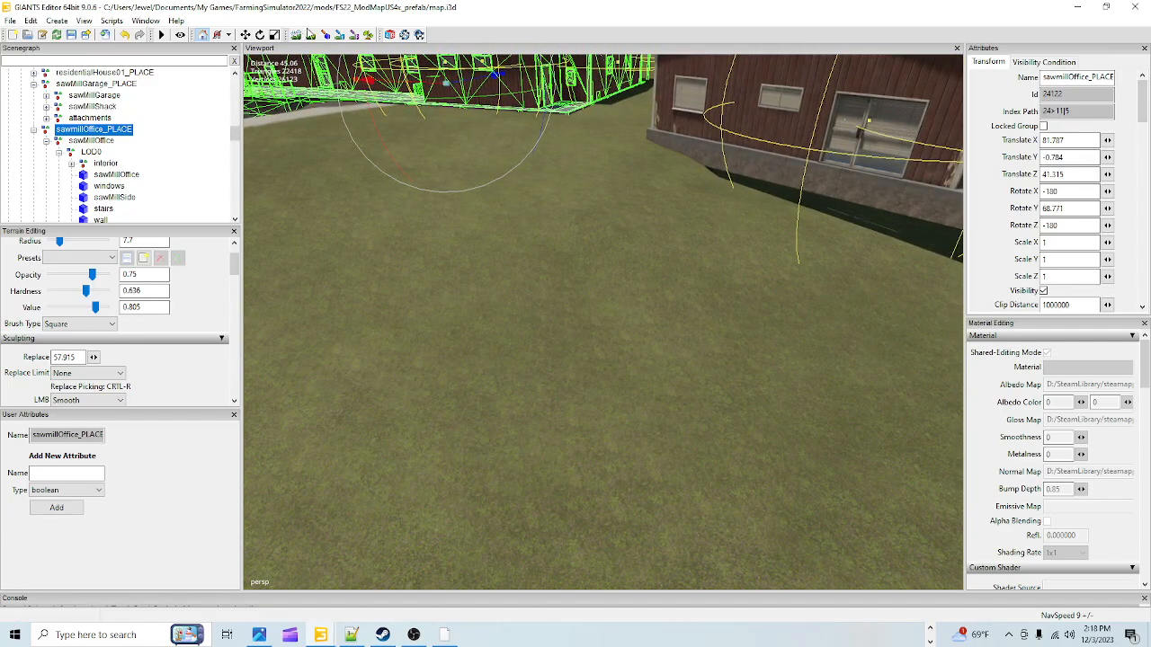
left_click(297, 35)
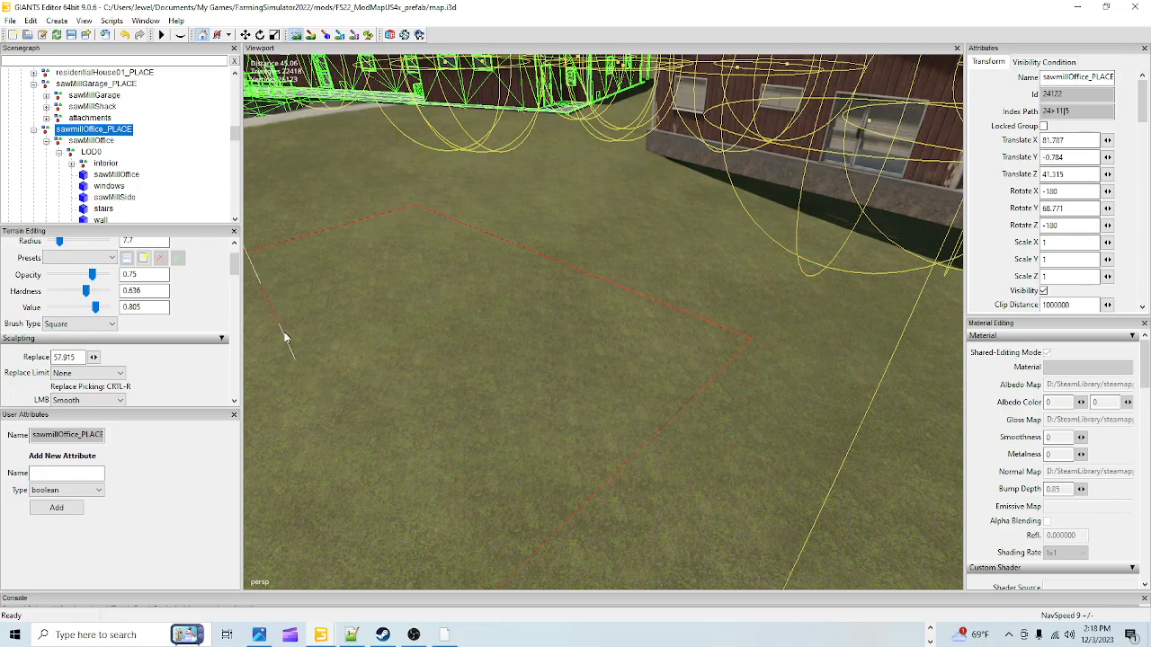
left_click(298, 34)
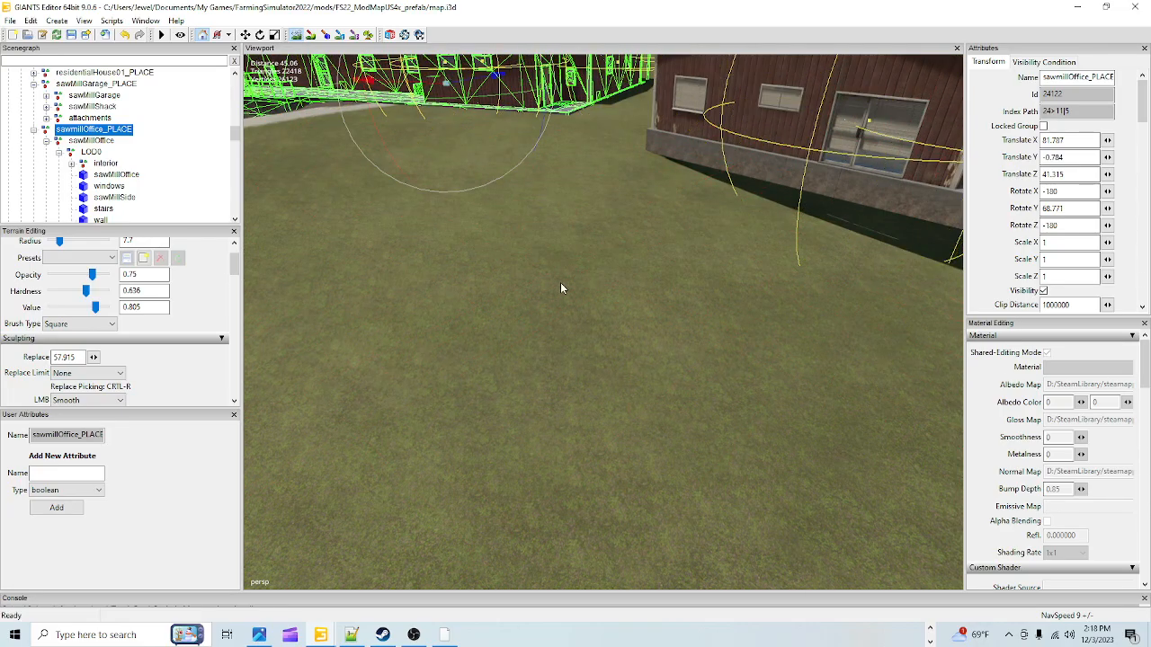
Step: Examine the terrain in front of the office and how the surrounding sawmill buildings sit on it
left_click_drag(561, 282, 702, 184, "alt")
scroll(702, 179, "up", 3)
middle_click_drag(710, 158, 677, 208, "alt")
left_click_drag(675, 207, 591, 441, "alt")
scroll(719, 266, "down", 3)
scroll(585, 186, "up", 3)
scroll(585, 186, "down", 3)
scroll(808, 208, "up", 3)
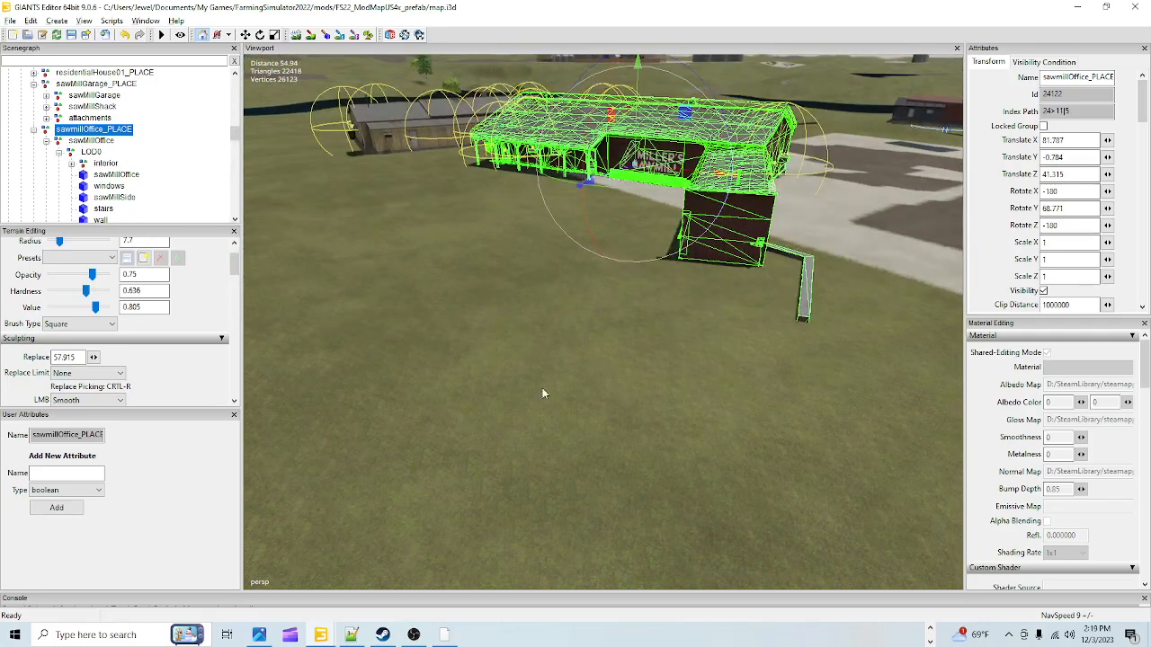
left_click_drag(701, 337, 722, 396, "alt")
scroll(669, 280, "up", 3)
scroll(722, 396, "down", 3)
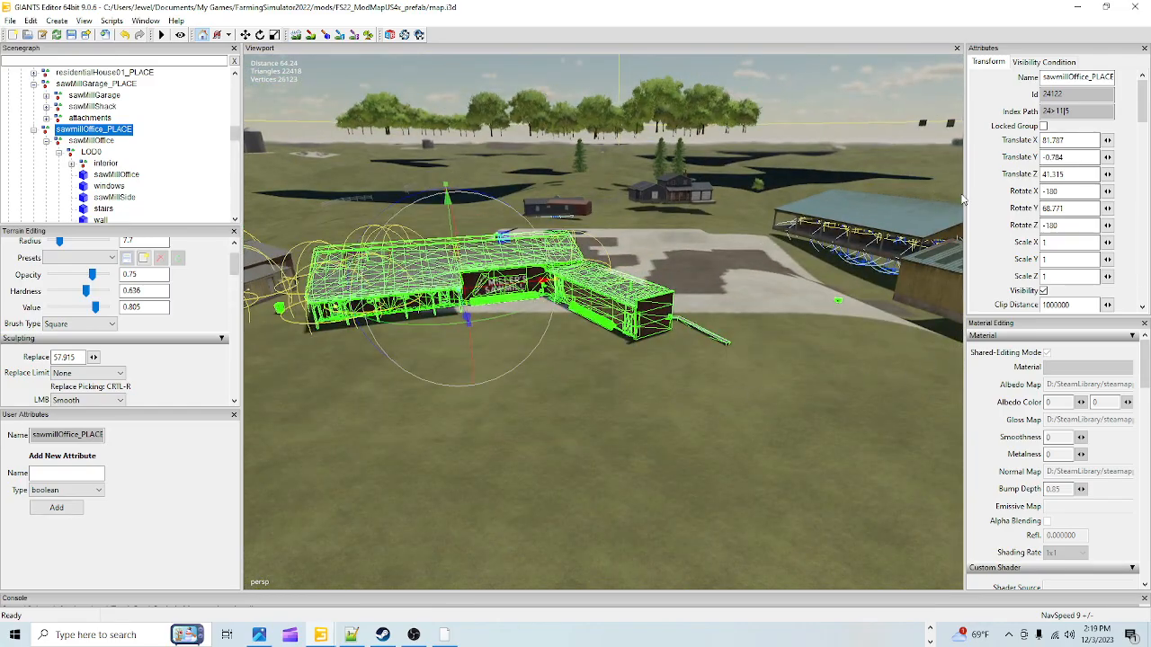
scroll(792, 363, "down", 2)
left_click_drag(791, 358, 795, 379, "alt")
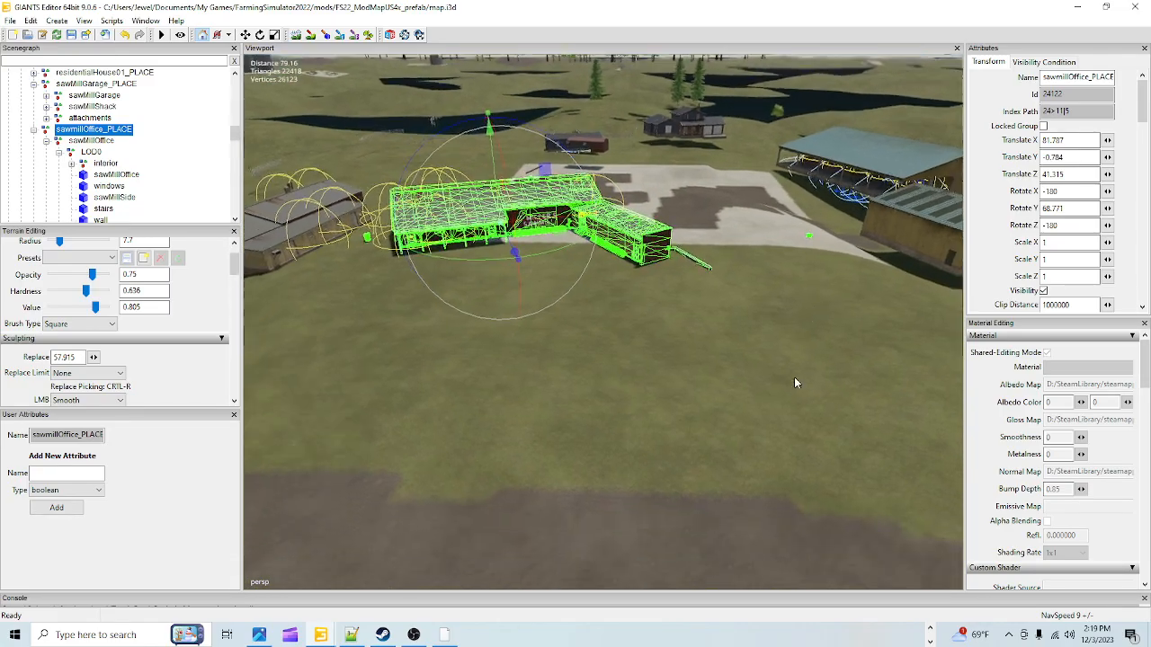
scroll(780, 360, "down", 2)
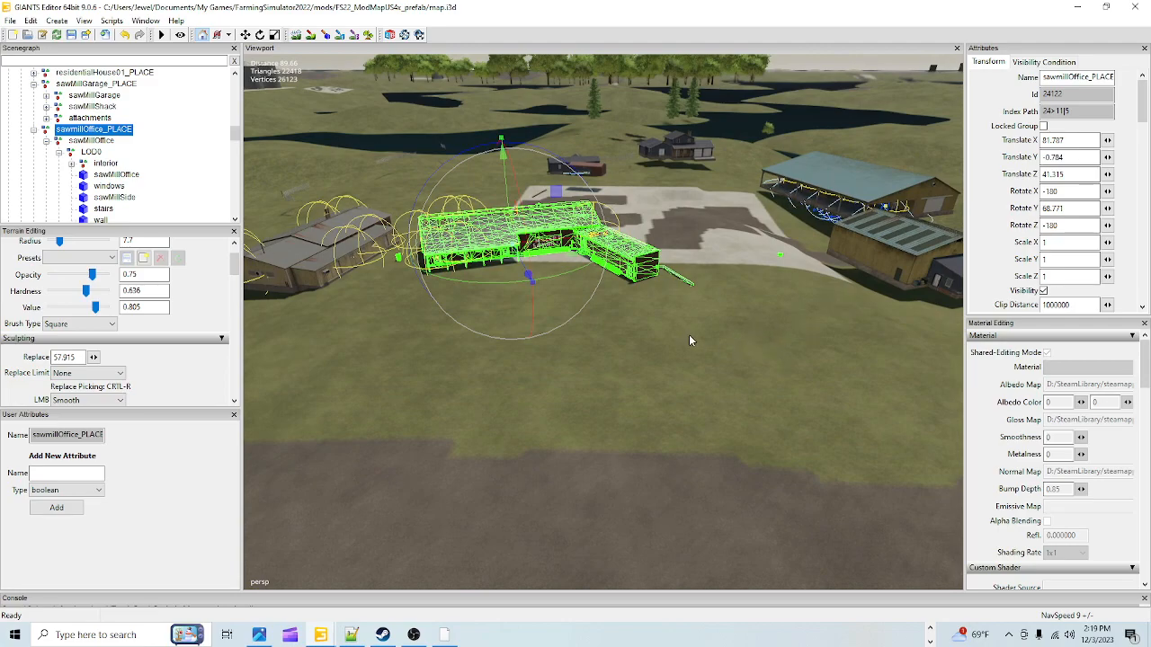
left_click_drag(672, 365, 661, 337, "alt")
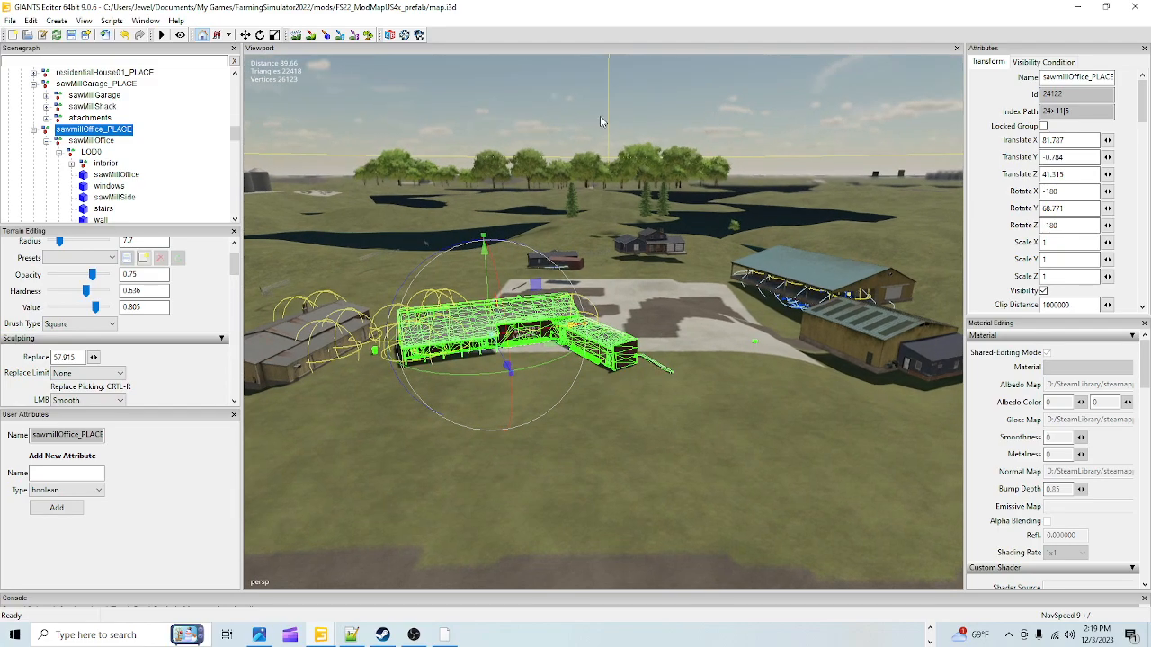
Step: Deselect the office and examine its front against the surrounding grass and yard
left_click(540, 97)
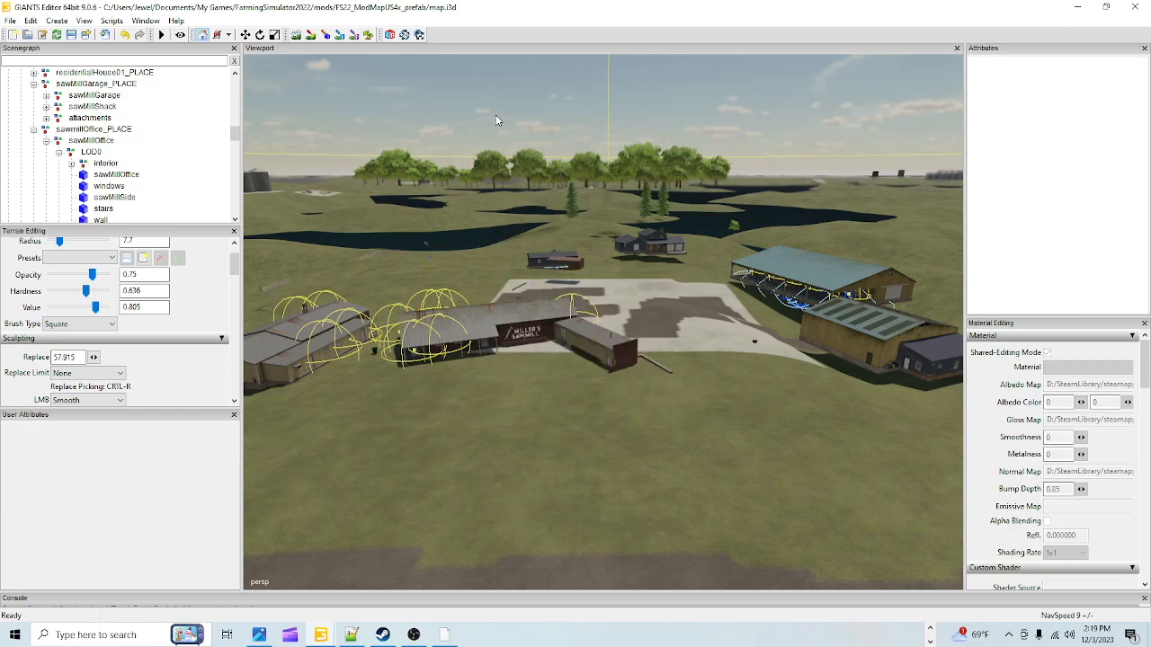
left_click_drag(572, 307, 580, 347, "alt")
right_click_drag(580, 347, 722, 51, "alt")
left_click_drag(717, 261, 687, 227, "alt")
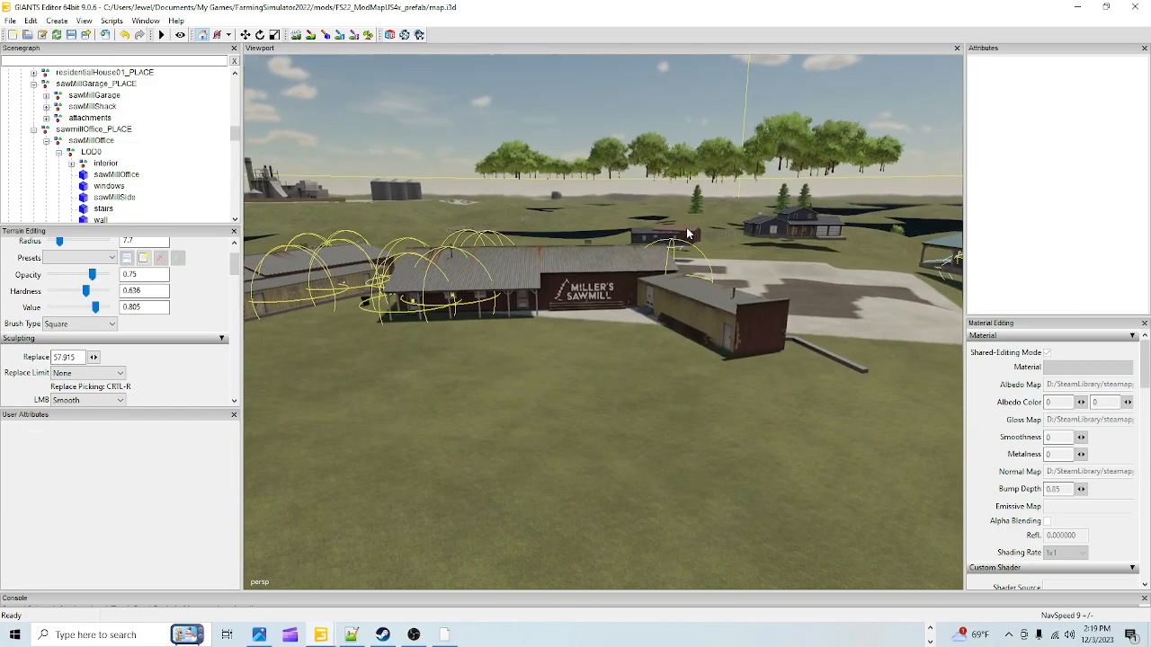